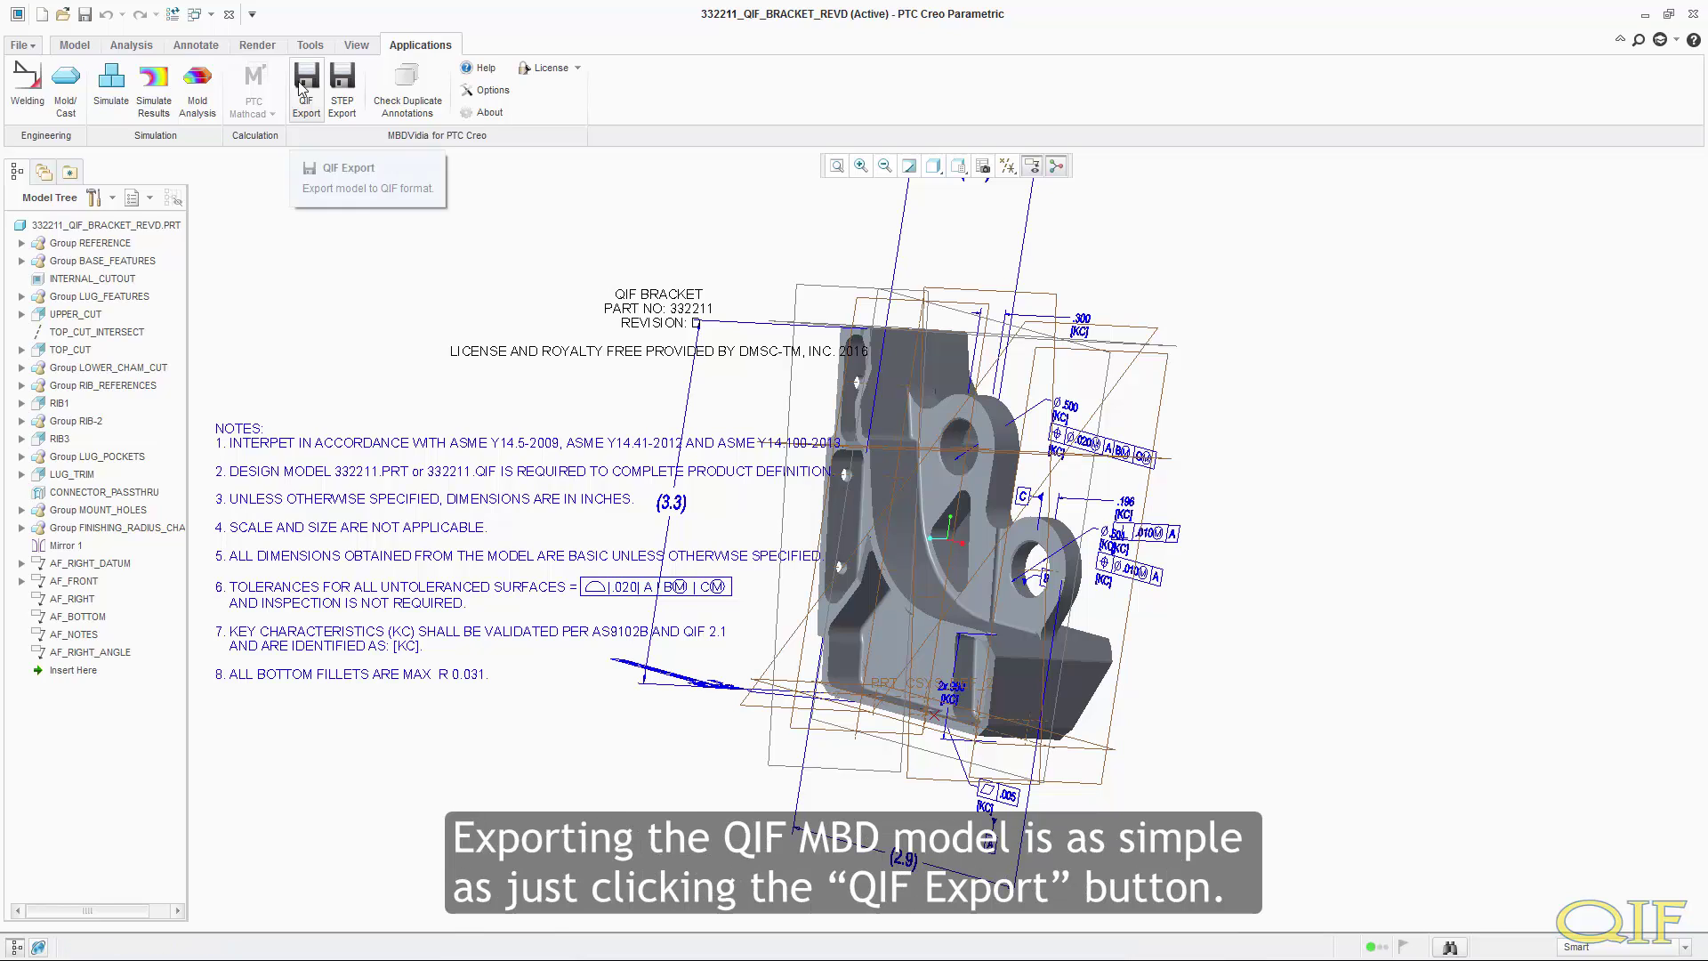
Export the annotated bracket model to QIF format
left_click(313, 105)
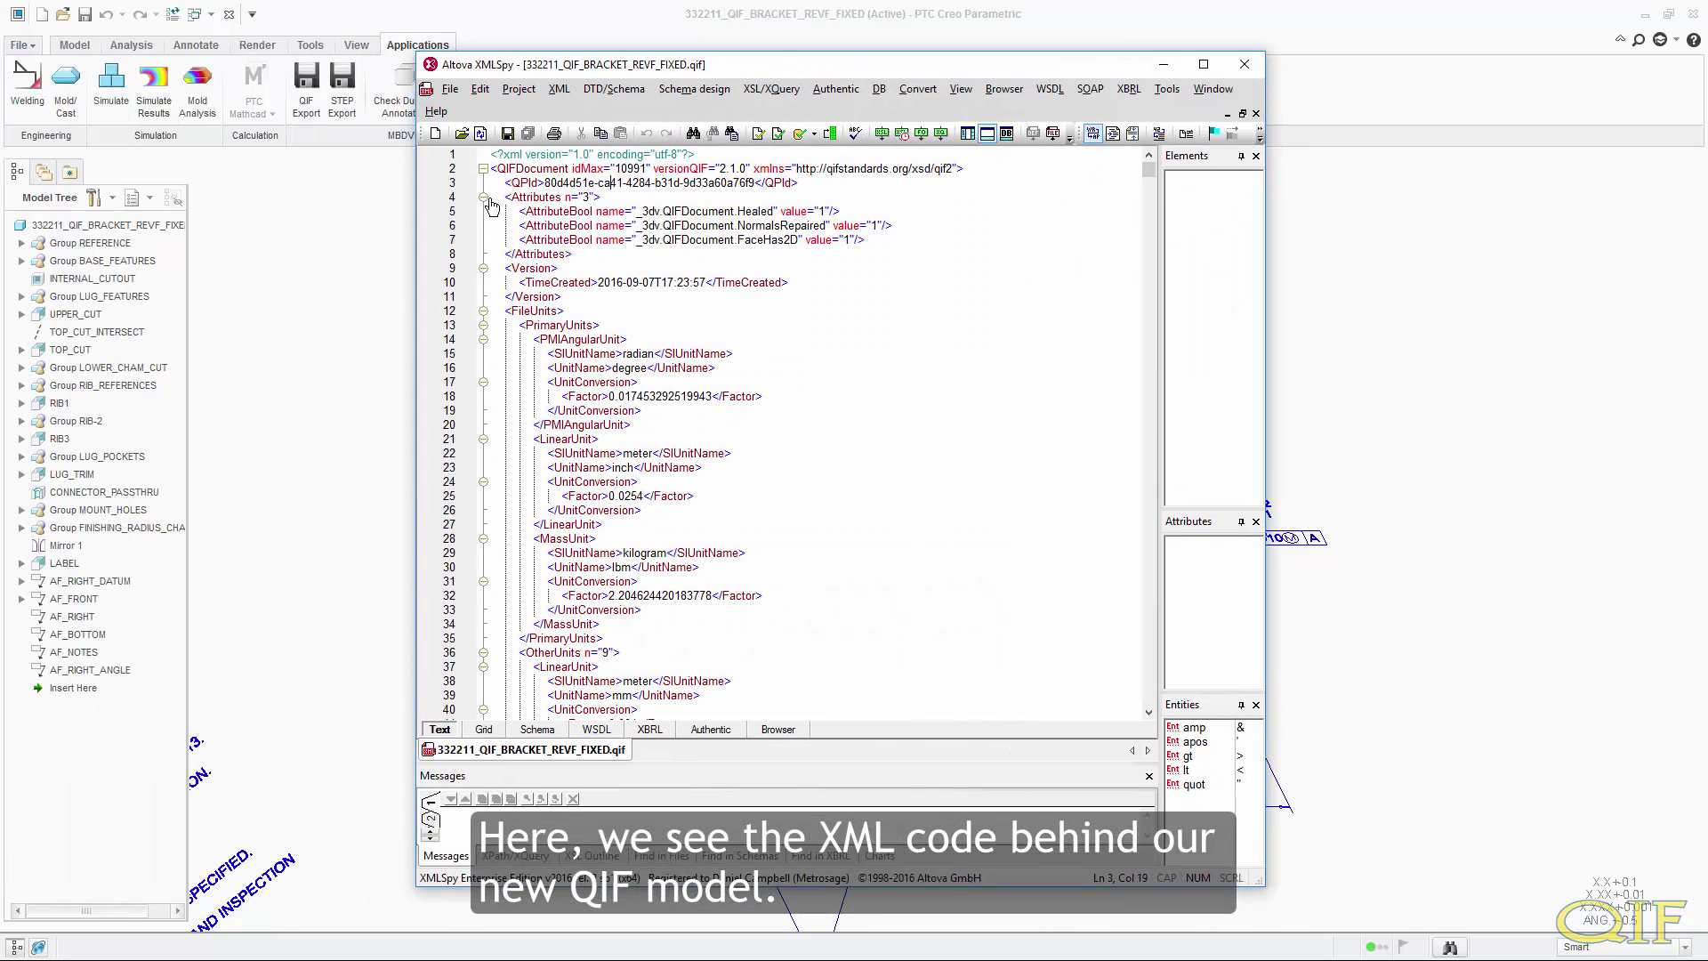
Examine the exported QIF file's XML structure by collapsing its main sections from Attributes to Characteristics and expanding Features
left_click(483, 197)
left_click(483, 211)
left_click(483, 225)
left_click(483, 239)
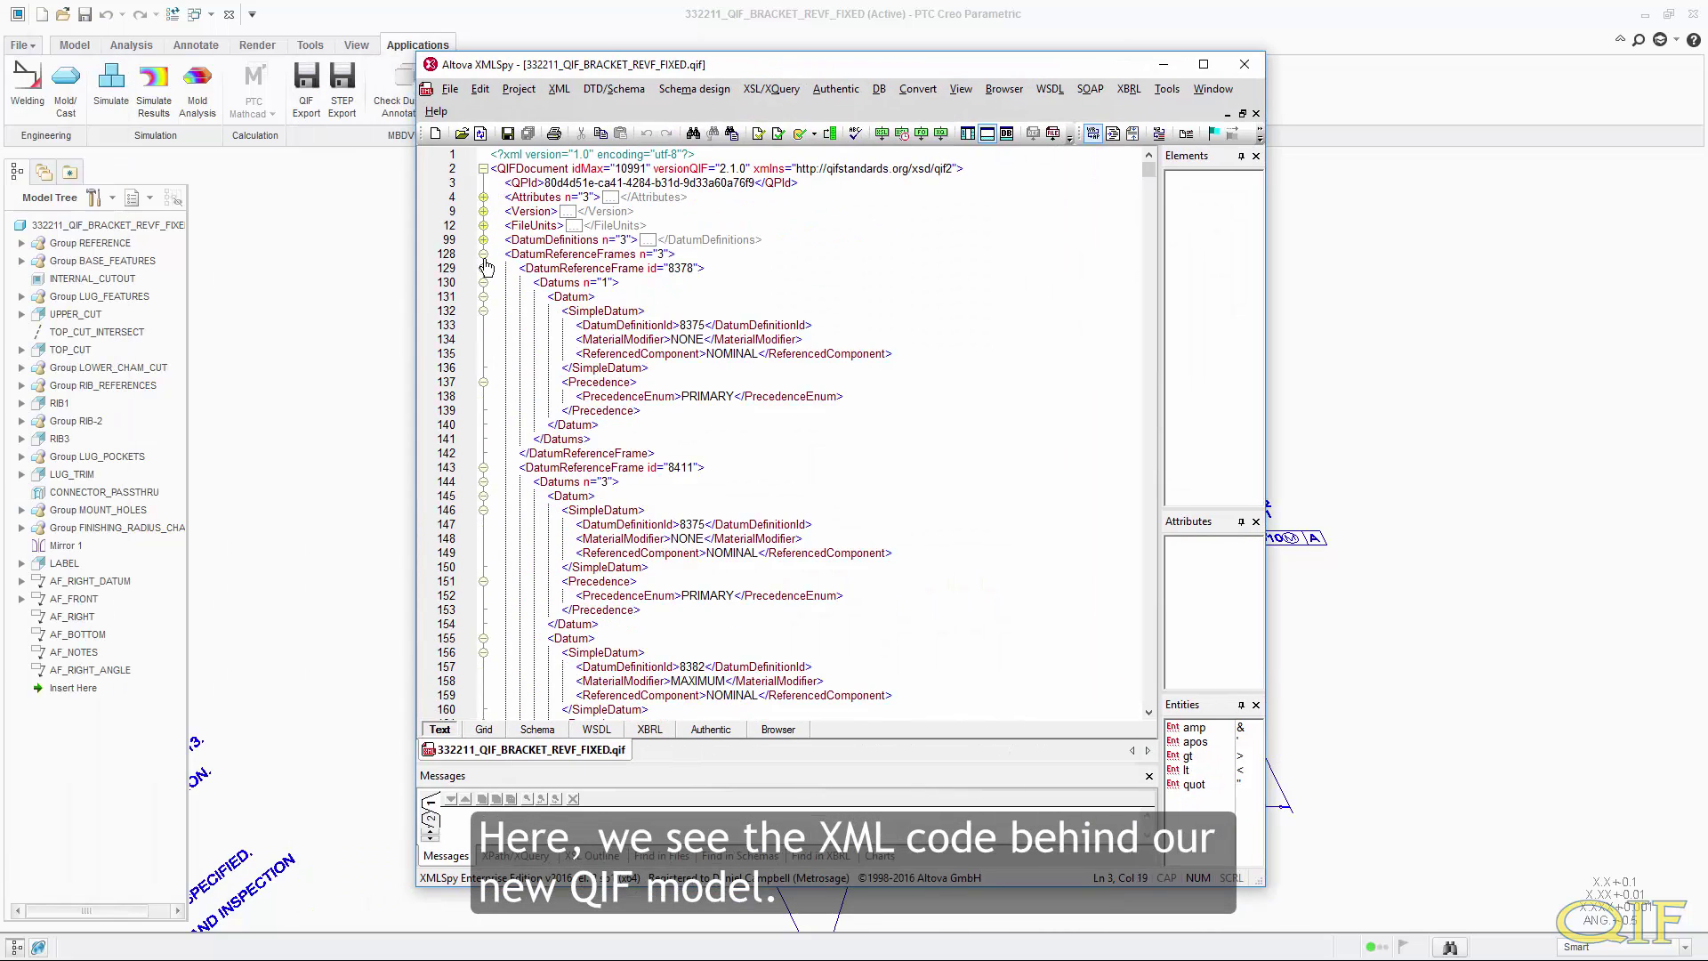
left_click(483, 253)
left_click(483, 267)
left_click(483, 282)
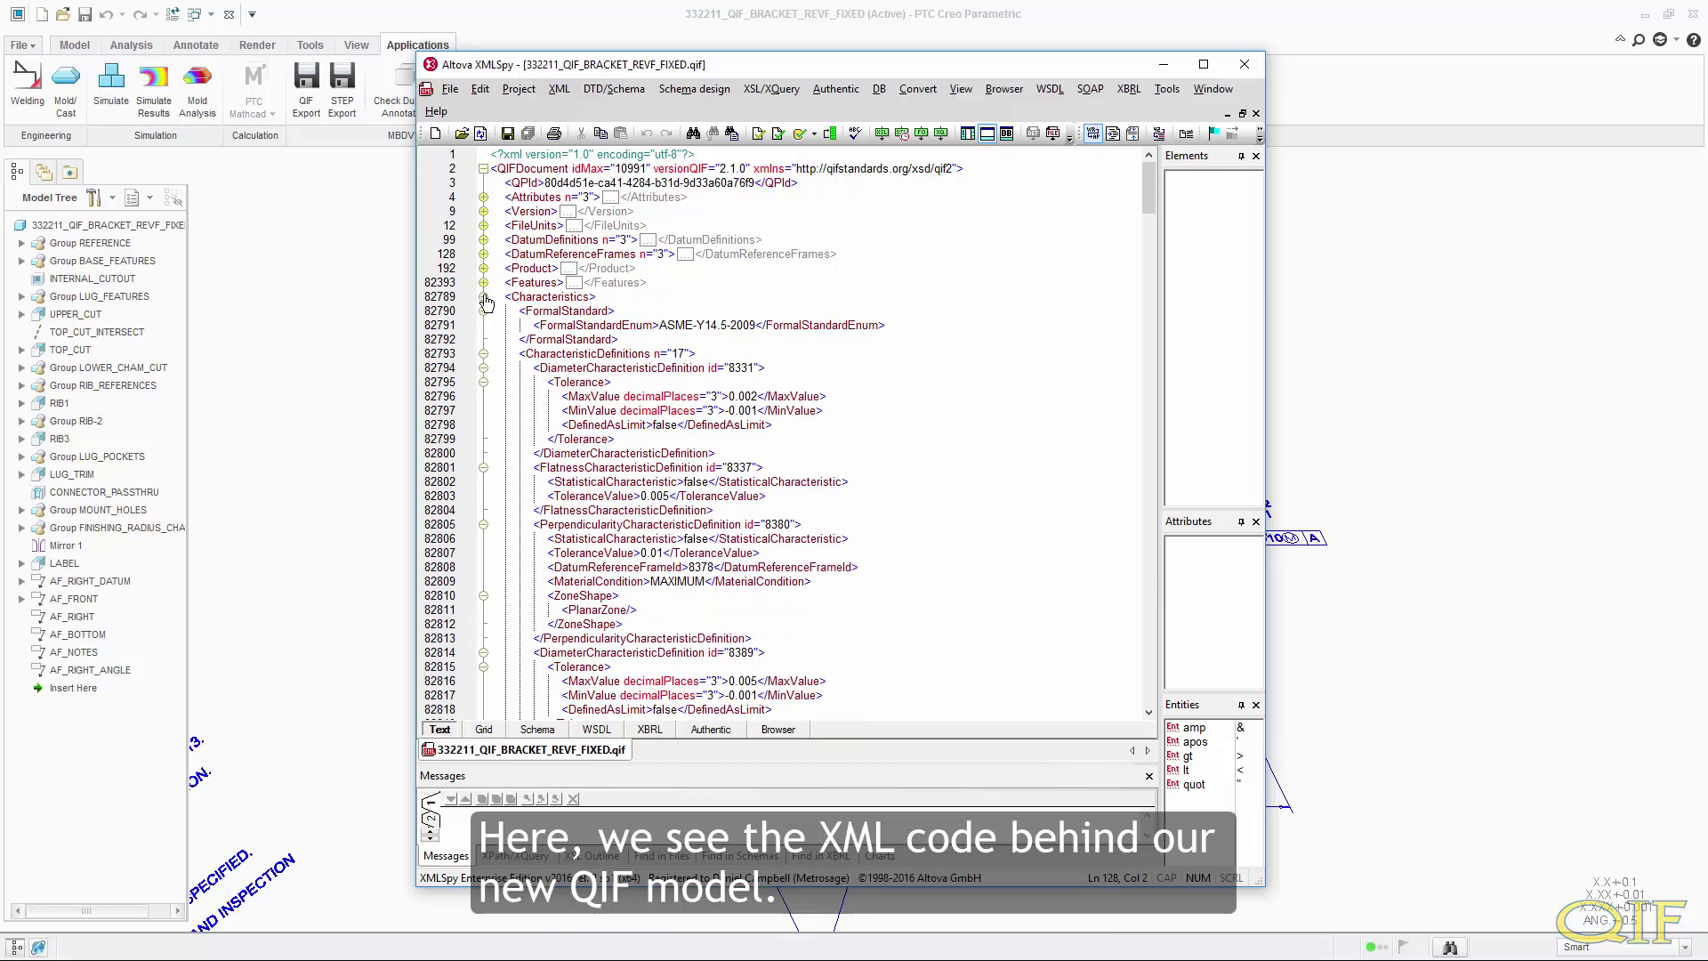
left_click(483, 296)
left_click(483, 282)
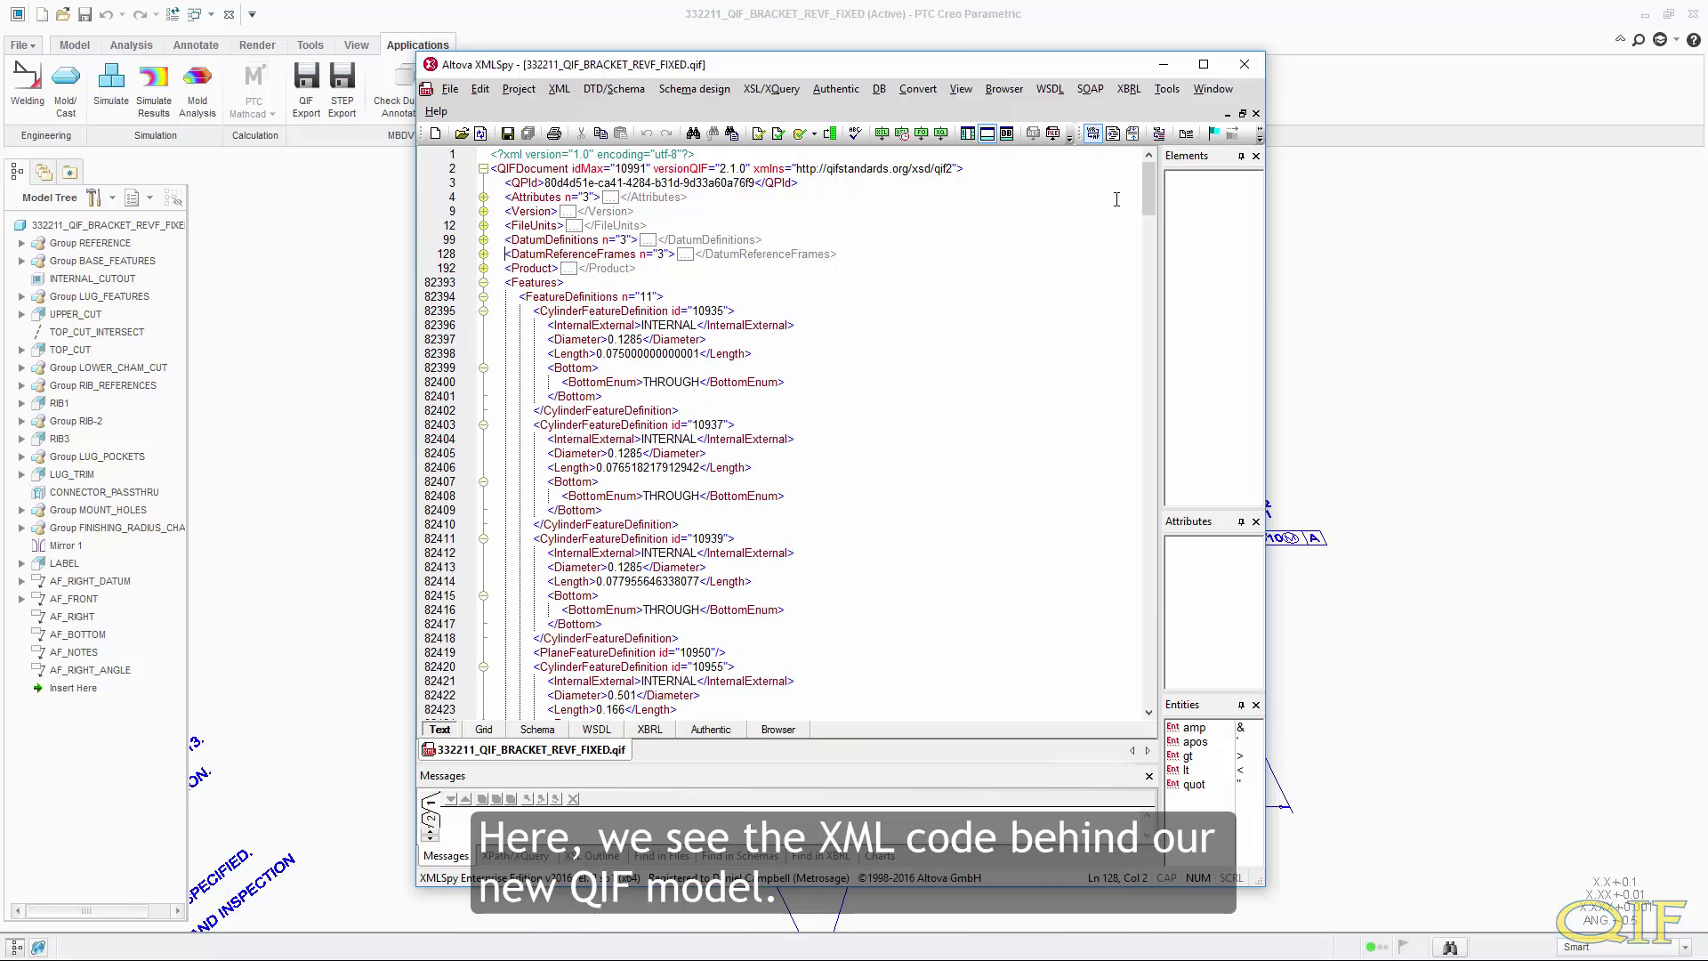
left_click_drag(1148, 178, 1139, 360)
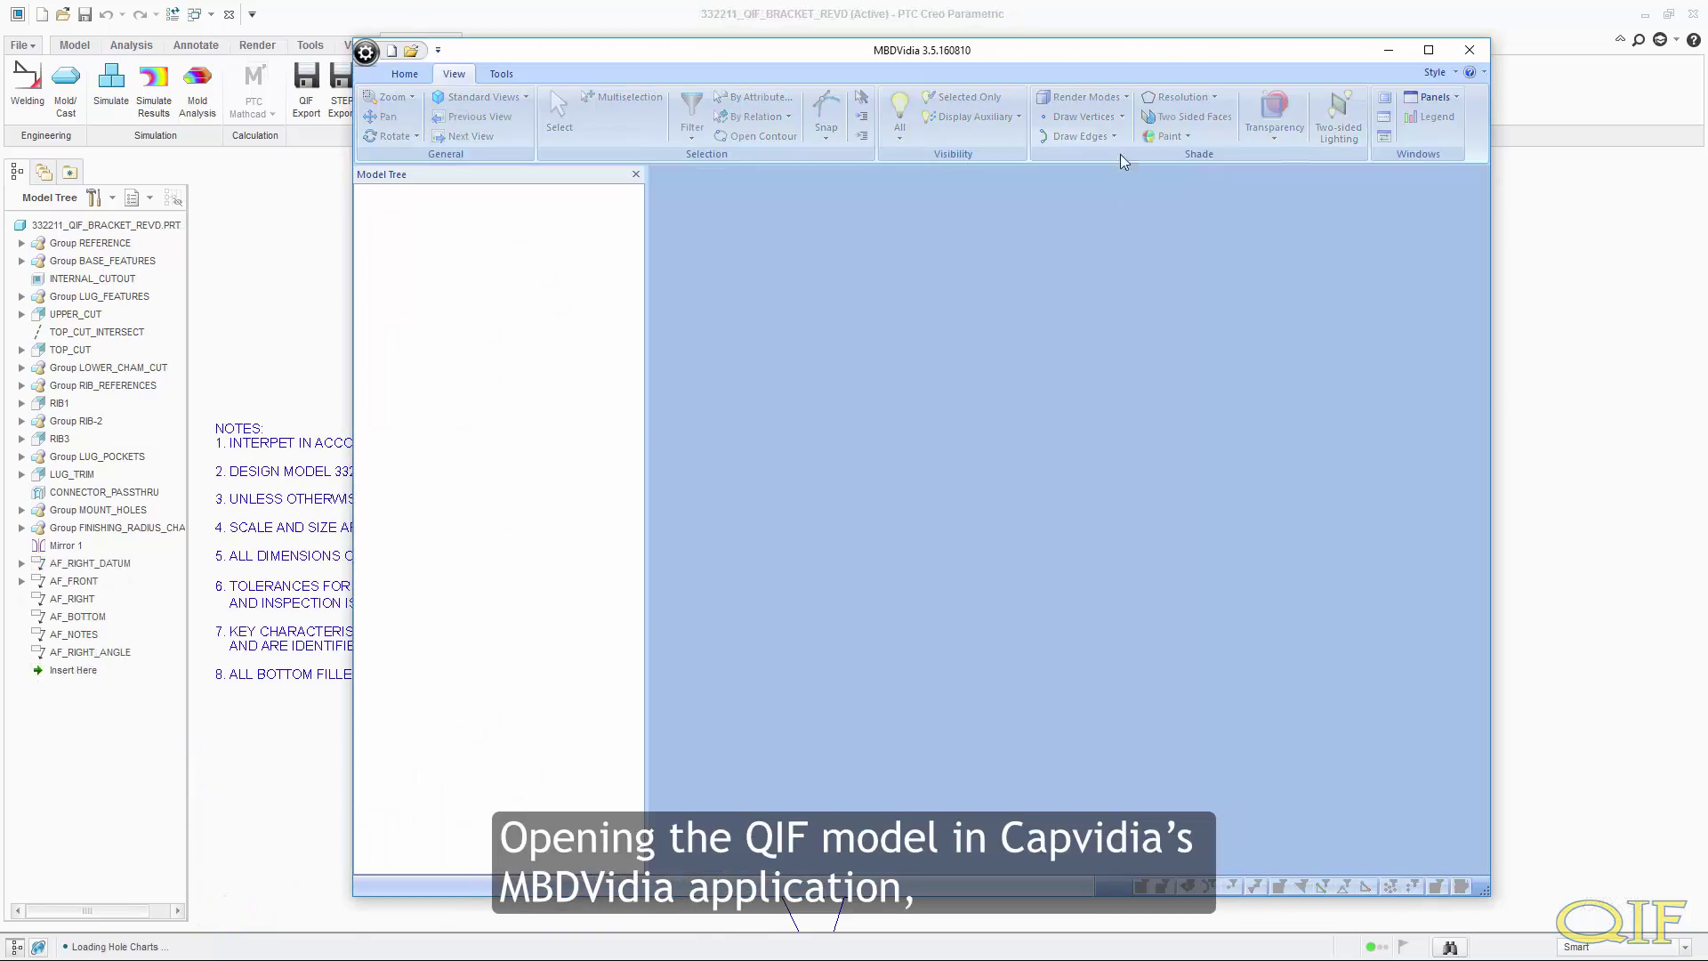
Arrange MBDVidia side by side with Creo and open 332211_QIF_BRACKET_REVD.qif in MBDVidia
left_click_drag(929, 51, 1706, 98)
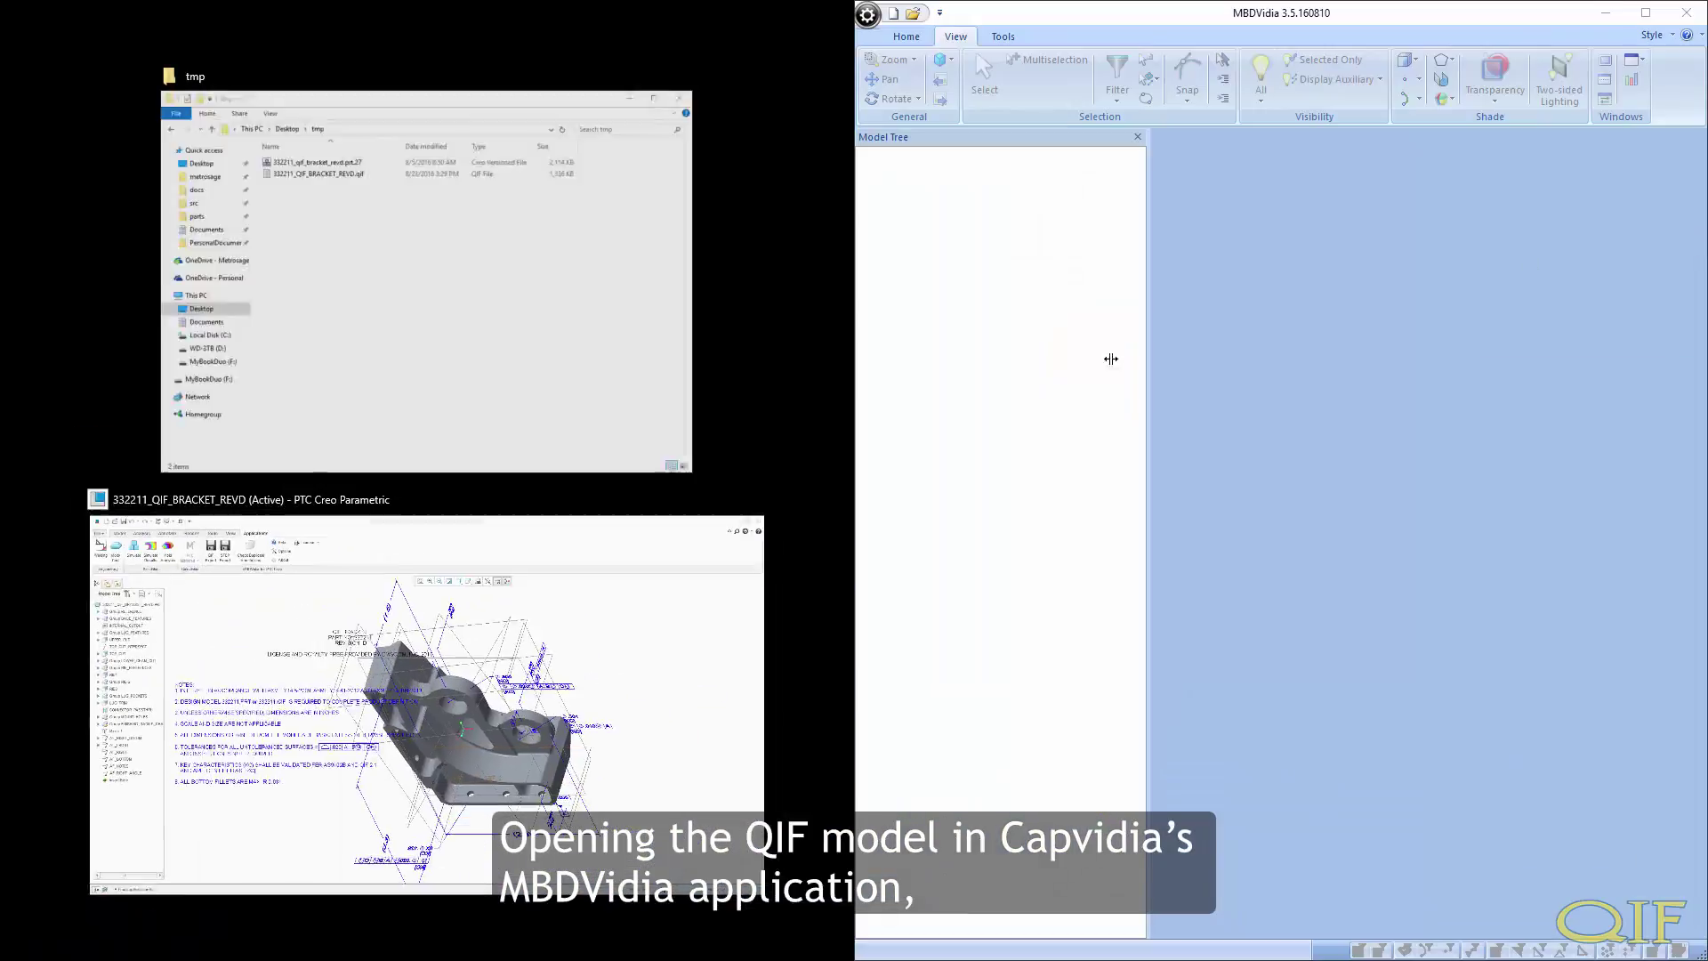
left_click(569, 654)
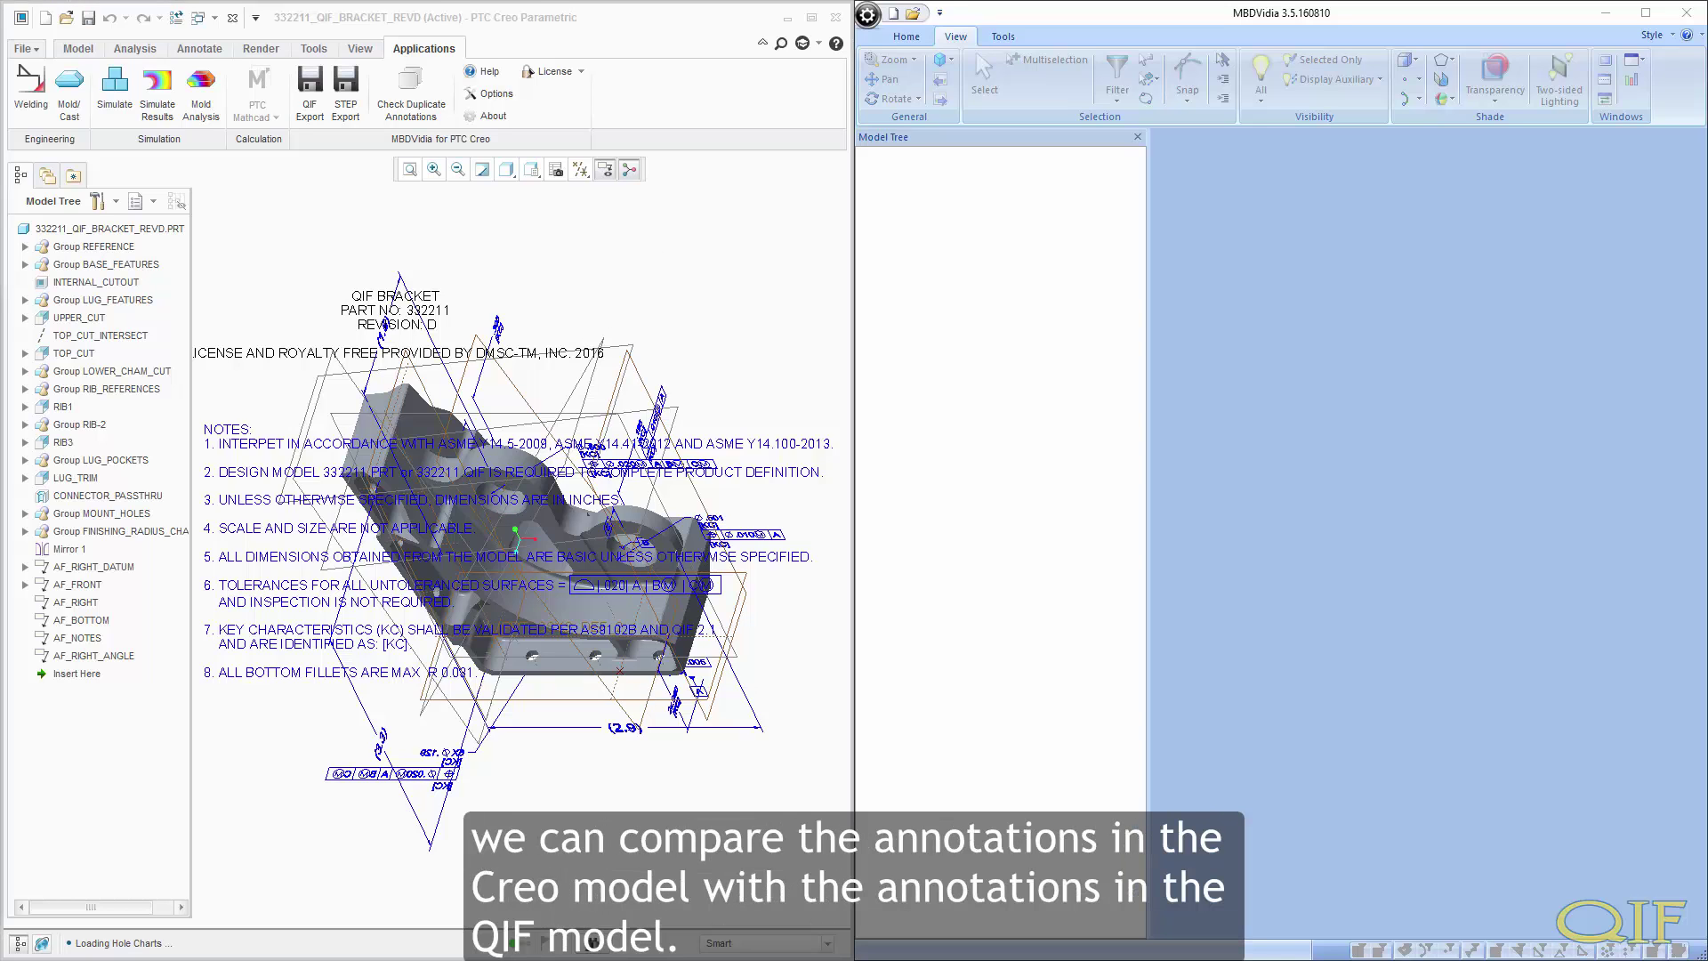
left_click_drag(1460, 473, 1460, 474)
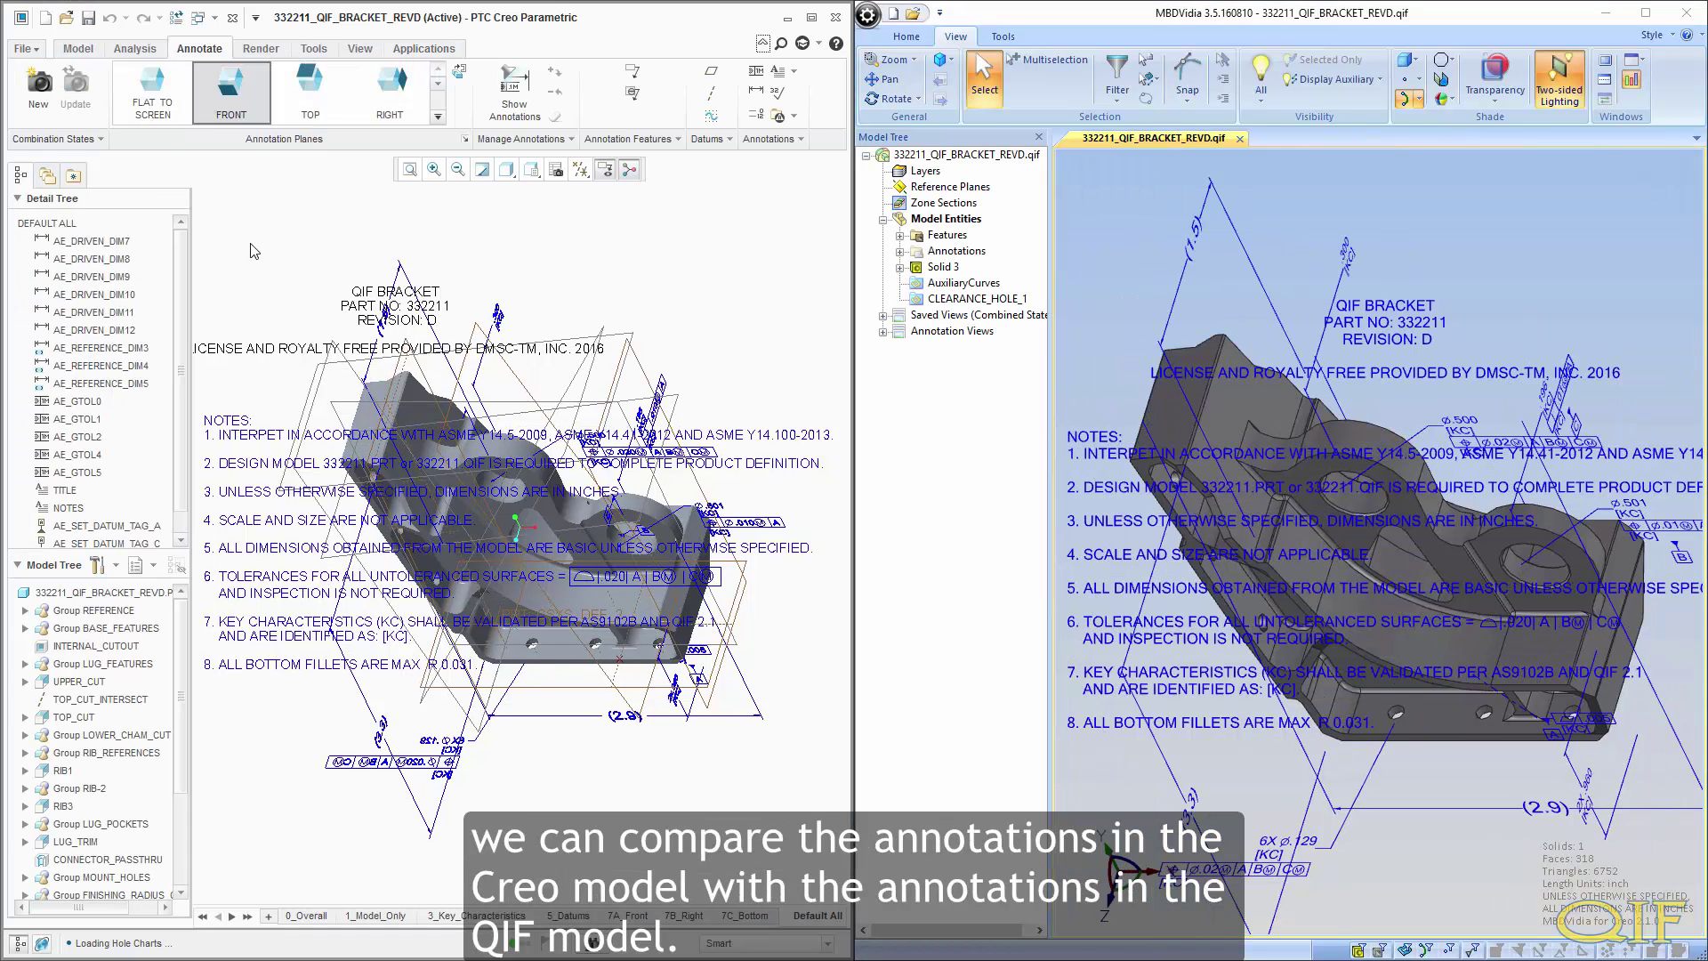
Compare the 0_OVERALL, 1_MODEL_ONLY and 3_KEY_CHARACTERISTICS saved views between the Creo model and the QIF model
left_click(294, 917)
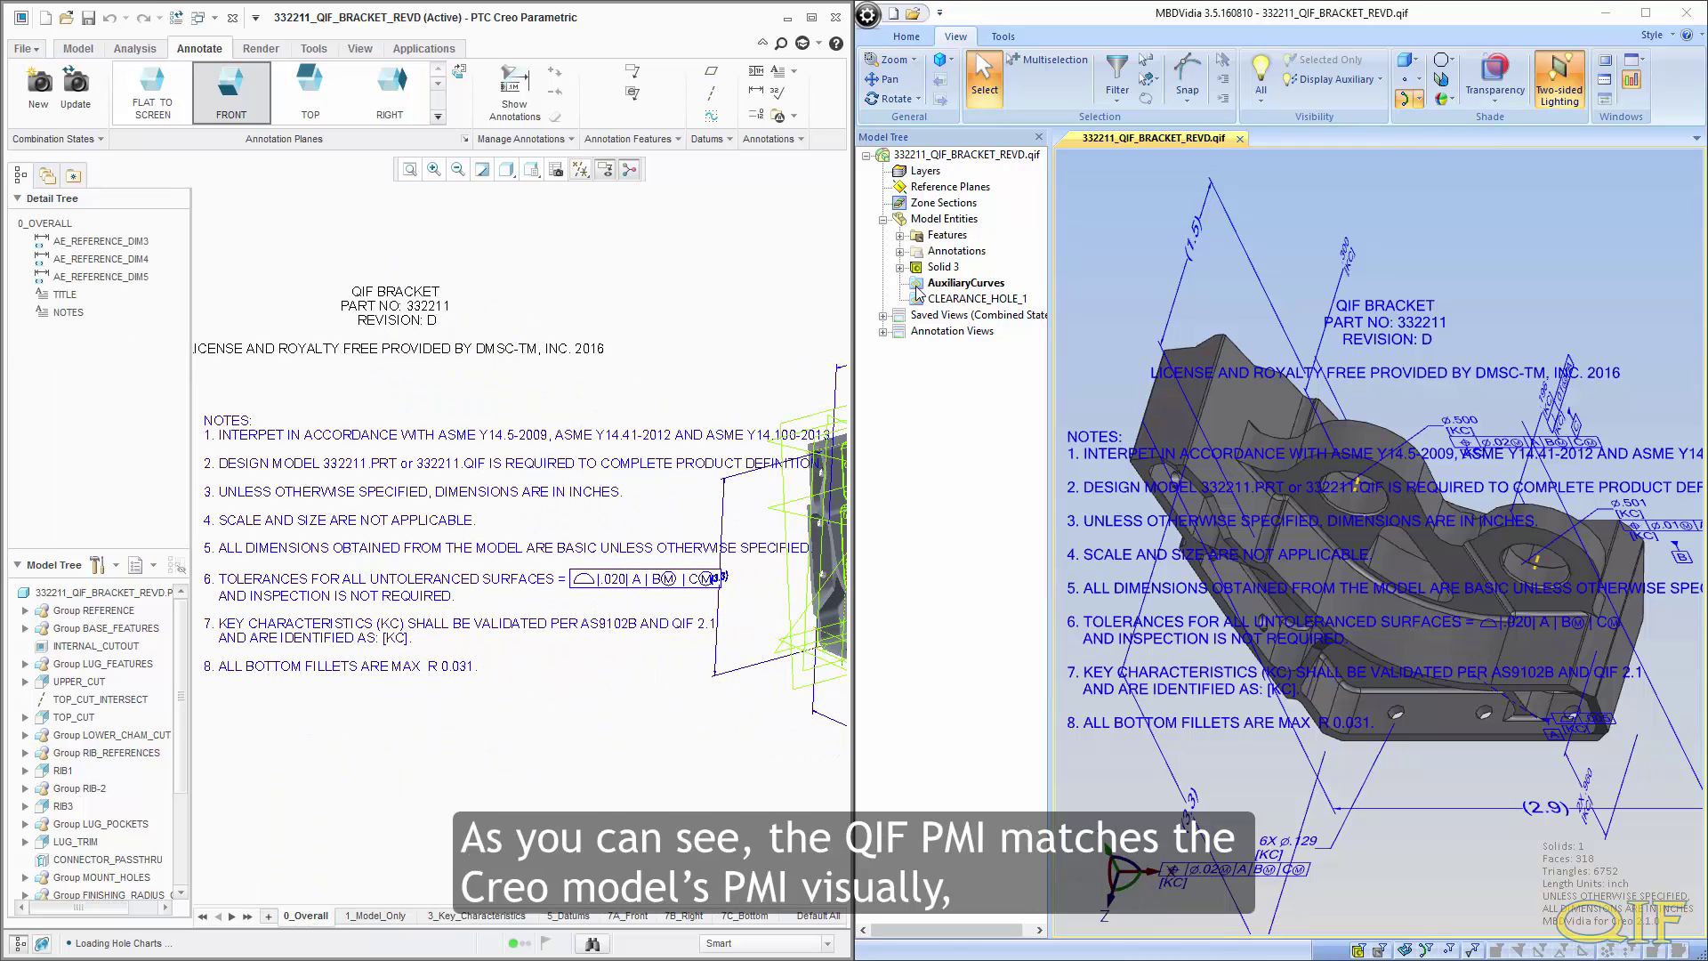
left_click(883, 315)
double_click(949, 333)
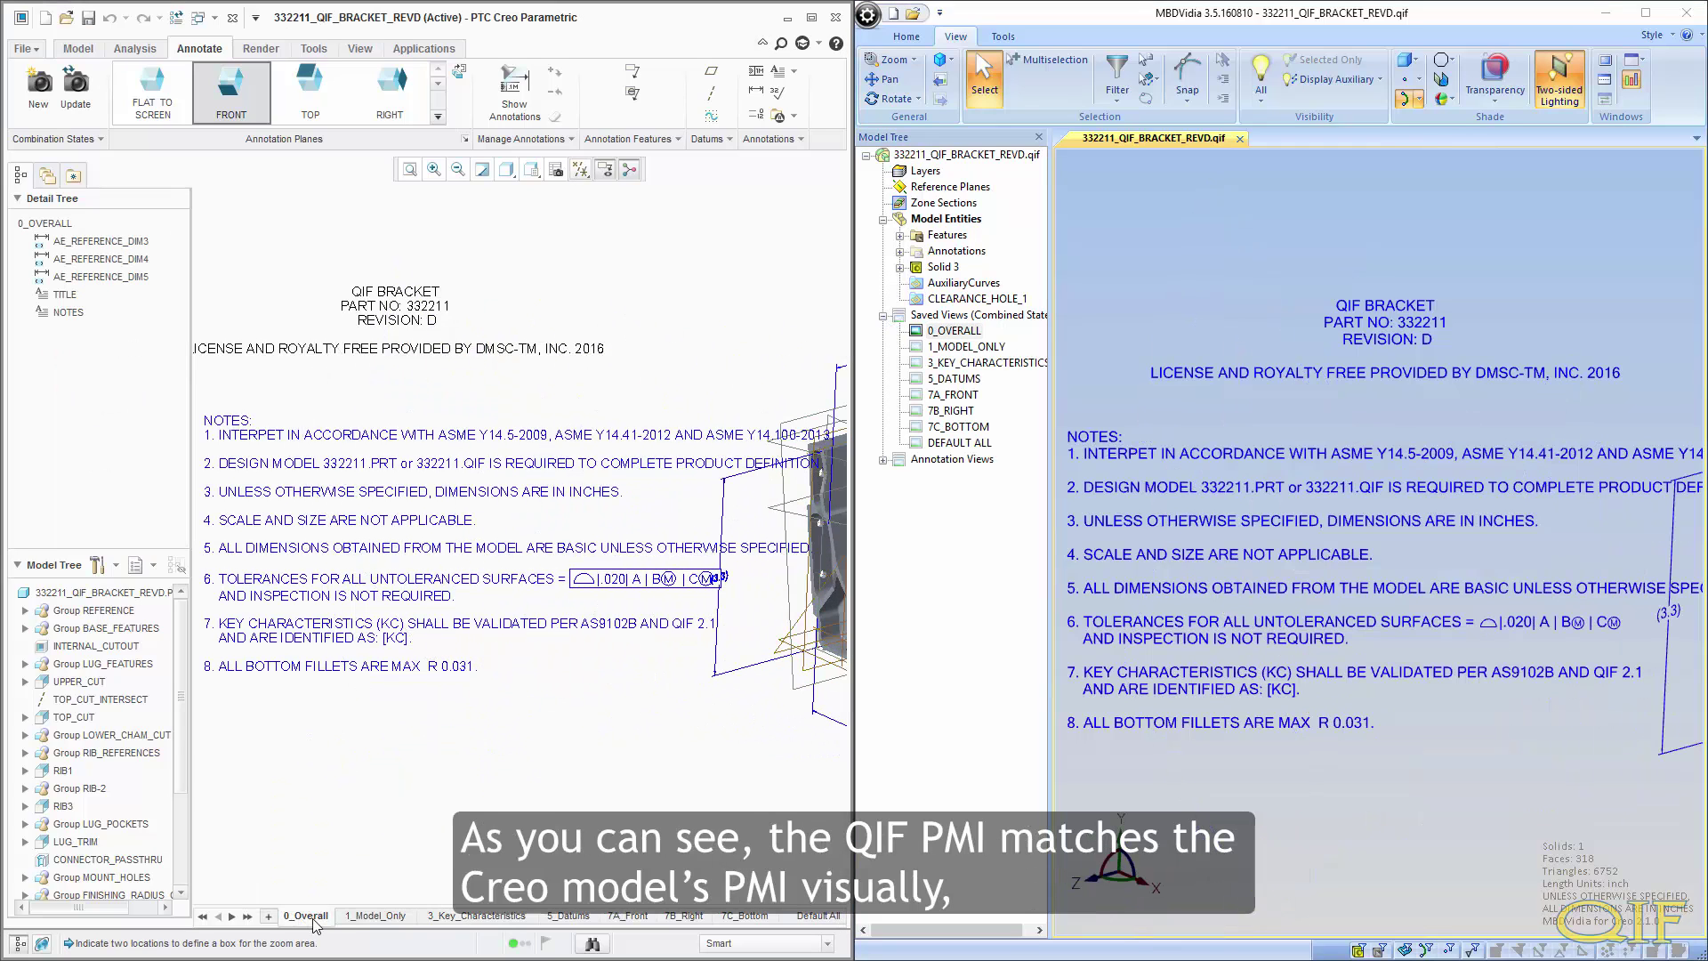
left_click(384, 915)
double_click(950, 349)
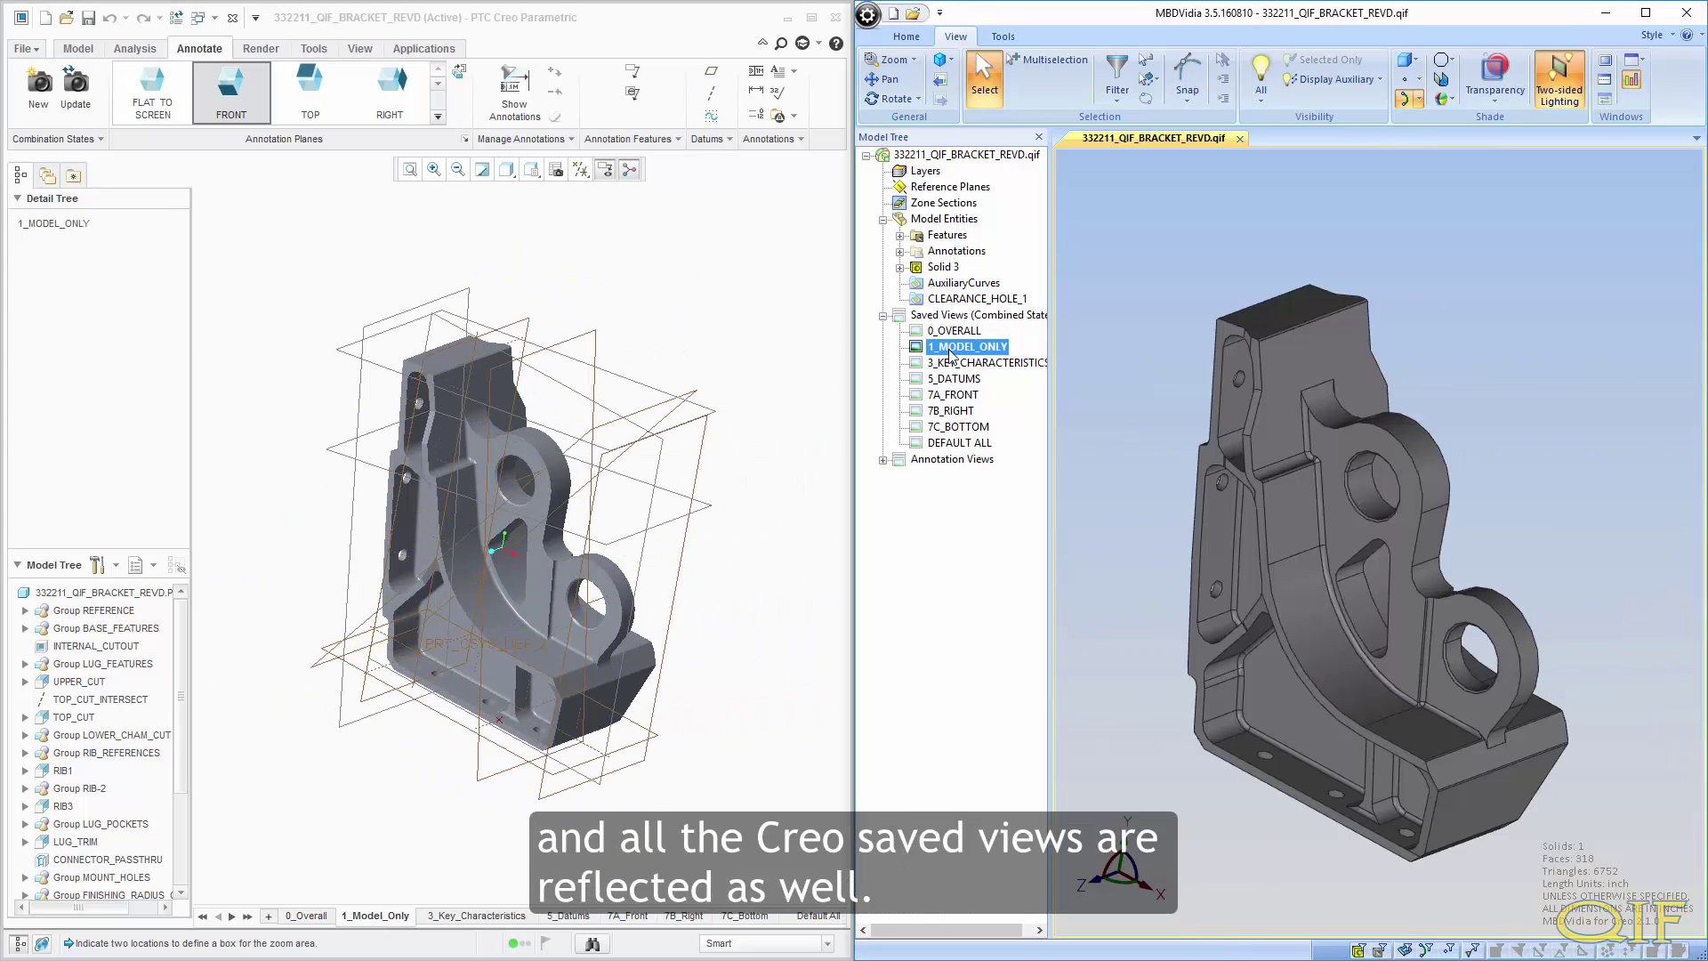
left_click(485, 914)
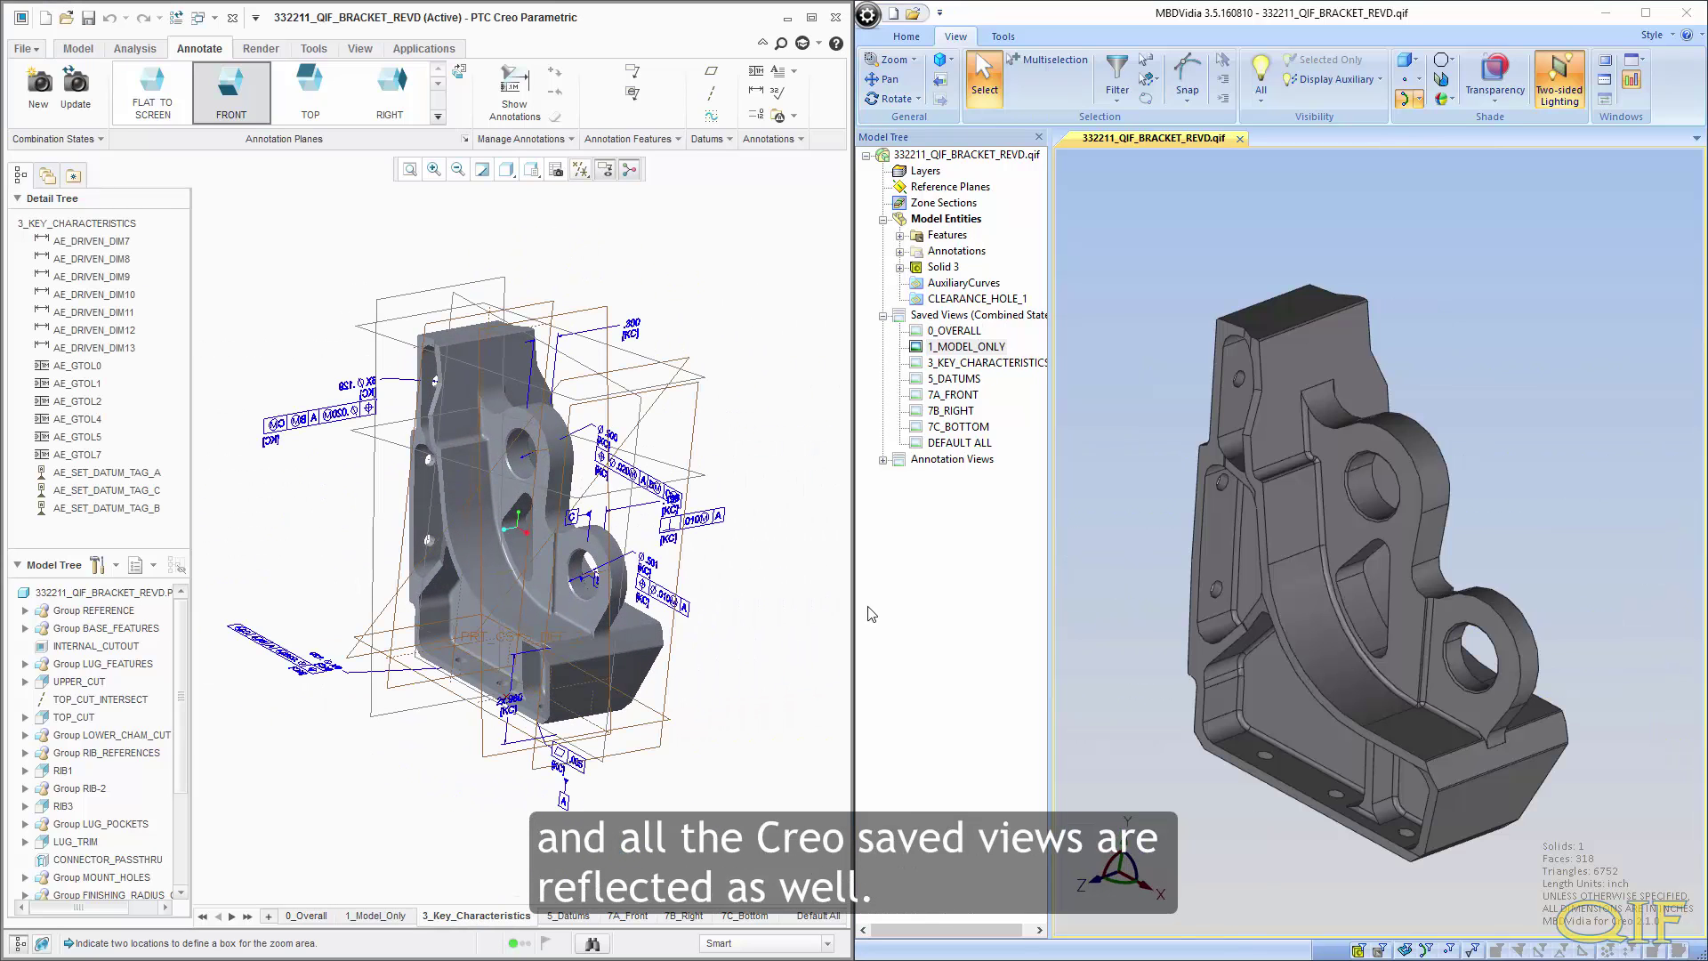
double_click(965, 363)
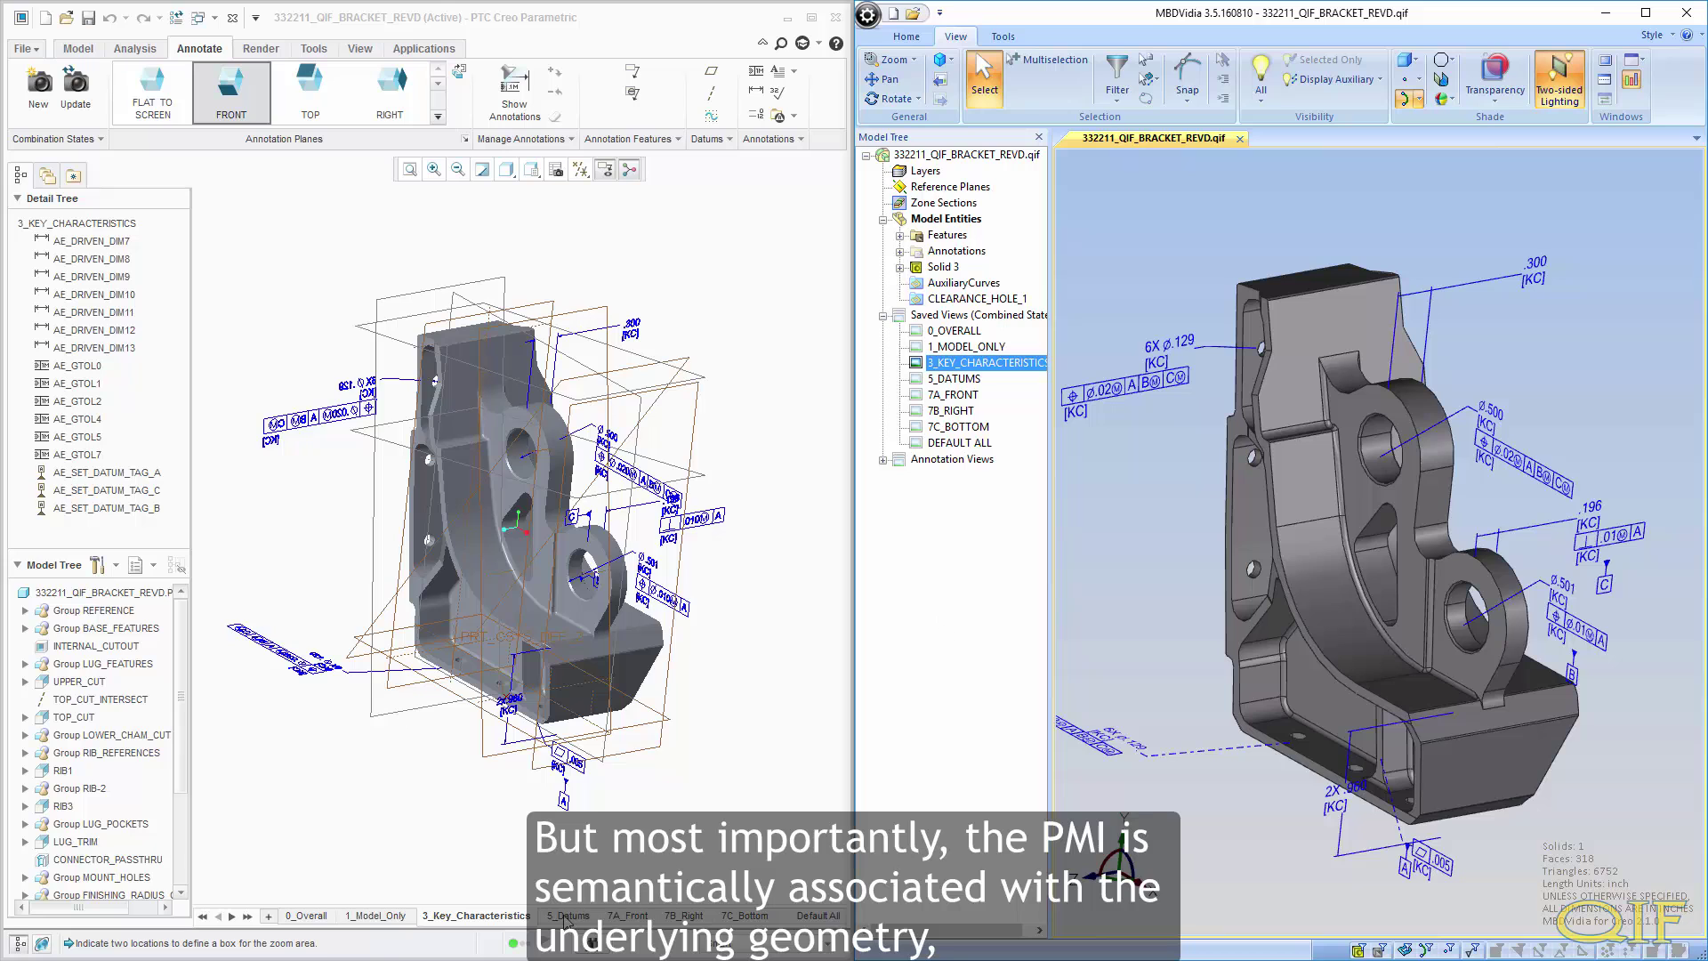
Compare the 5_DATUMS, 7A_FRONT, 7B_RIGHT and 7C_BOTTOM saved views between the Creo model and the QIF model
left_click(566, 915)
double_click(957, 379)
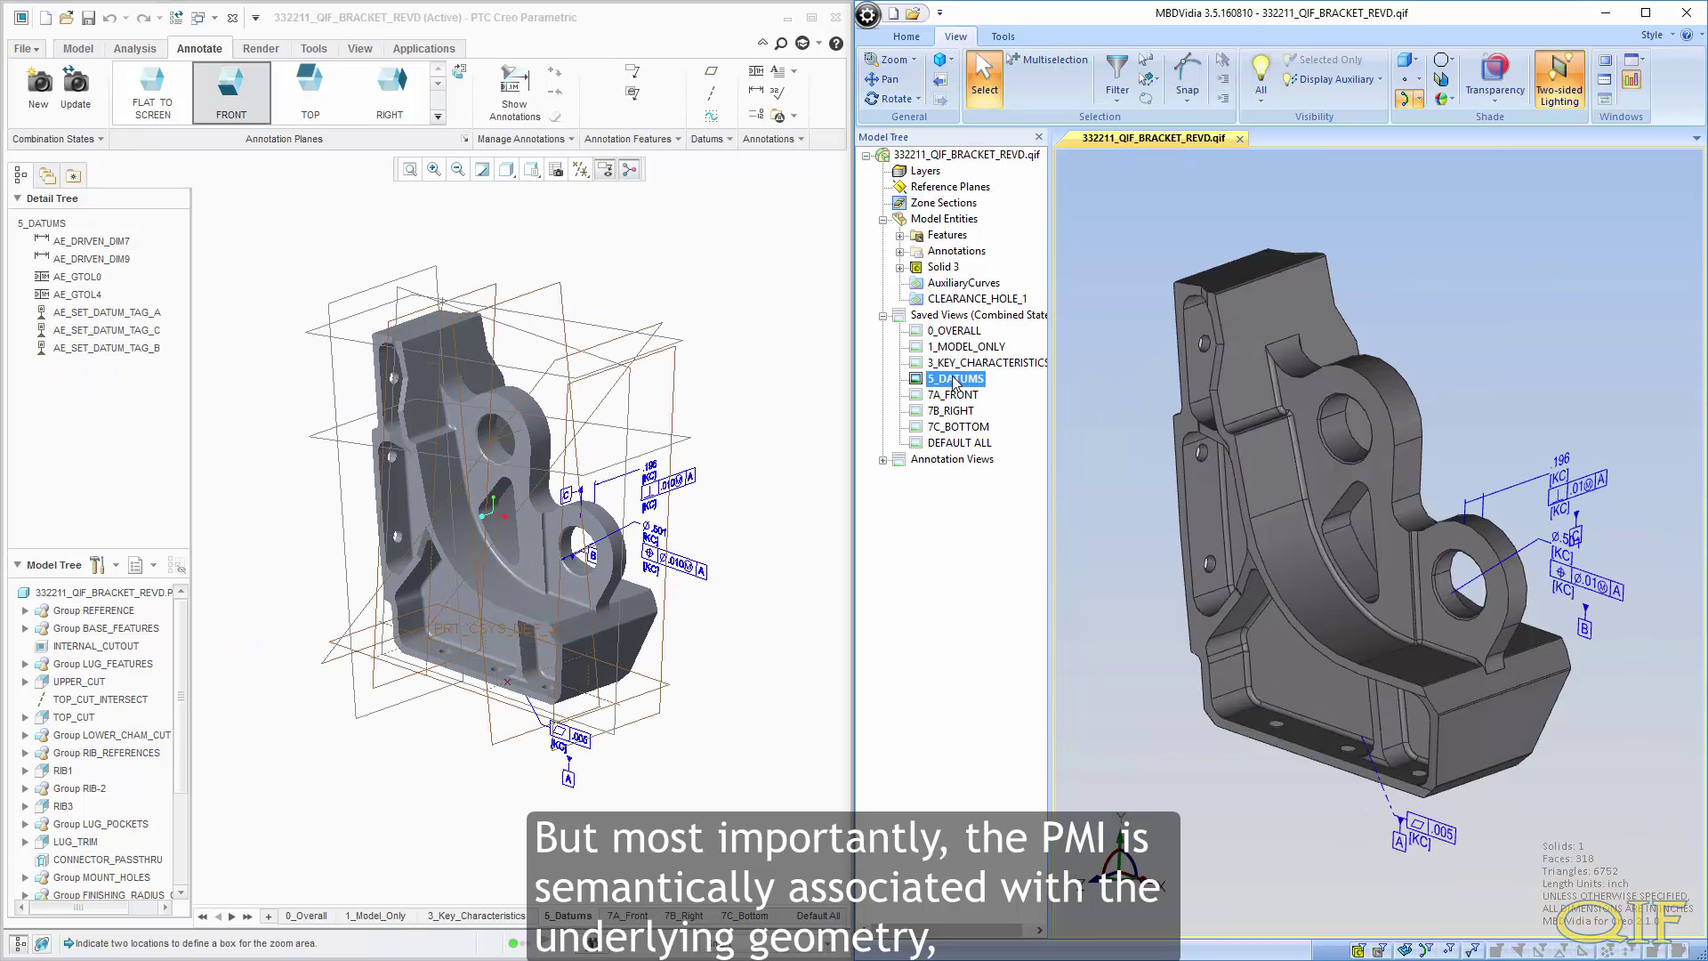
left_click(628, 915)
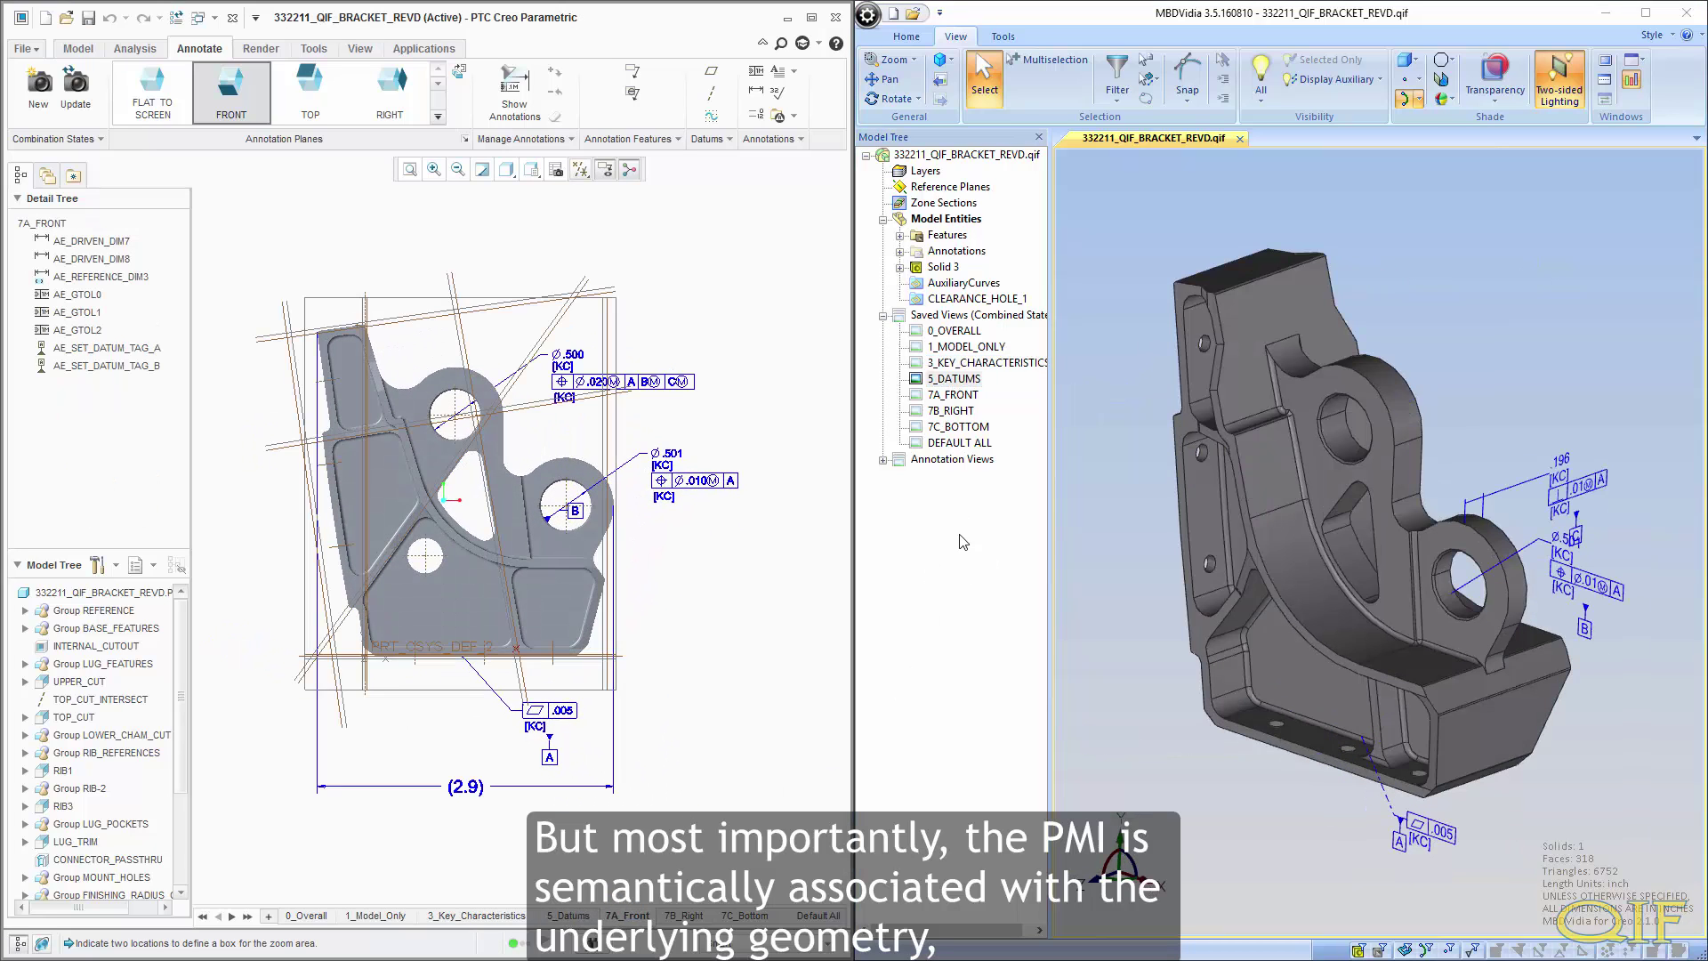
double_click(953, 394)
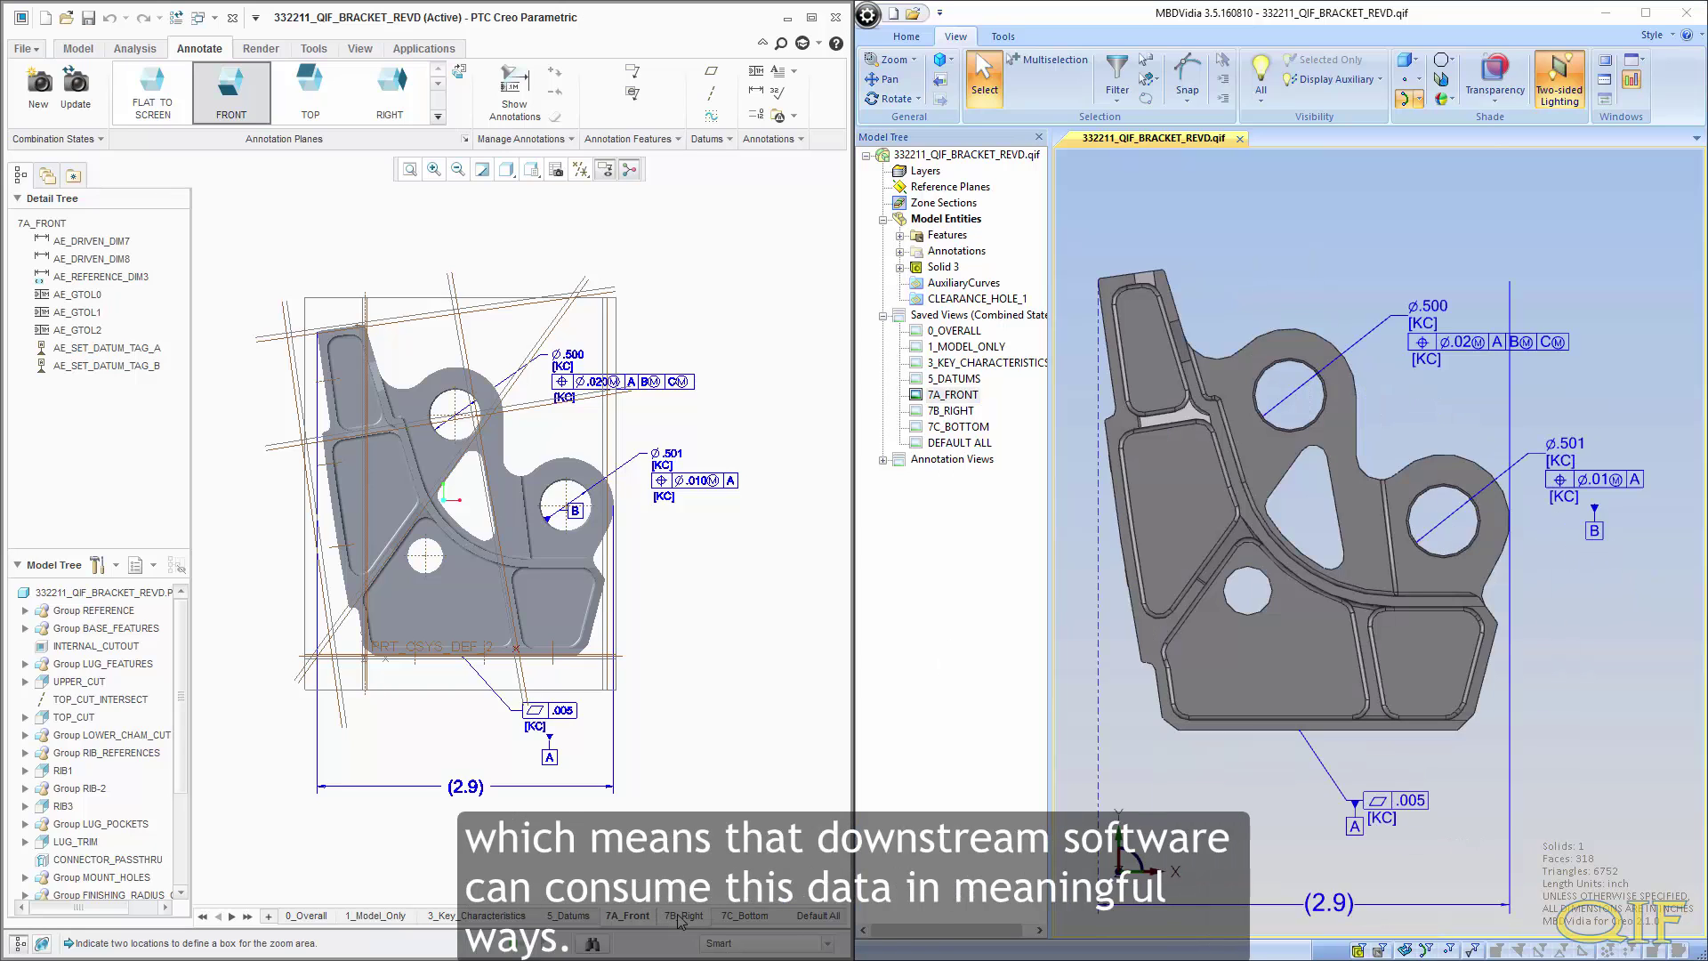
left_click(681, 916)
double_click(952, 411)
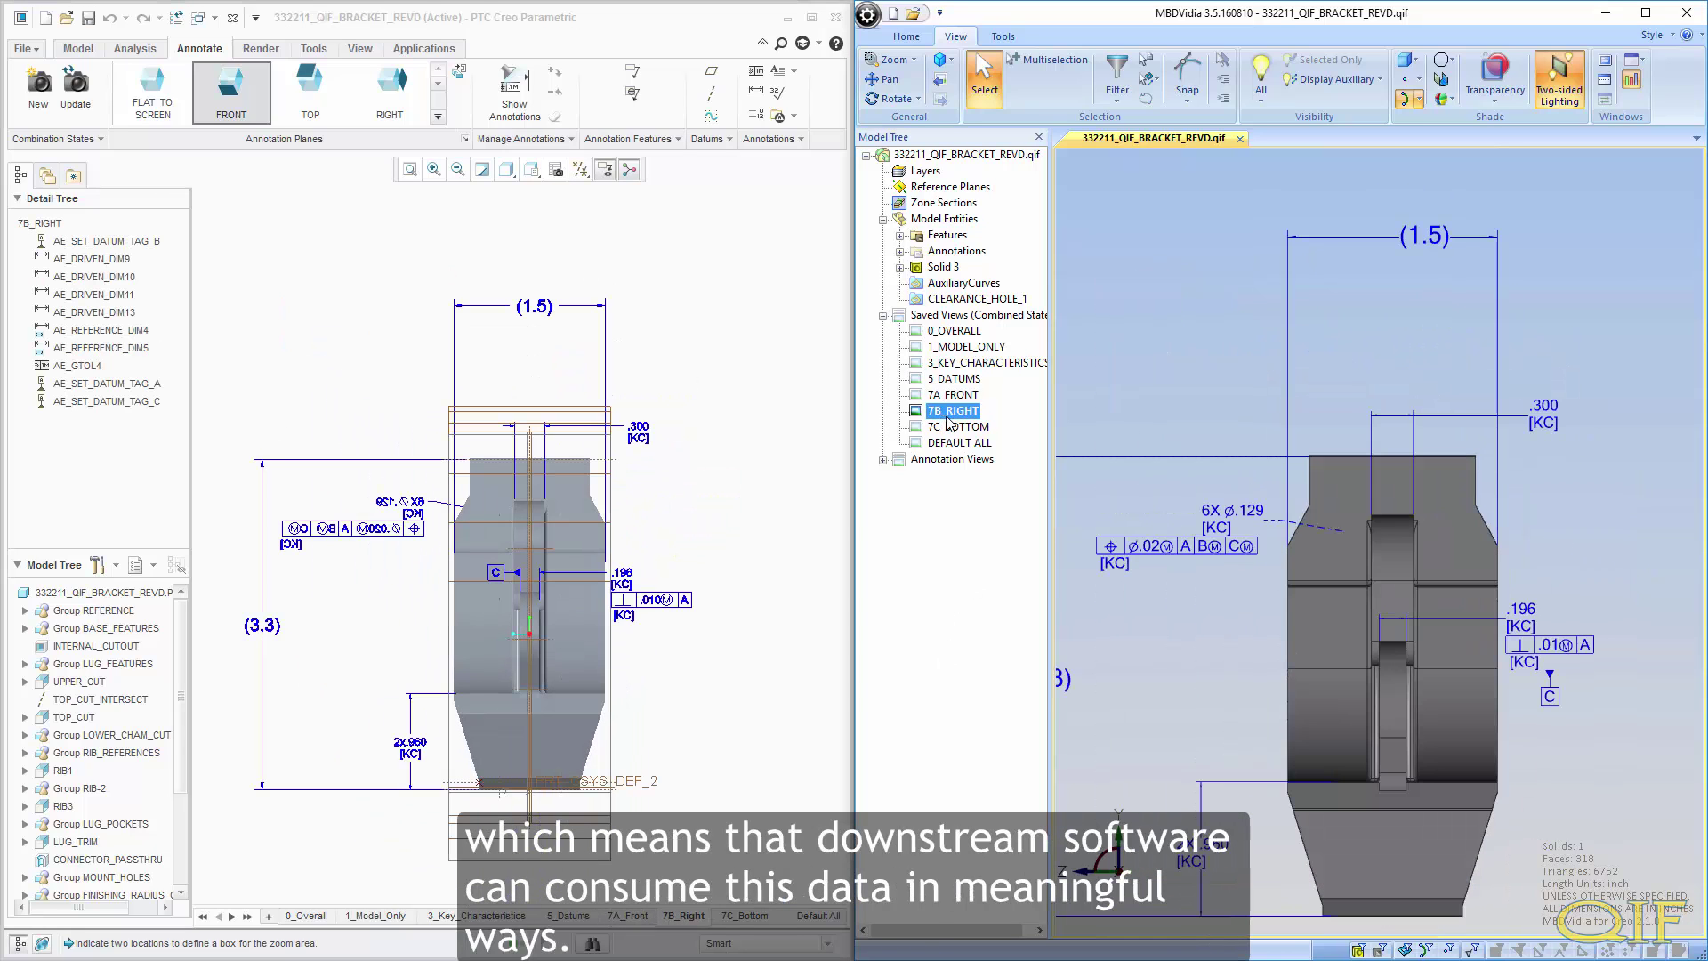
left_click(726, 917)
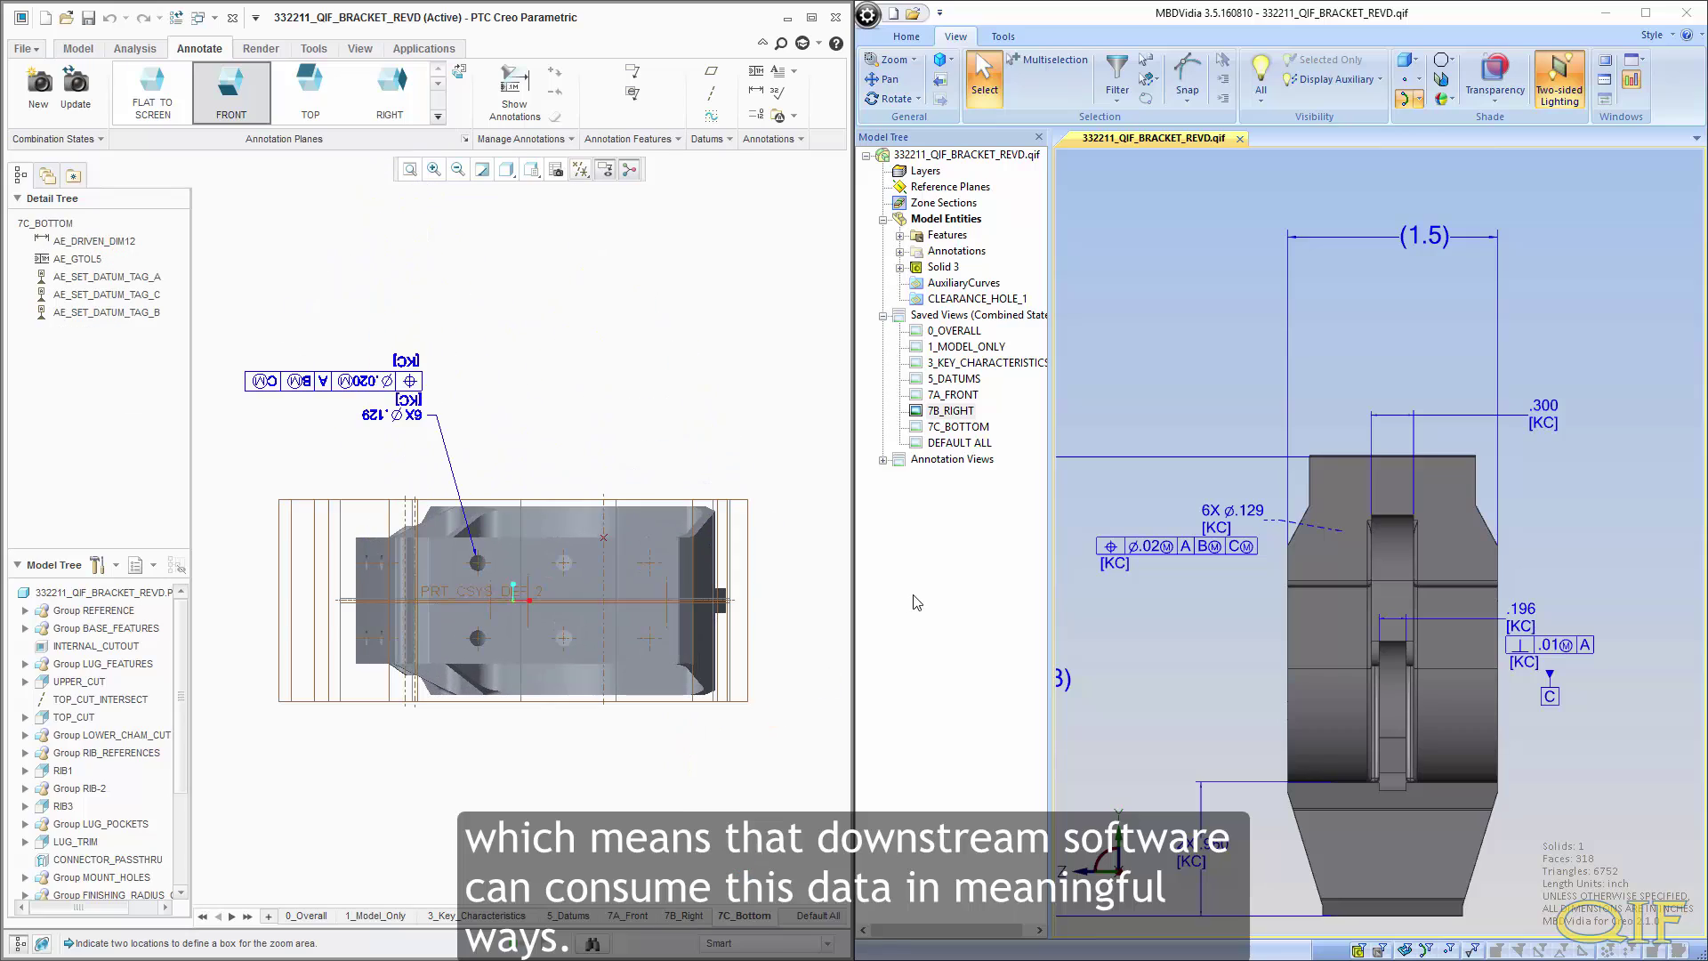
double_click(955, 428)
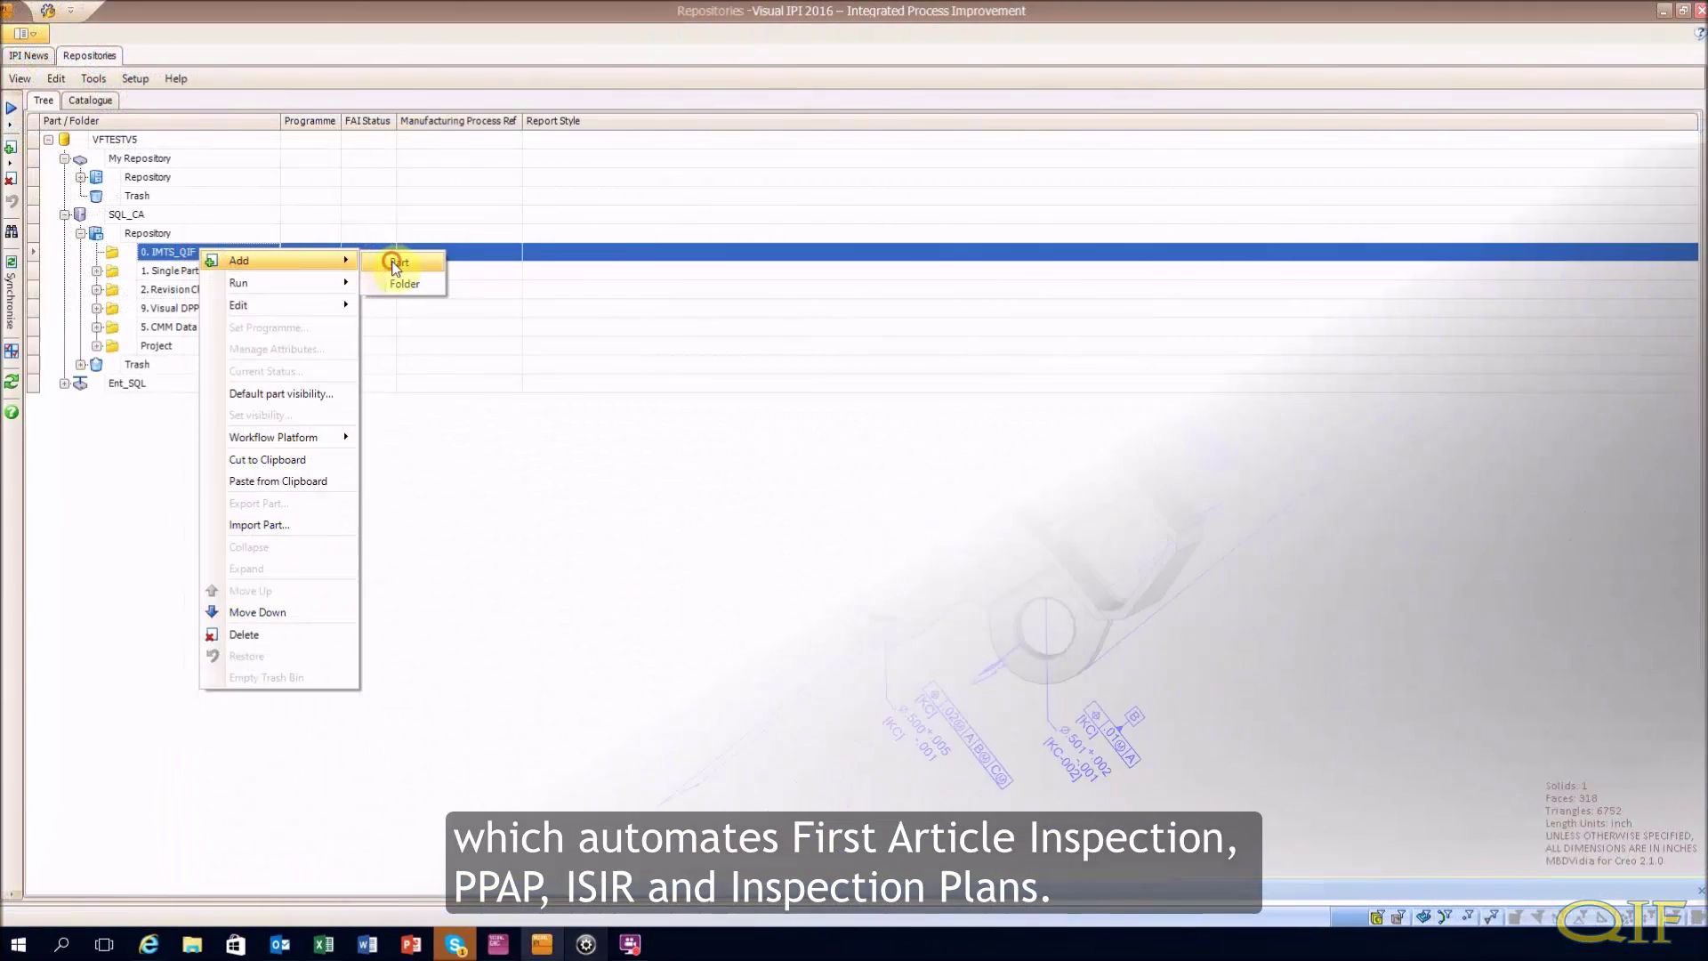
In Visual IPI, add a new part to the 0. IMTS_QIF folder with report style Rolls-Royce and part number 332211
left_click(401, 275)
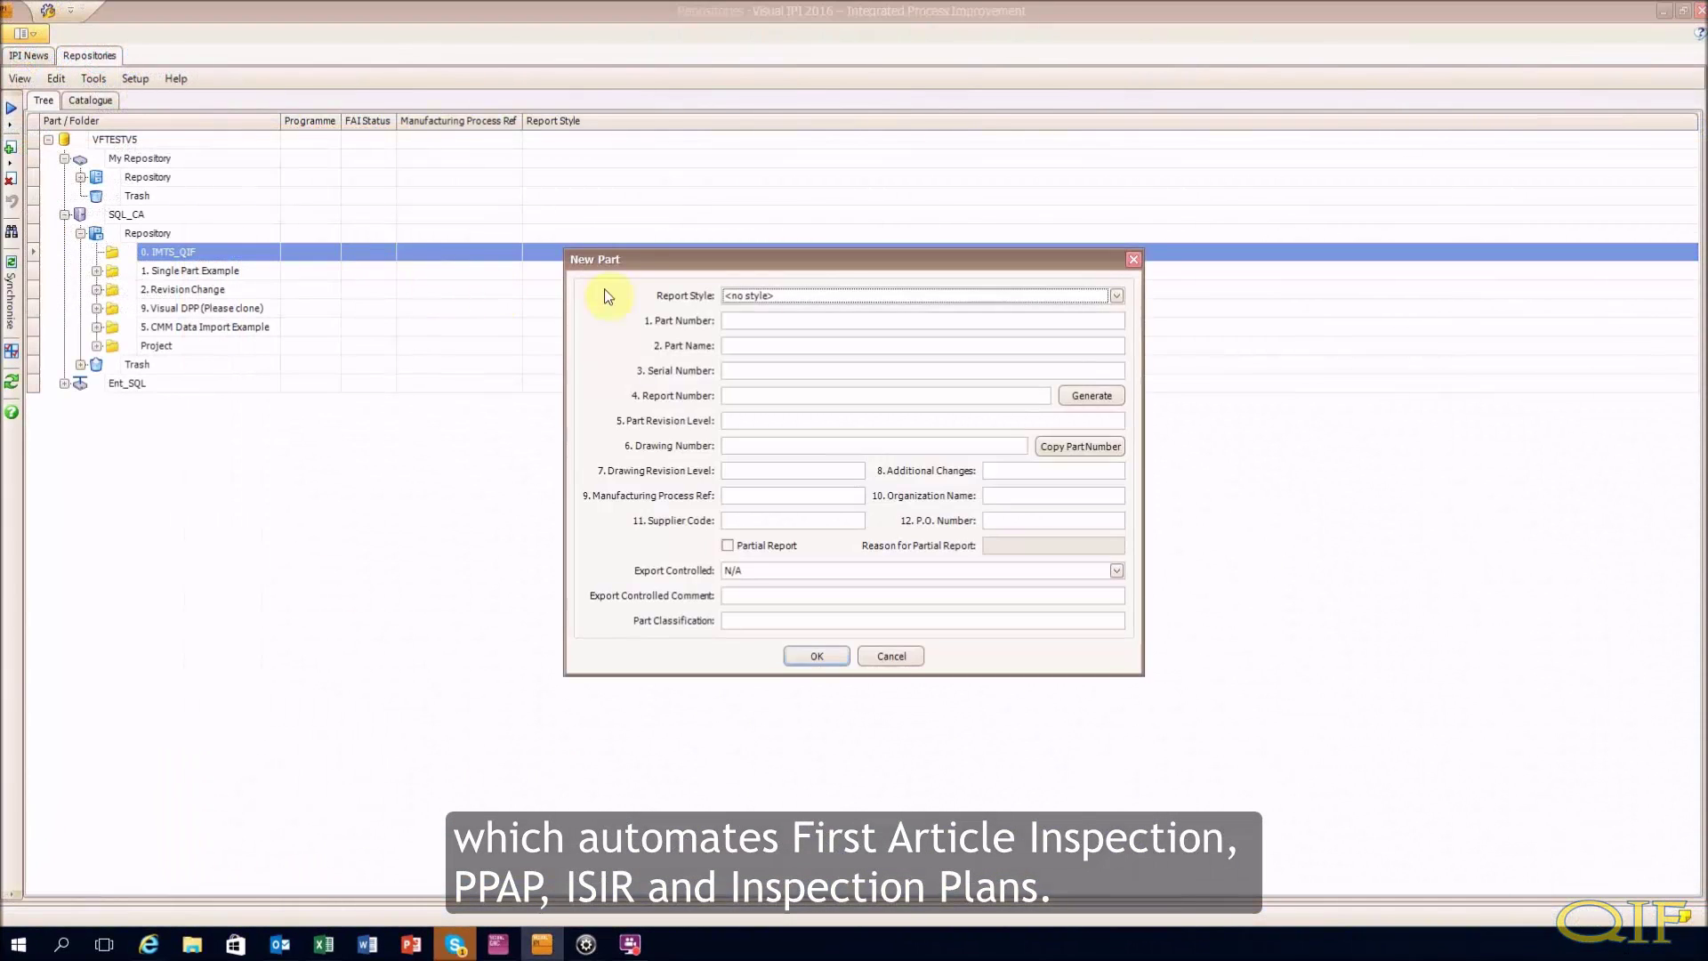
left_click(810, 295)
left_click(817, 326)
type("332211")
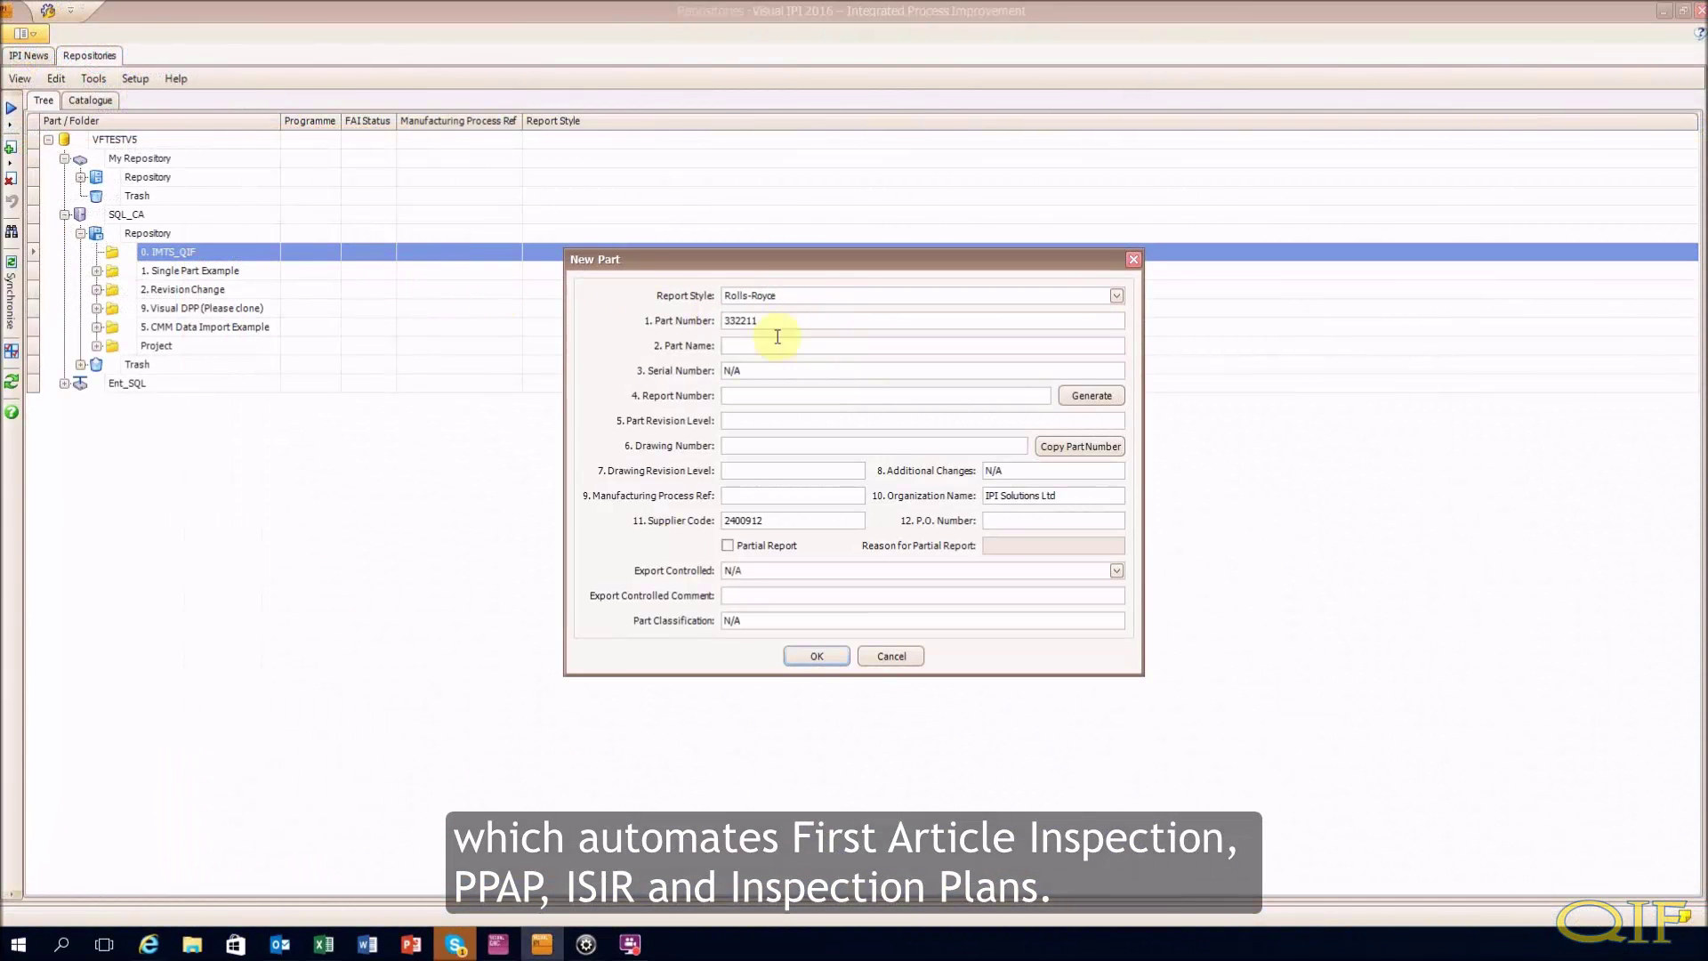
left_click(805, 659)
Open part 332211 in Visual MBD and load all views from the 332211_QIF_BRACKET_REVD_FIXED.QIF model
right_click(221, 290)
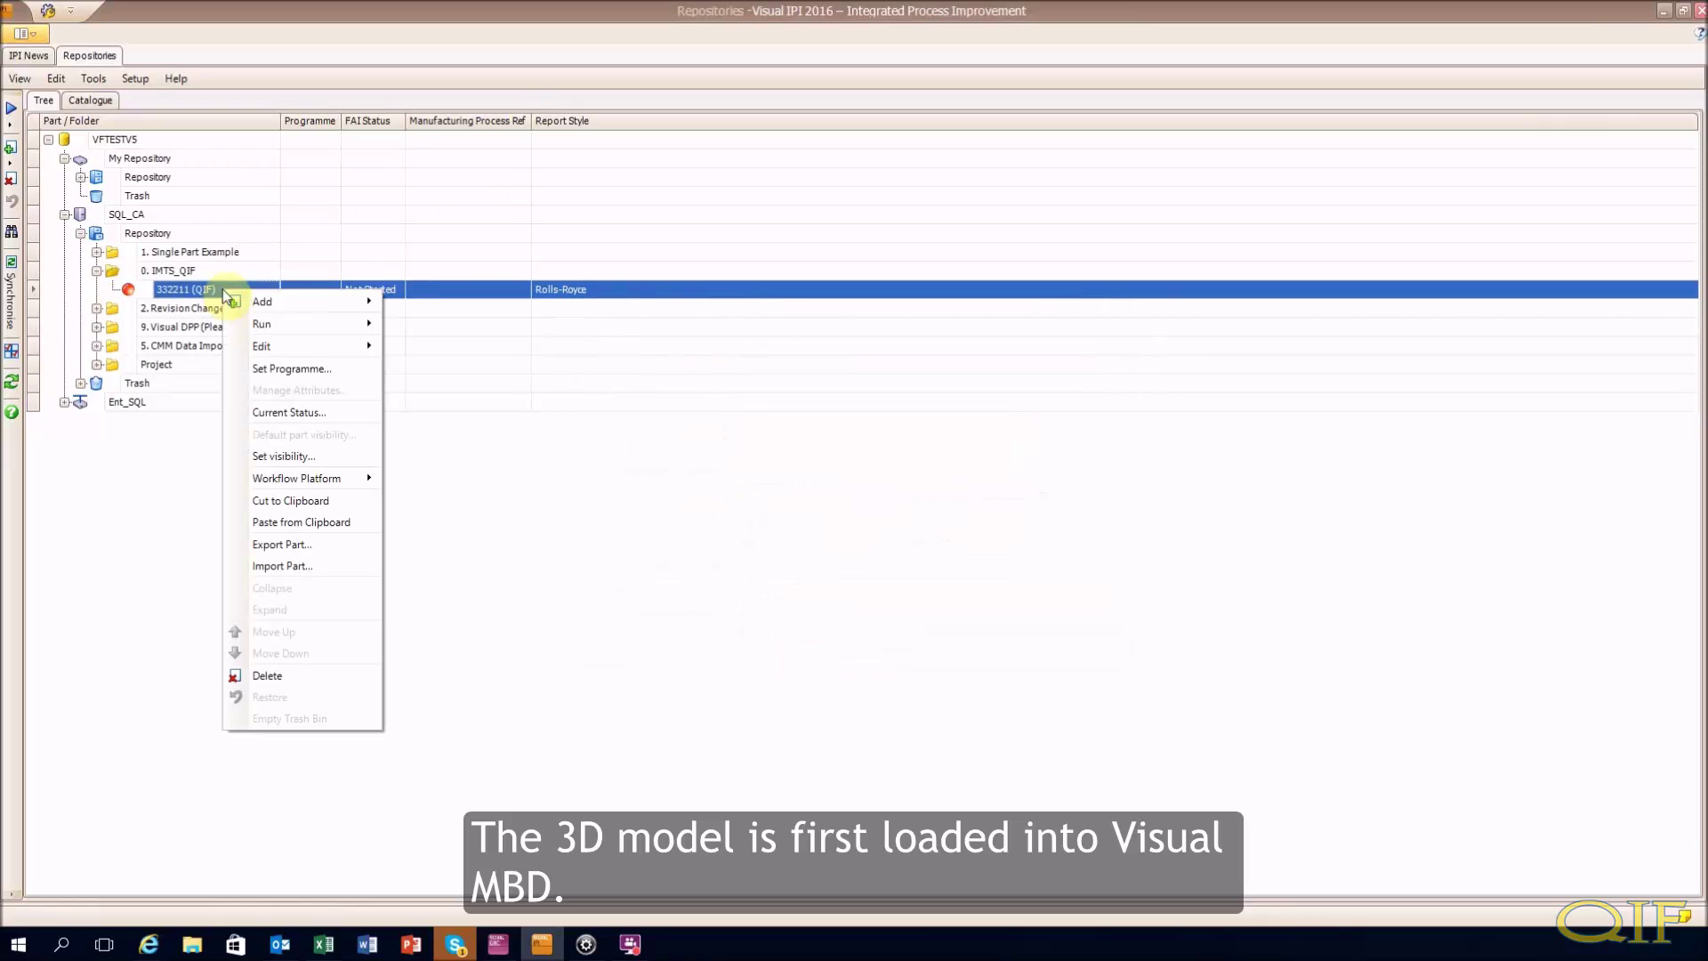
mouse_move(272, 324)
left_click(583, 335)
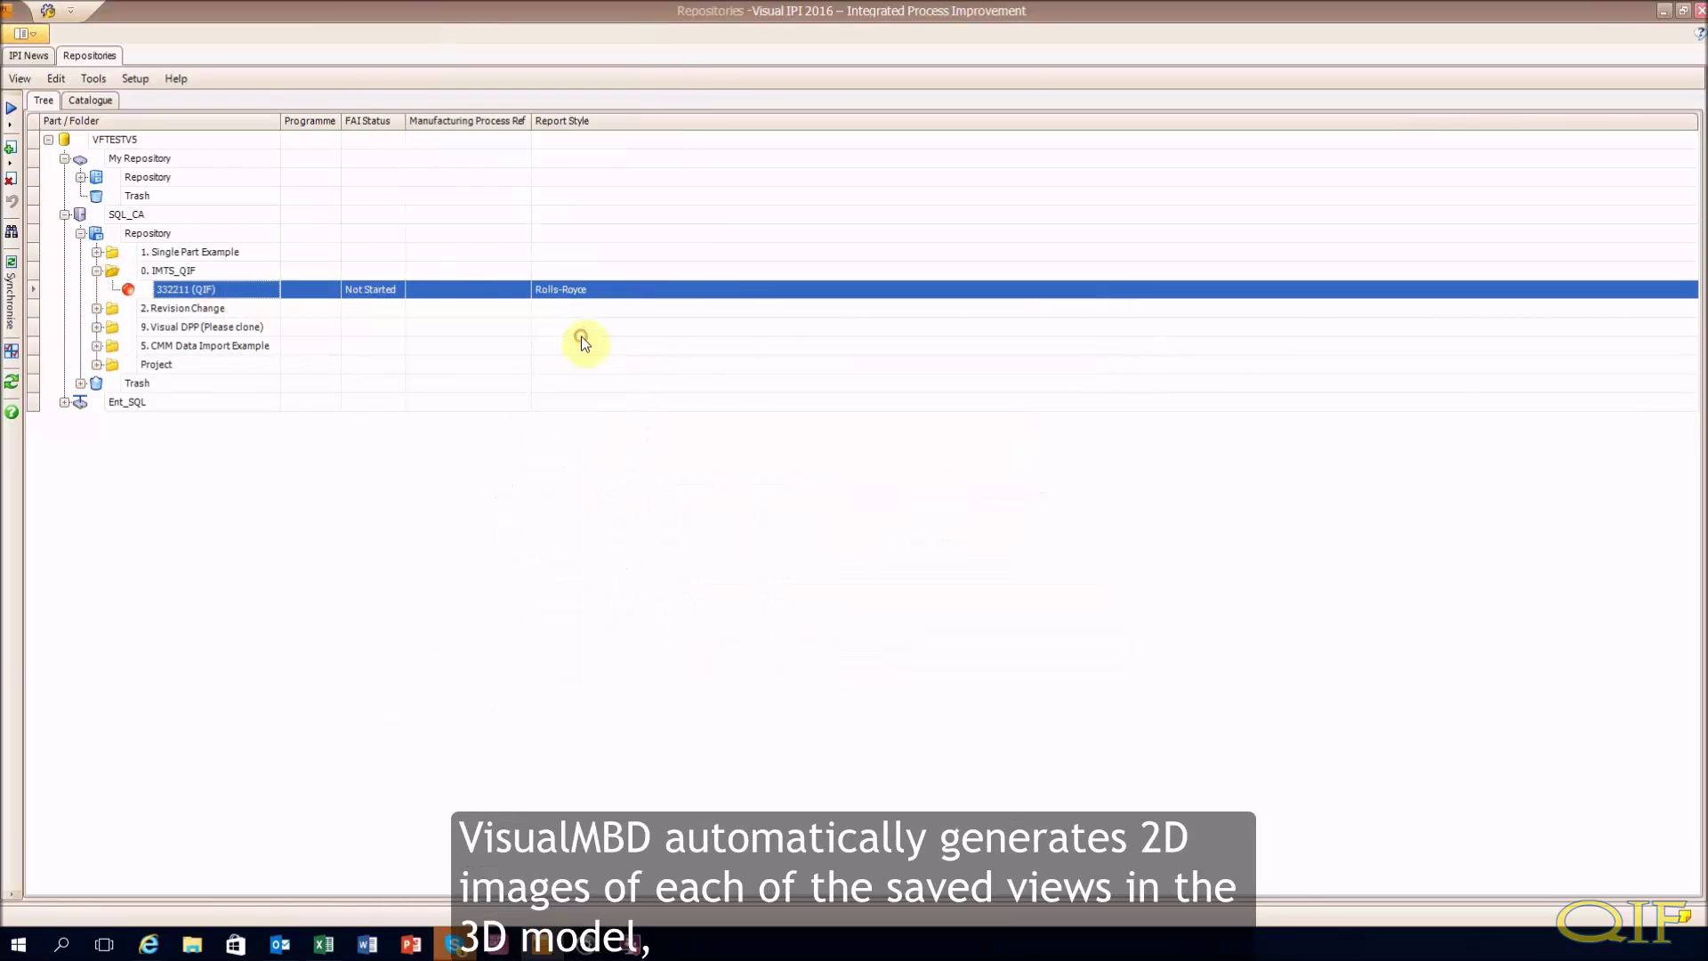
left_click(12, 130)
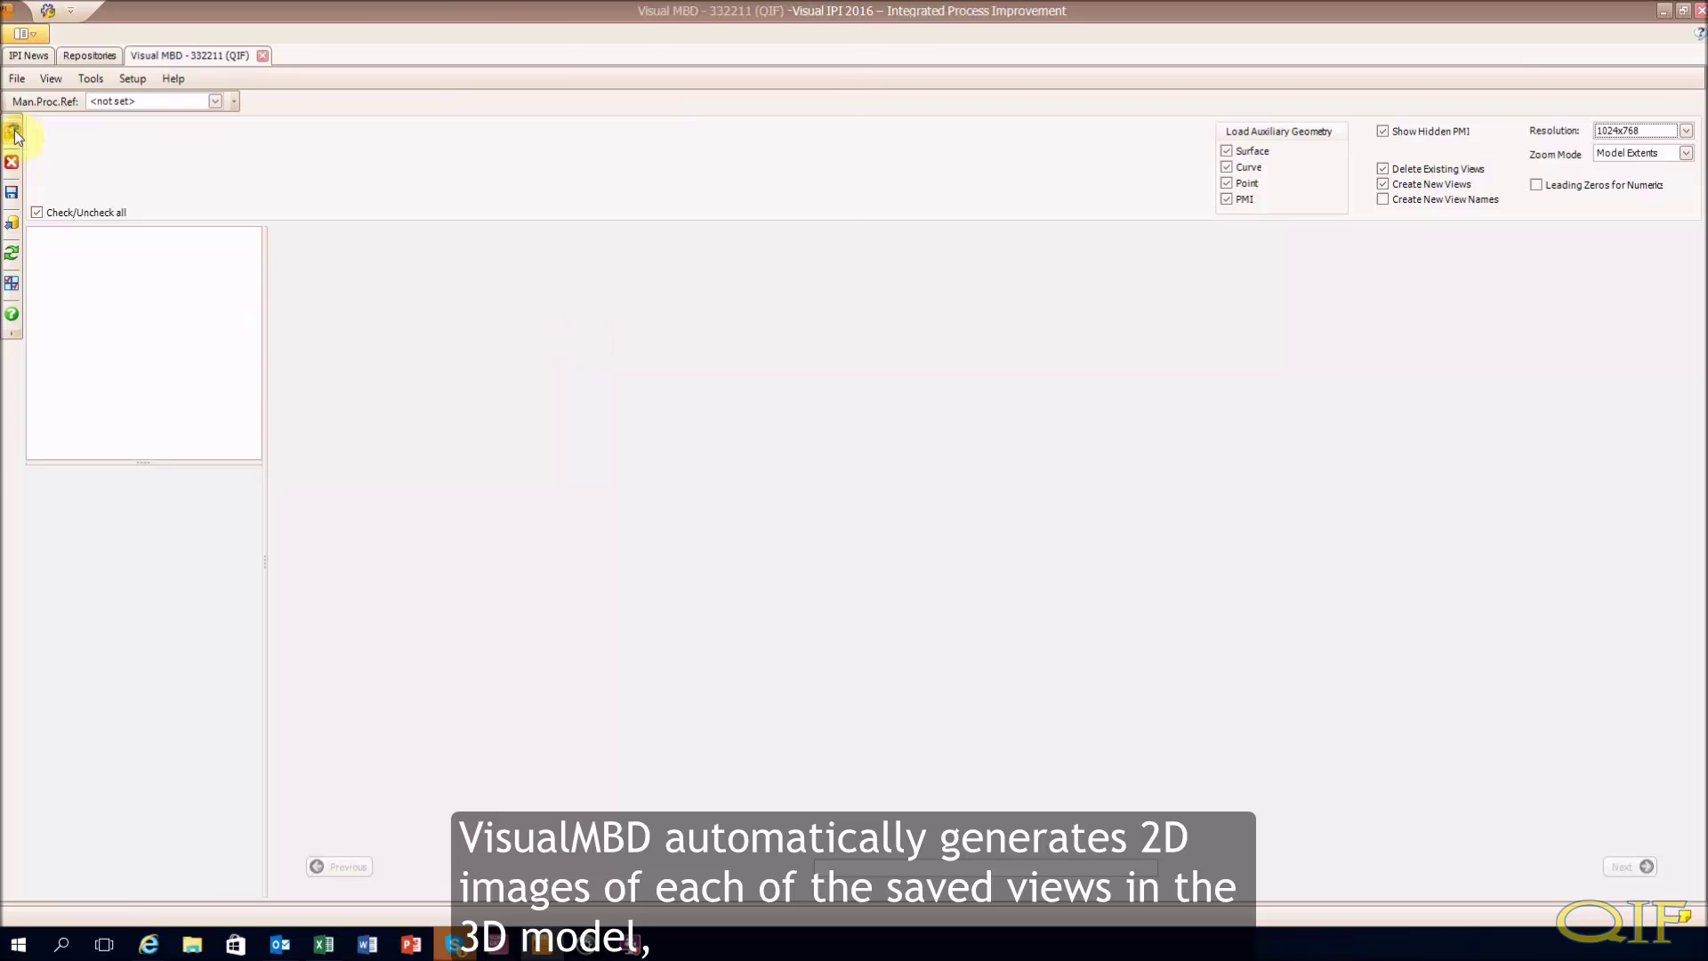
double_click(405, 169)
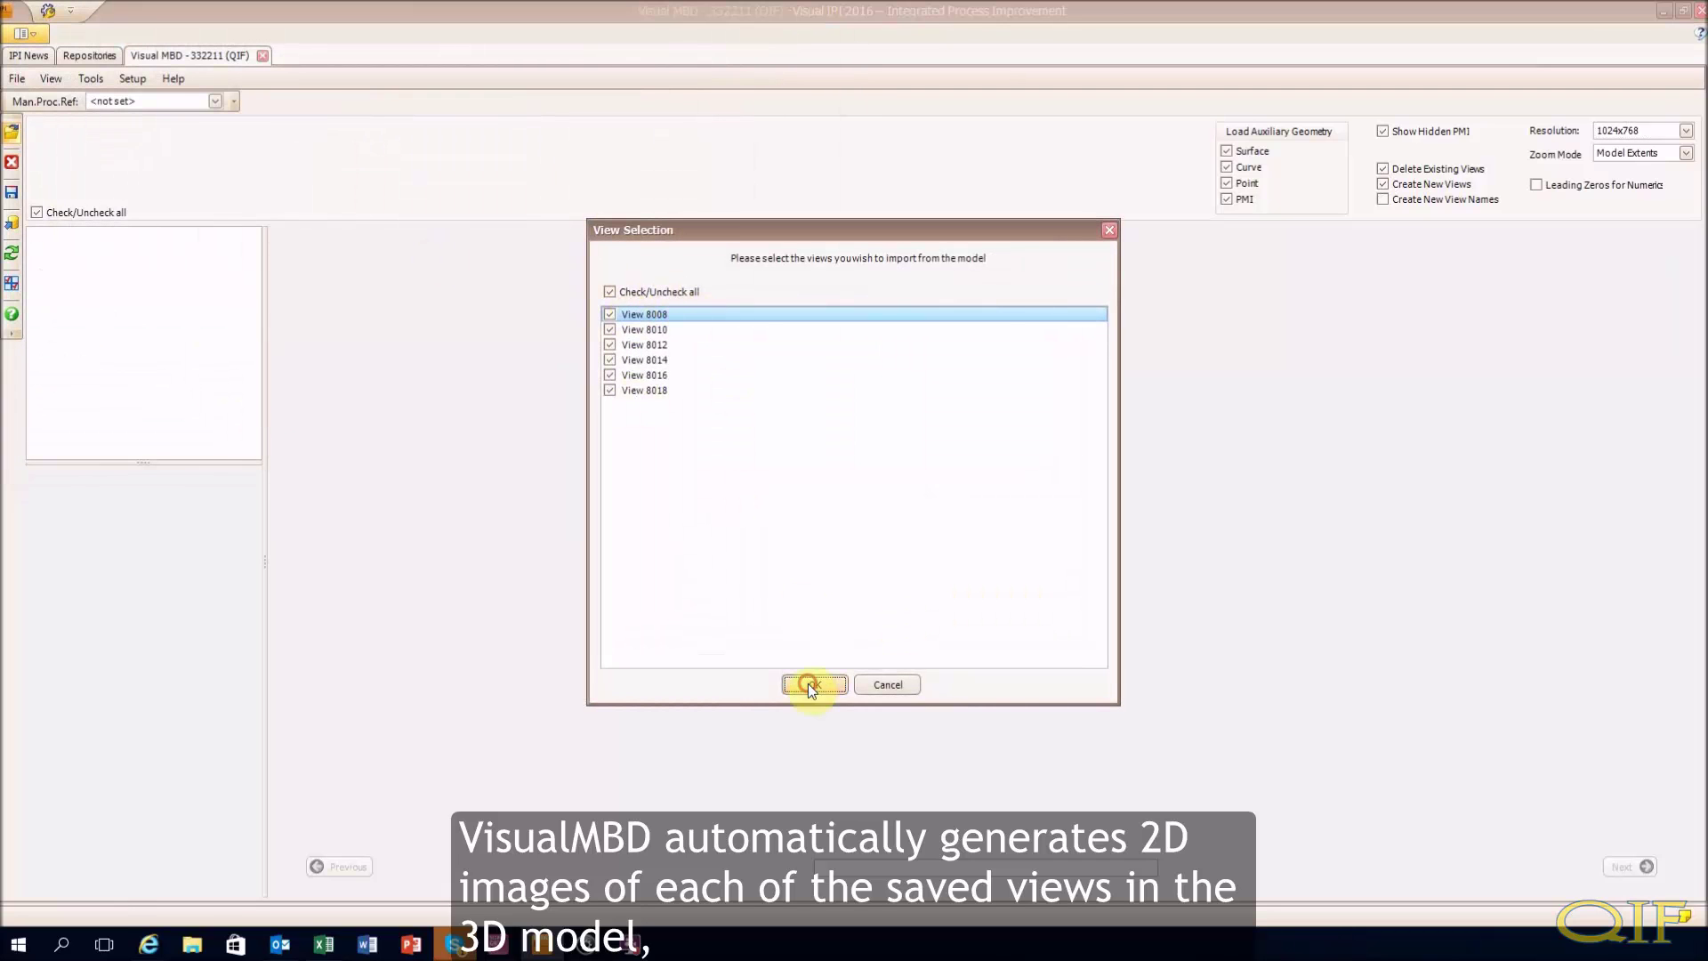
left_click(808, 684)
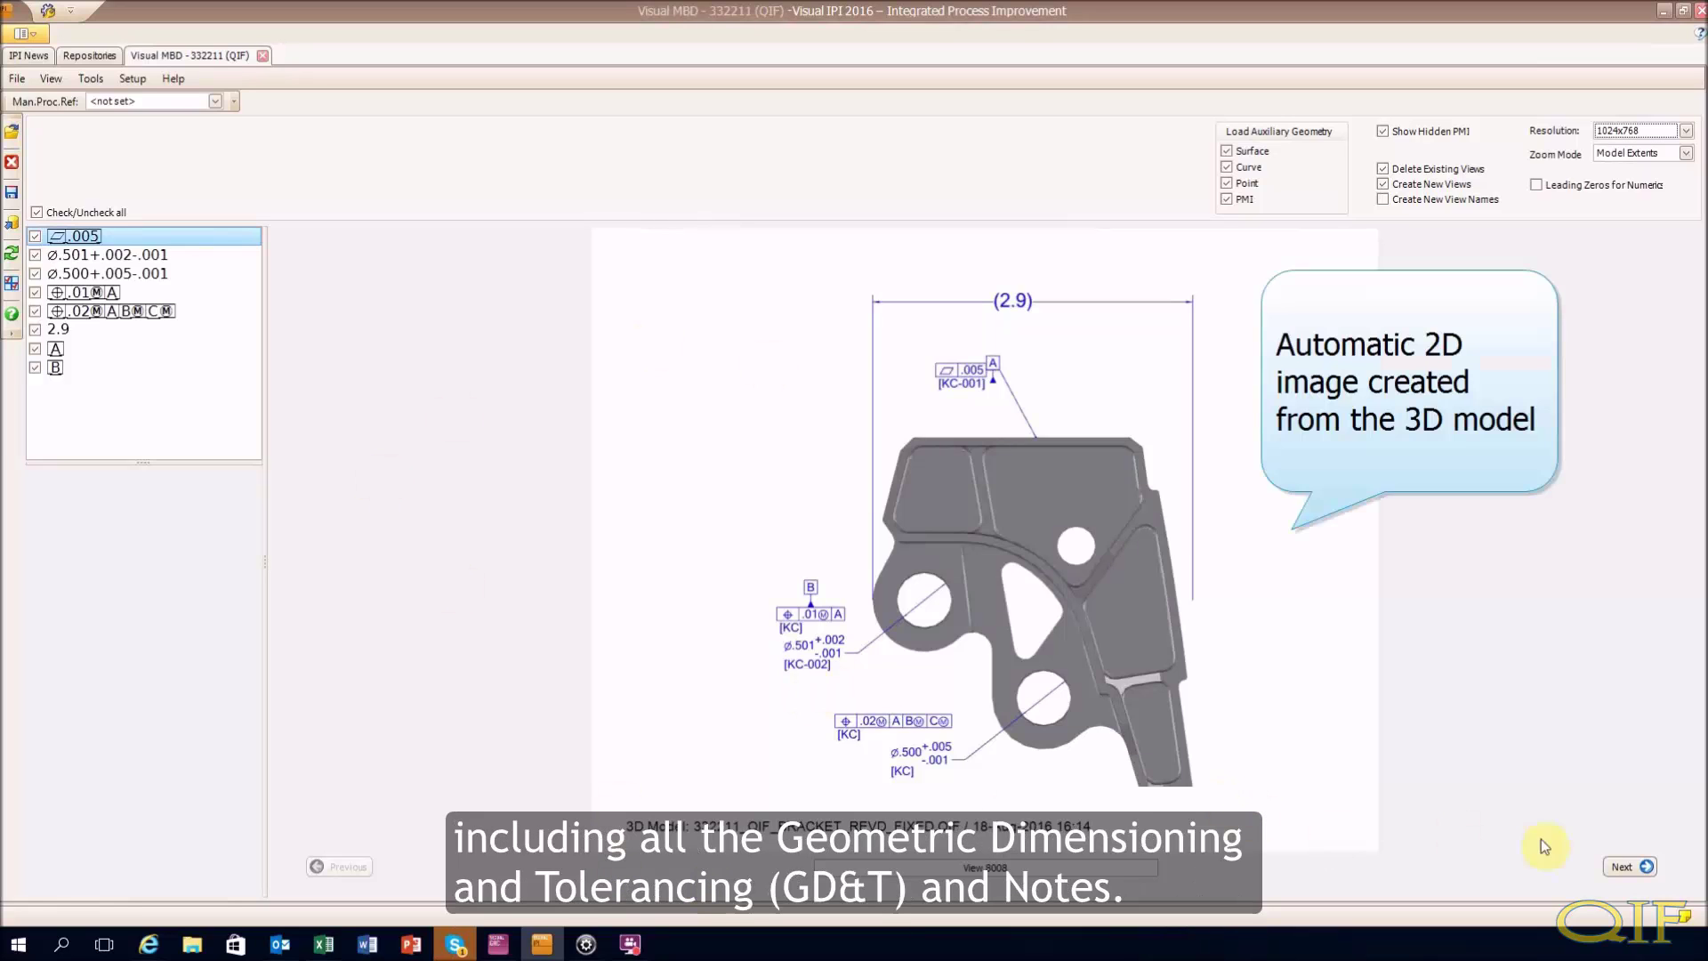
Page through the generated 2D views, and import them with their balloons into the part
left_click(1623, 865)
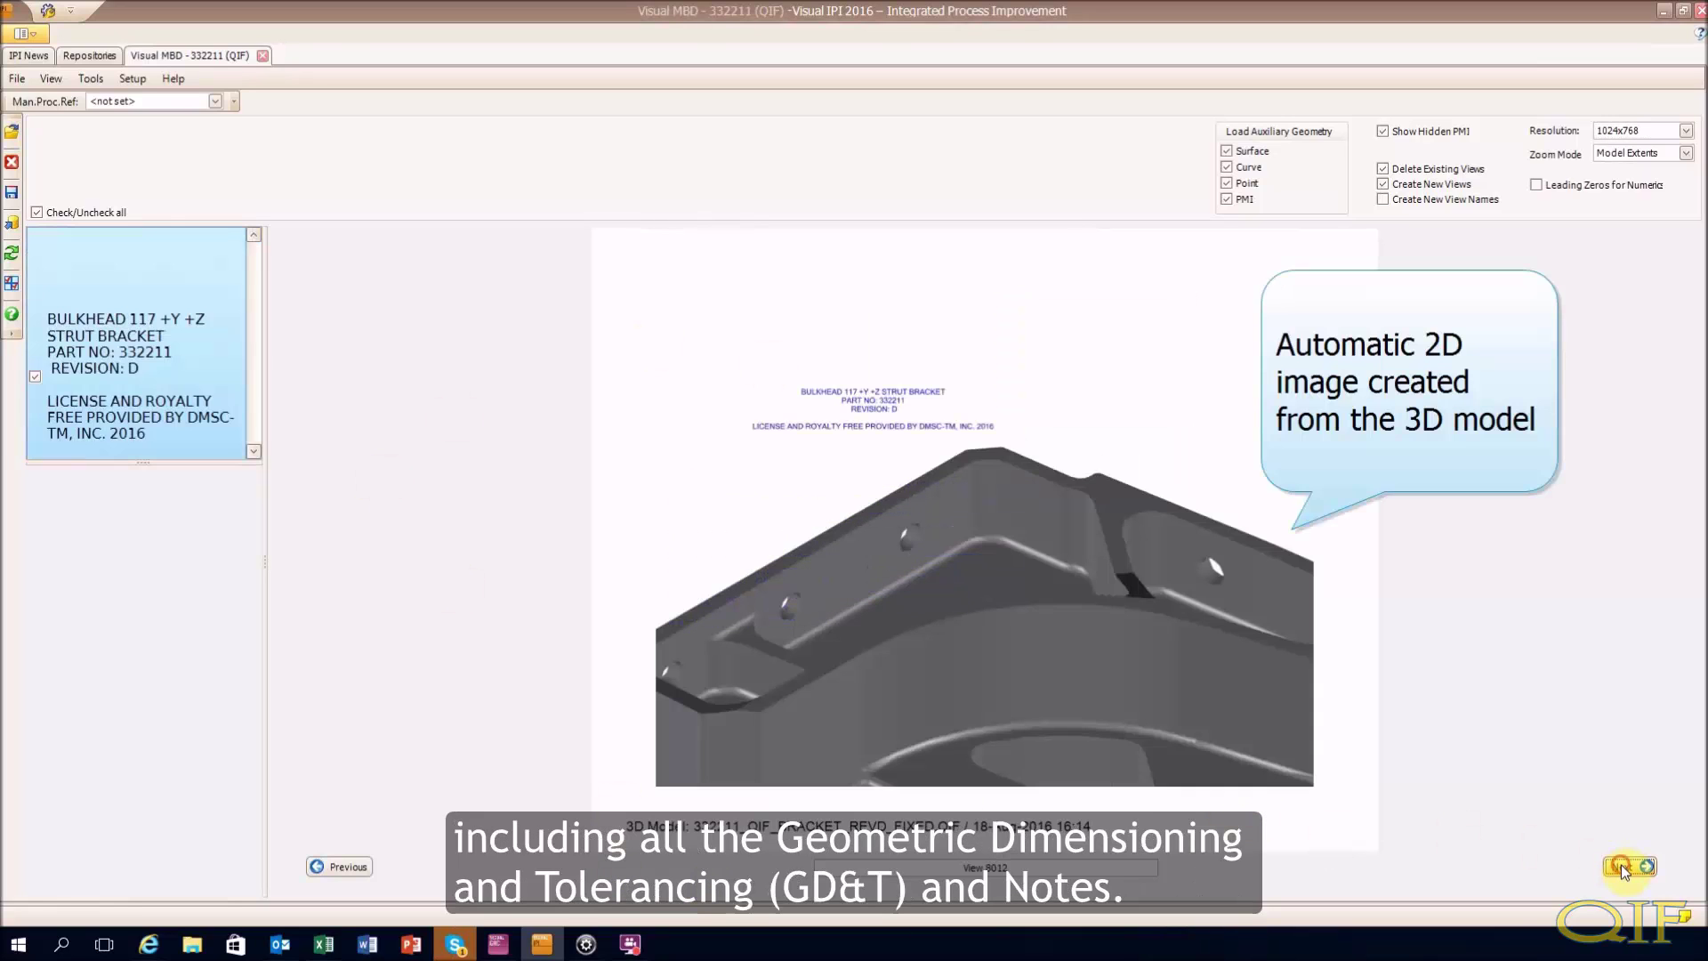
left_click(1622, 865)
left_click(1621, 865)
left_click(1621, 864)
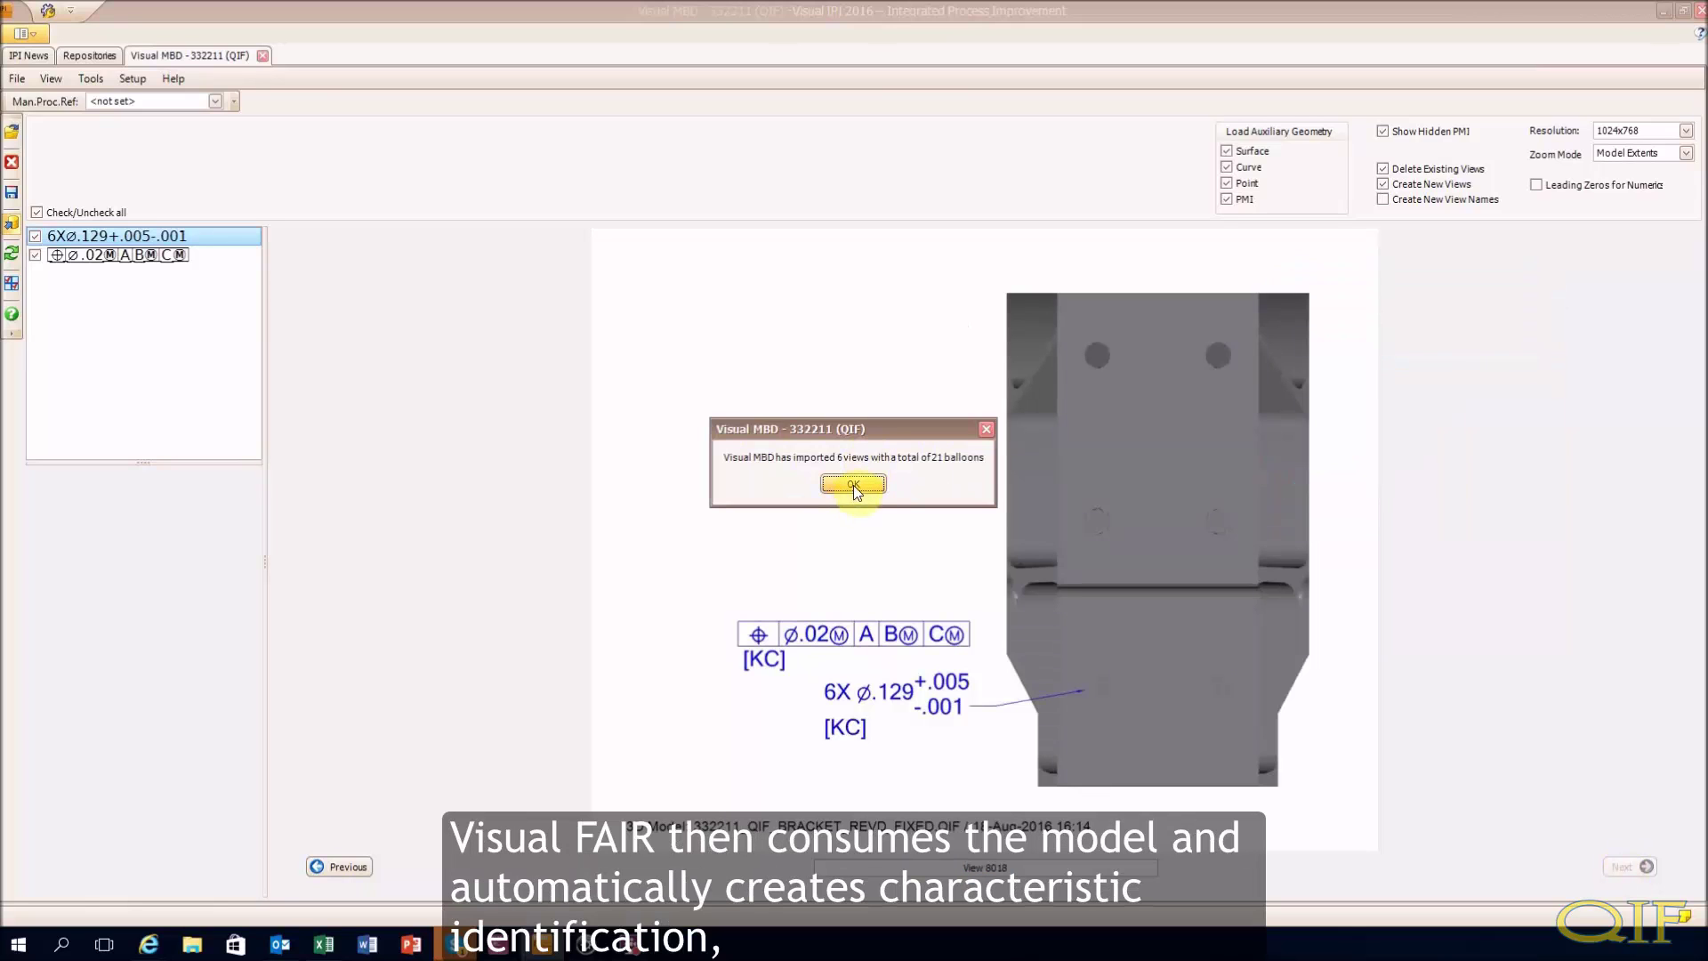
left_click(853, 484)
left_click(262, 56)
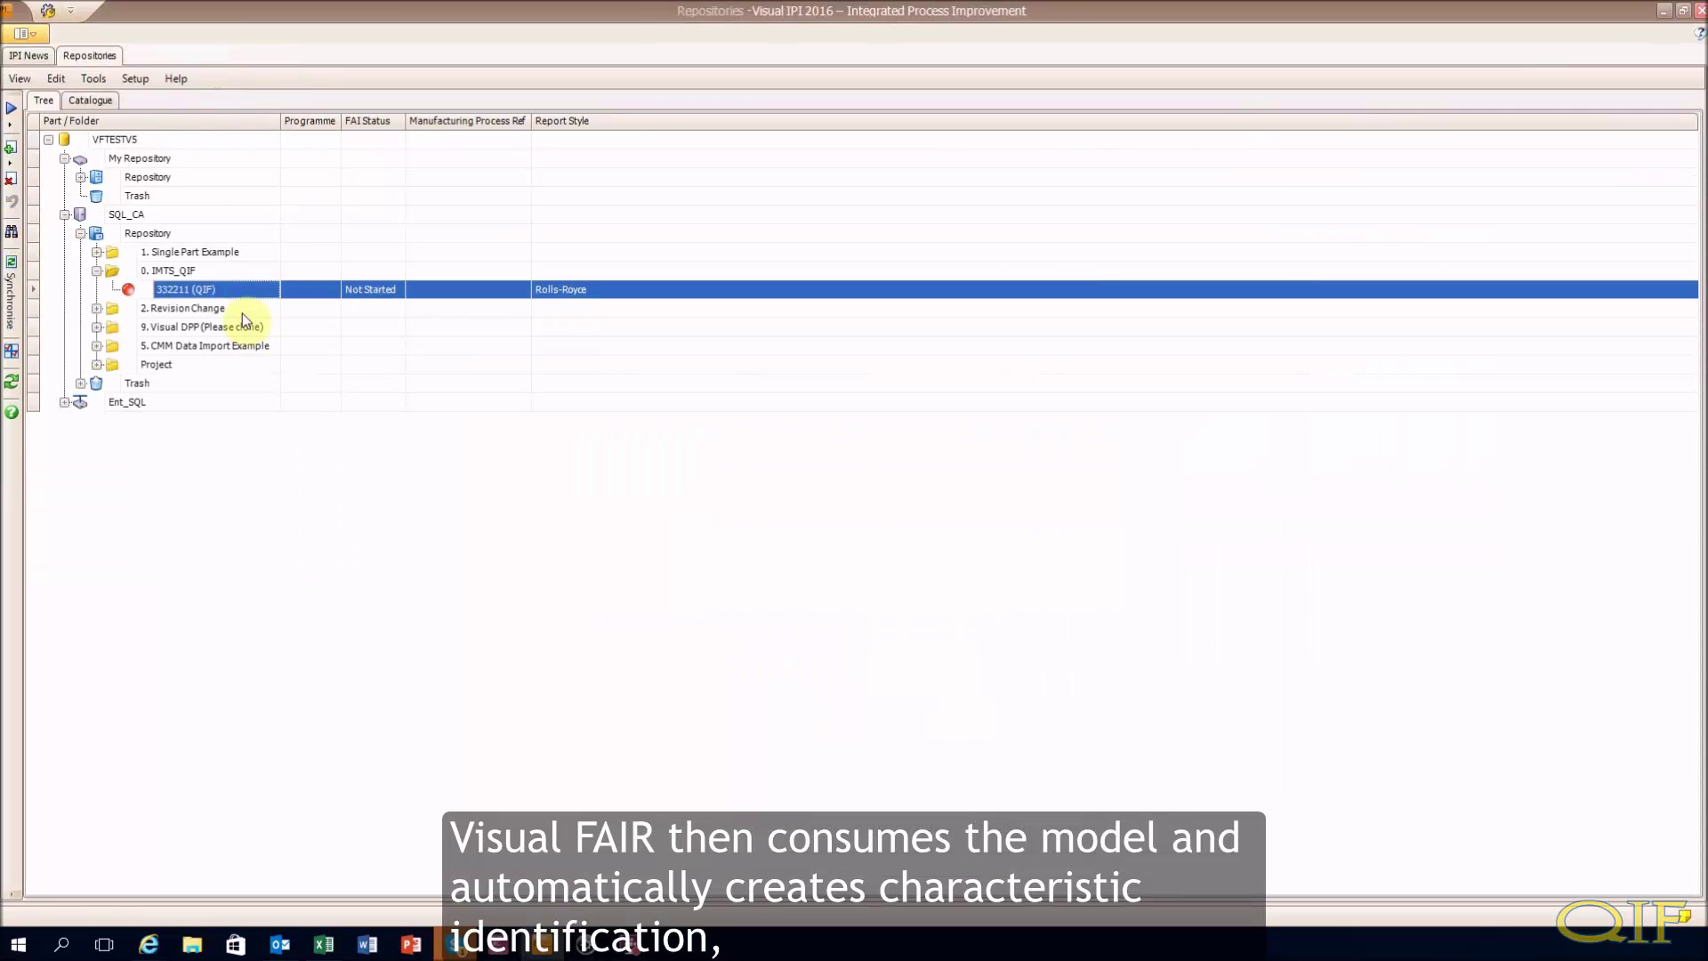
Open part 332211 in Visual FAIR and review the ballooned characteristics across its views from 8008 to 8018
right_click(246, 288)
left_click(267, 306)
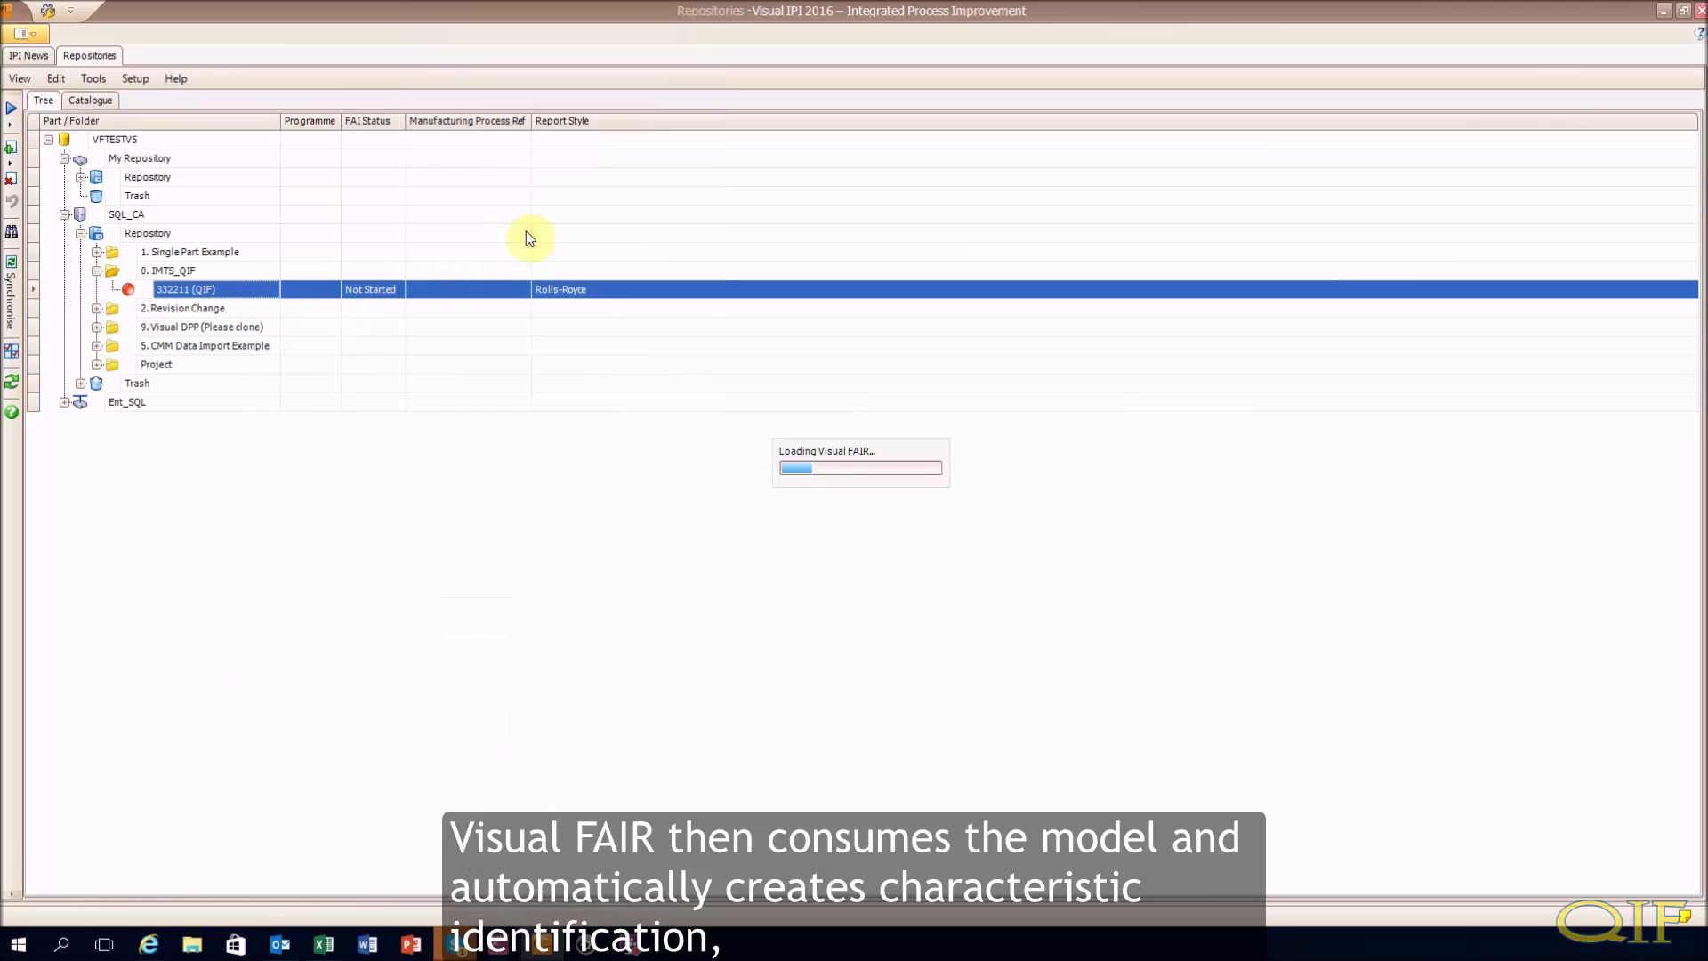
left_click(119, 125)
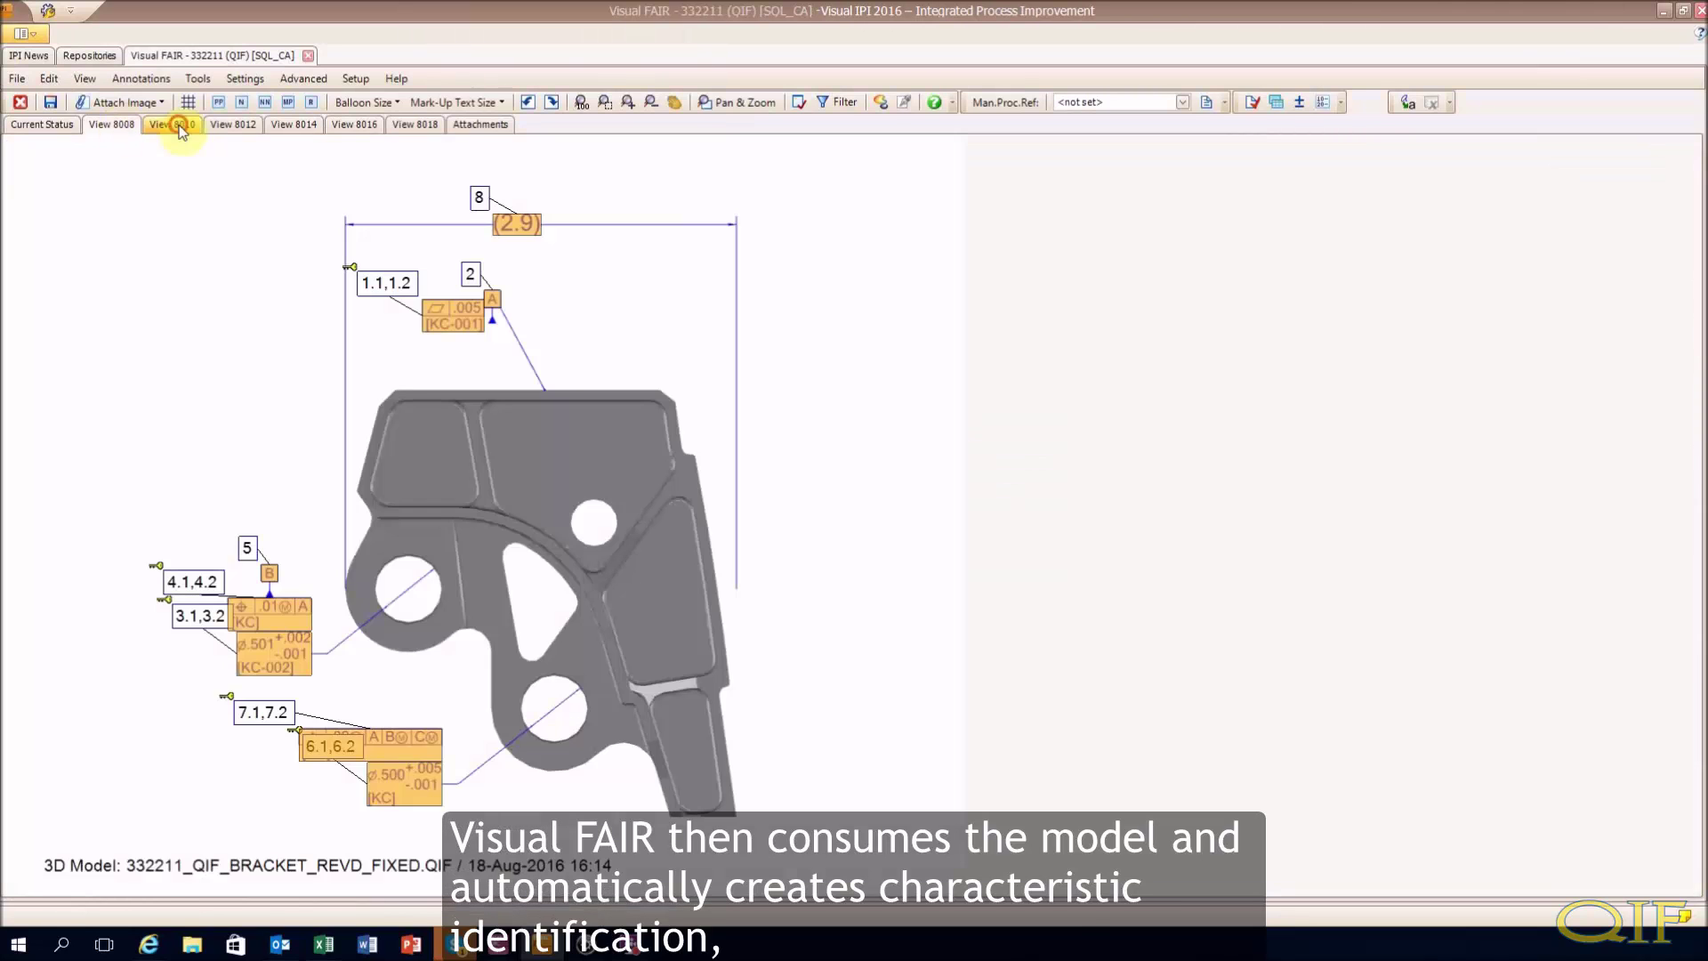
left_click(177, 125)
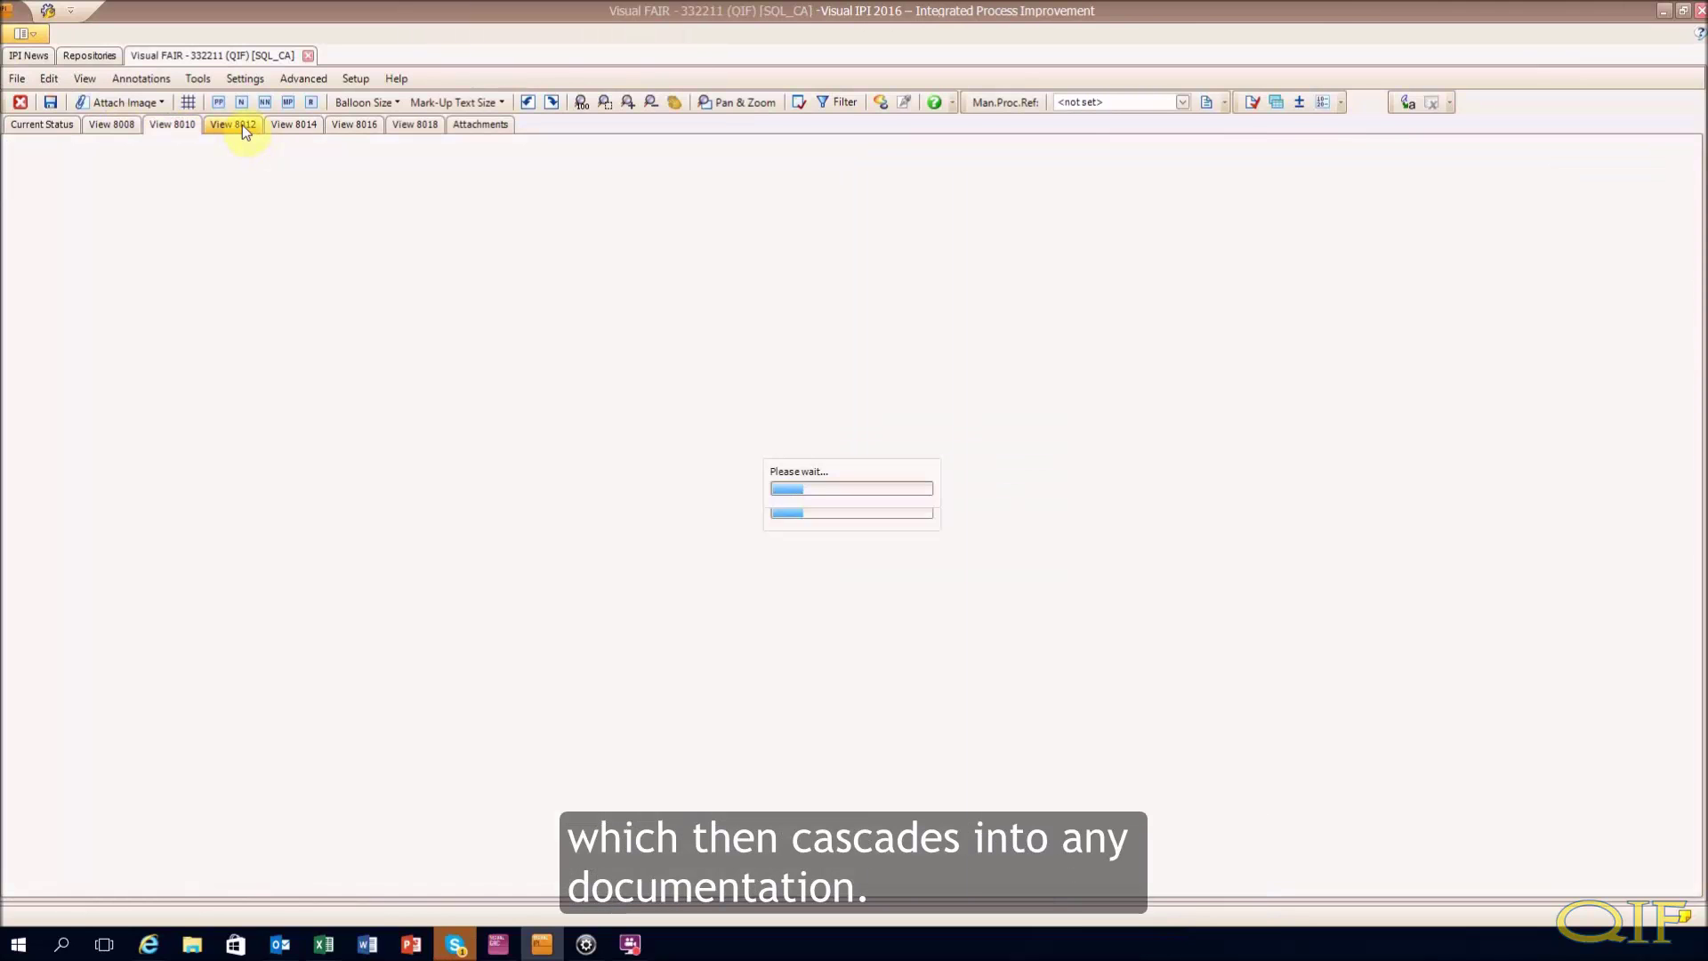
left_click(242, 130)
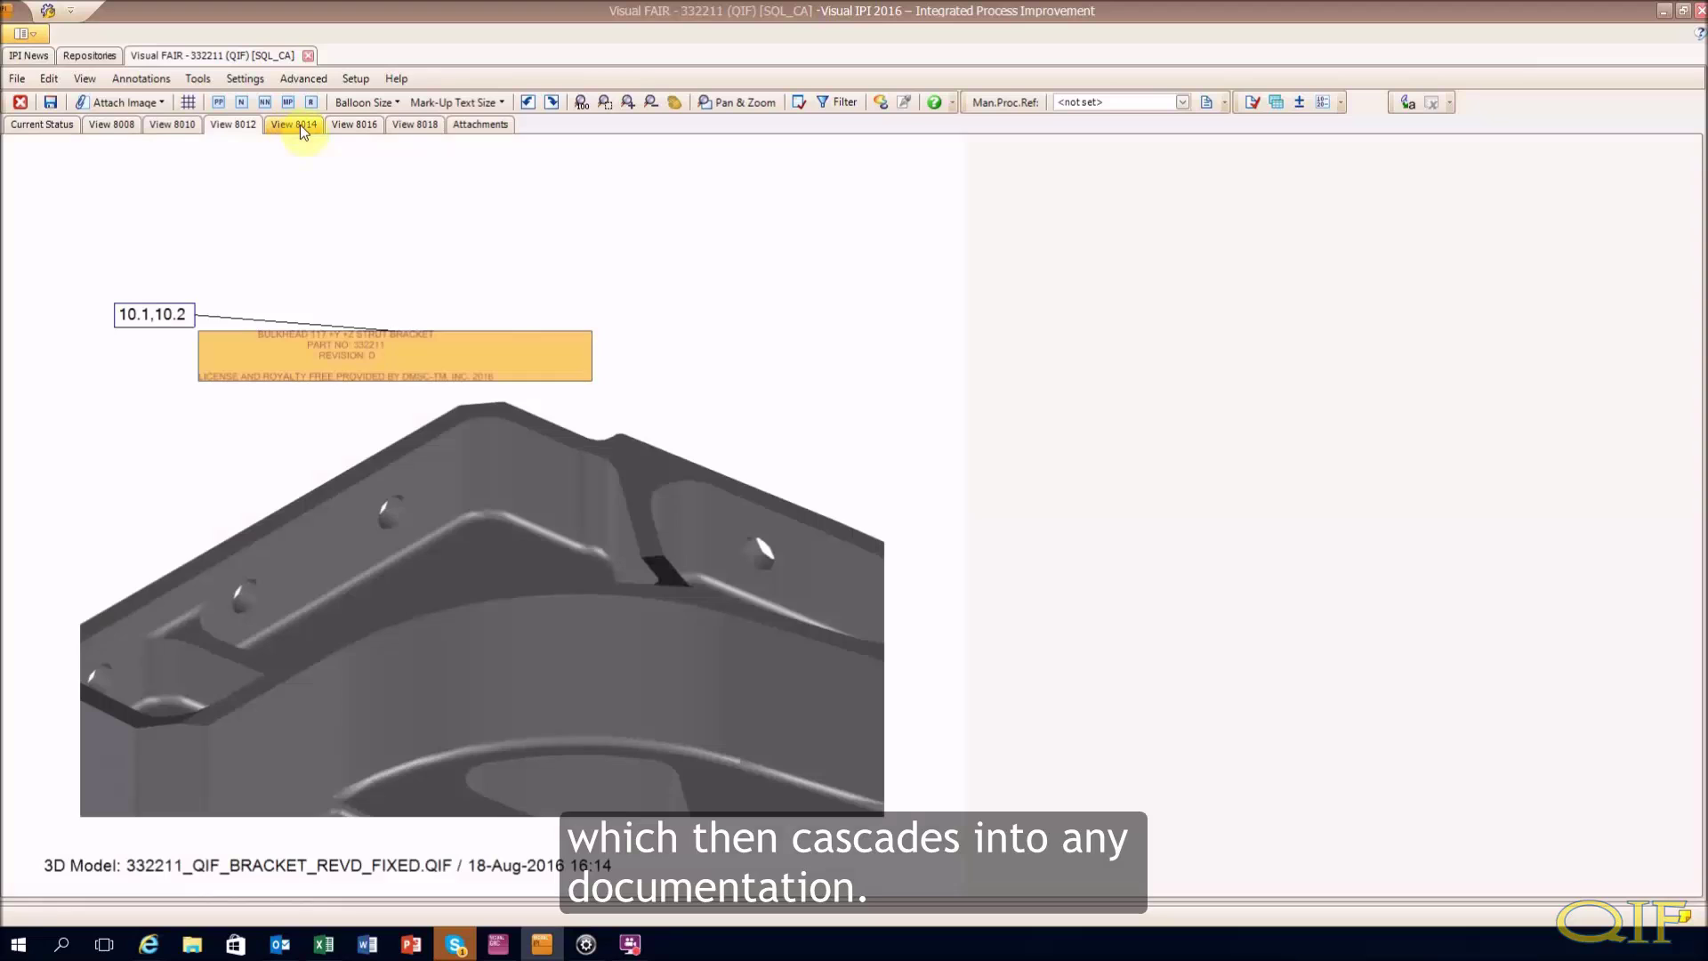
left_click(356, 126)
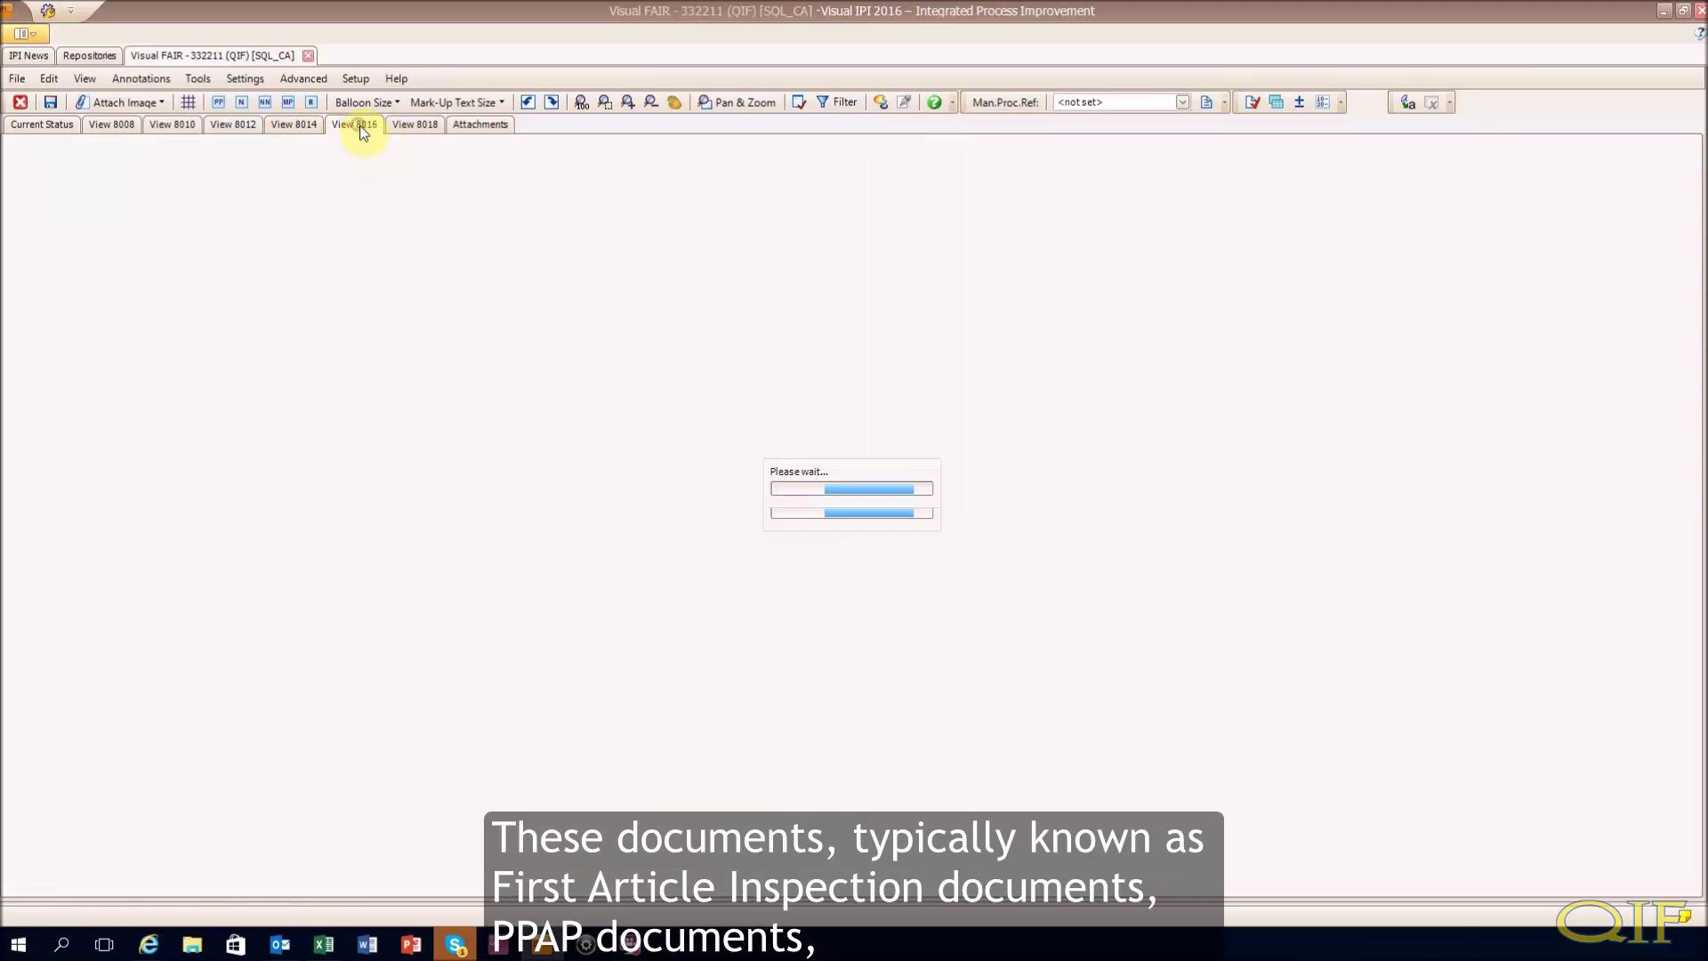
left_click(414, 125)
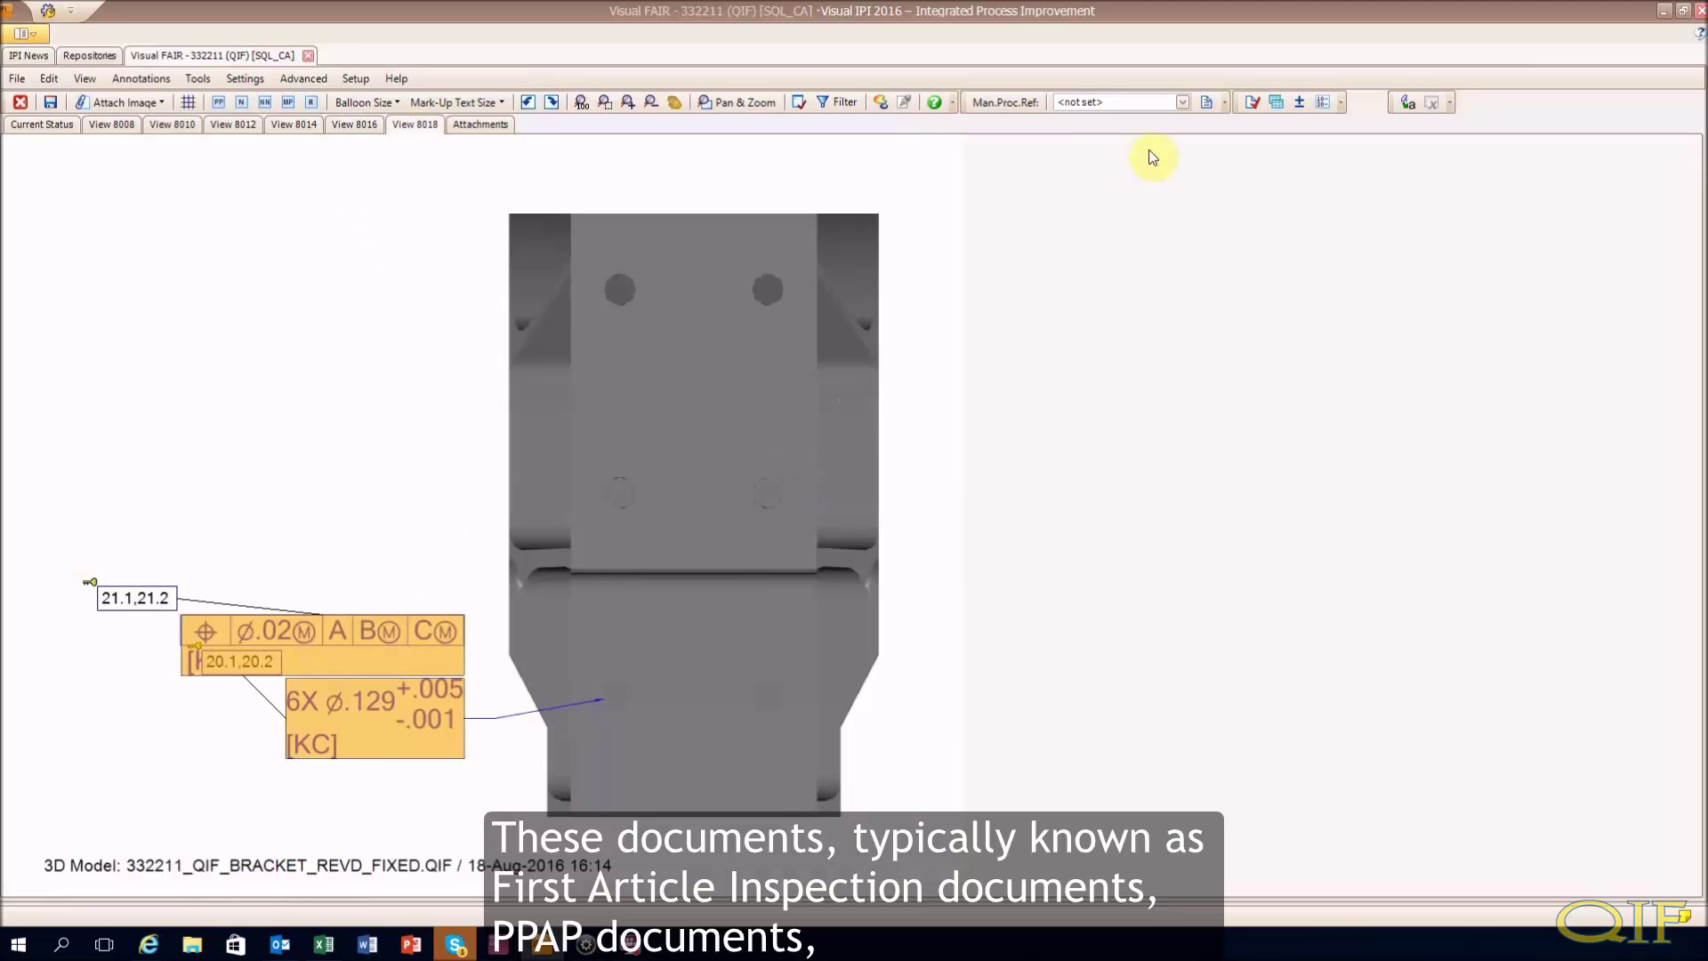
Attach the 9102RevB_3 Gauge and Schlumberger ShtC forms to part 332211
left_click(1276, 103)
left_click(963, 412)
left_click(973, 408)
left_click(973, 502)
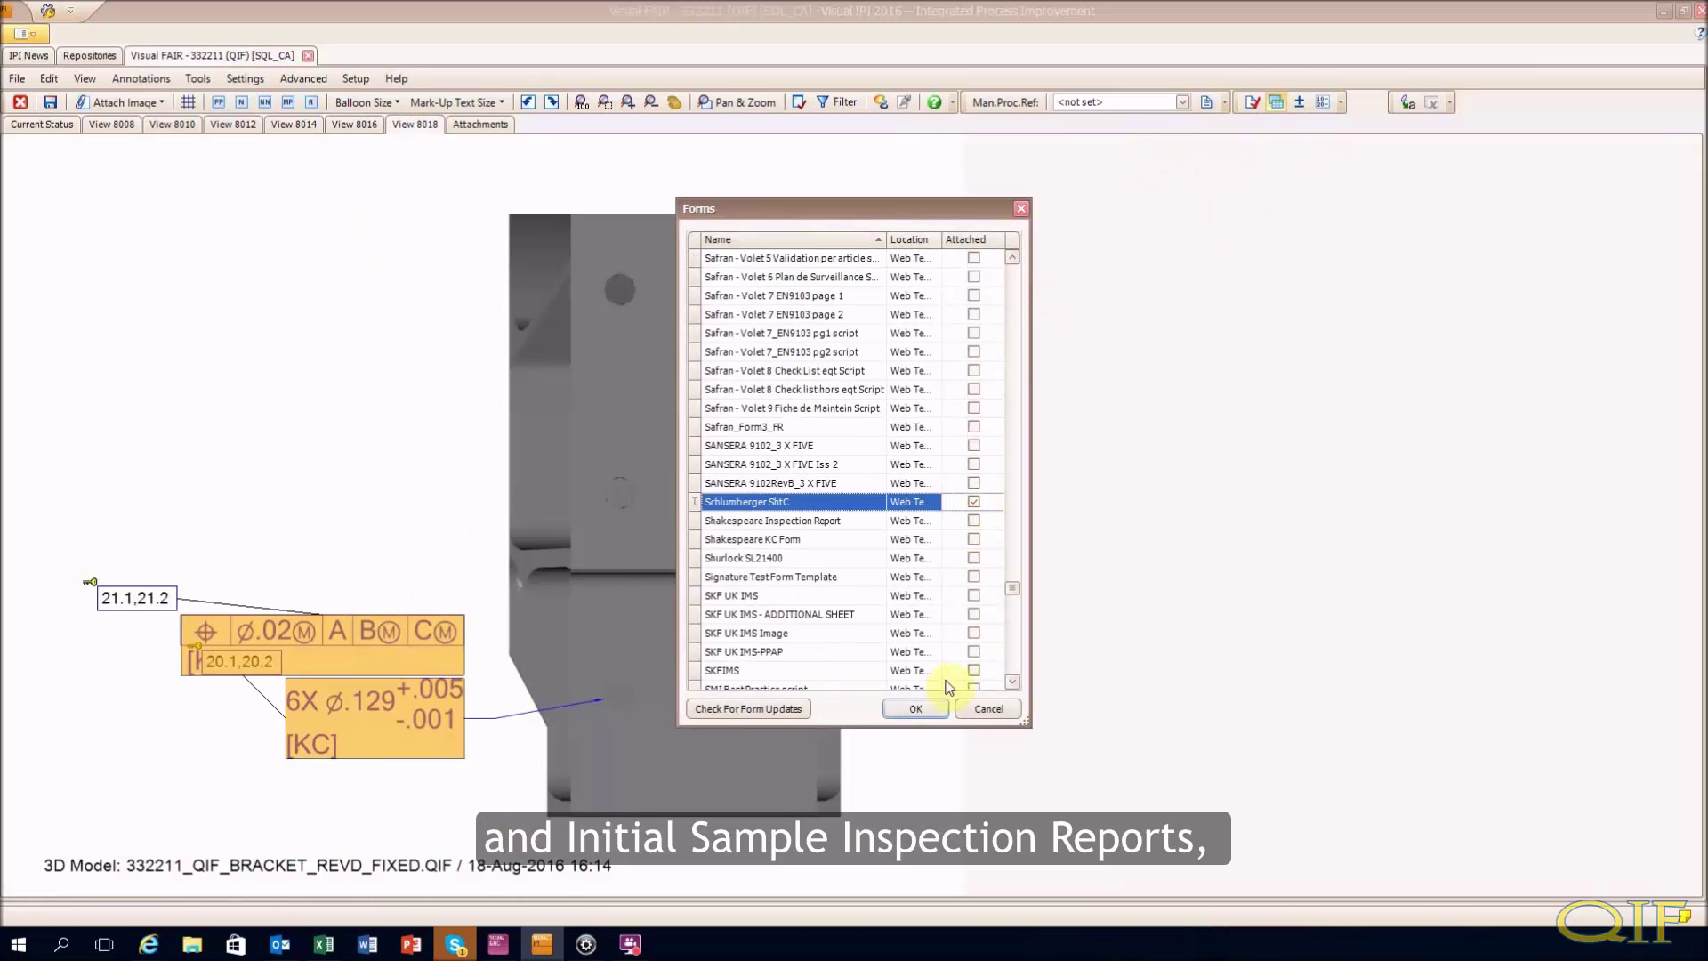
left_click(918, 708)
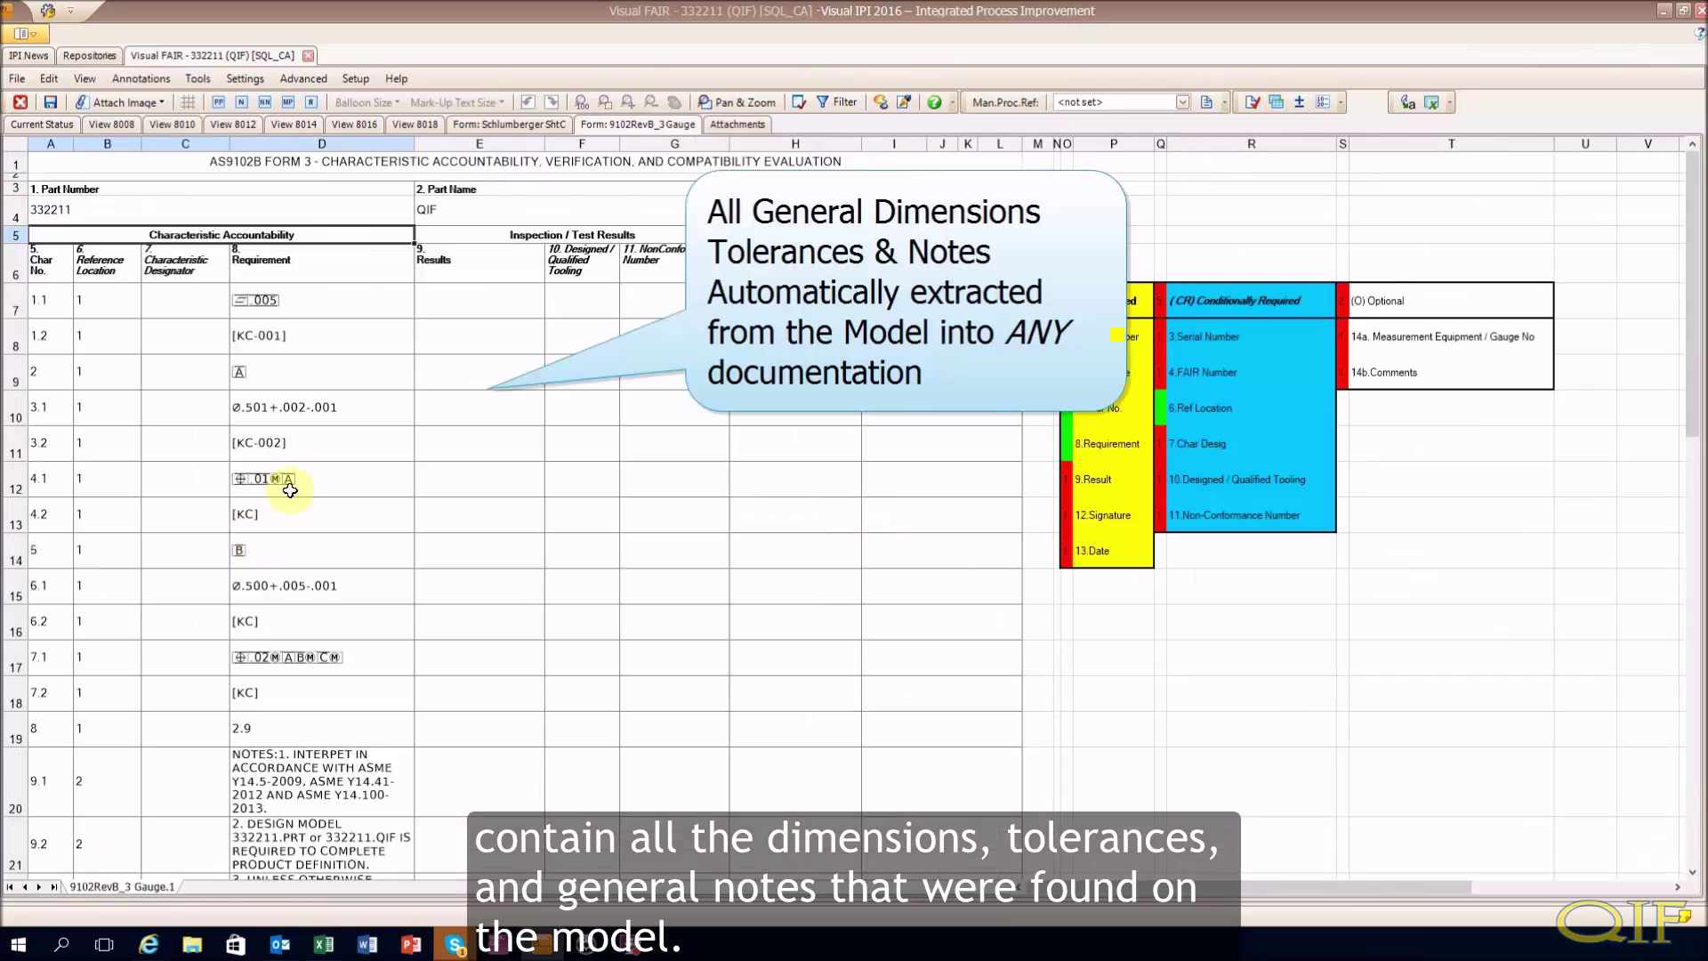
Review the extracted requirements in the 9102RevB_3 Gauge form, and open the Schlumberger ShtC form
scroll(311, 405, "down", 4)
scroll(311, 405, "down", 6)
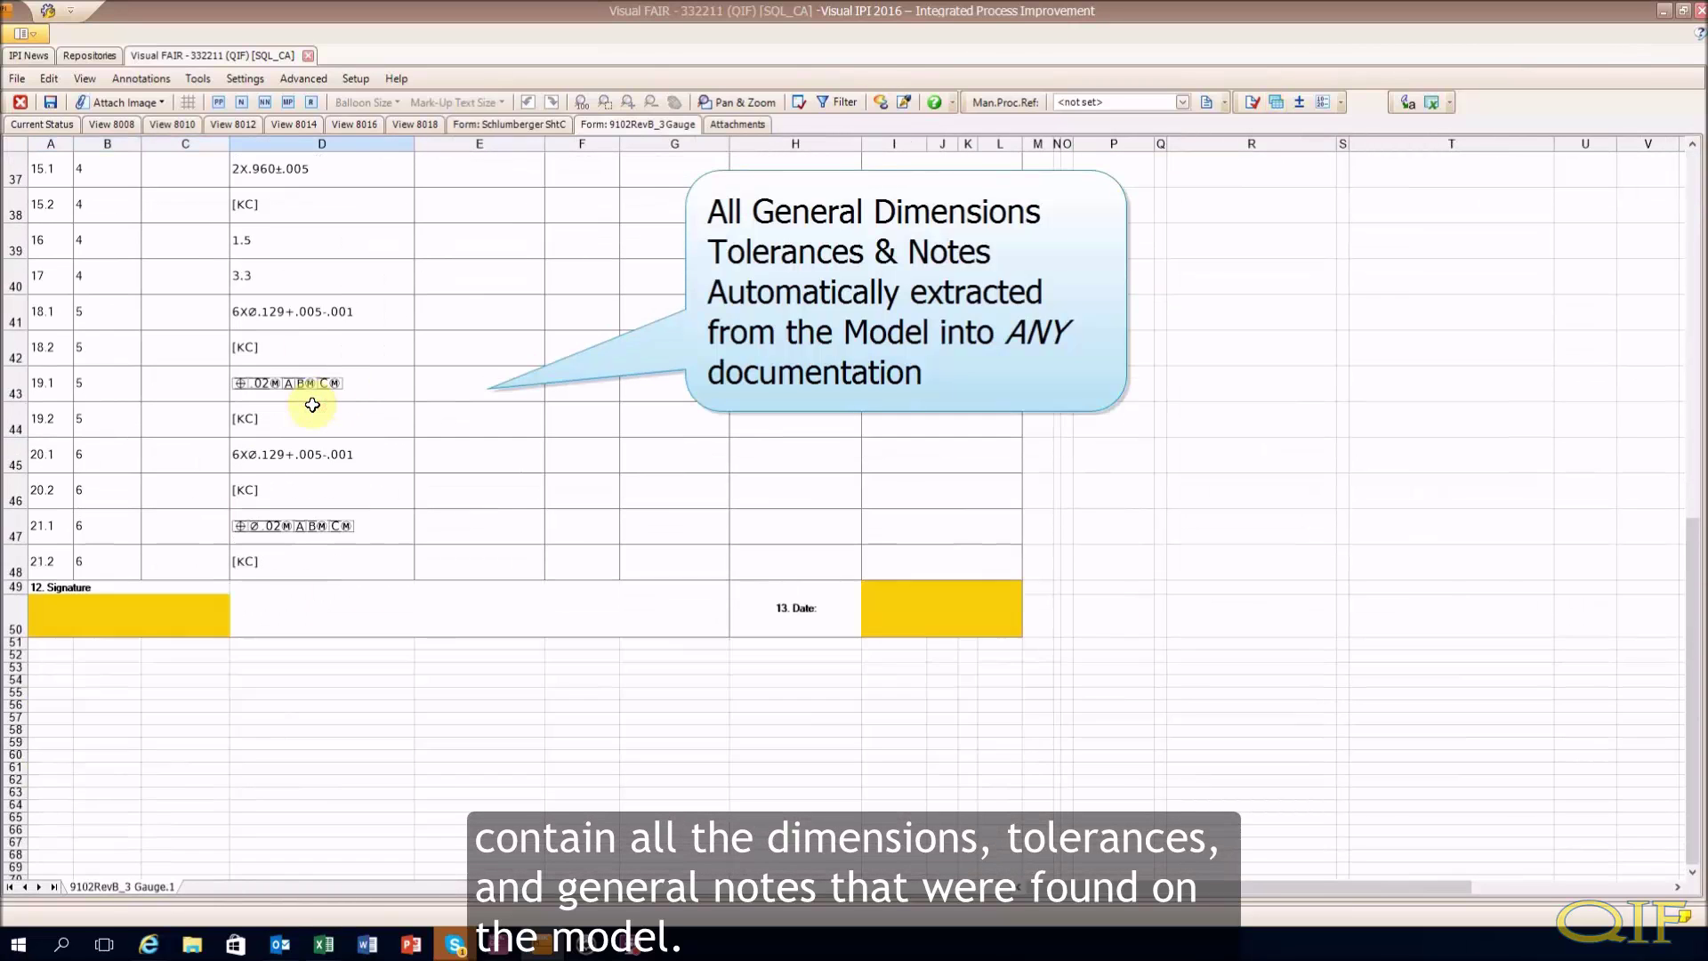
scroll(316, 399, "up", 9)
left_click(496, 125)
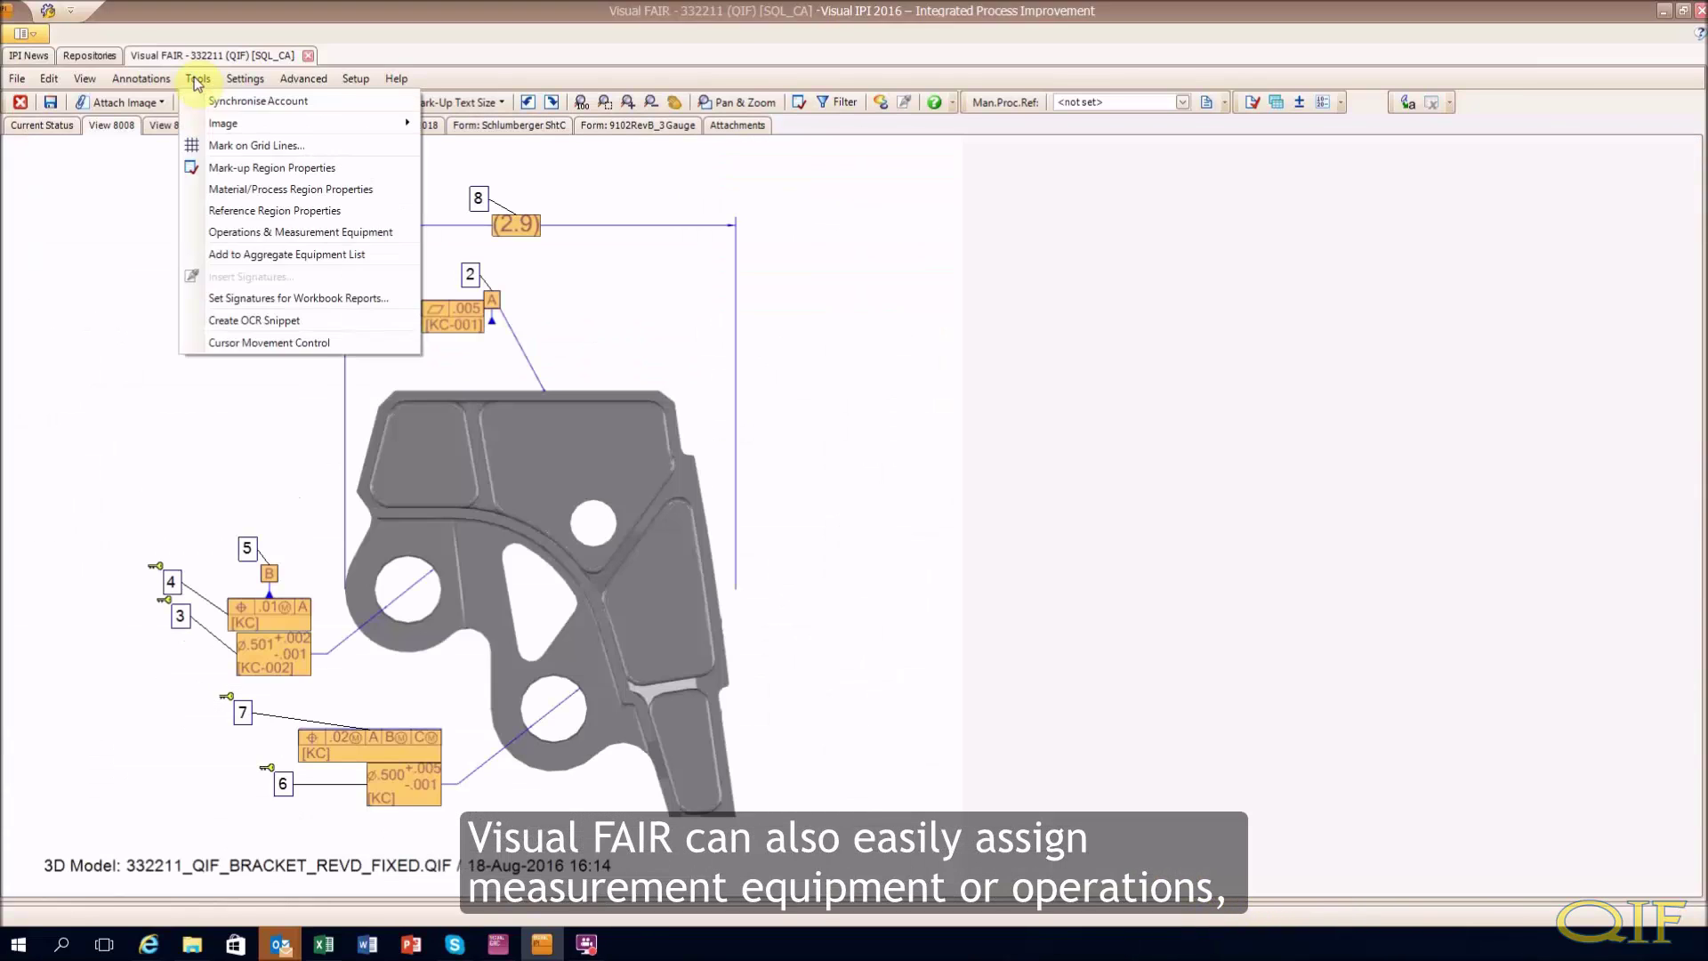
Assign CMM as measurement equipment to characteristics 1, 3, 4, 6 and 7 in View 8008
left_click(297, 236)
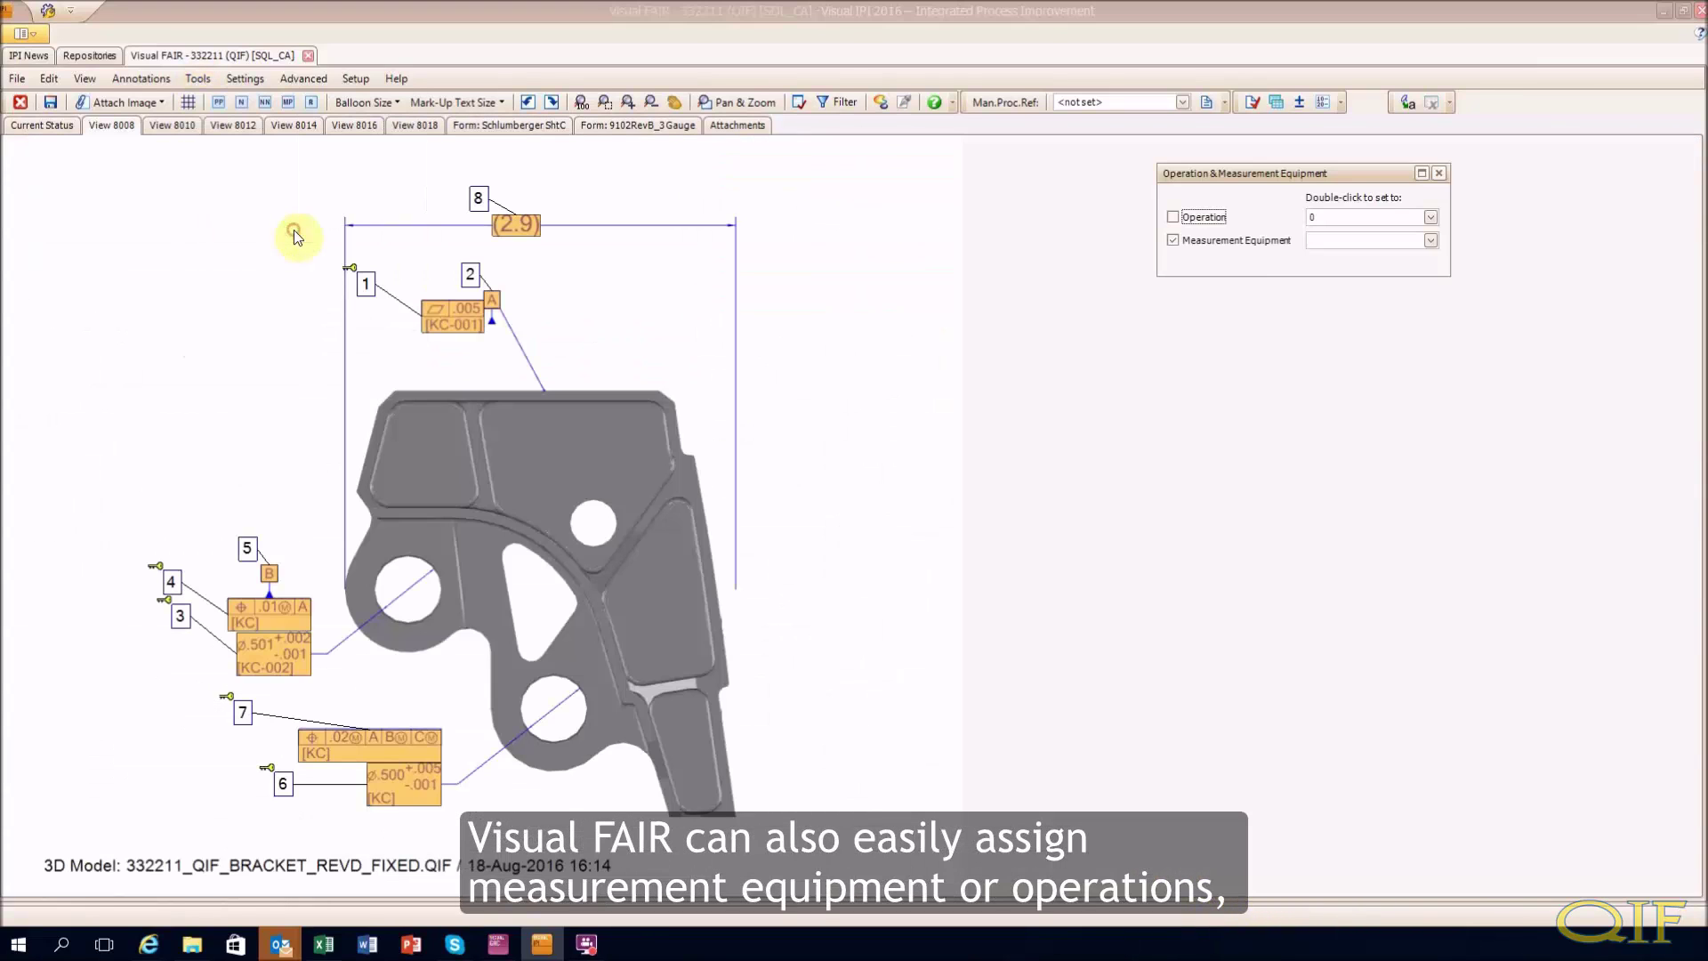
left_click(1430, 240)
left_click(1414, 259)
double_click(452, 316)
double_click(282, 613)
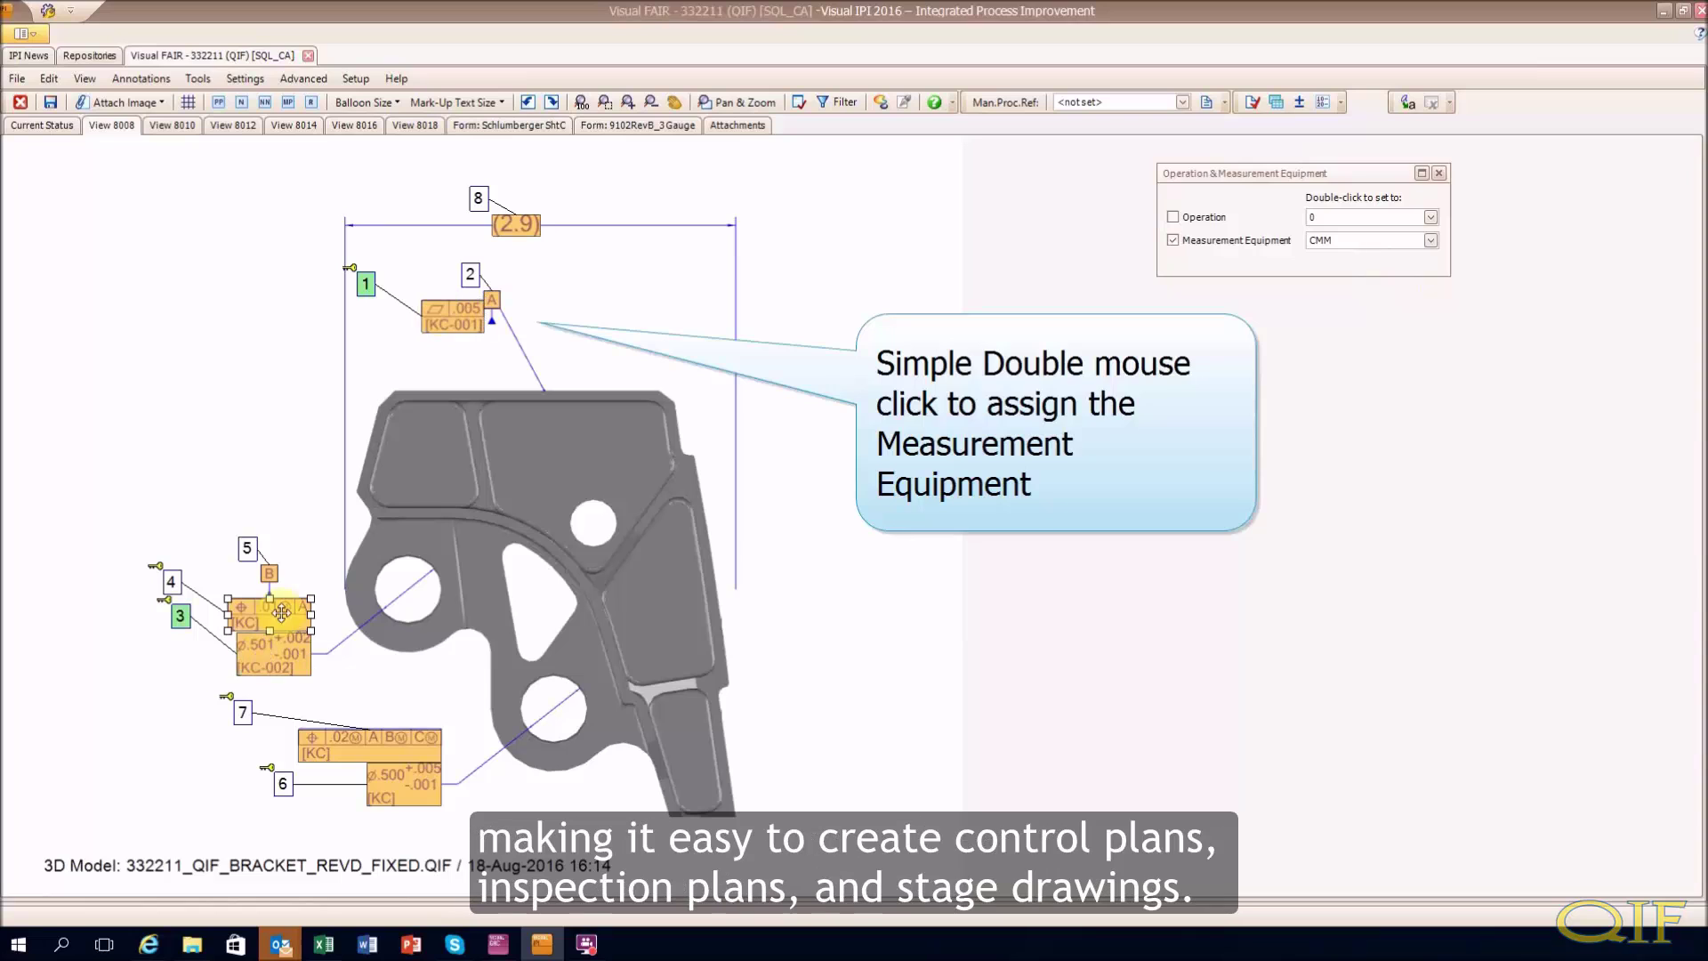
double_click(394, 738)
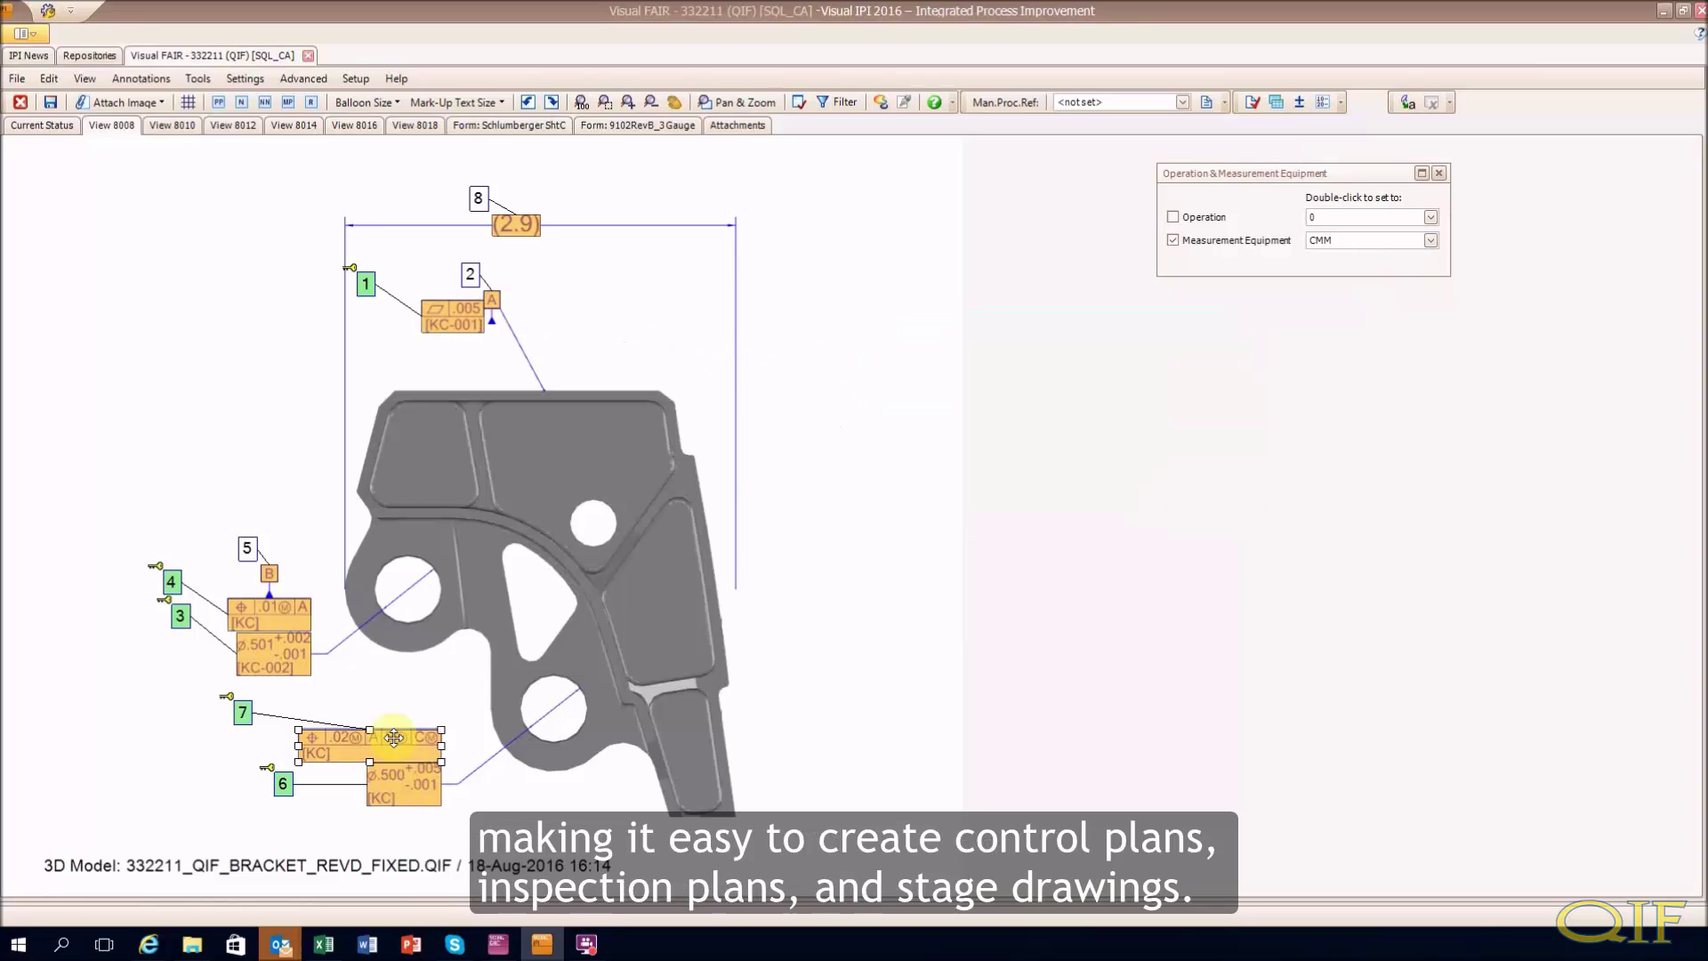
Assign CMM as measurement equipment in Views 8014, 8016 and 8018, including characteristics 11, 18, 19 and 20
left_click(295, 125)
left_click(354, 126)
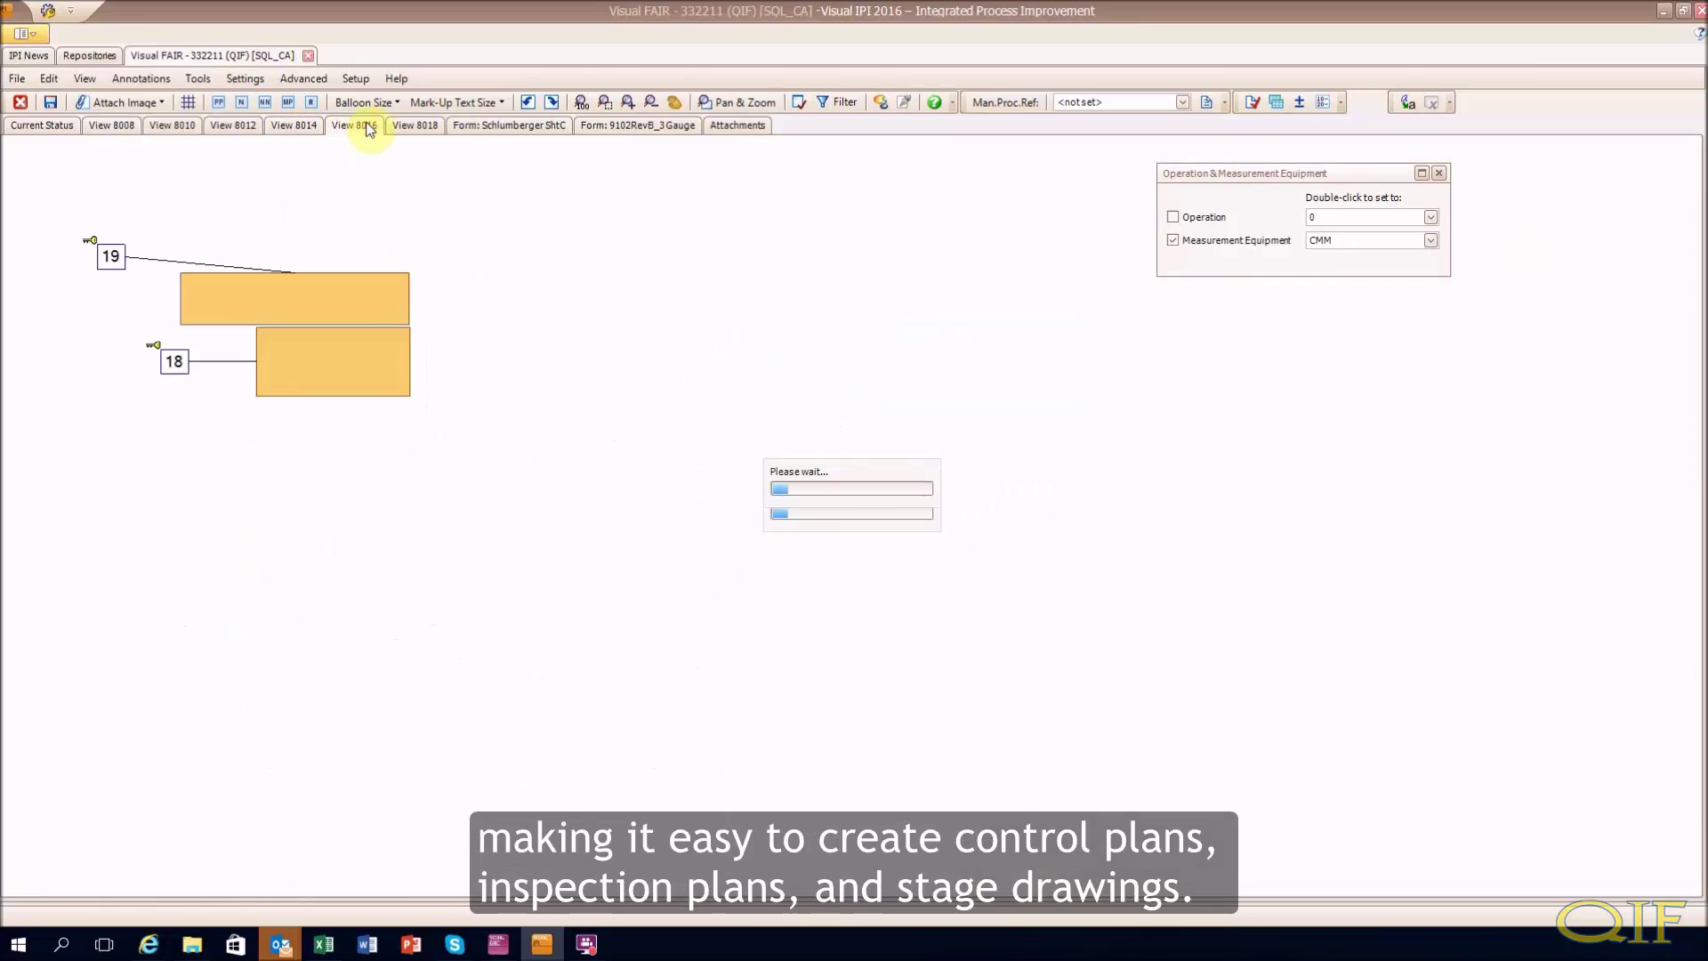
double_click(233, 286)
left_click(414, 126)
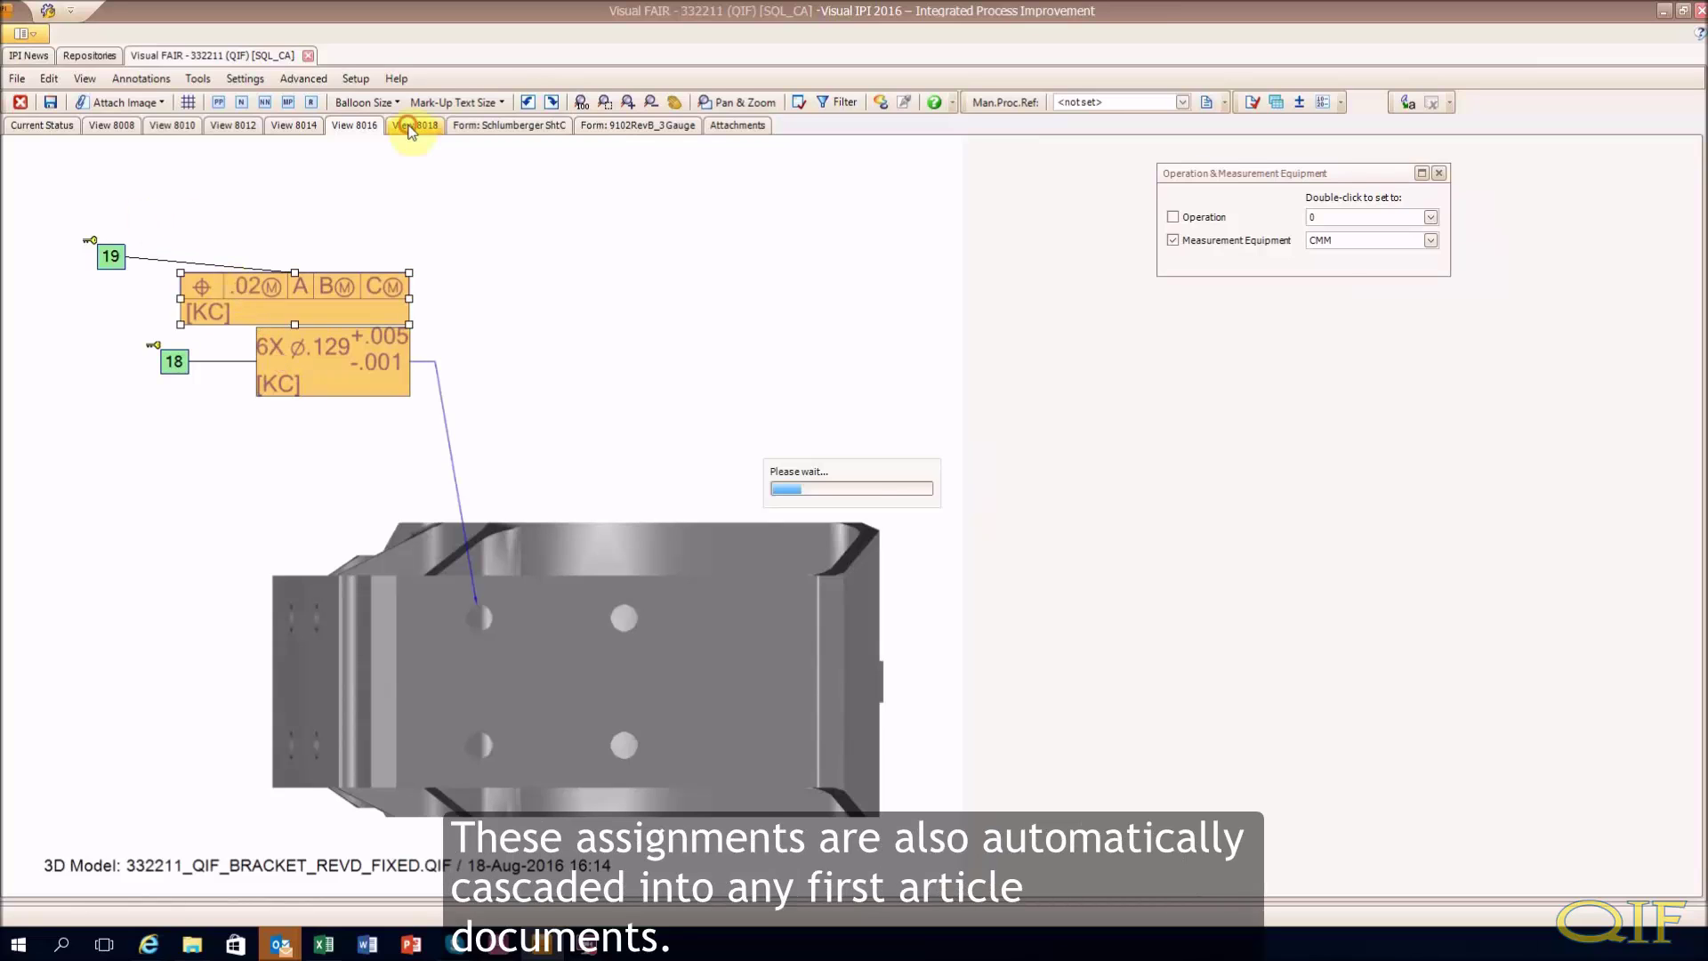
double_click(367, 729)
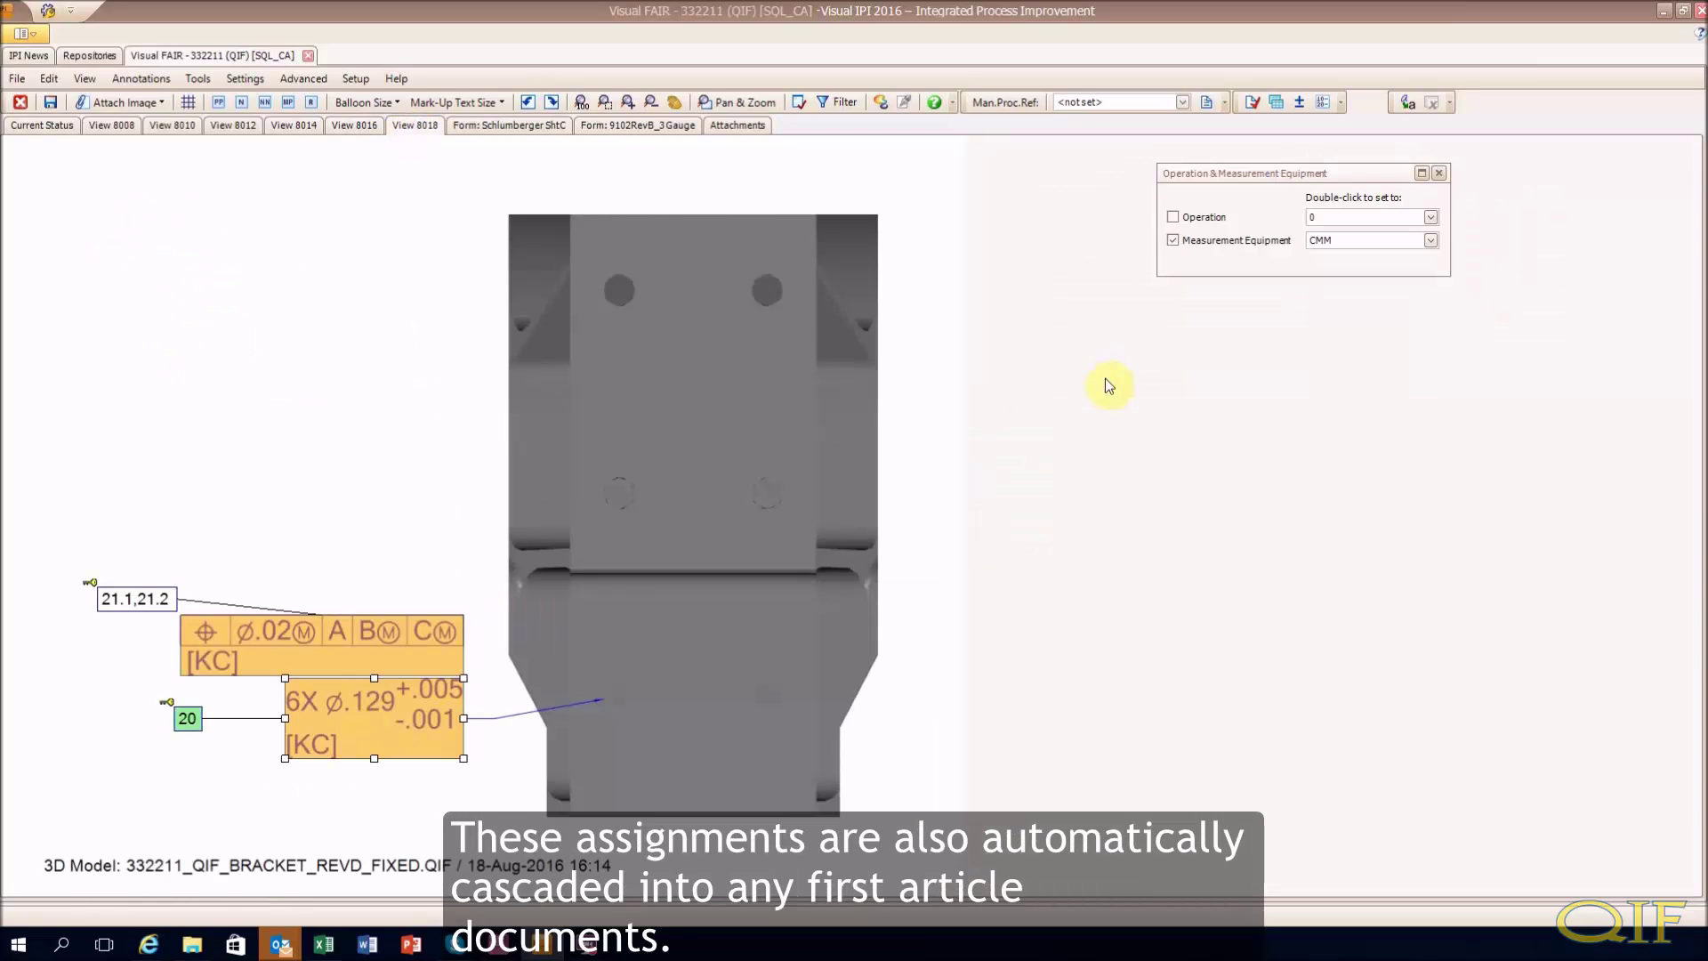
Assign Caliper as measurement equipment to characteristics 14 and 15 in View 8014
left_click(1433, 240)
left_click(1344, 263)
left_click(294, 126)
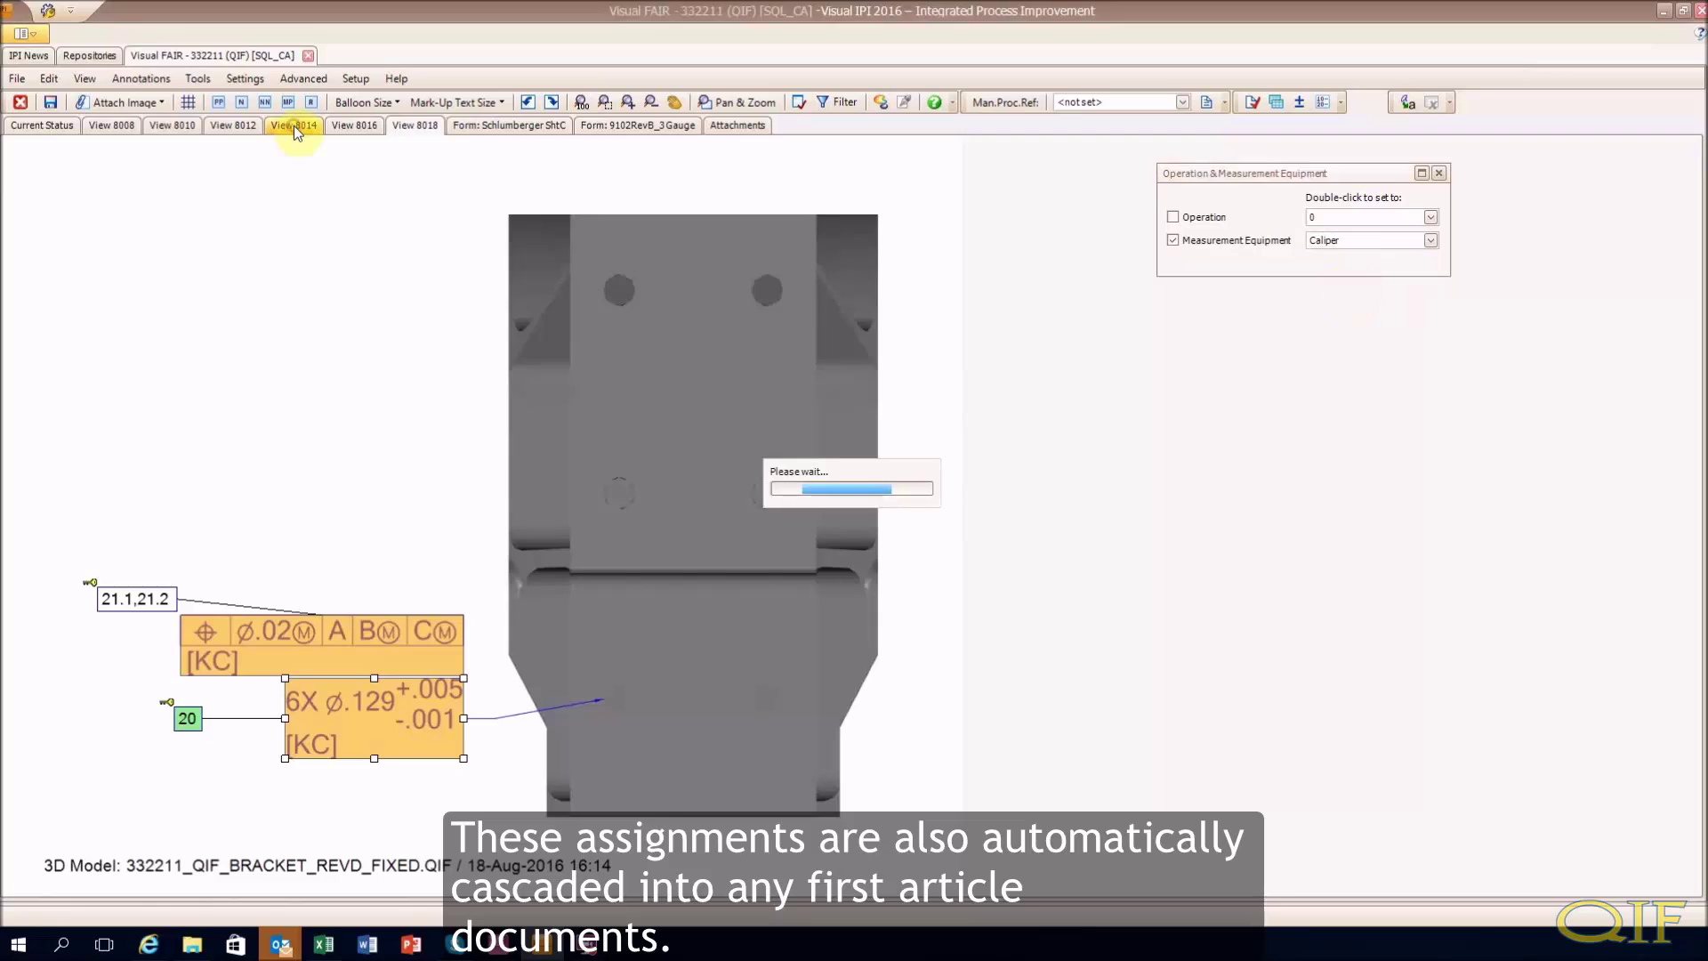
left_click(272, 648)
double_click(587, 268)
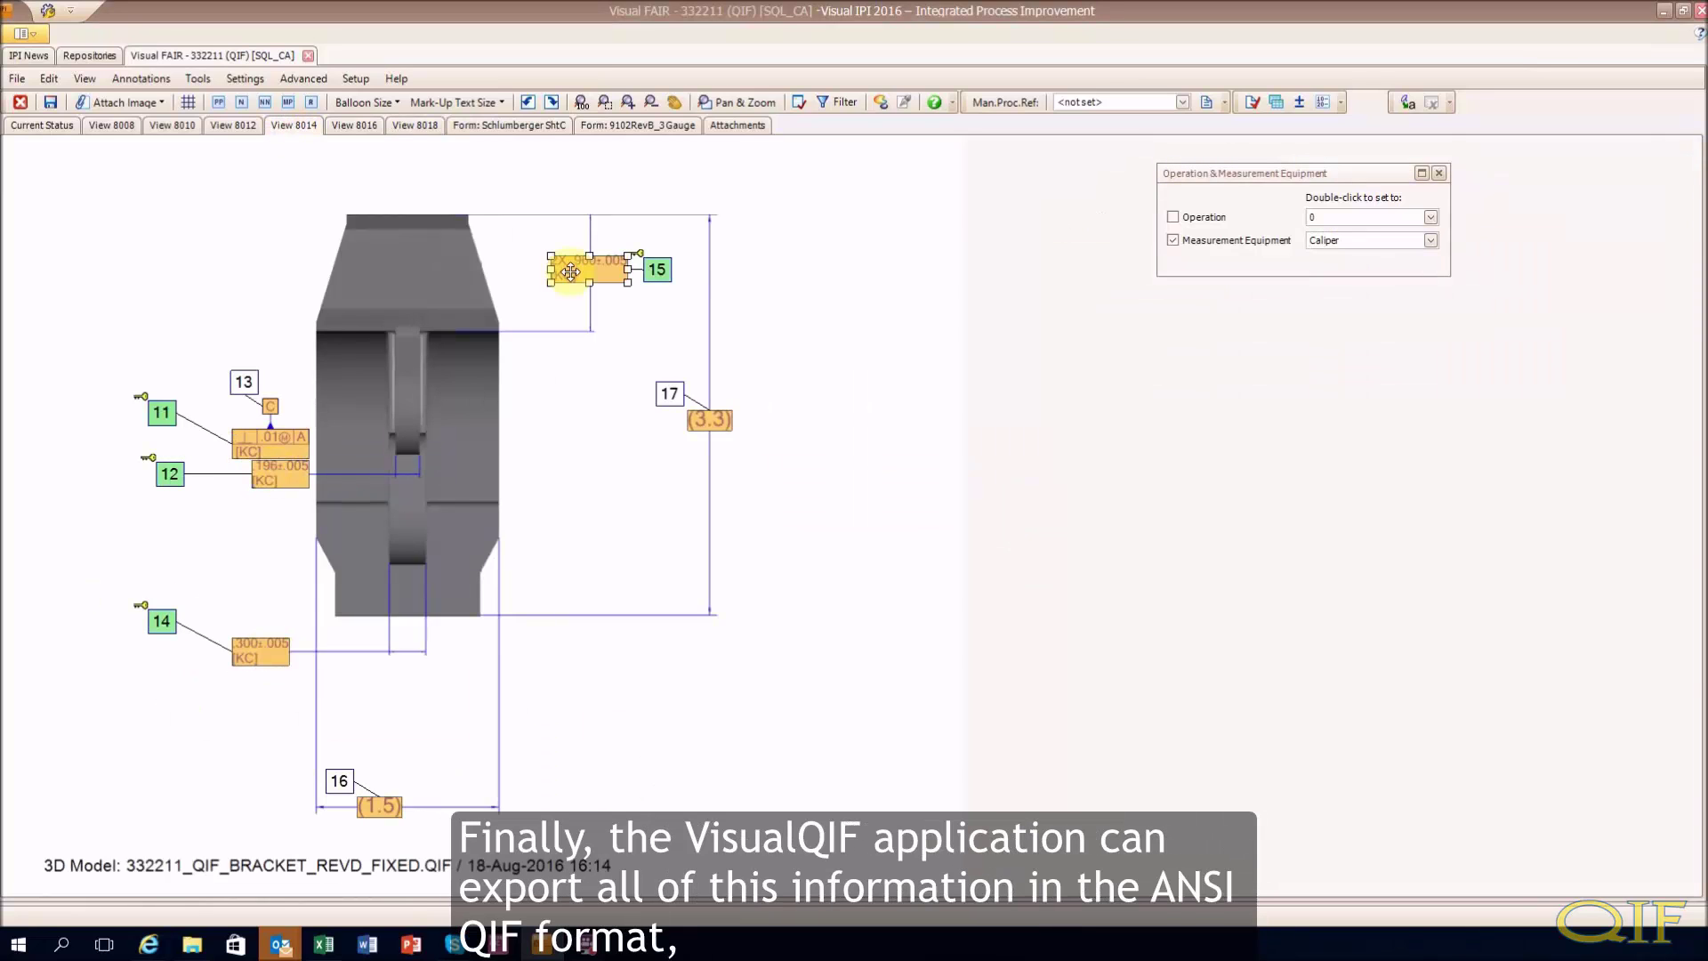
Check the measurement equipment entries for the characteristics in the 9102RevB_3 Gauge form
left_click(638, 126)
left_click_drag(771, 301, 743, 618)
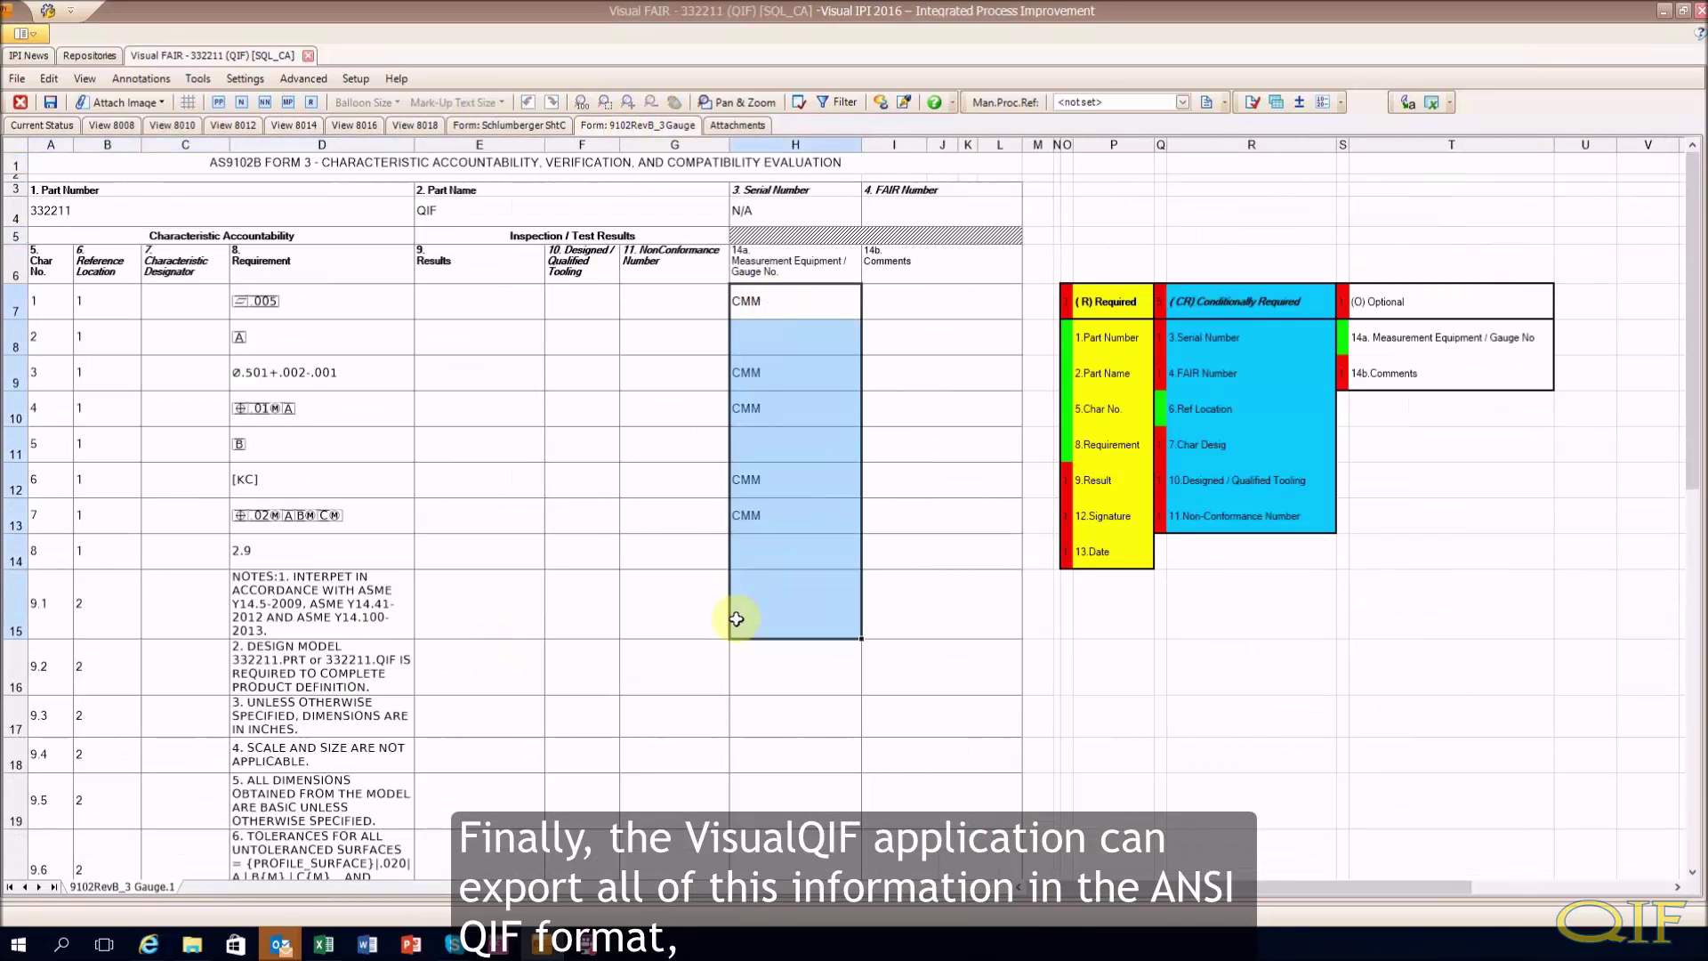
scroll(751, 629, "down", 10)
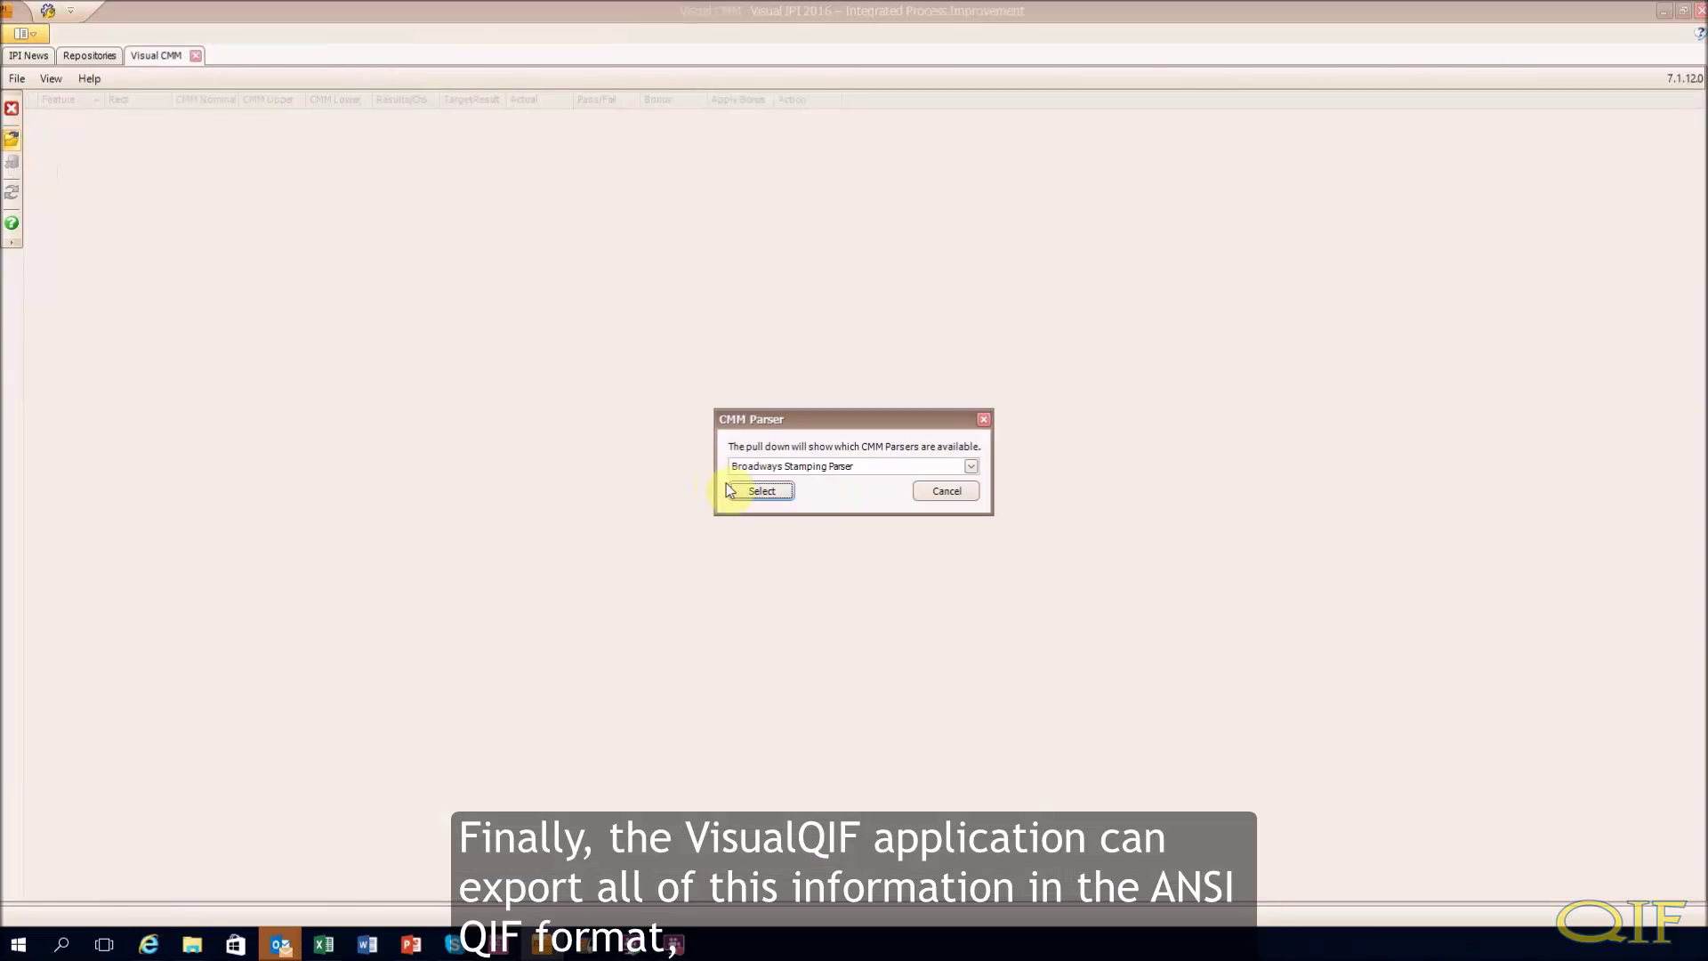
In Visual CMM, choose a CMM parser, load the measurement results file and import its actuals into the part
left_click(971, 466)
type("m")
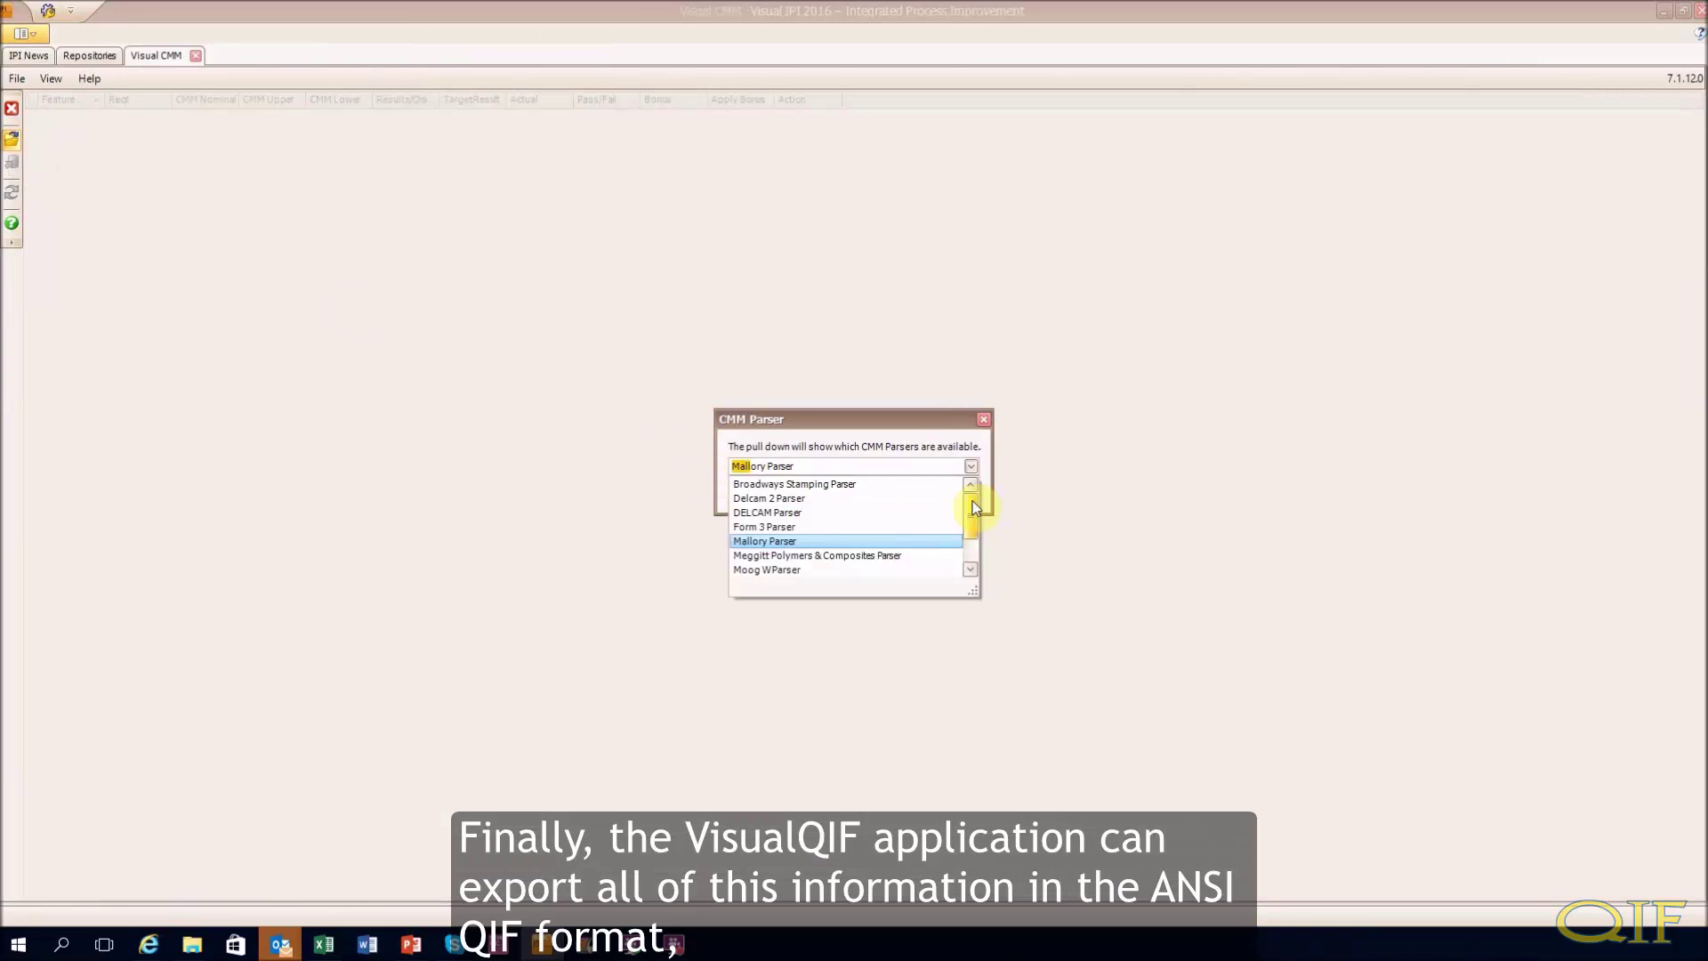
key("Return")
left_click(762, 491)
left_click(93, 206)
double_click(265, 125)
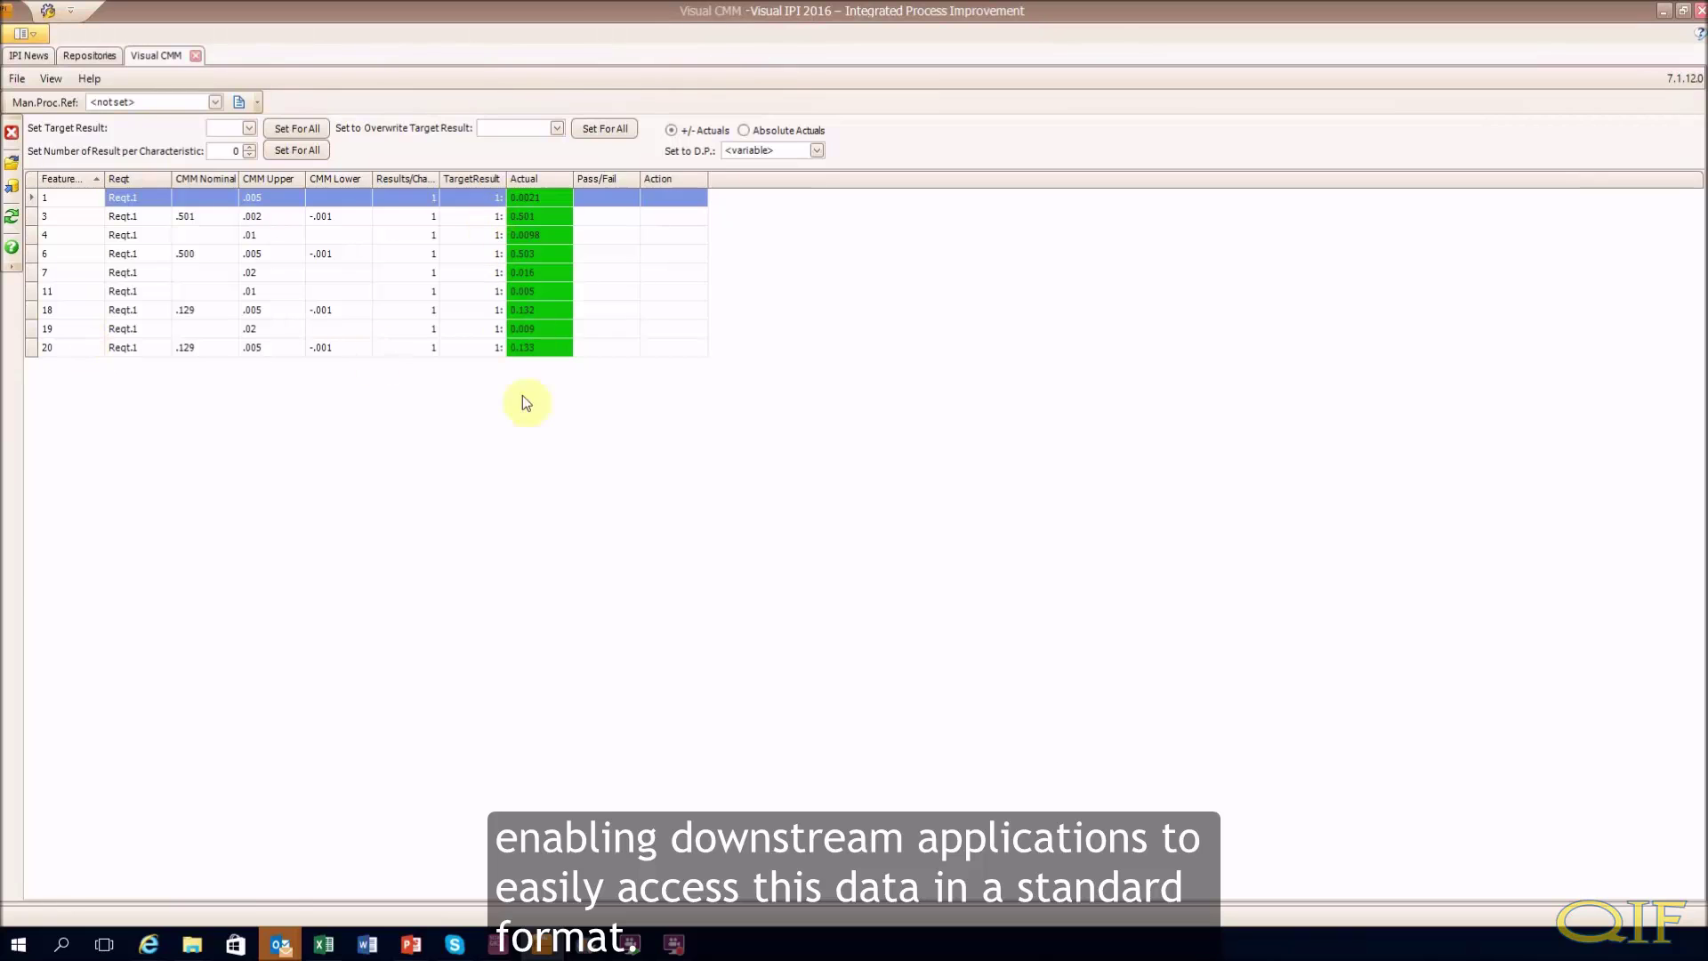
left_click(11, 186)
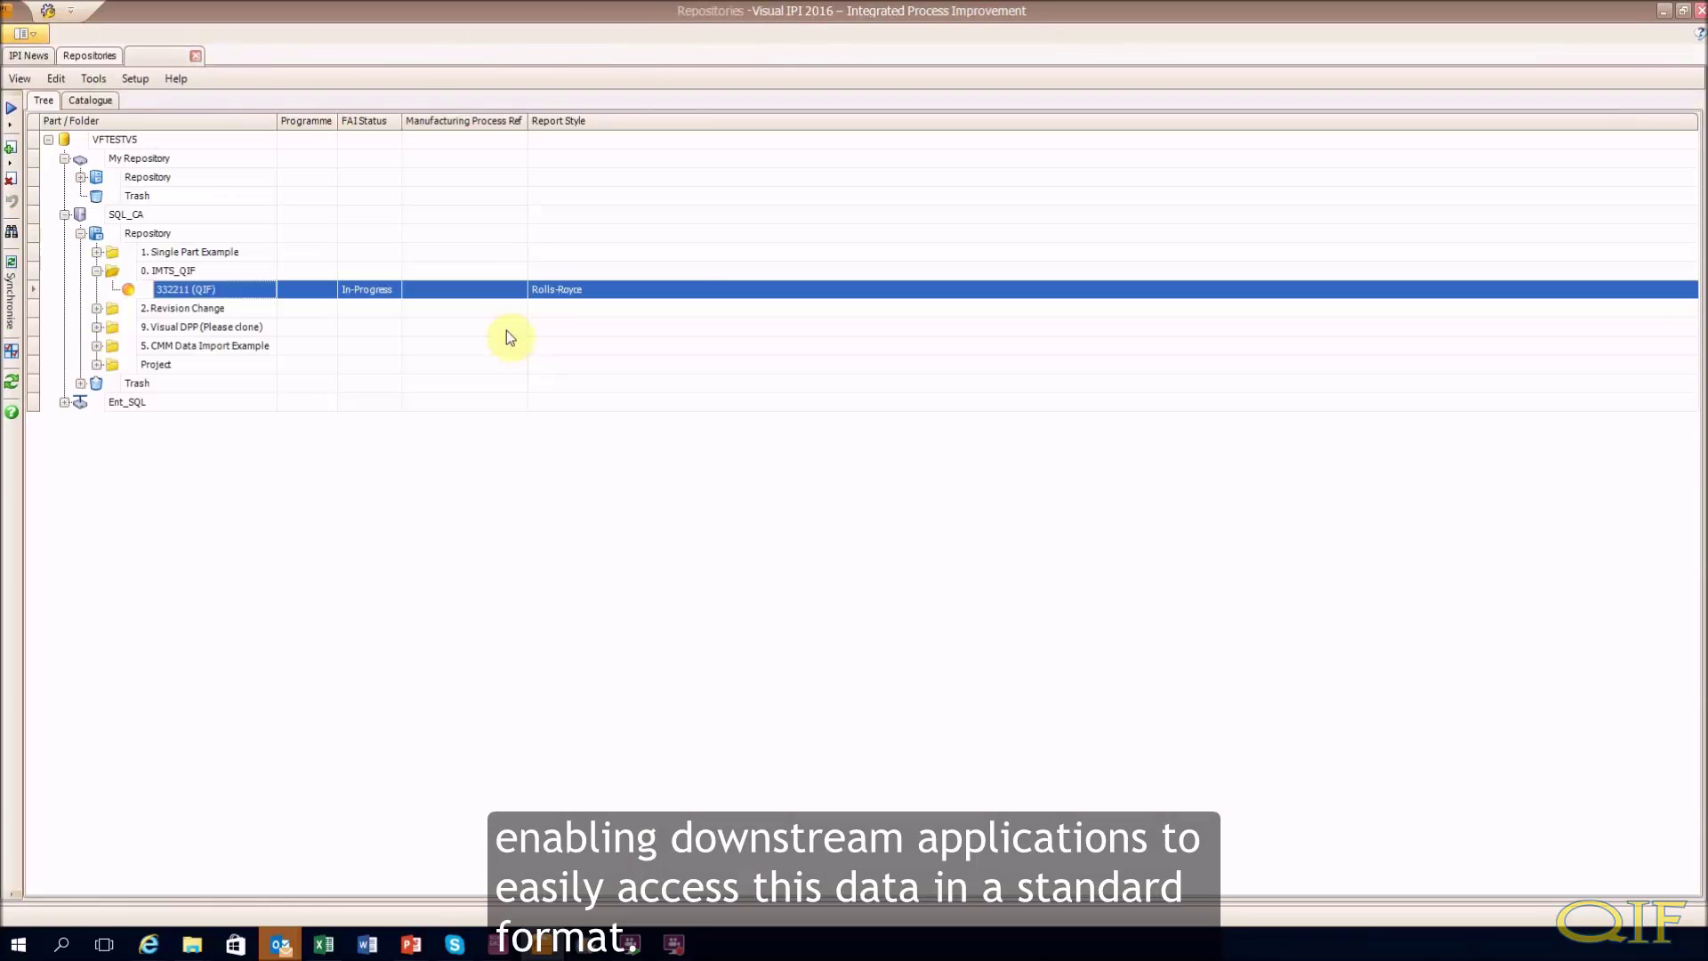
Open part 332211 in Visual FAIR, and review the imported results in the 9102RevB_3 Gauge and Schlumberger ShtC forms
right_click(242, 289)
mouse_move(275, 322)
left_click(525, 222)
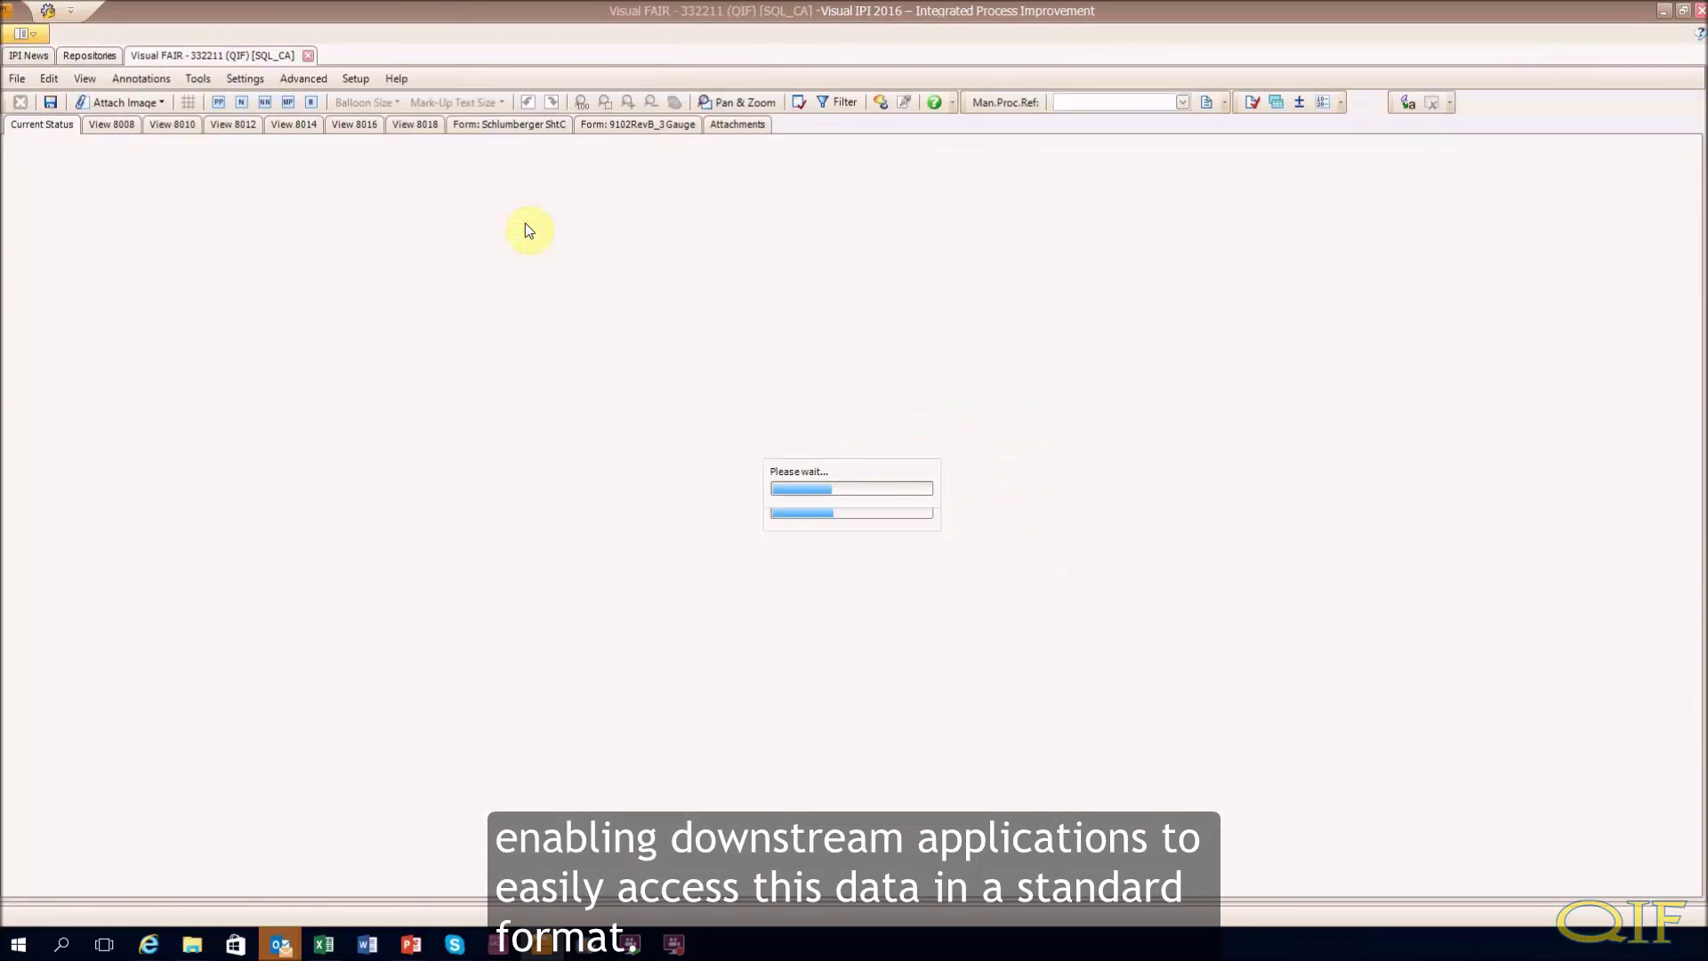
left_click(625, 125)
left_click(519, 285)
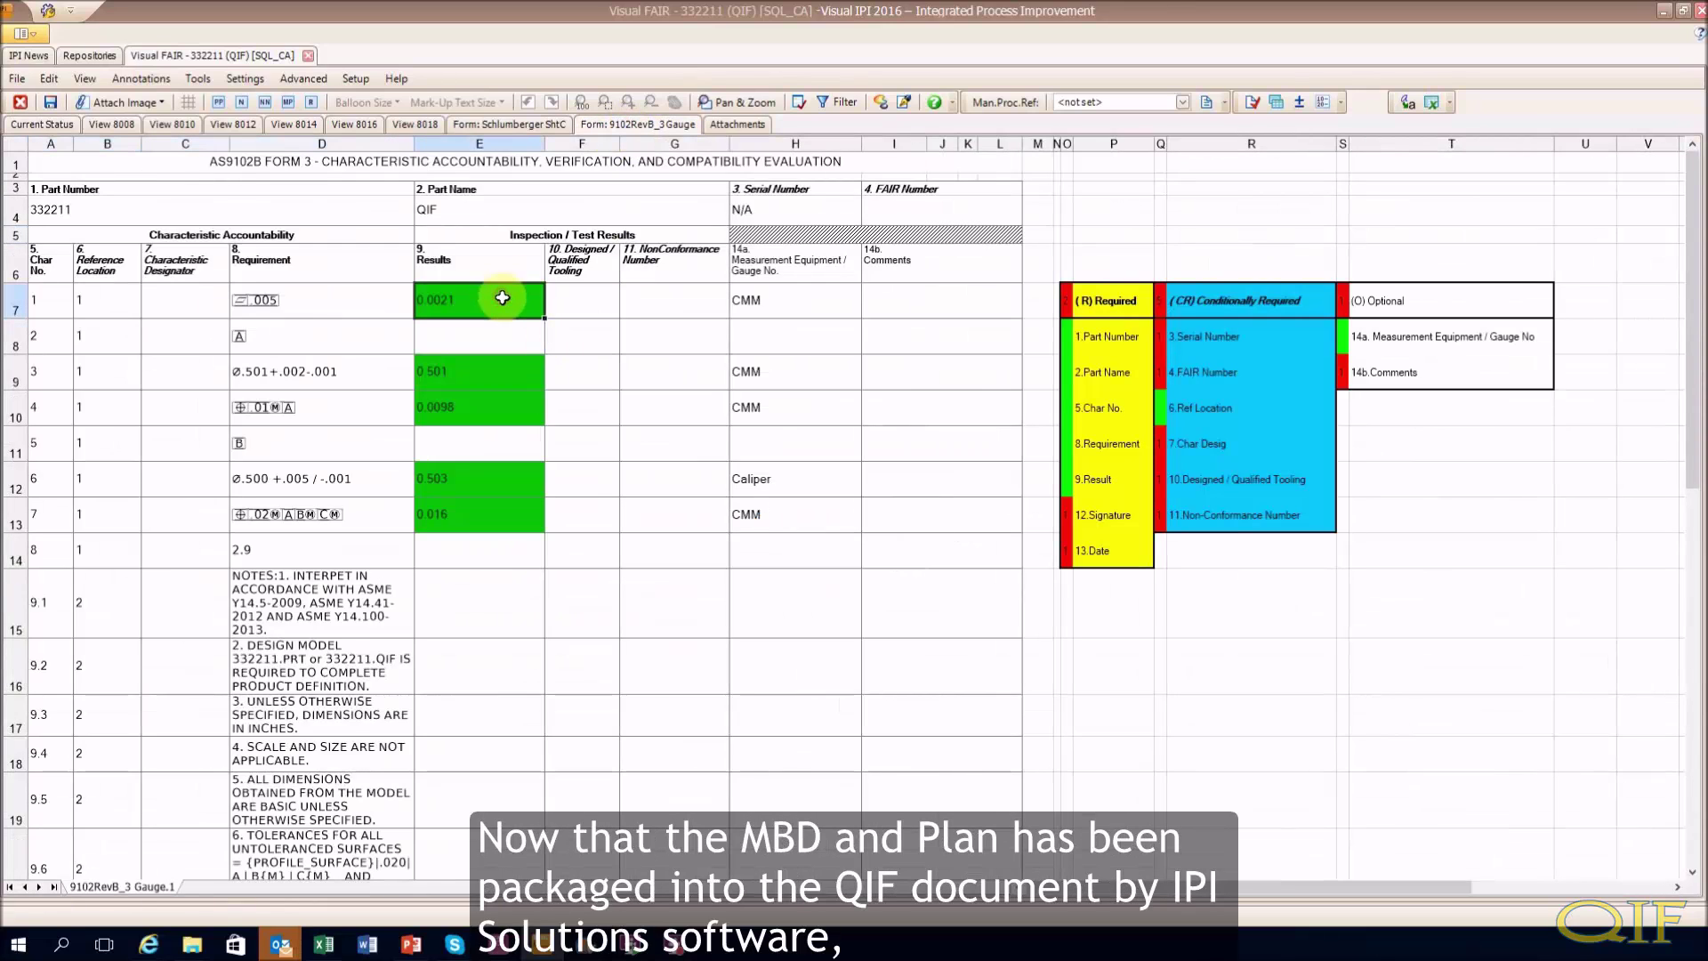
scroll(498, 290, "down", 10)
scroll(501, 294, "up", 5)
scroll(503, 296, "up", 5)
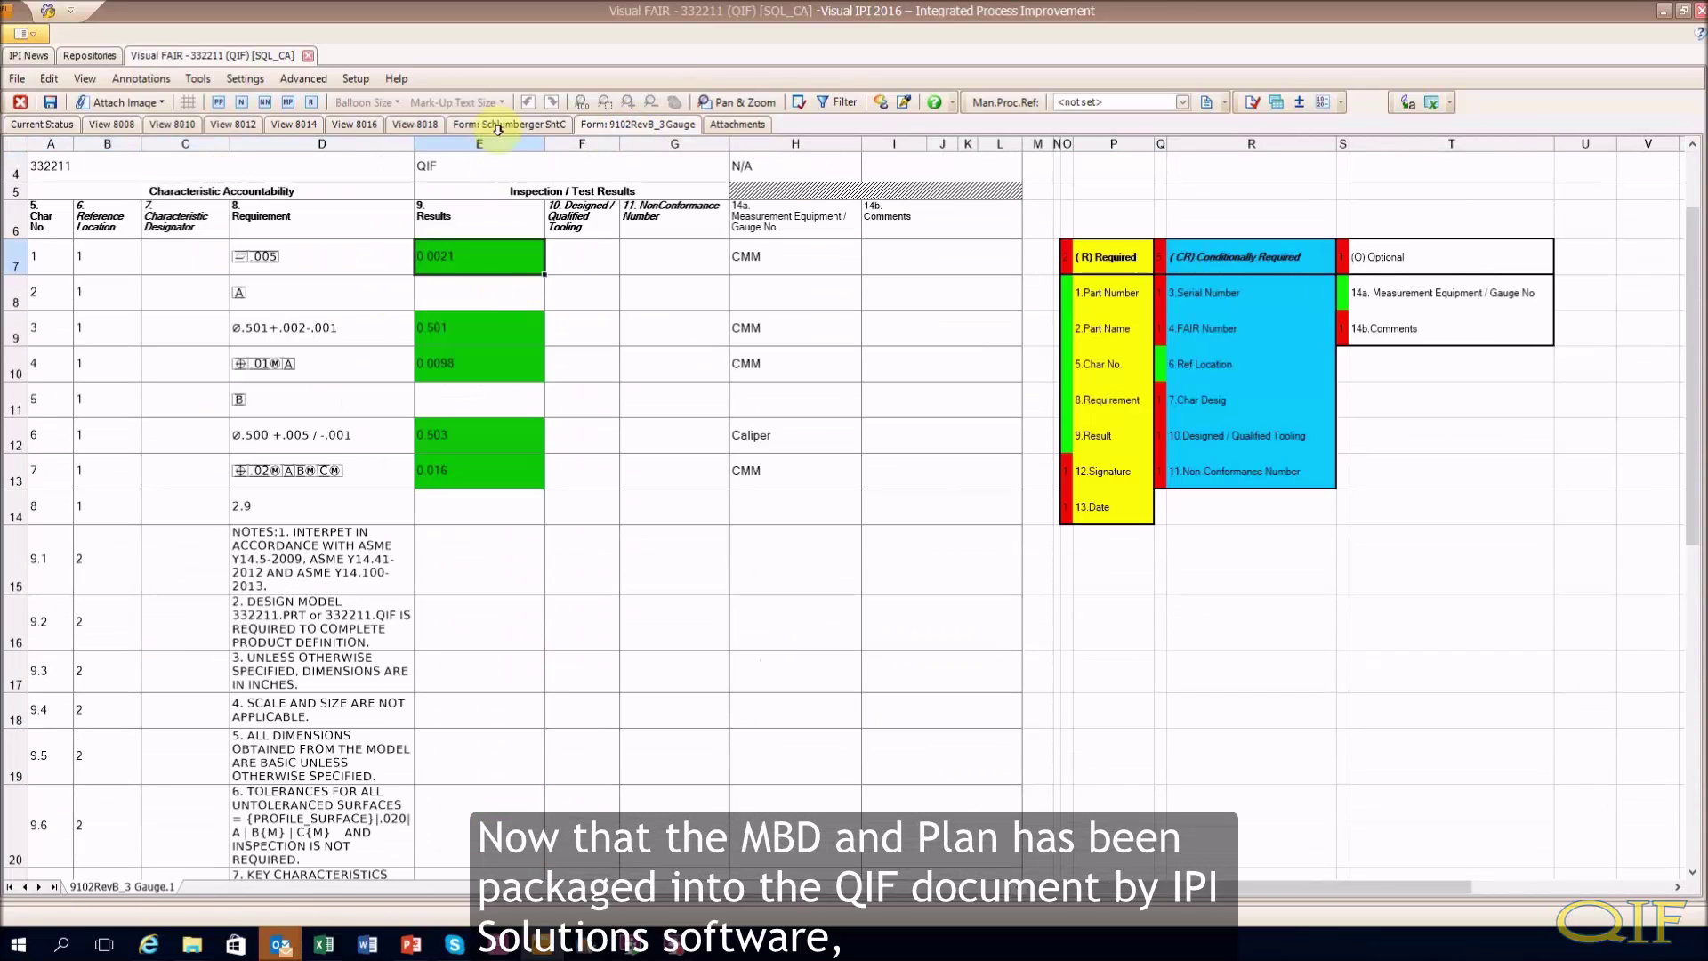
left_click(509, 124)
scroll(1136, 355, "down", 4)
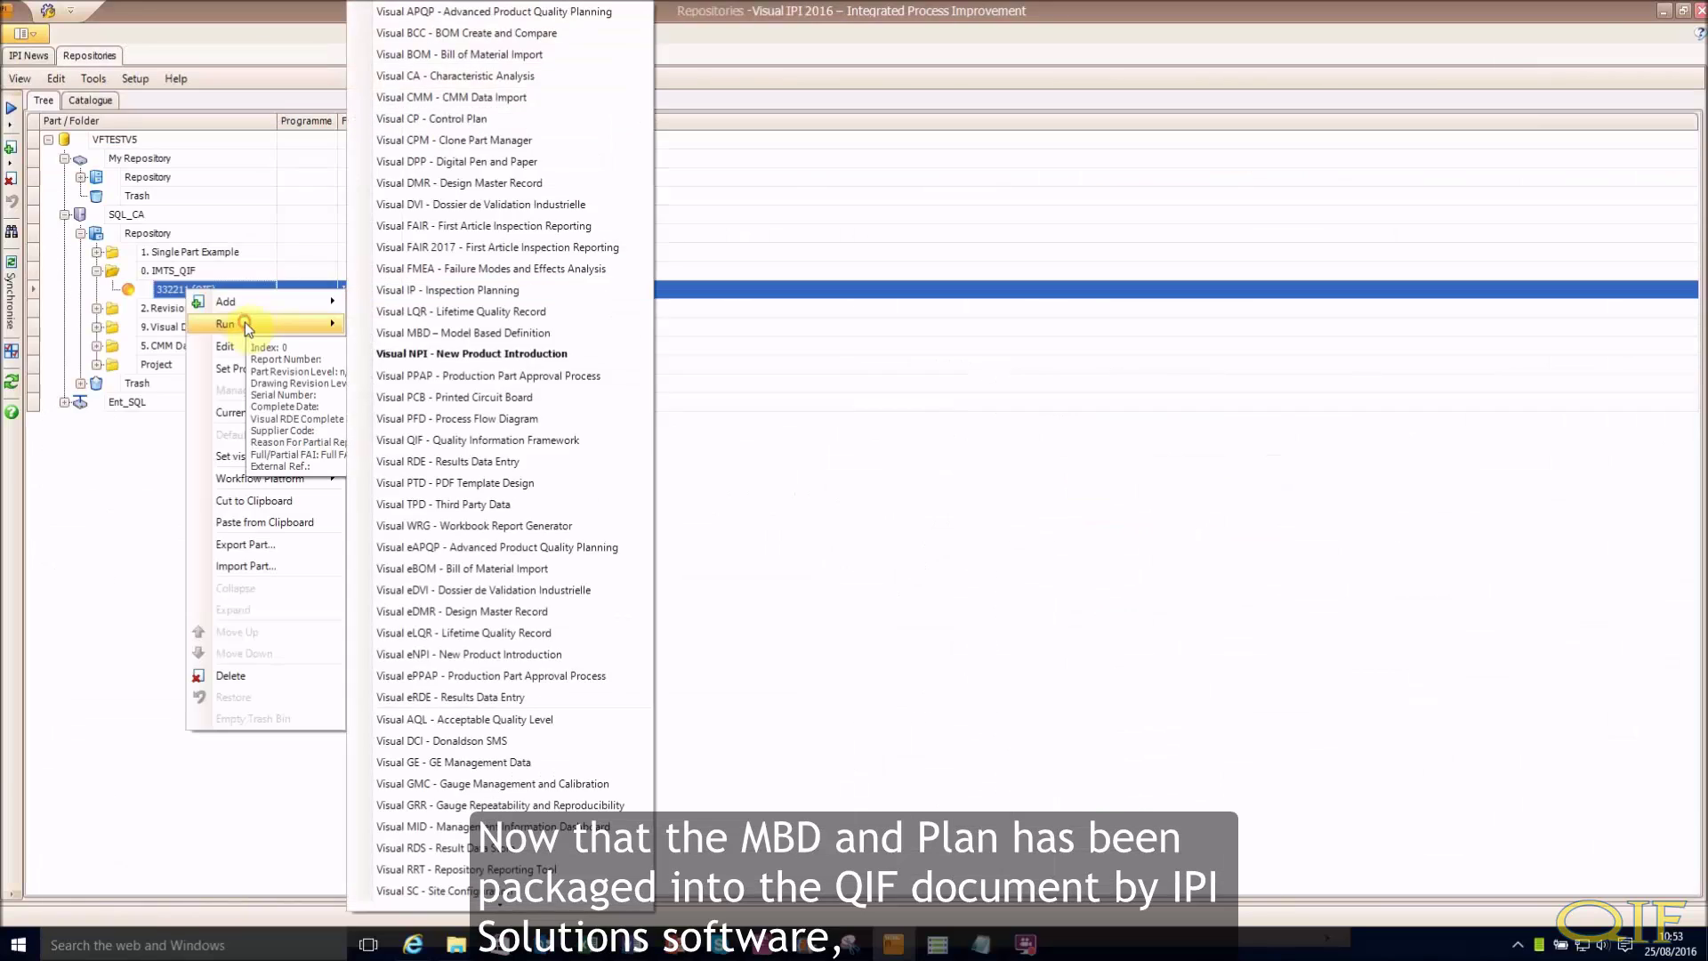
Run Visual QIF on part 332211 and save 332211_QIF_BRACKET_REVD_FIXED.QIF_VIPI.qif in the QIF FILE folder
left_click(465, 438)
left_click(13, 163)
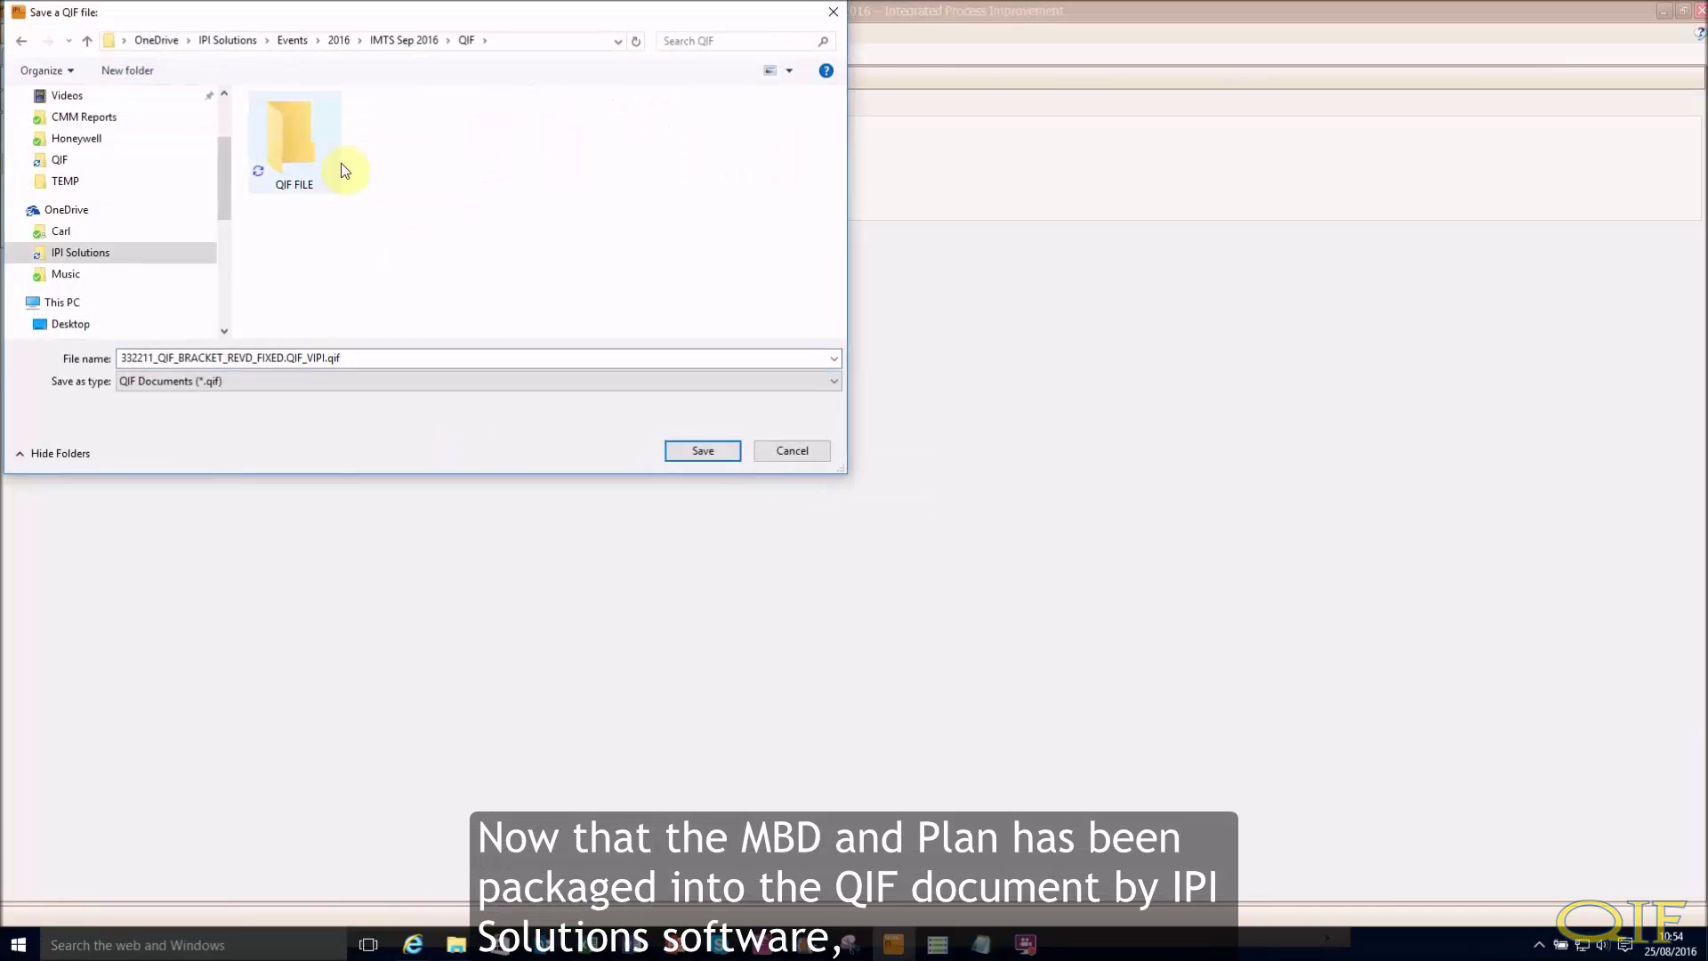
double_click(287, 134)
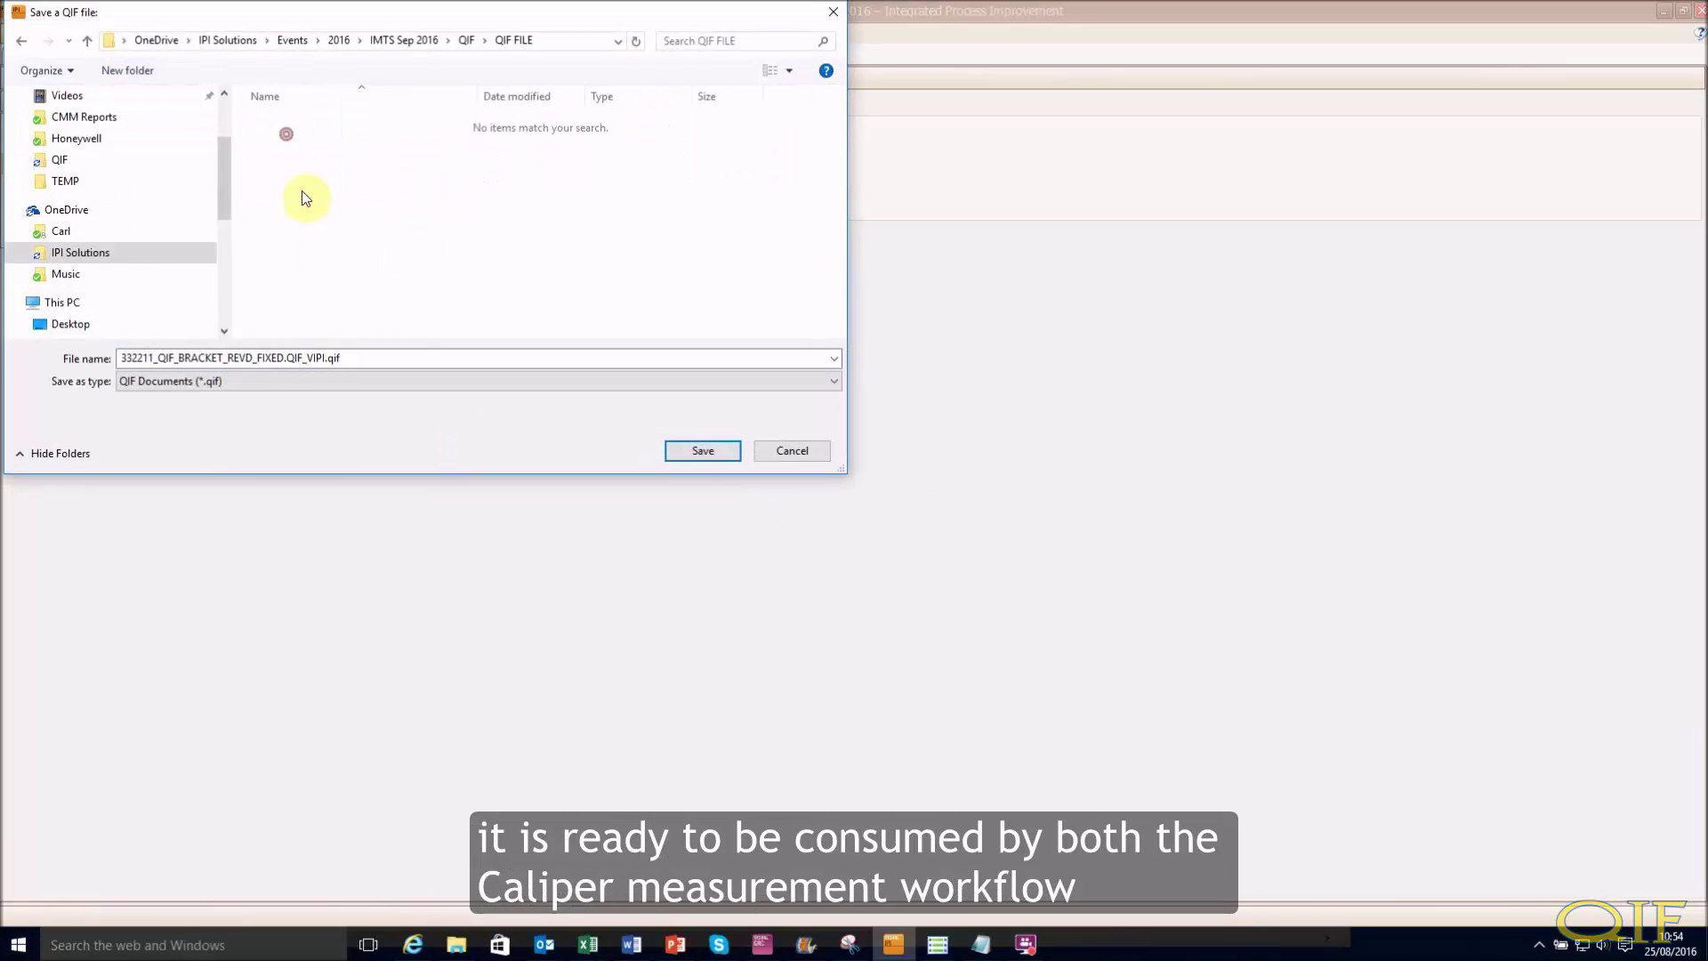
left_click(703, 451)
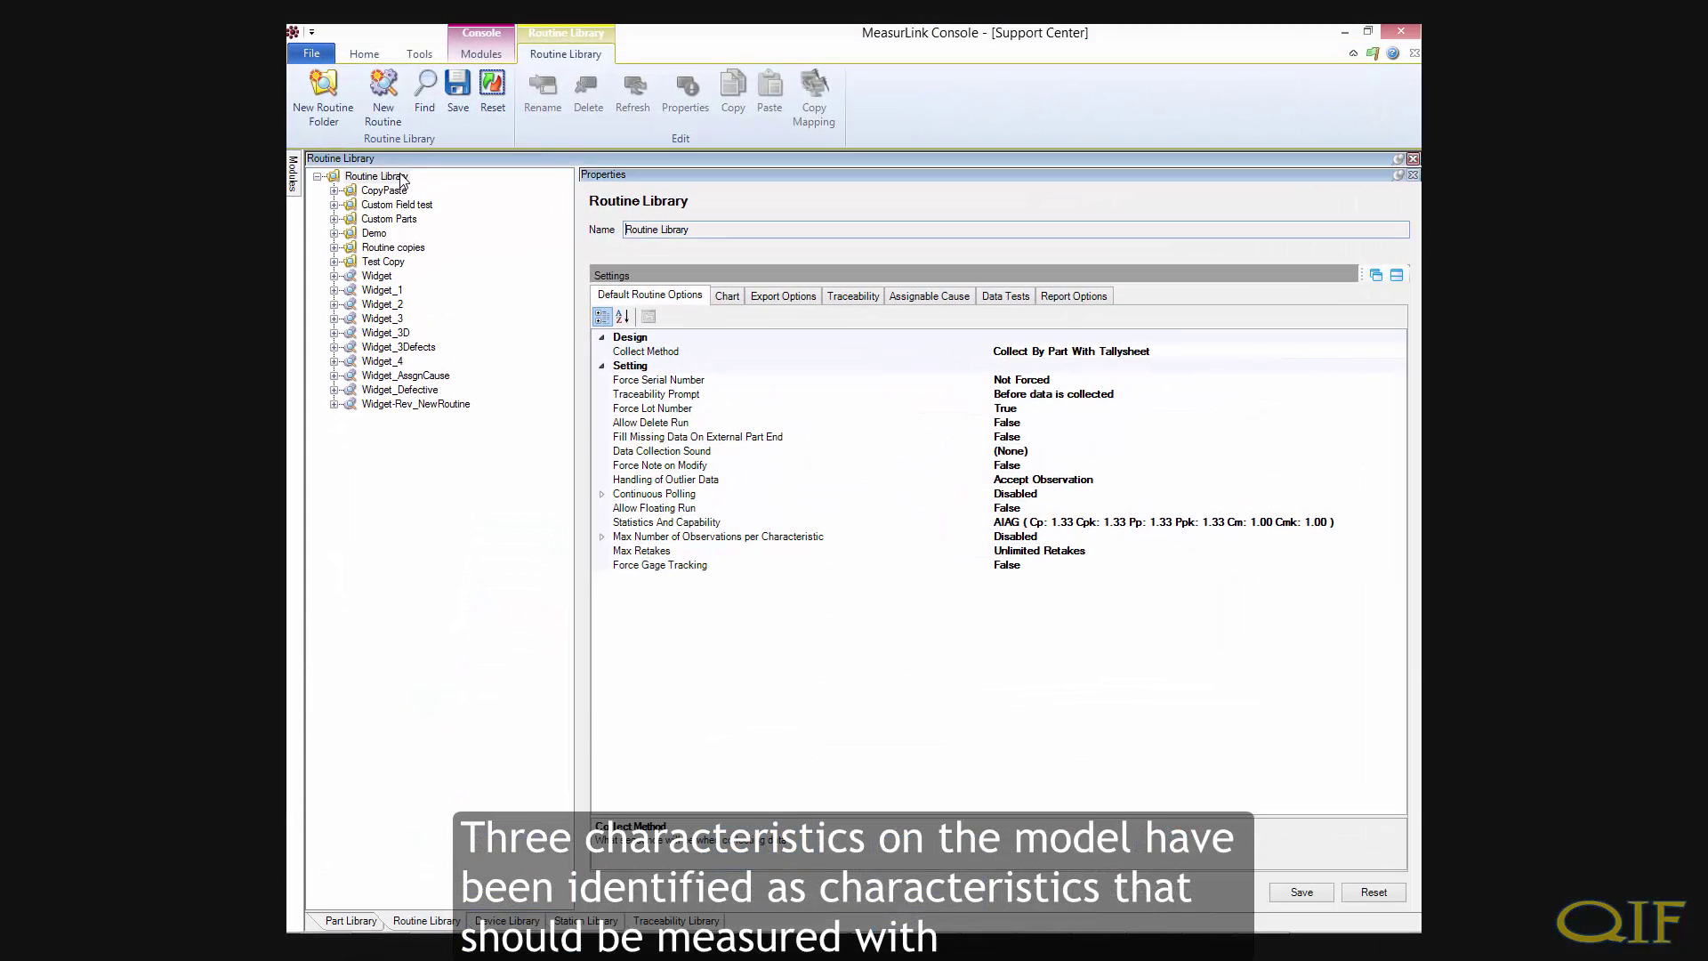
In MeasurLink Console, import the QIF plan VIPI_Output_CharItemNames.qif into the Routine Library
right_click(402, 179)
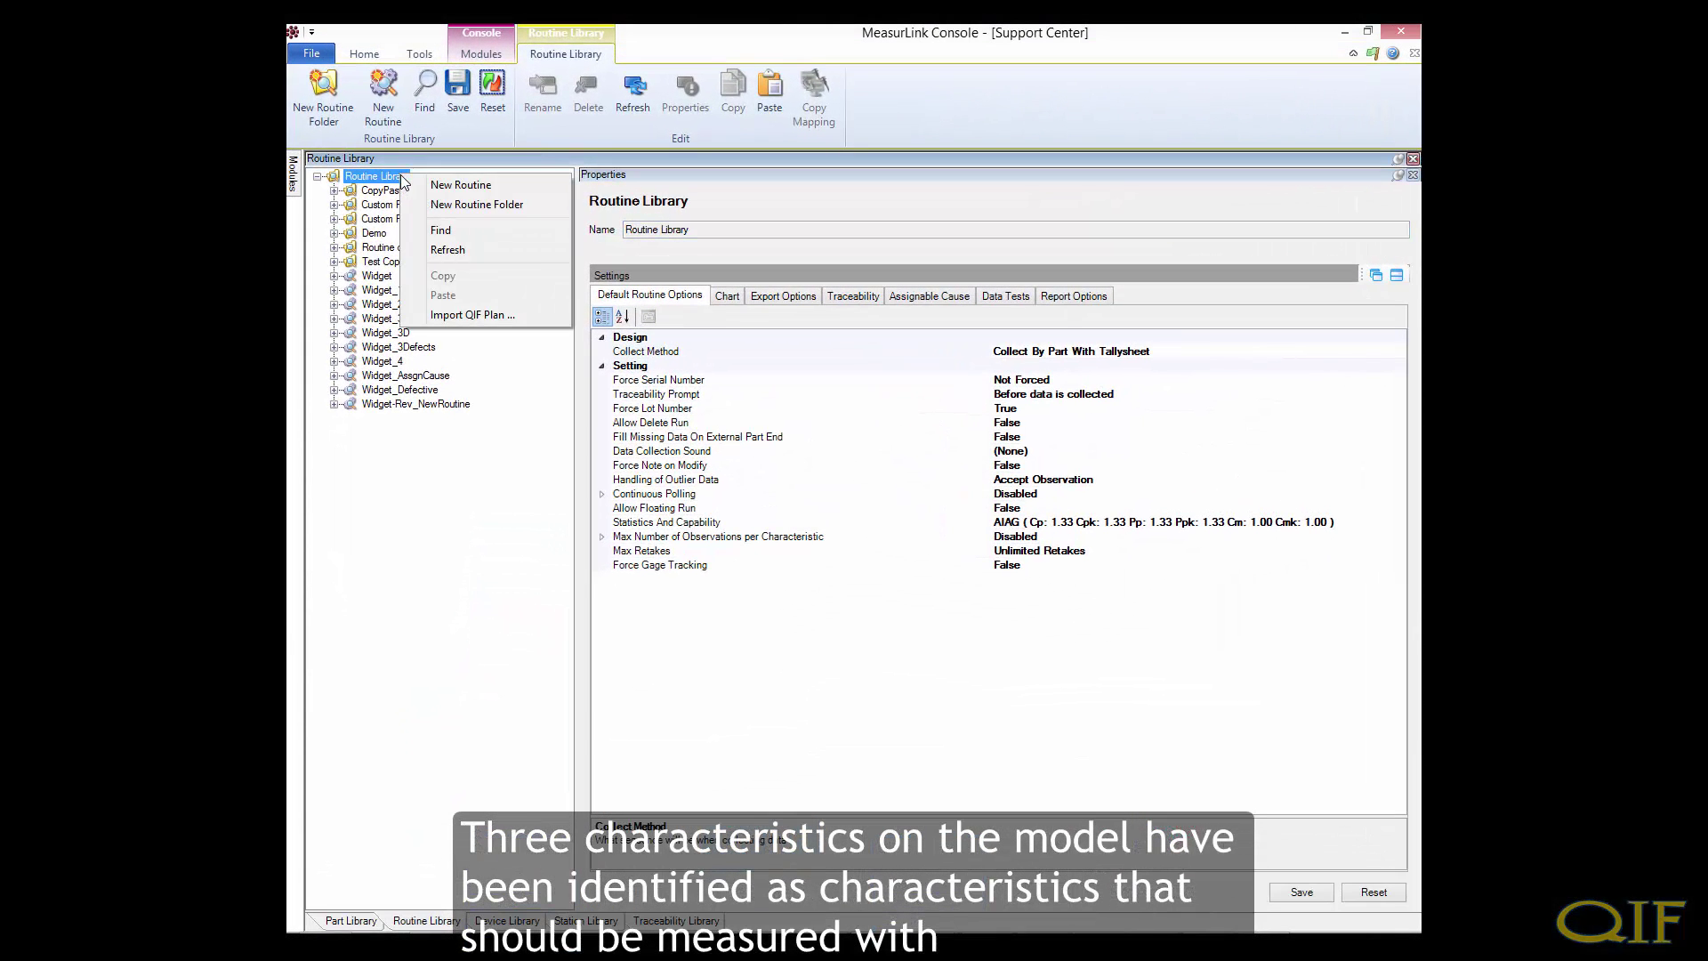
left_click(474, 315)
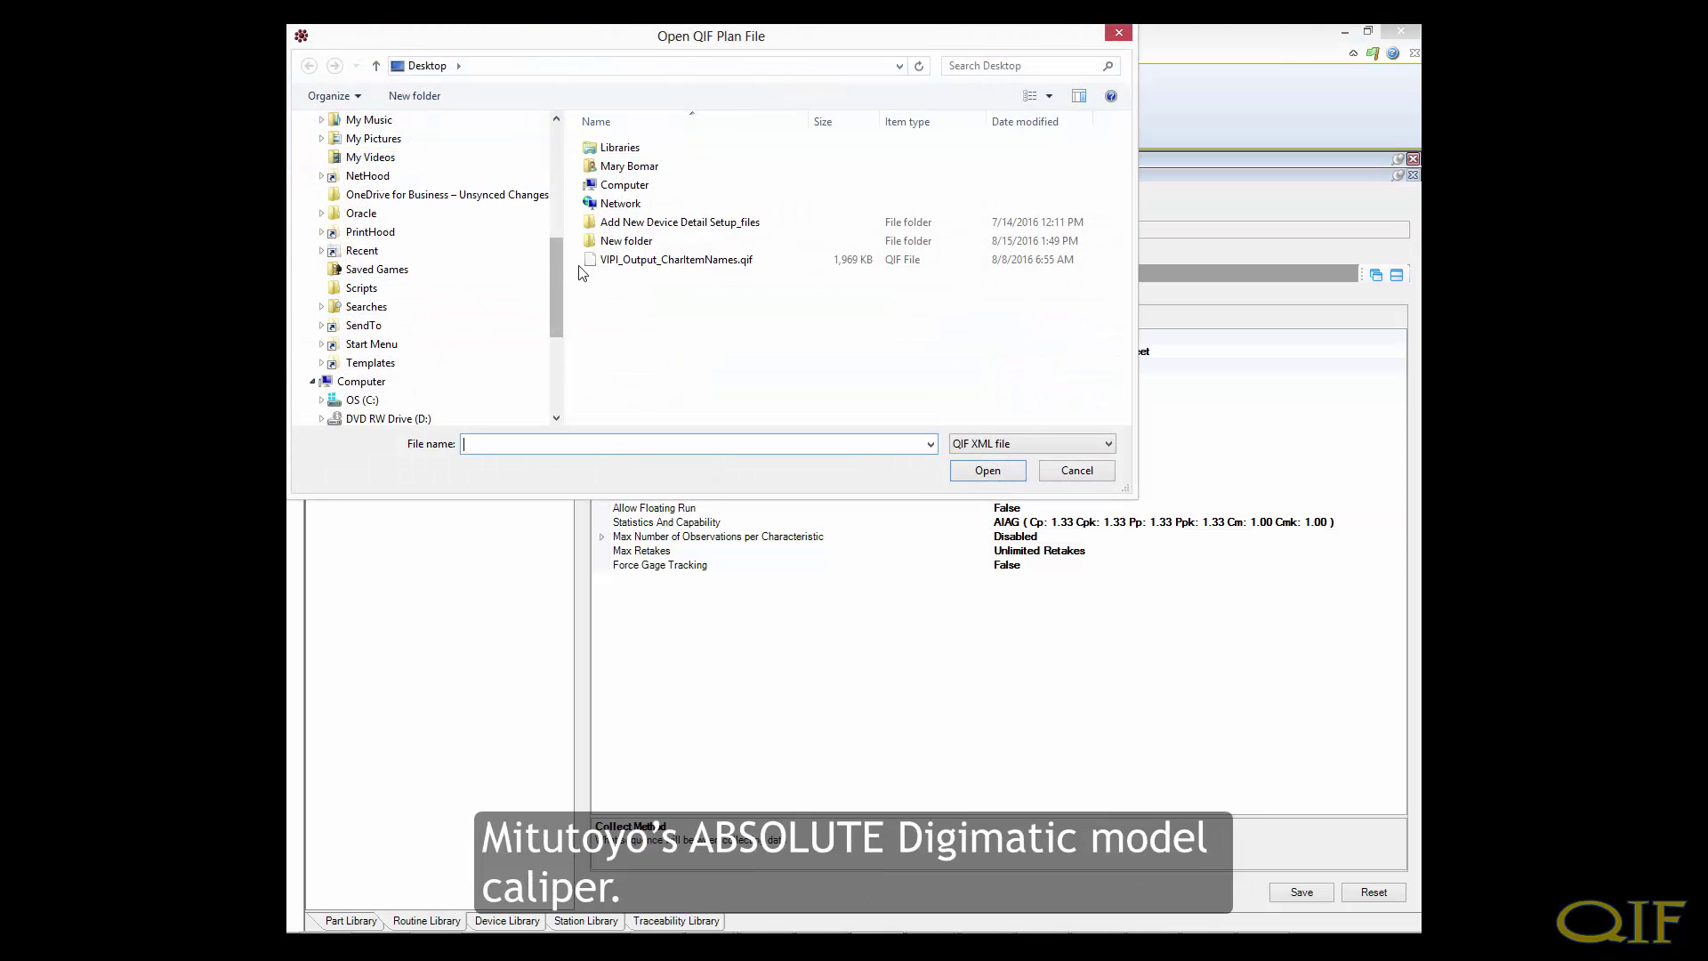
left_click(631, 263)
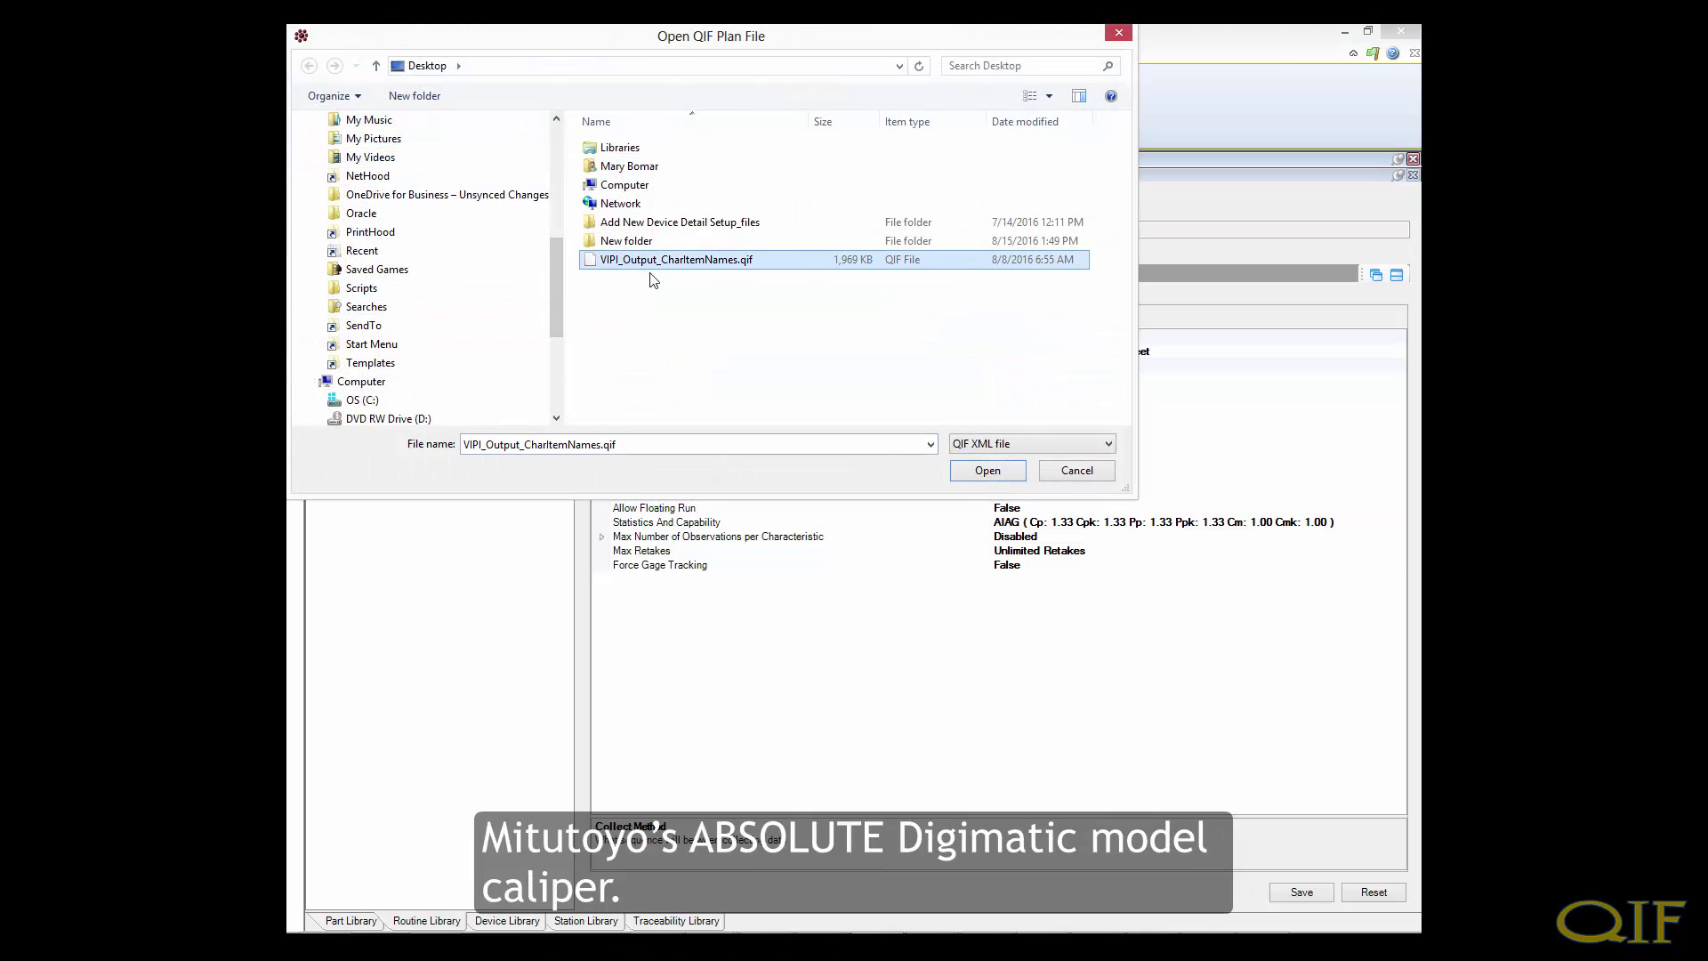
left_click(987, 471)
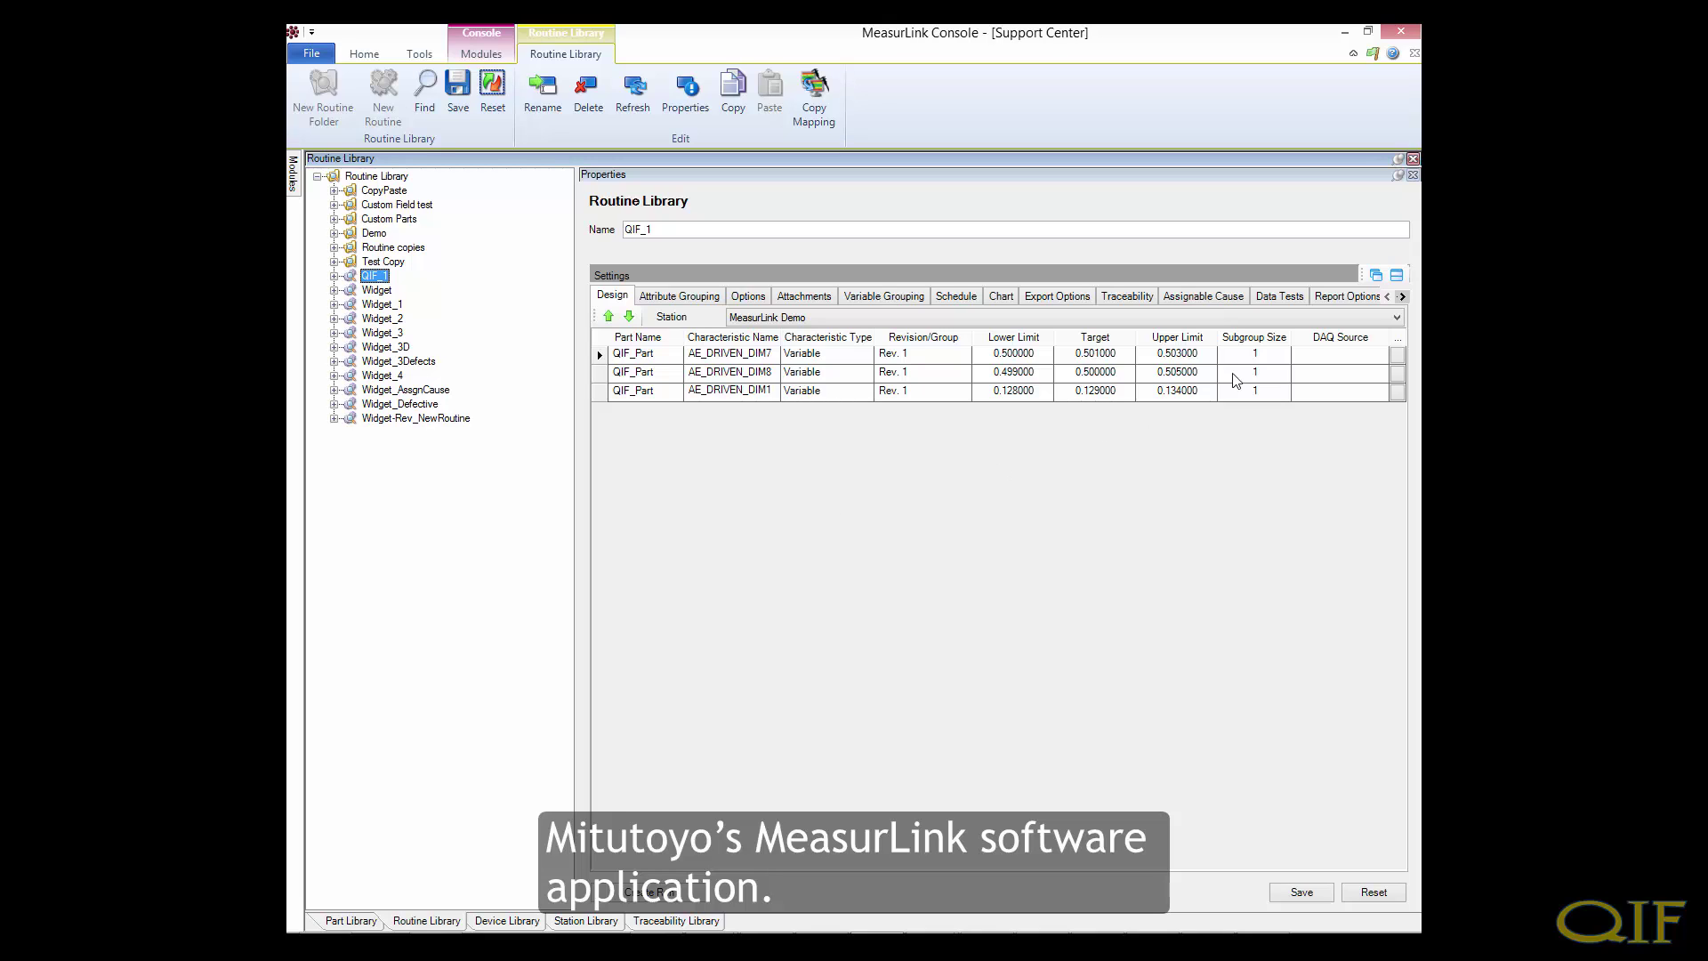
Set the AE_DRIVEN_DIM7 characteristic's DAQ source to COM1.MIG 2.1, and map all characteristics of the routine to it
left_click(1381, 356)
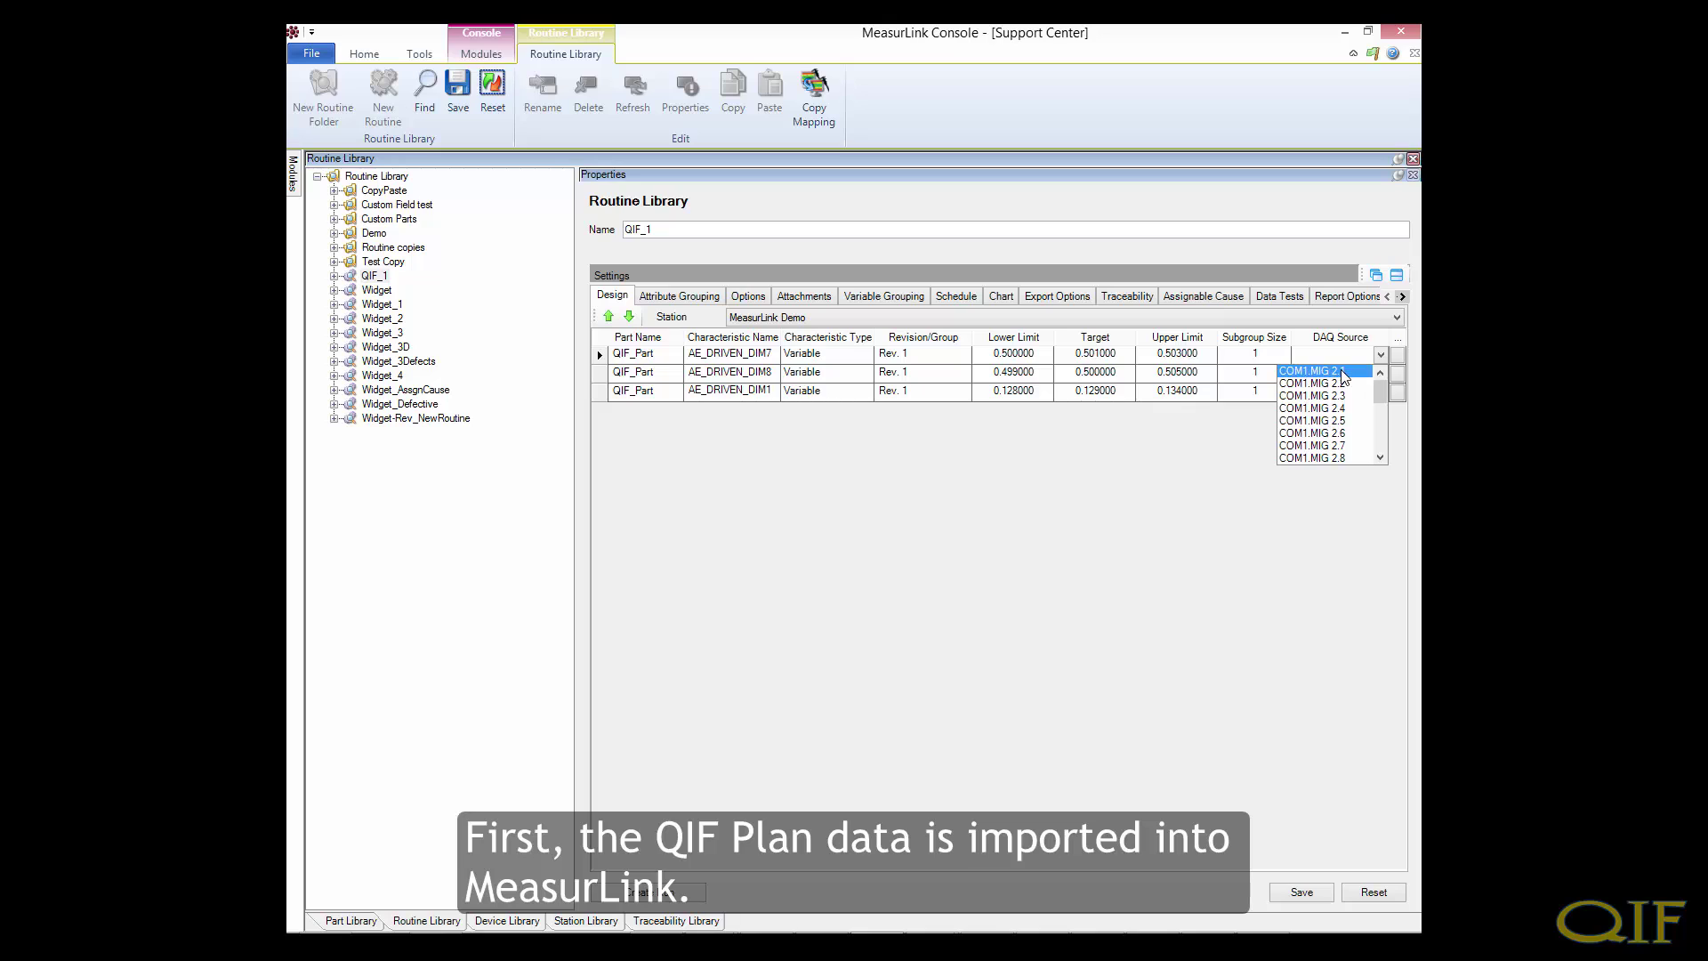
left_click(1343, 372)
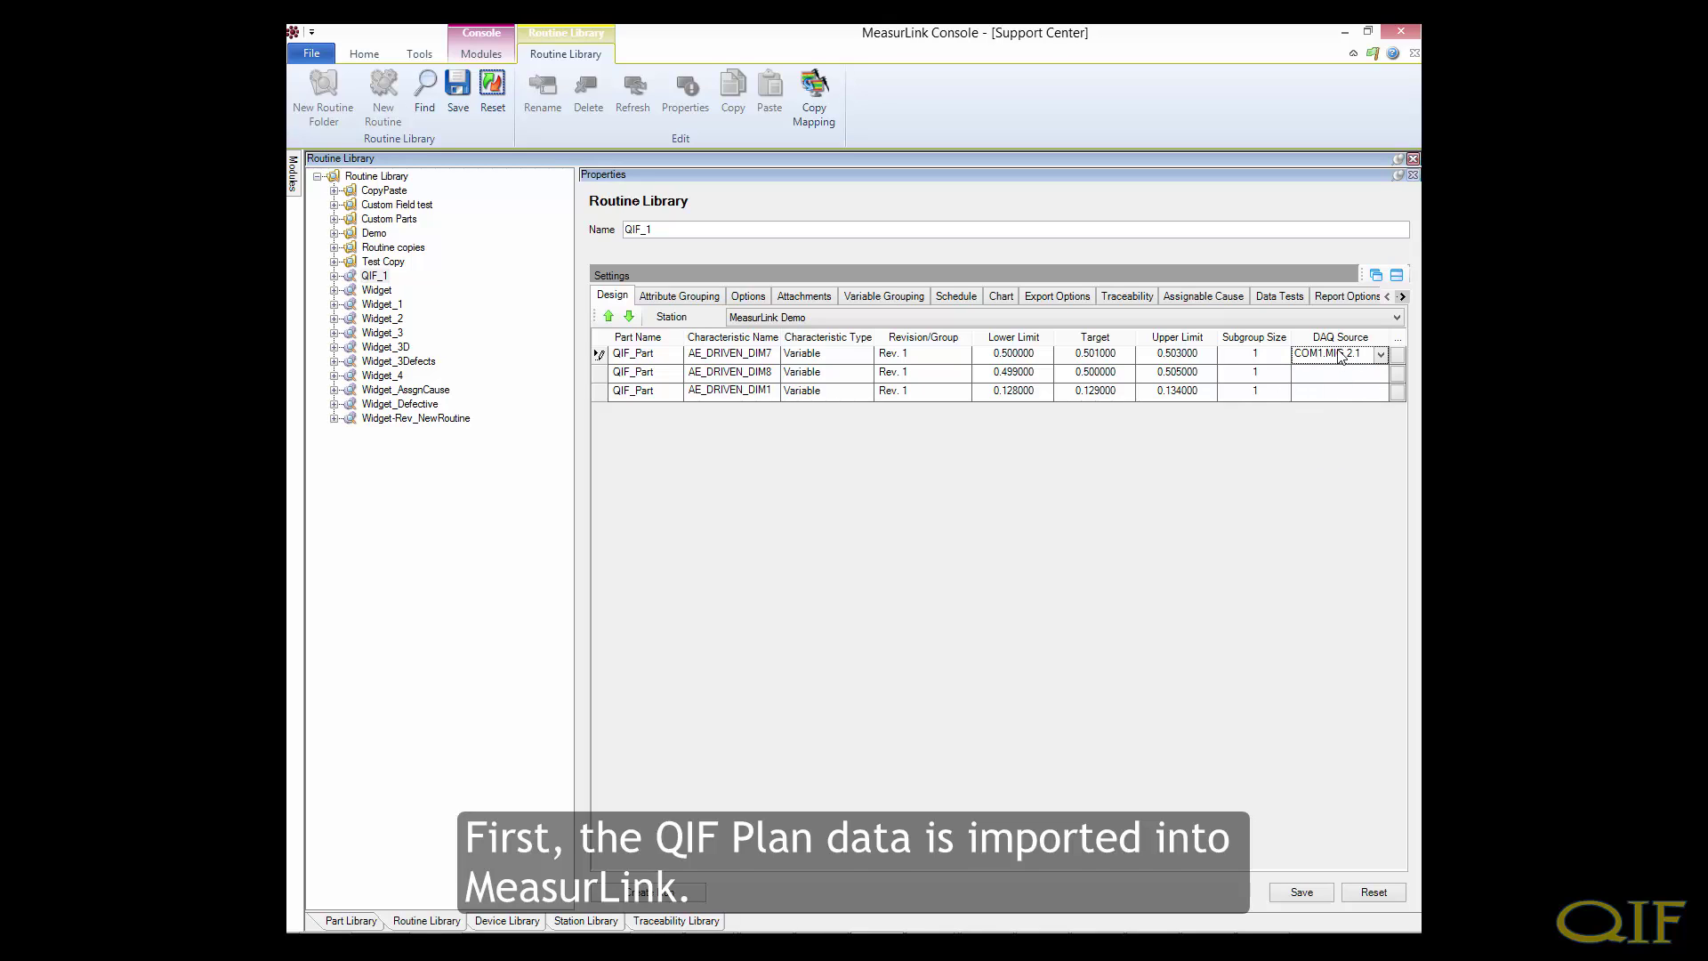
right_click(1341, 356)
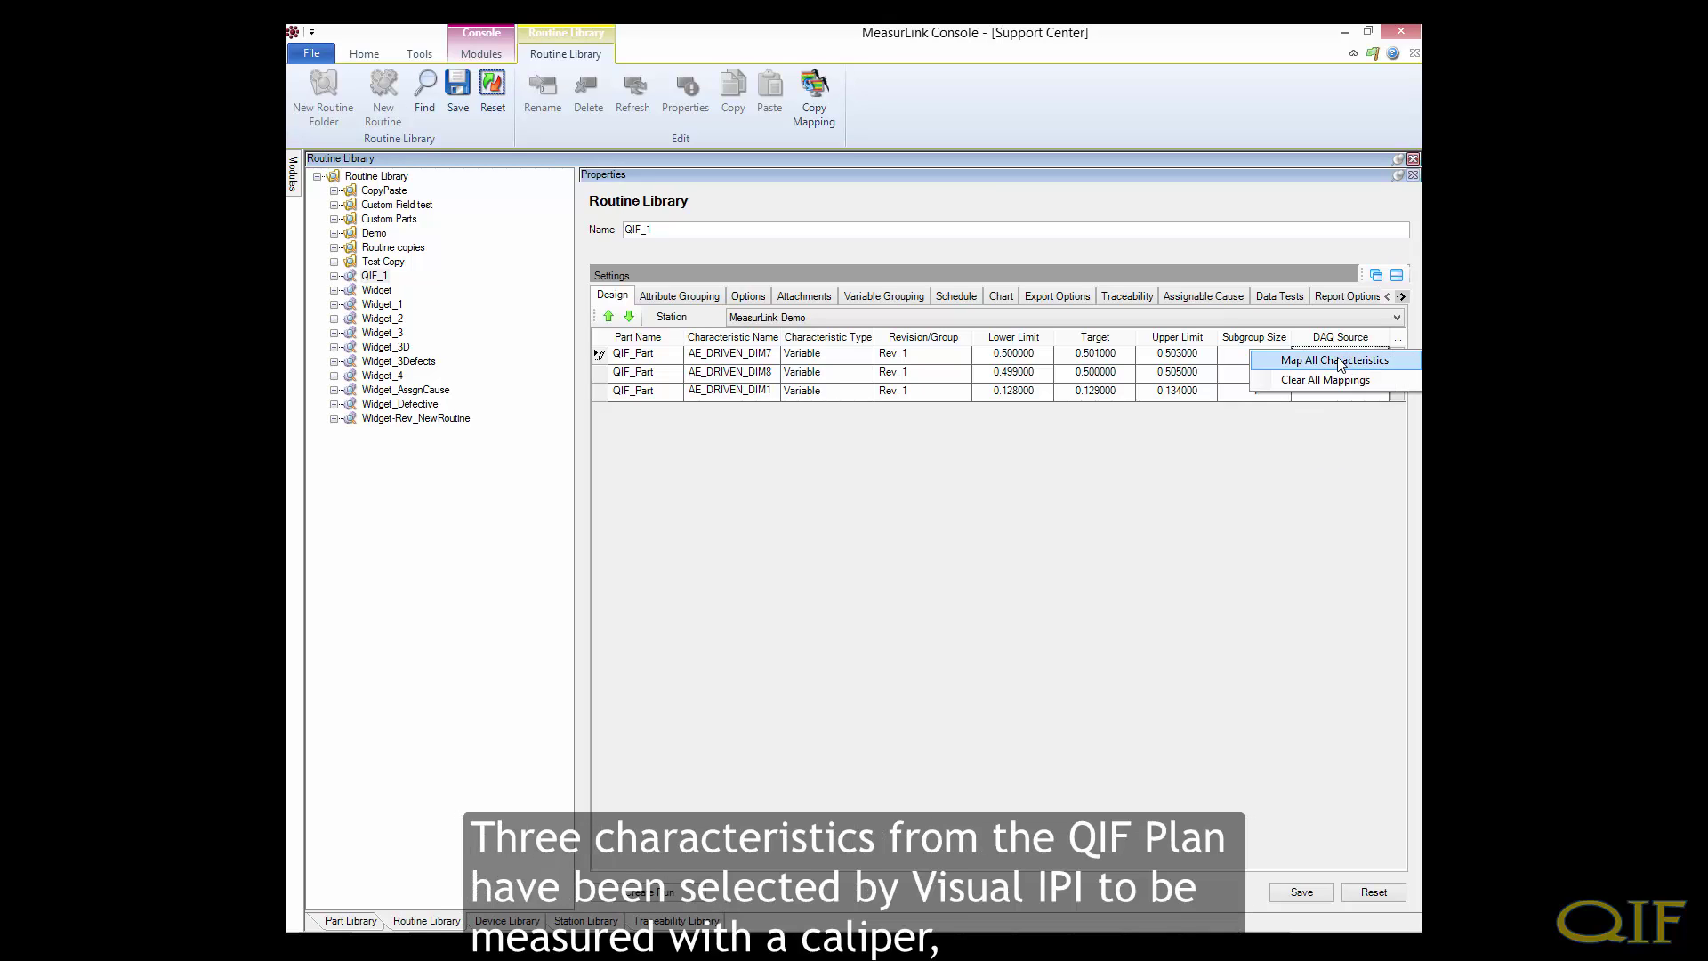
left_click(1341, 361)
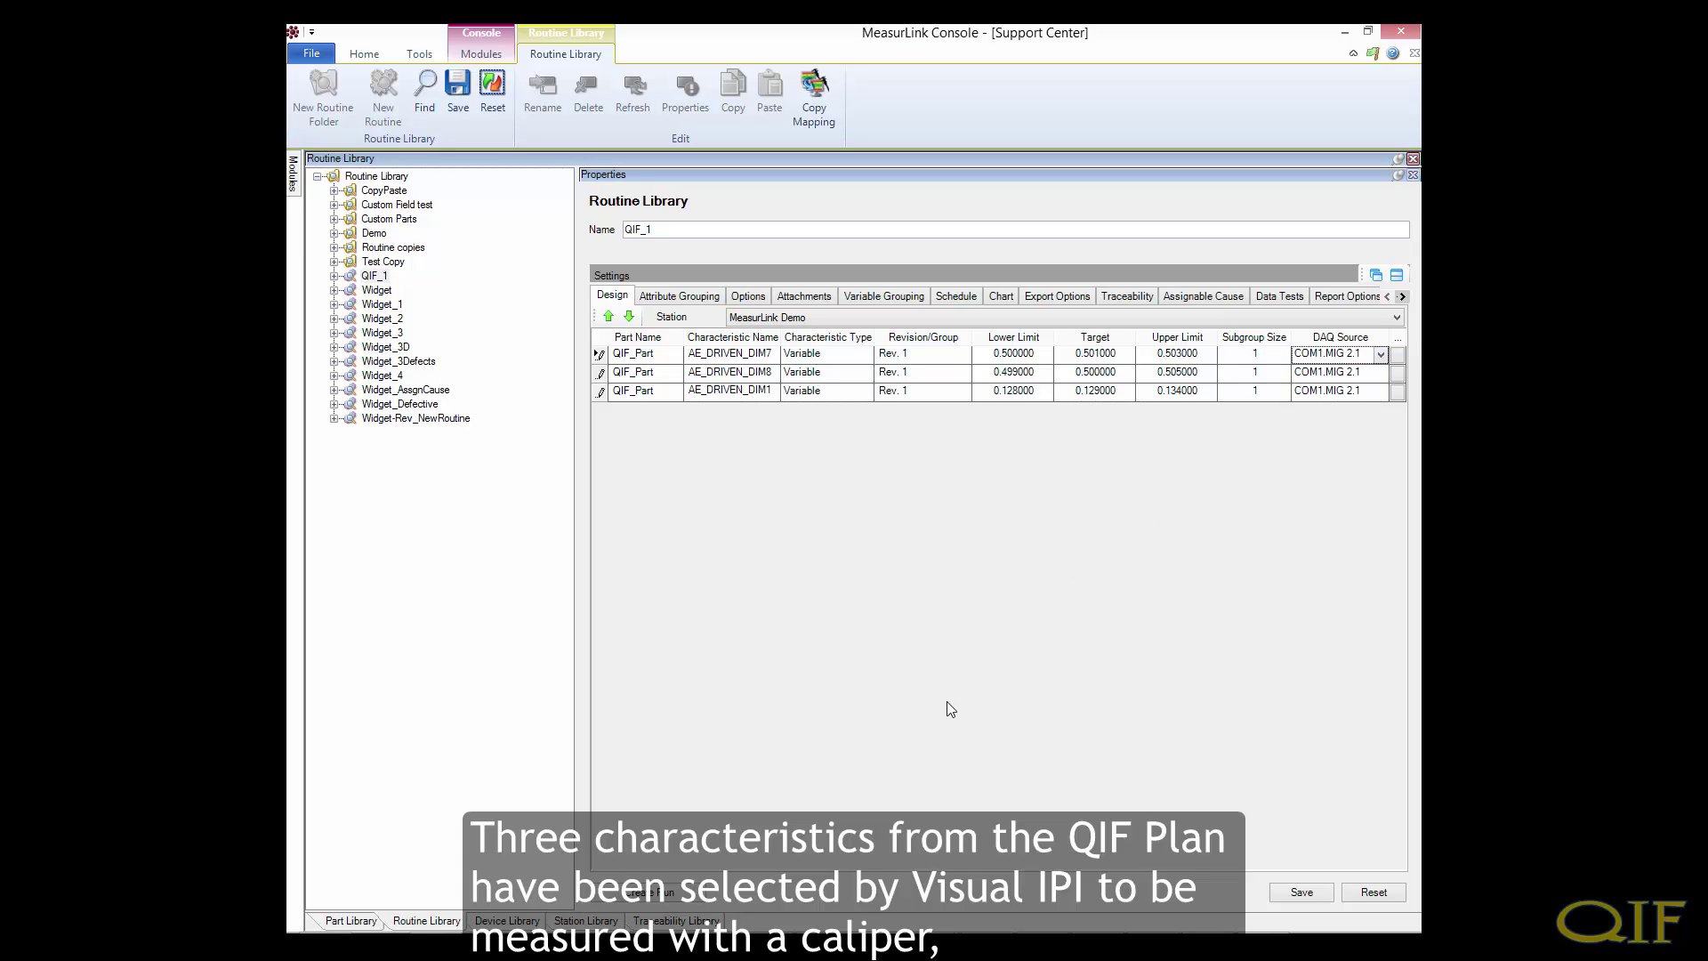
Start a real-time run of the QIF_1 routine with the default run name
left_click(649, 893)
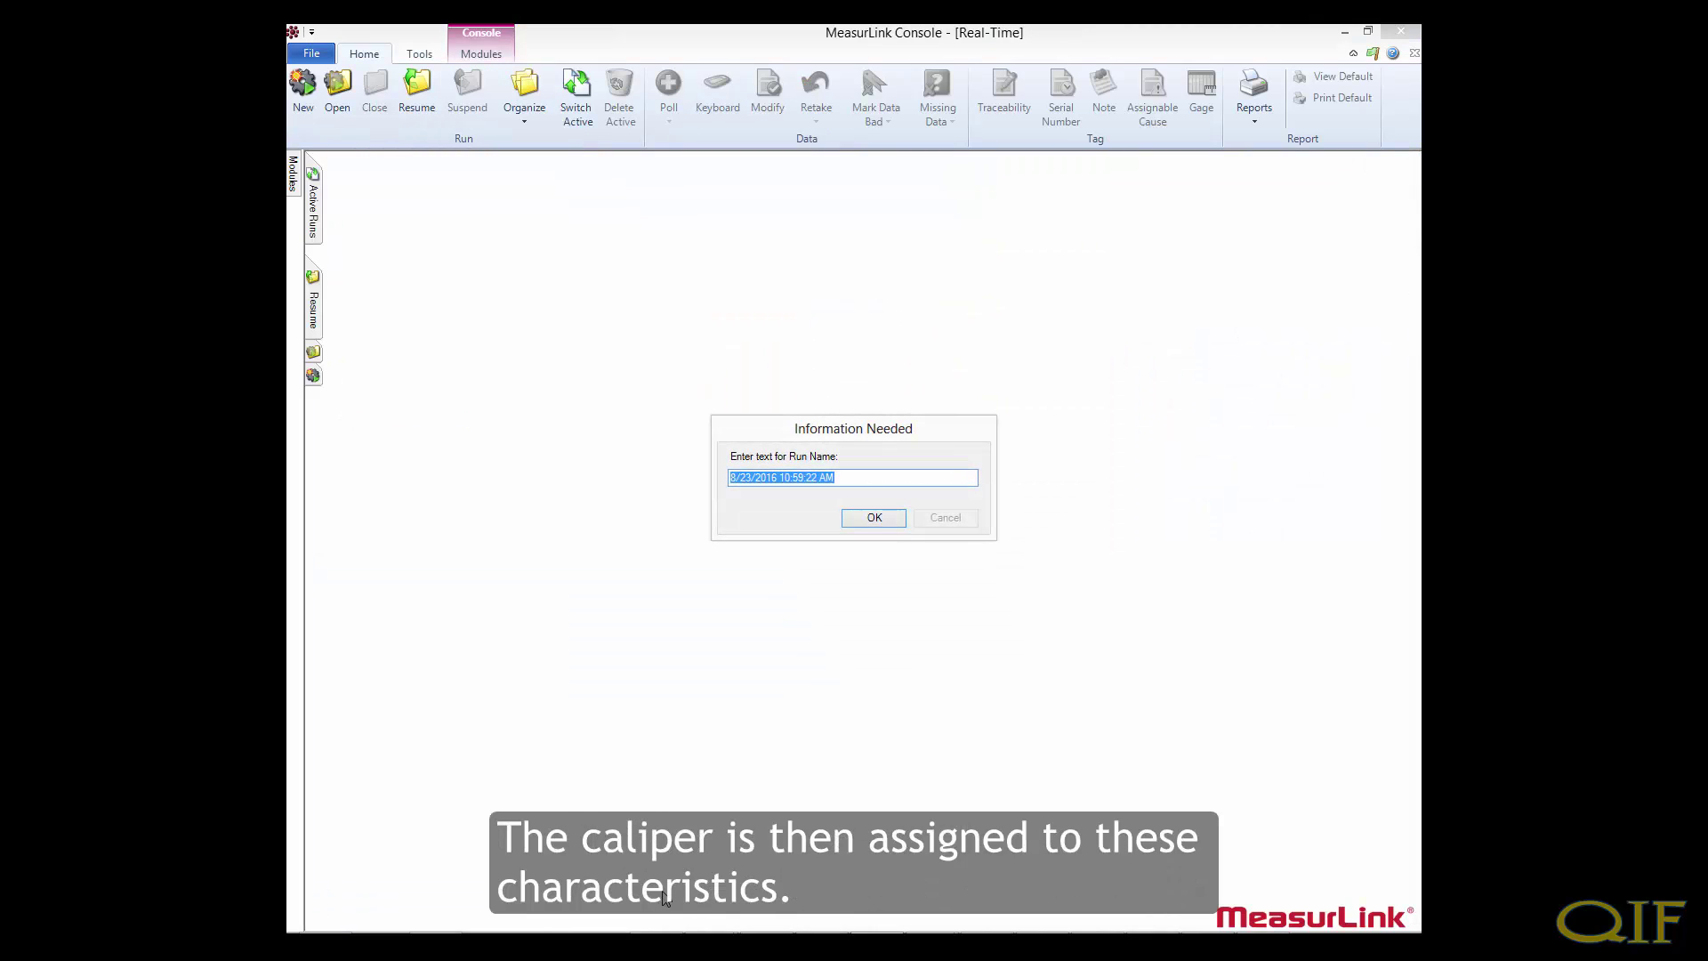
left_click(888, 520)
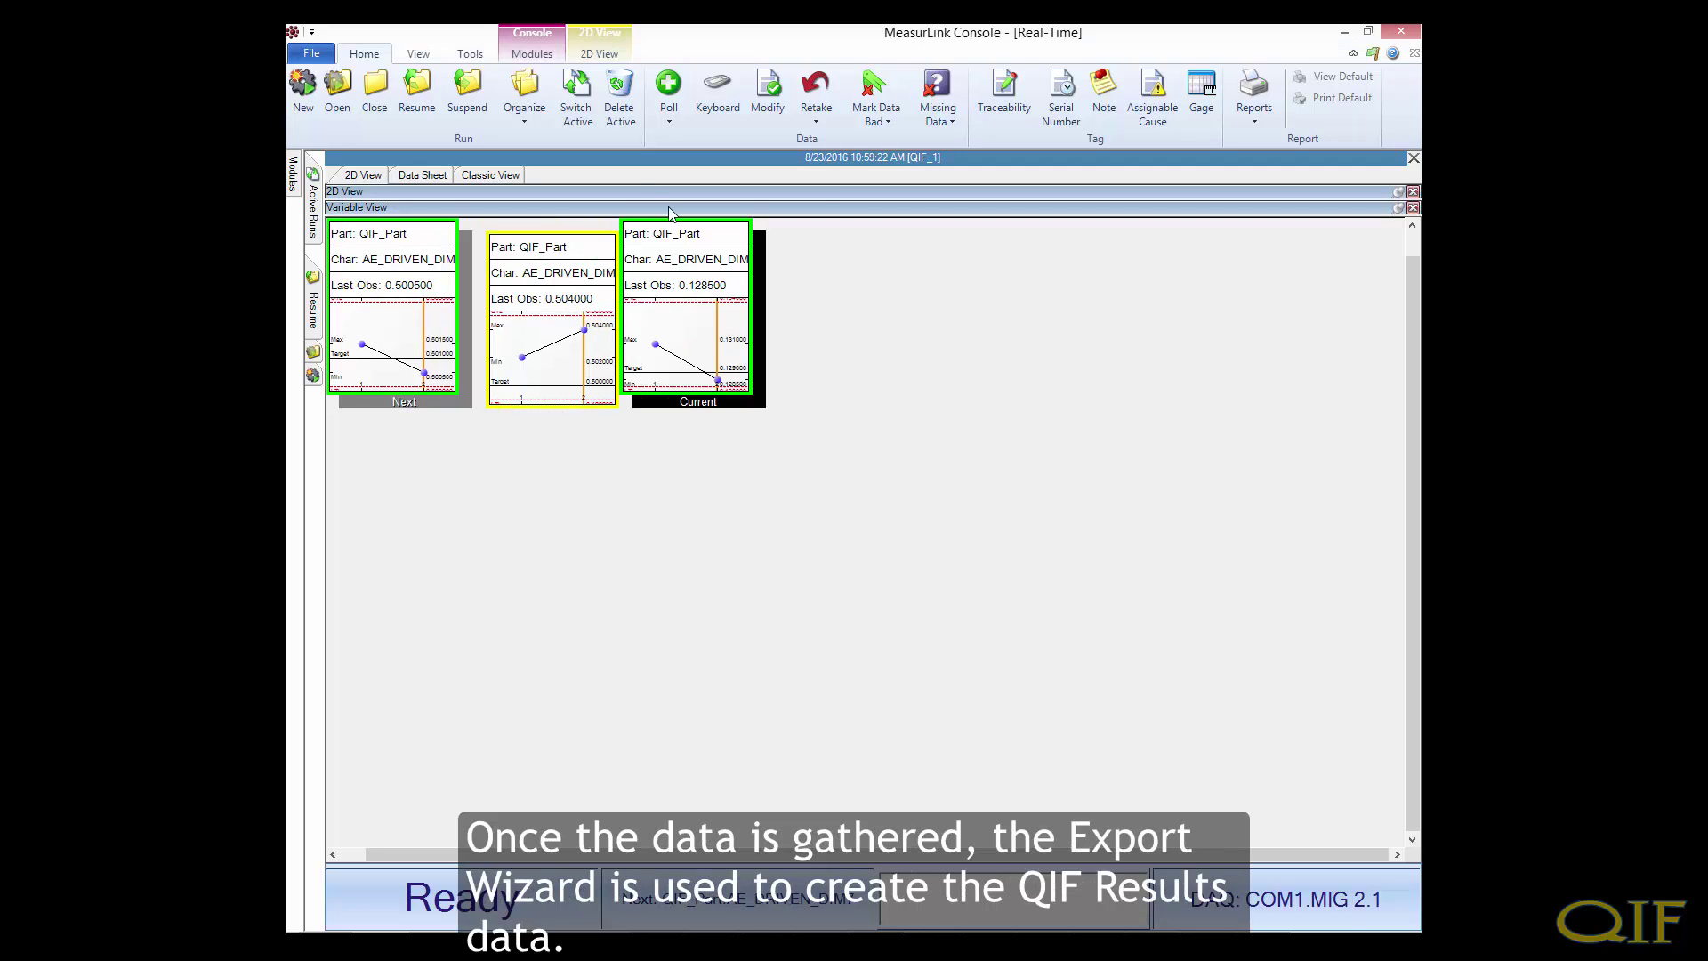
Export the current run's data in QIF format with the Export Wizard, entering QIF for the destination file
left_click(471, 55)
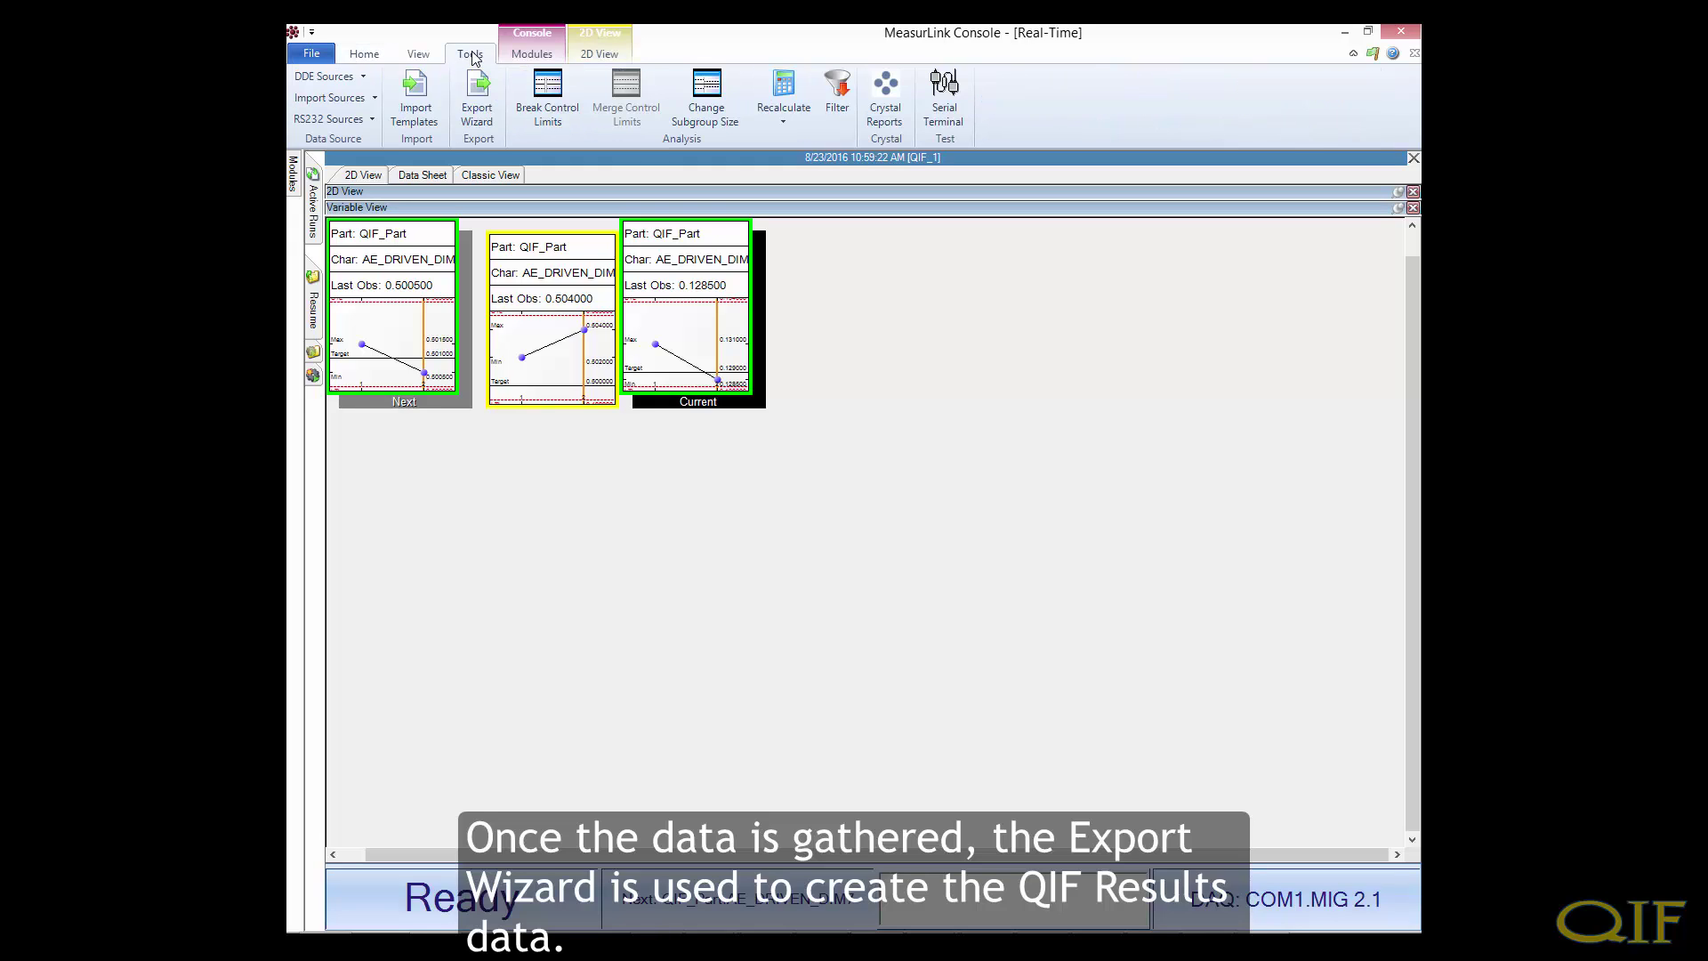
left_click(477, 96)
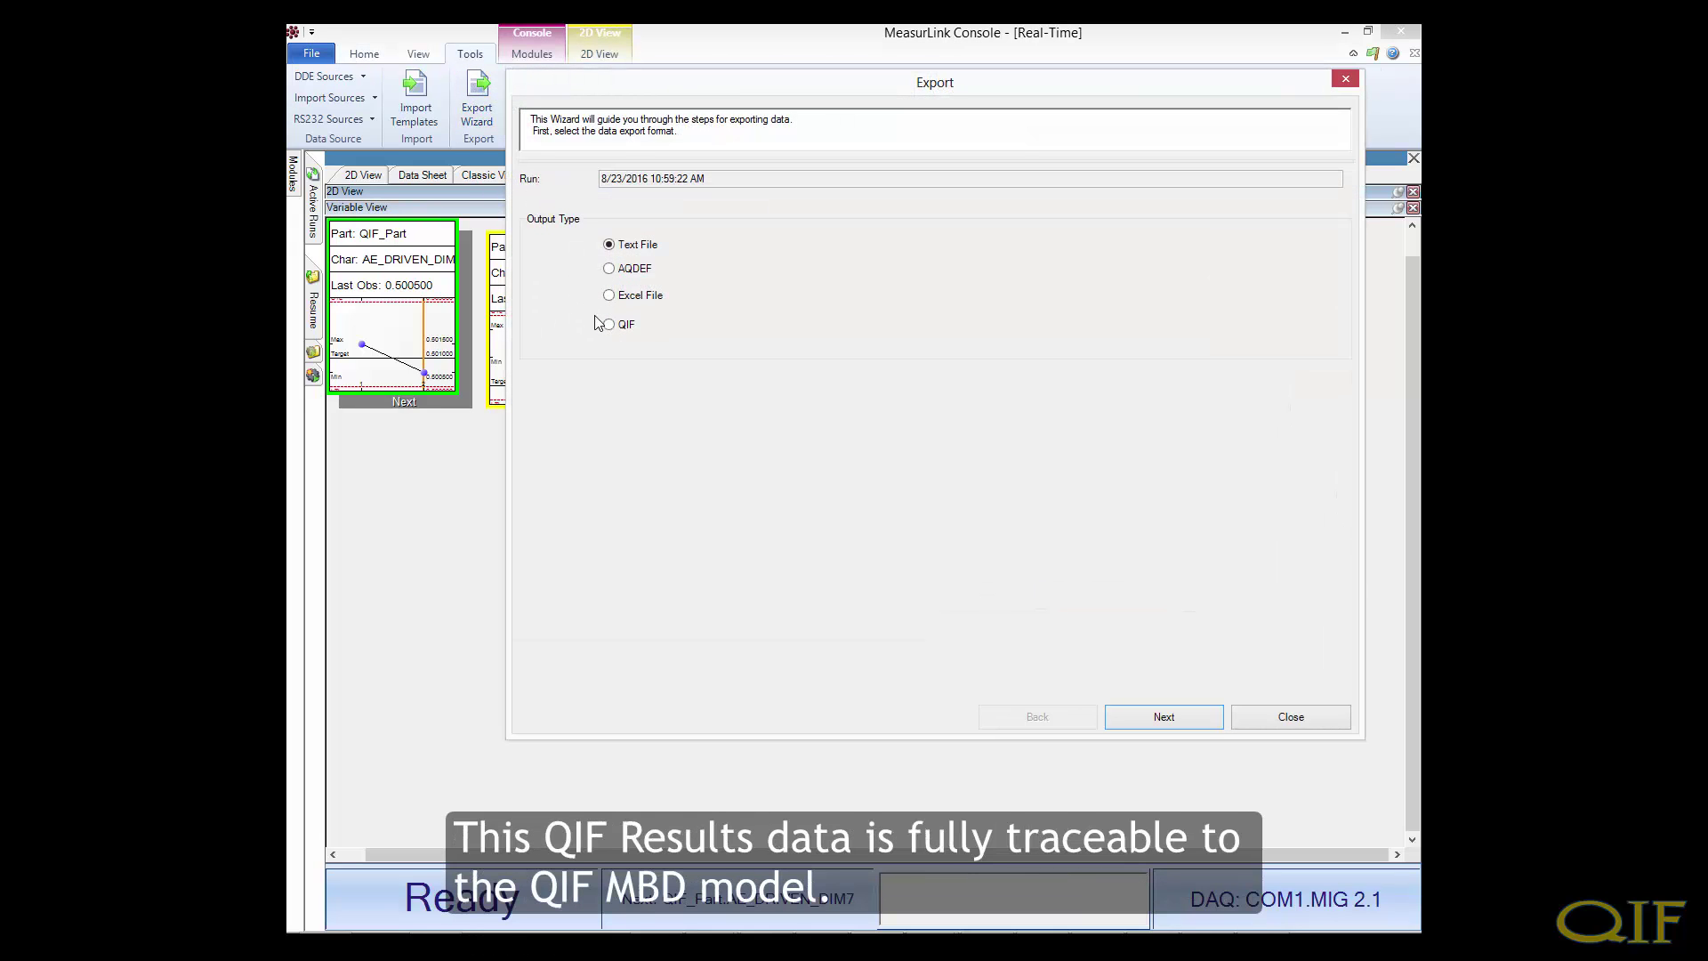
left_click(1168, 724)
left_click(659, 242)
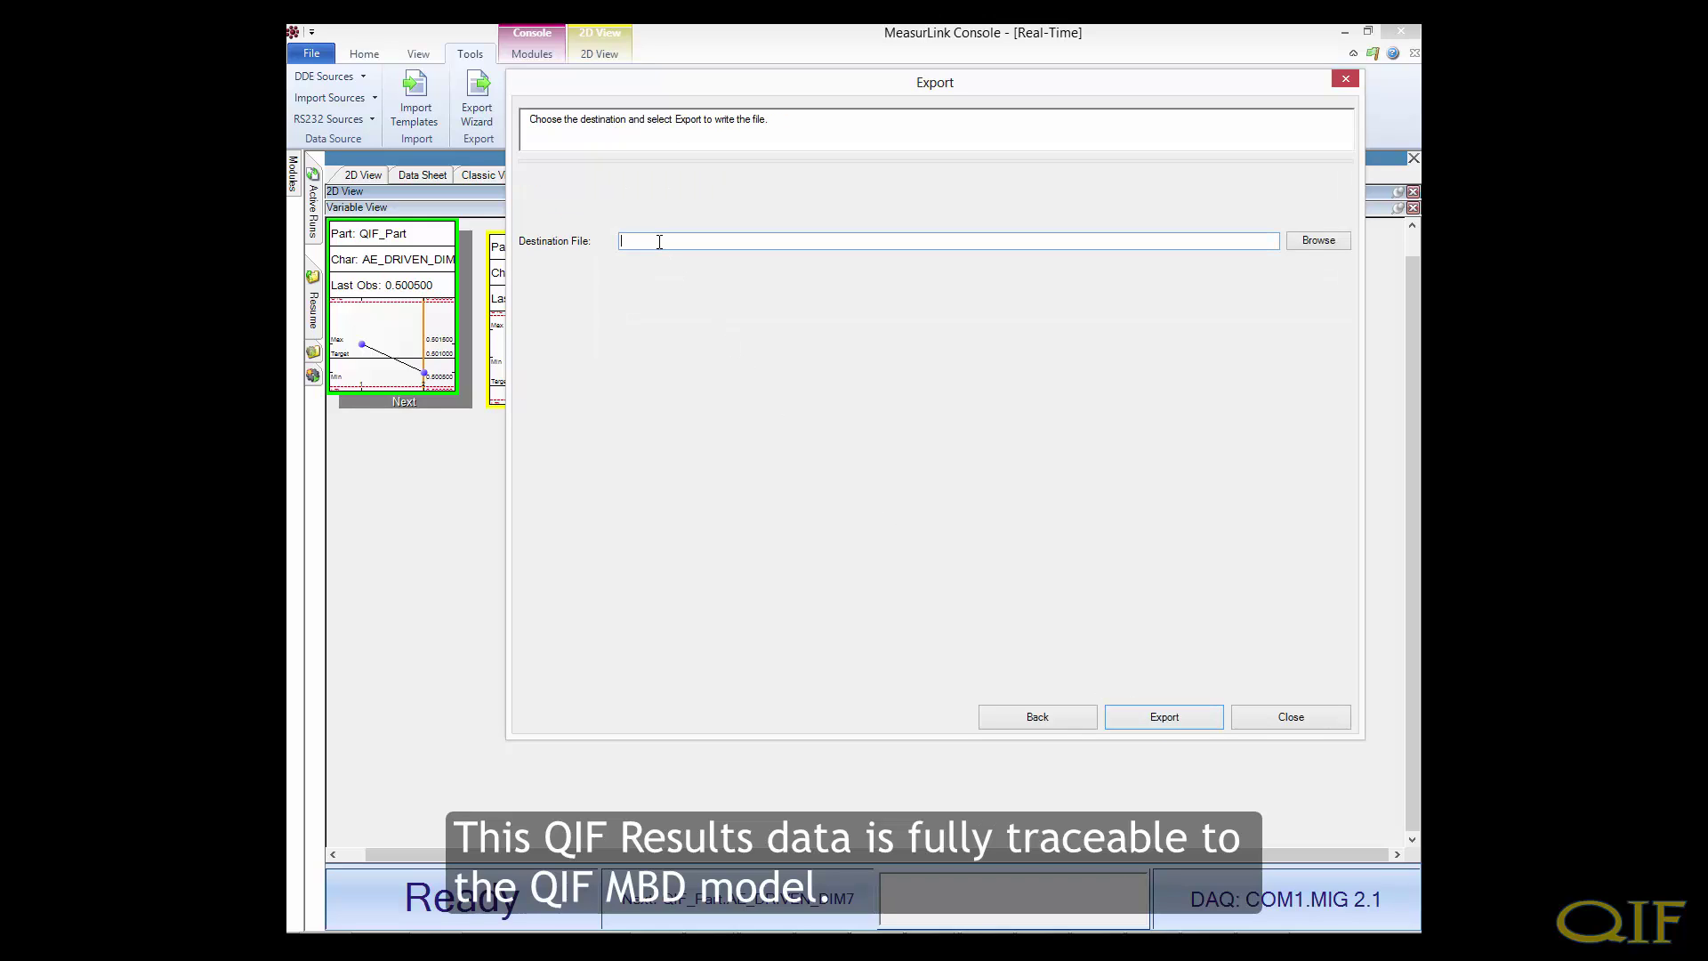
type("QIF")
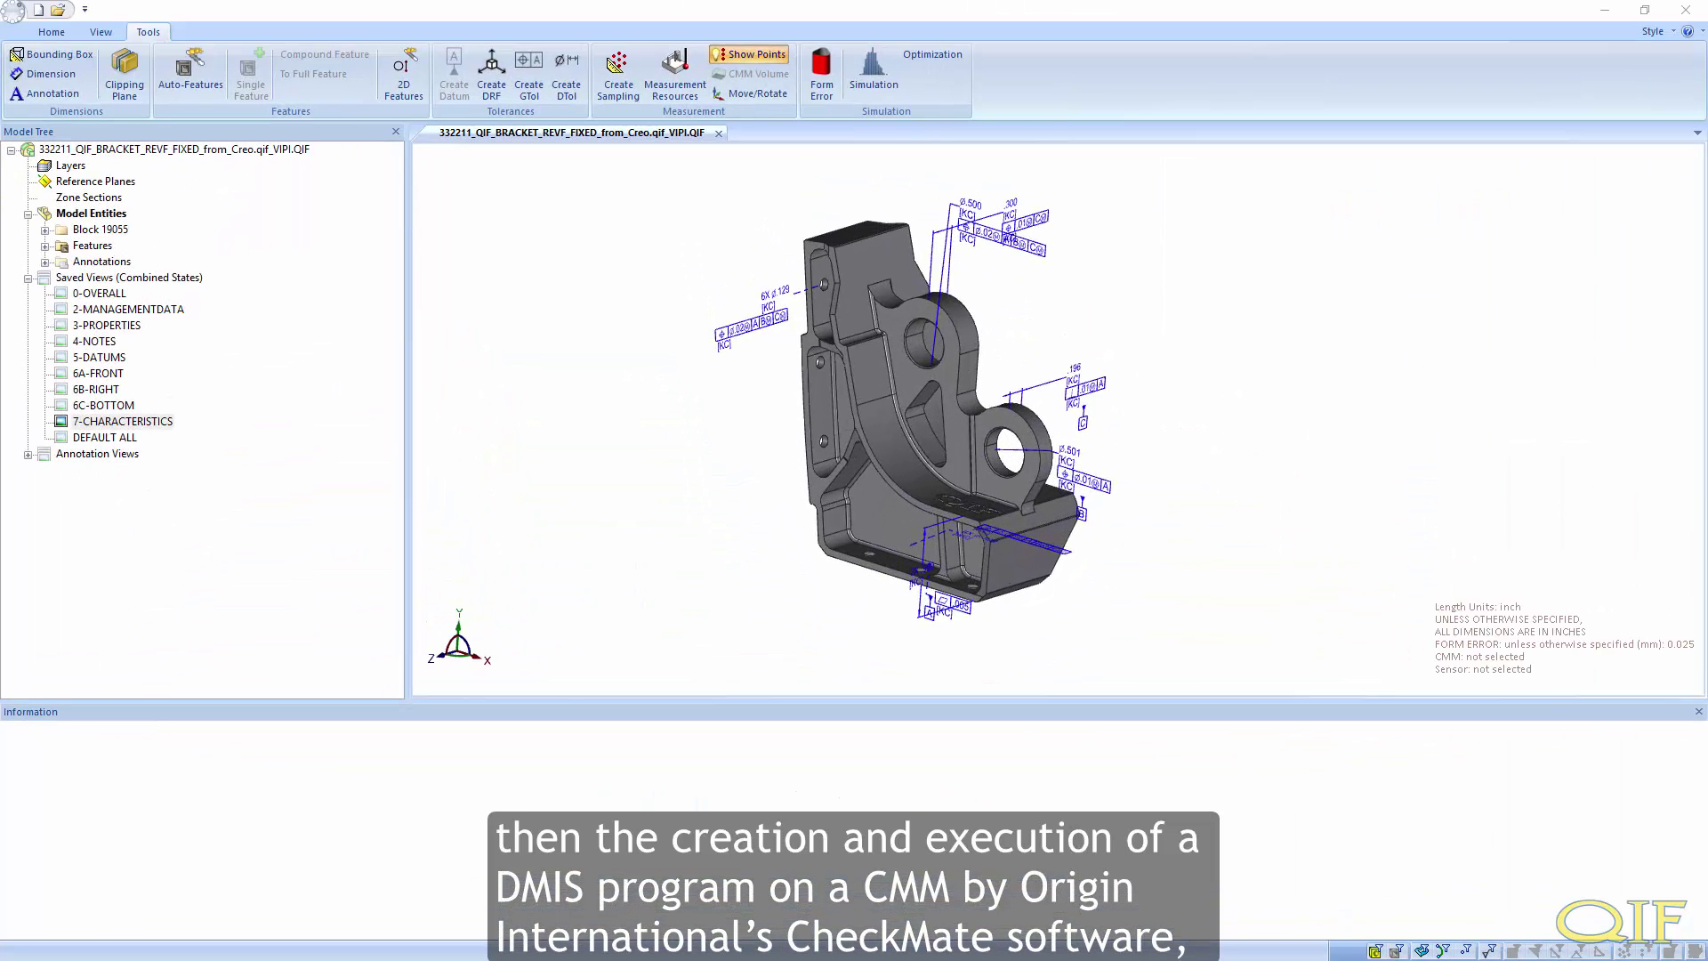
In Pundit CMM, review the bracket's saved views from 0-OVERALL through 7-CHARACTERISTICS
left_click(96, 294)
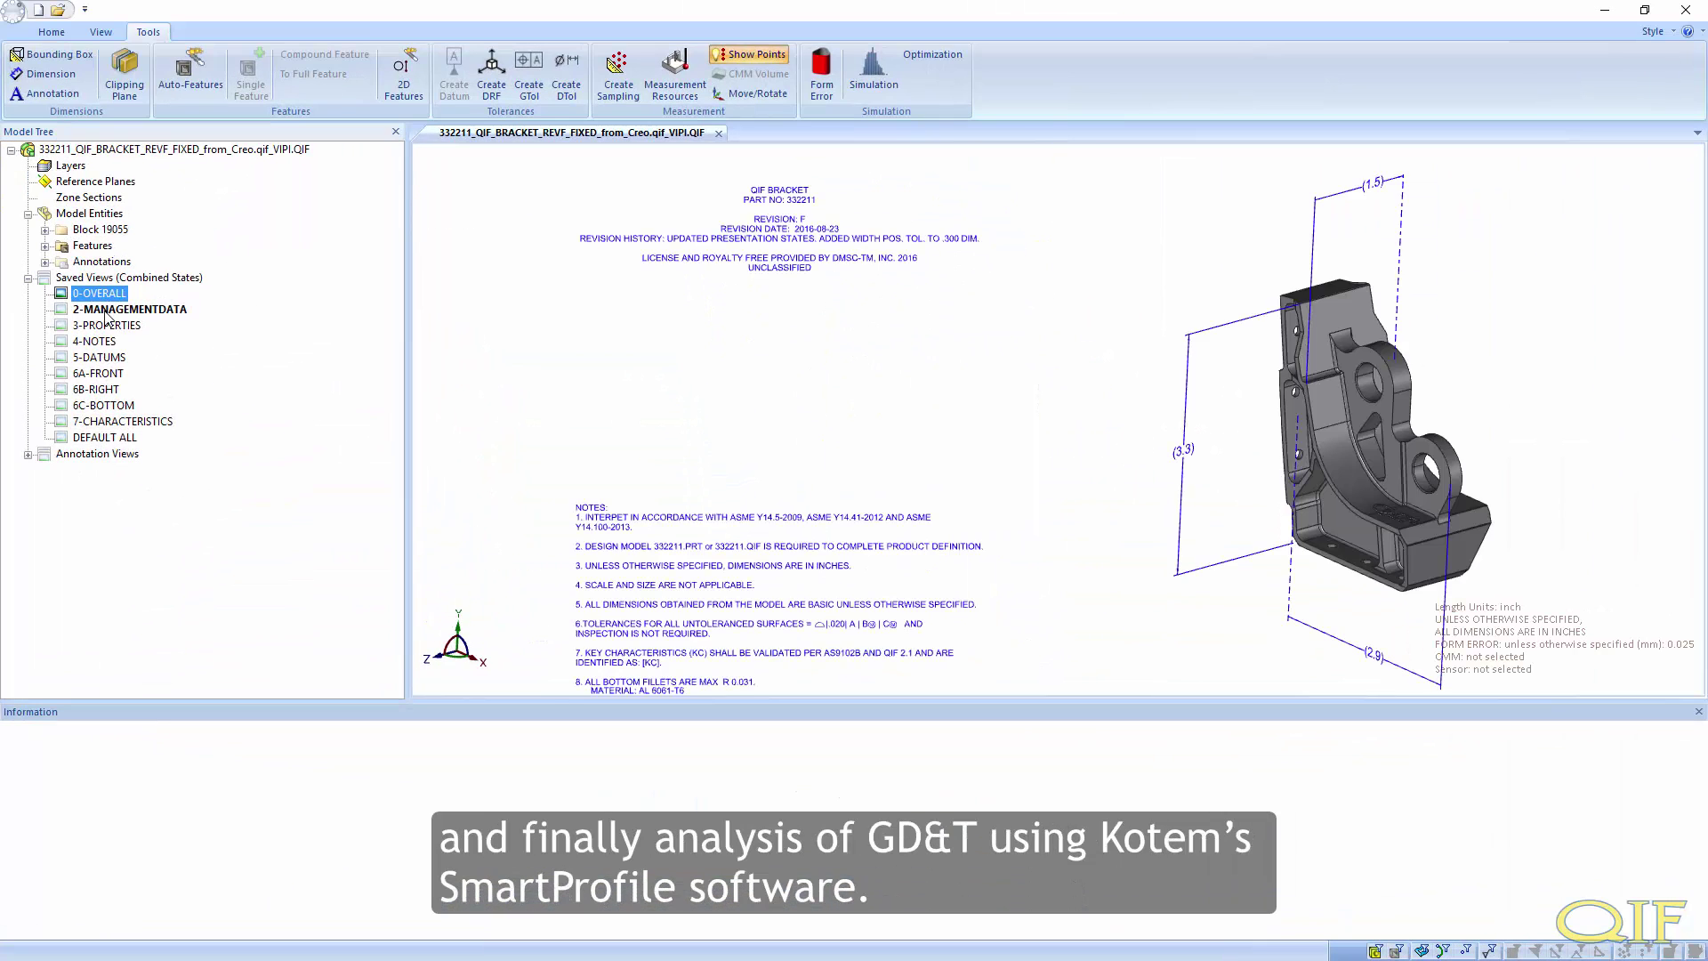
left_click(100, 310)
left_click(99, 325)
left_click(96, 341)
left_click(98, 357)
left_click(98, 374)
left_click(96, 389)
left_click(100, 406)
left_click(103, 421)
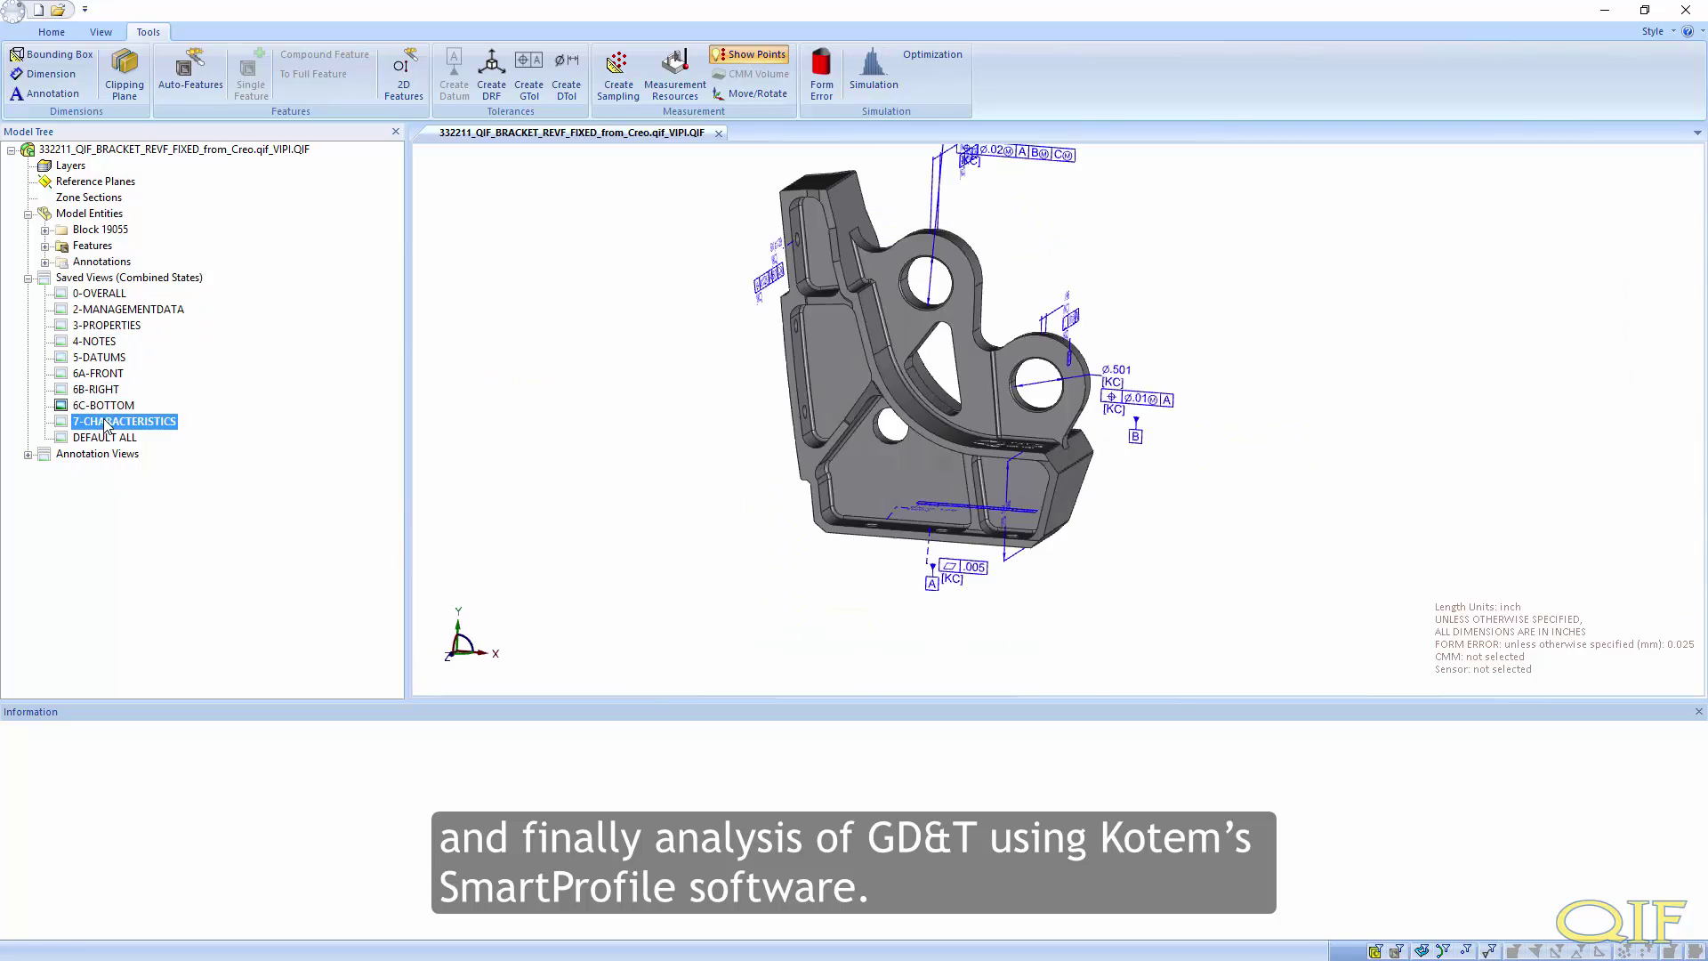
Open all_pts.xyz and copy its point cloud into the bracket model's Model Entities
left_click_drag(569, 214, 368, 155)
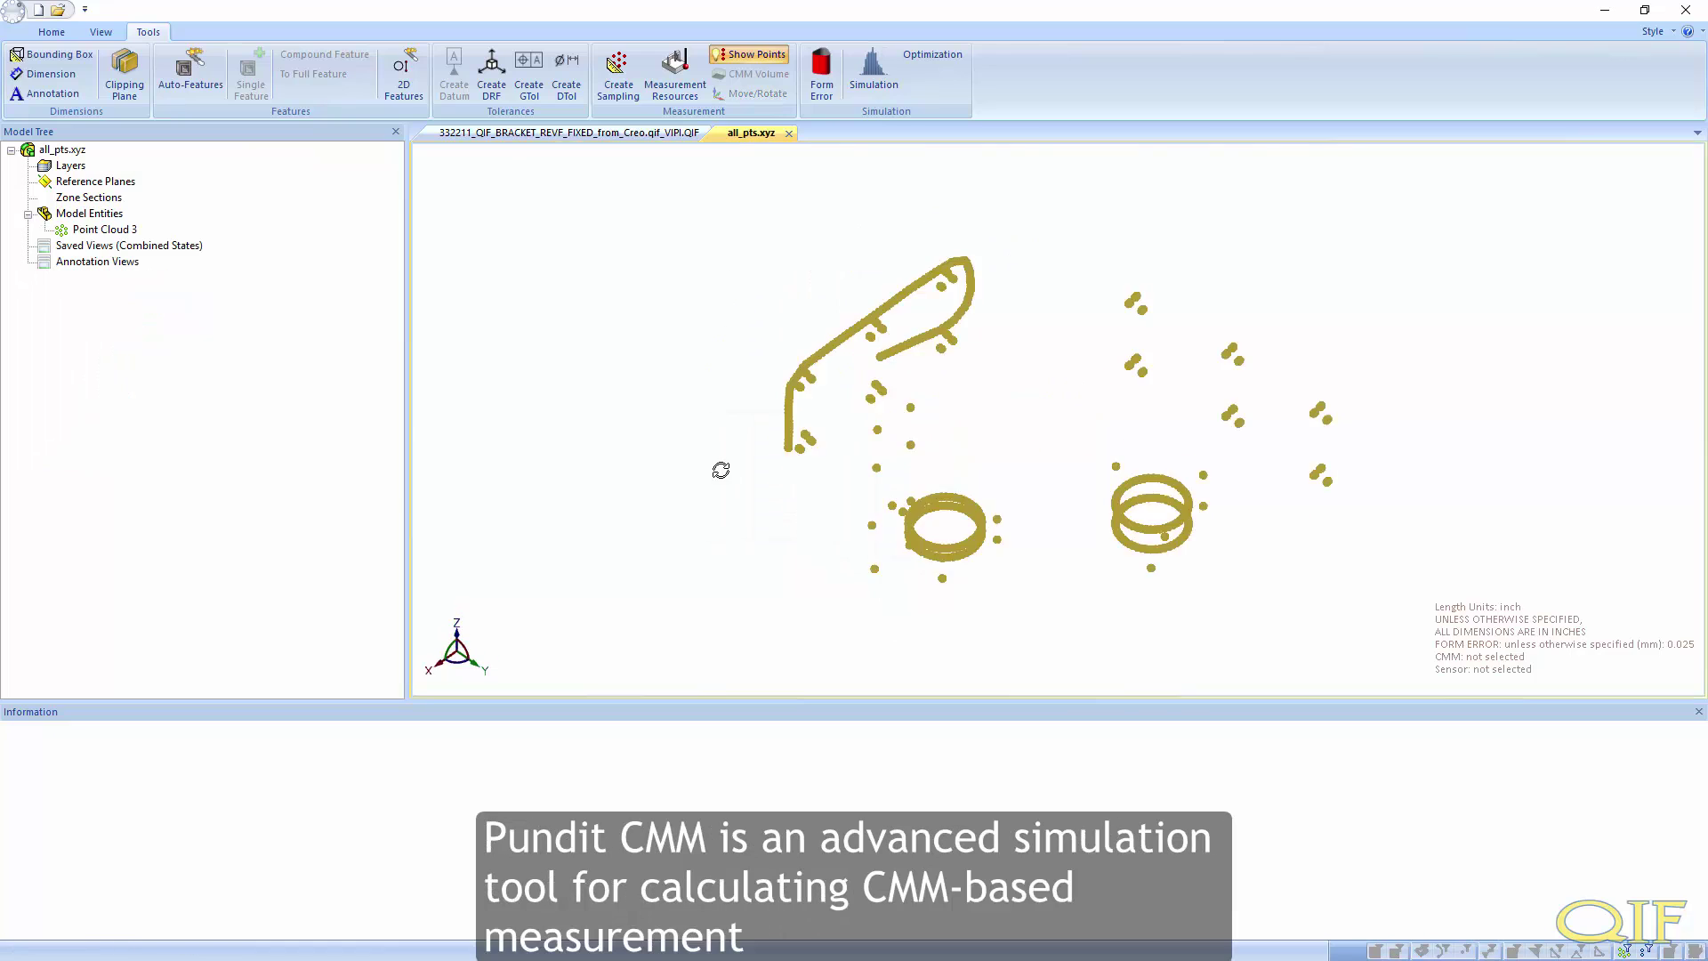
left_click_drag(721, 468, 705, 217)
right_click(87, 230)
left_click(144, 241)
left_click(632, 132)
right_click(88, 212)
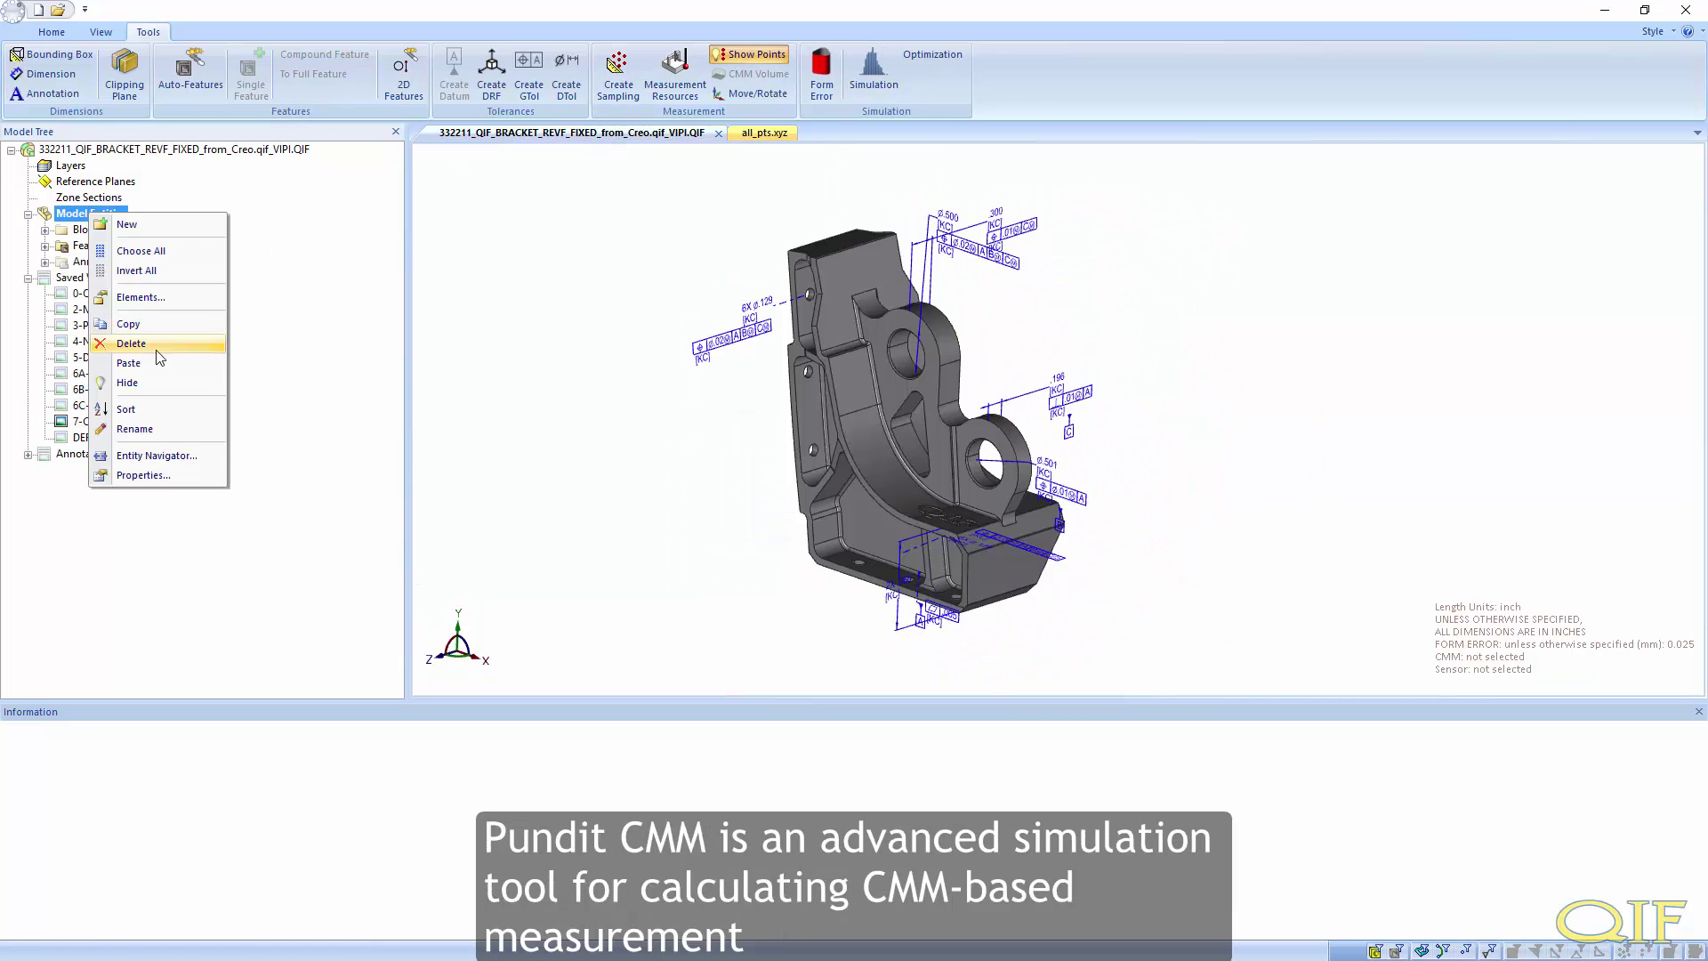
left_click(213, 365)
double_click(90, 279)
Start Create Sampling in From Cloud mode and expand the cylinder, plane and opposite-plane features to their nominals
left_click(619, 76)
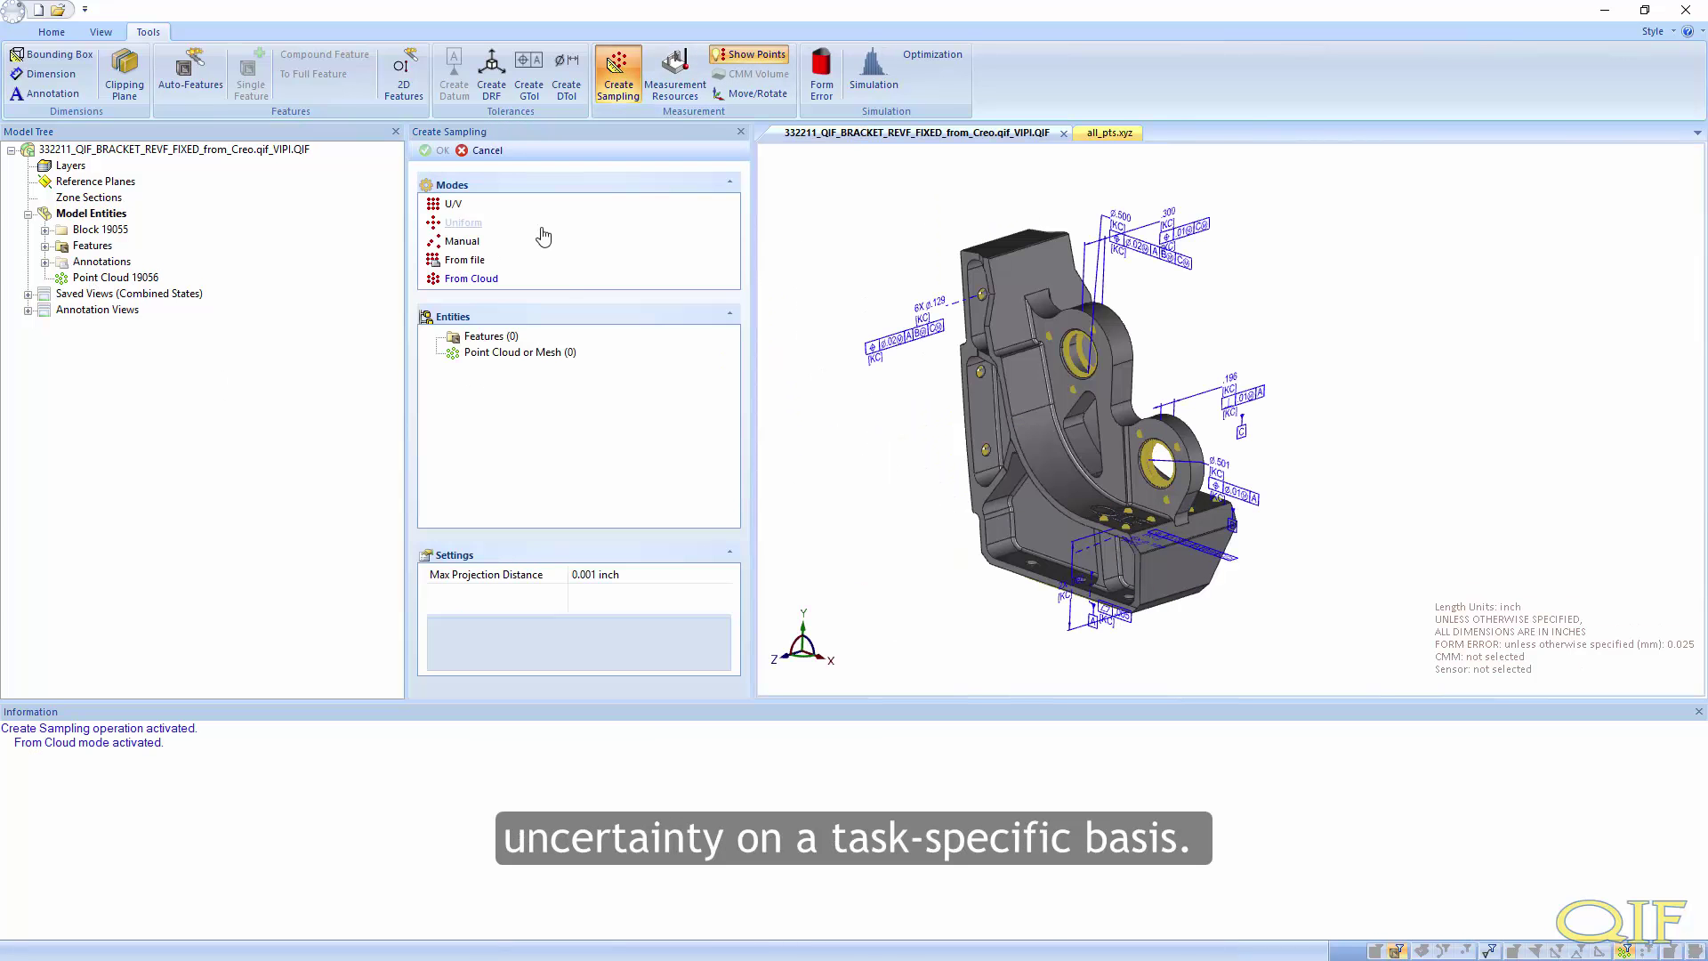
left_click(471, 279)
left_click(63, 294)
left_click(62, 278)
left_click(63, 262)
left_click(79, 439)
left_click(80, 422)
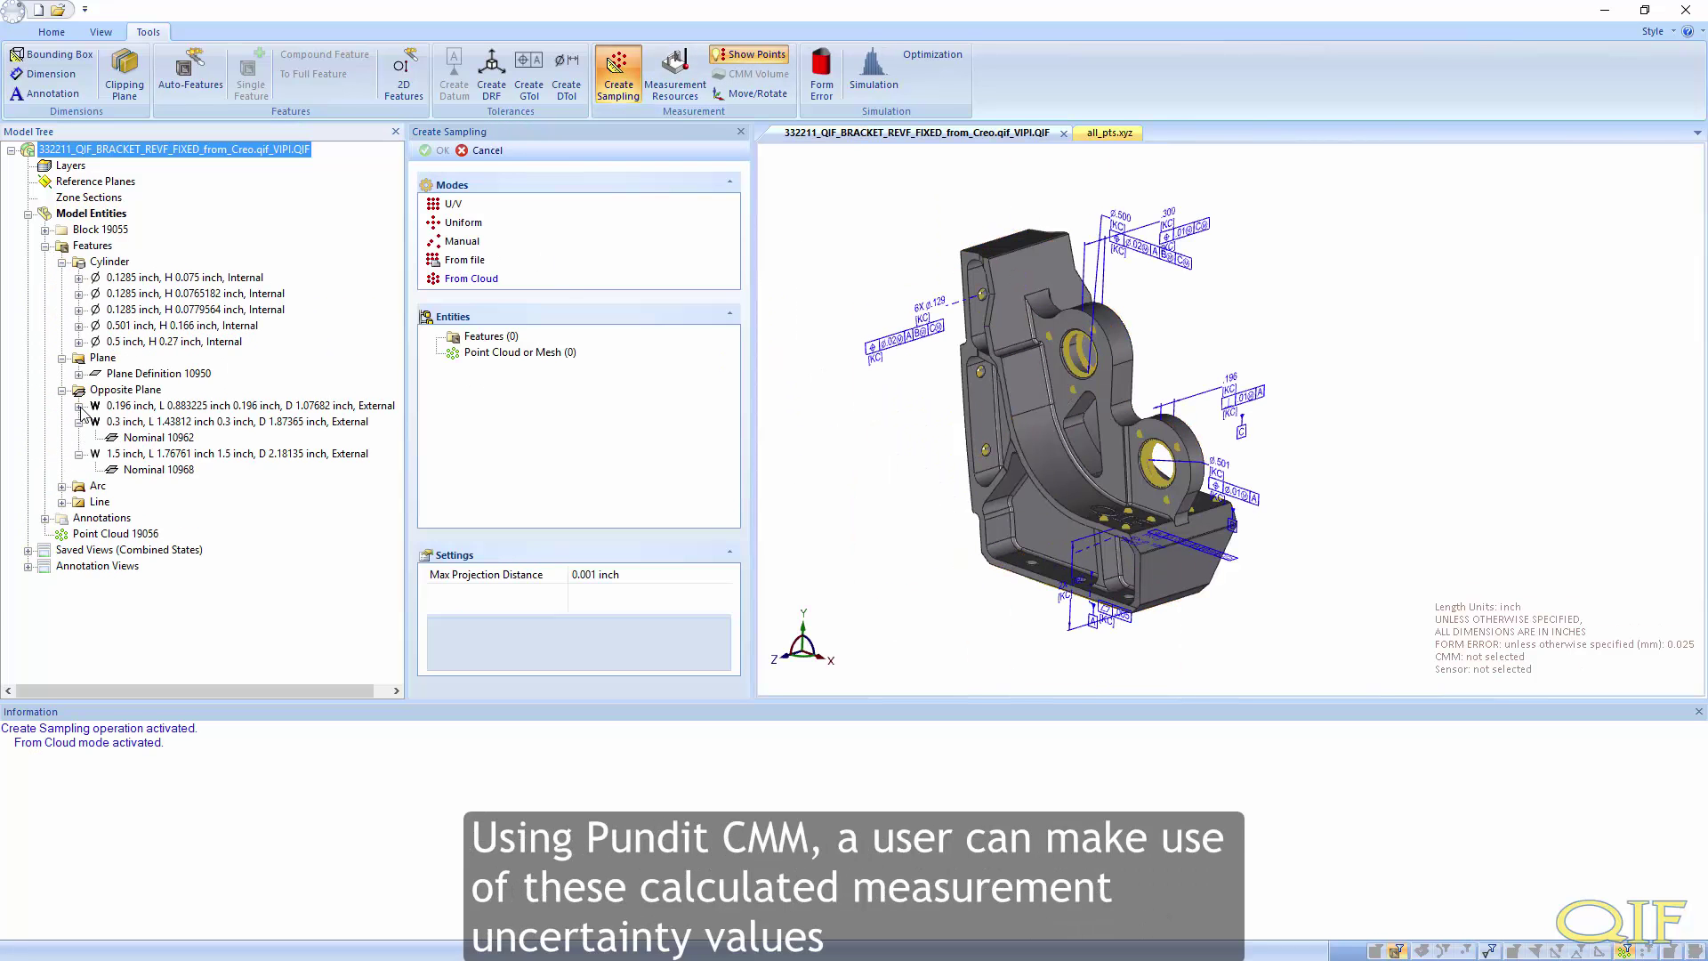
left_click(79, 407)
left_click(79, 374)
left_click(79, 343)
left_click(79, 277)
Create the sampling from all cylinder, plane and opposite-plane nominals and the pasted point cloud, and hide the point cloud
left_click(158, 293)
scroll(247, 472, "down", 4)
left_click(161, 567, "shift")
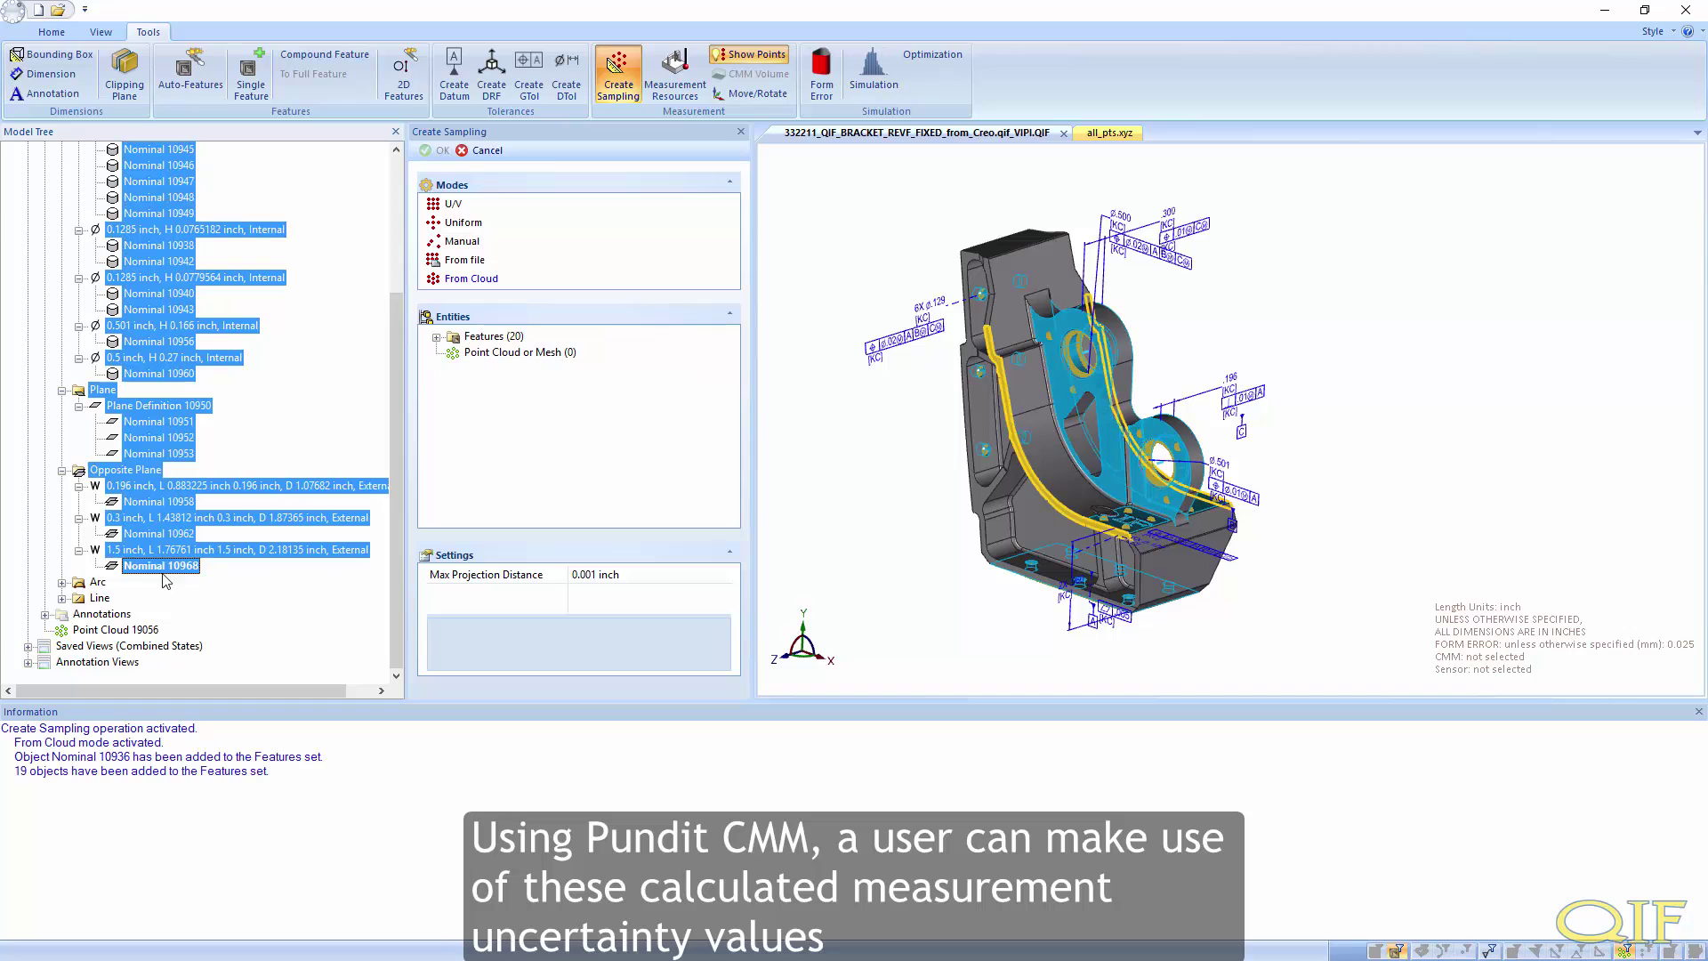
left_click(116, 630)
left_click(438, 150)
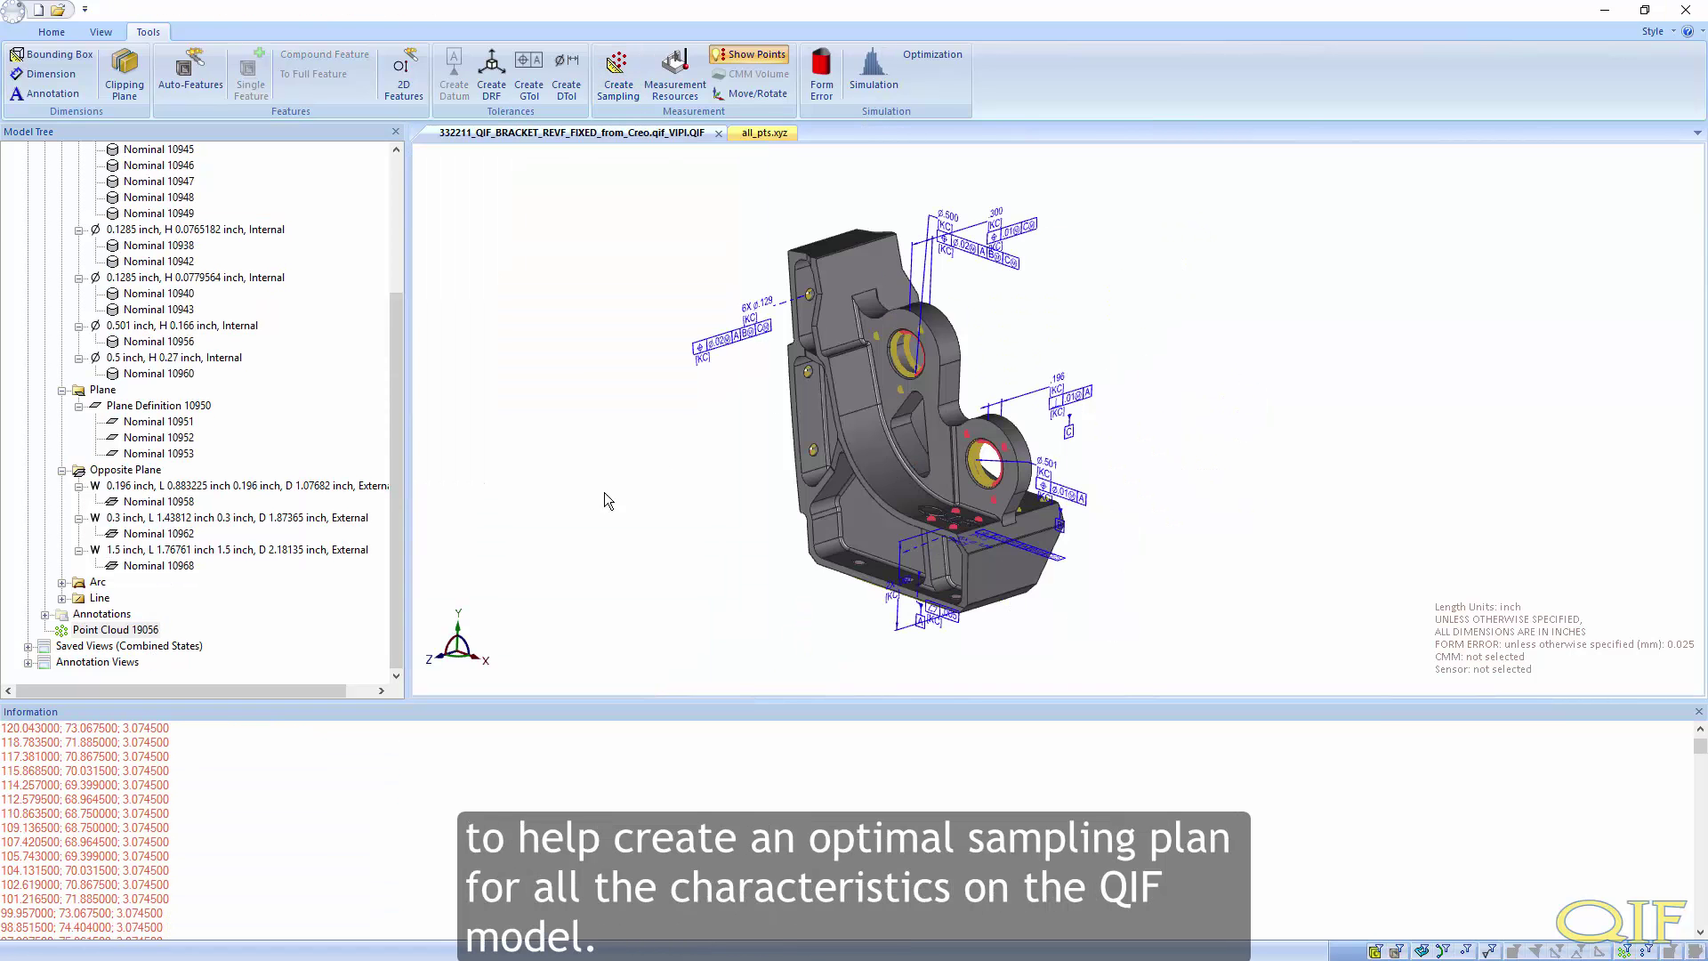
right_click(110, 630)
left_click(160, 732)
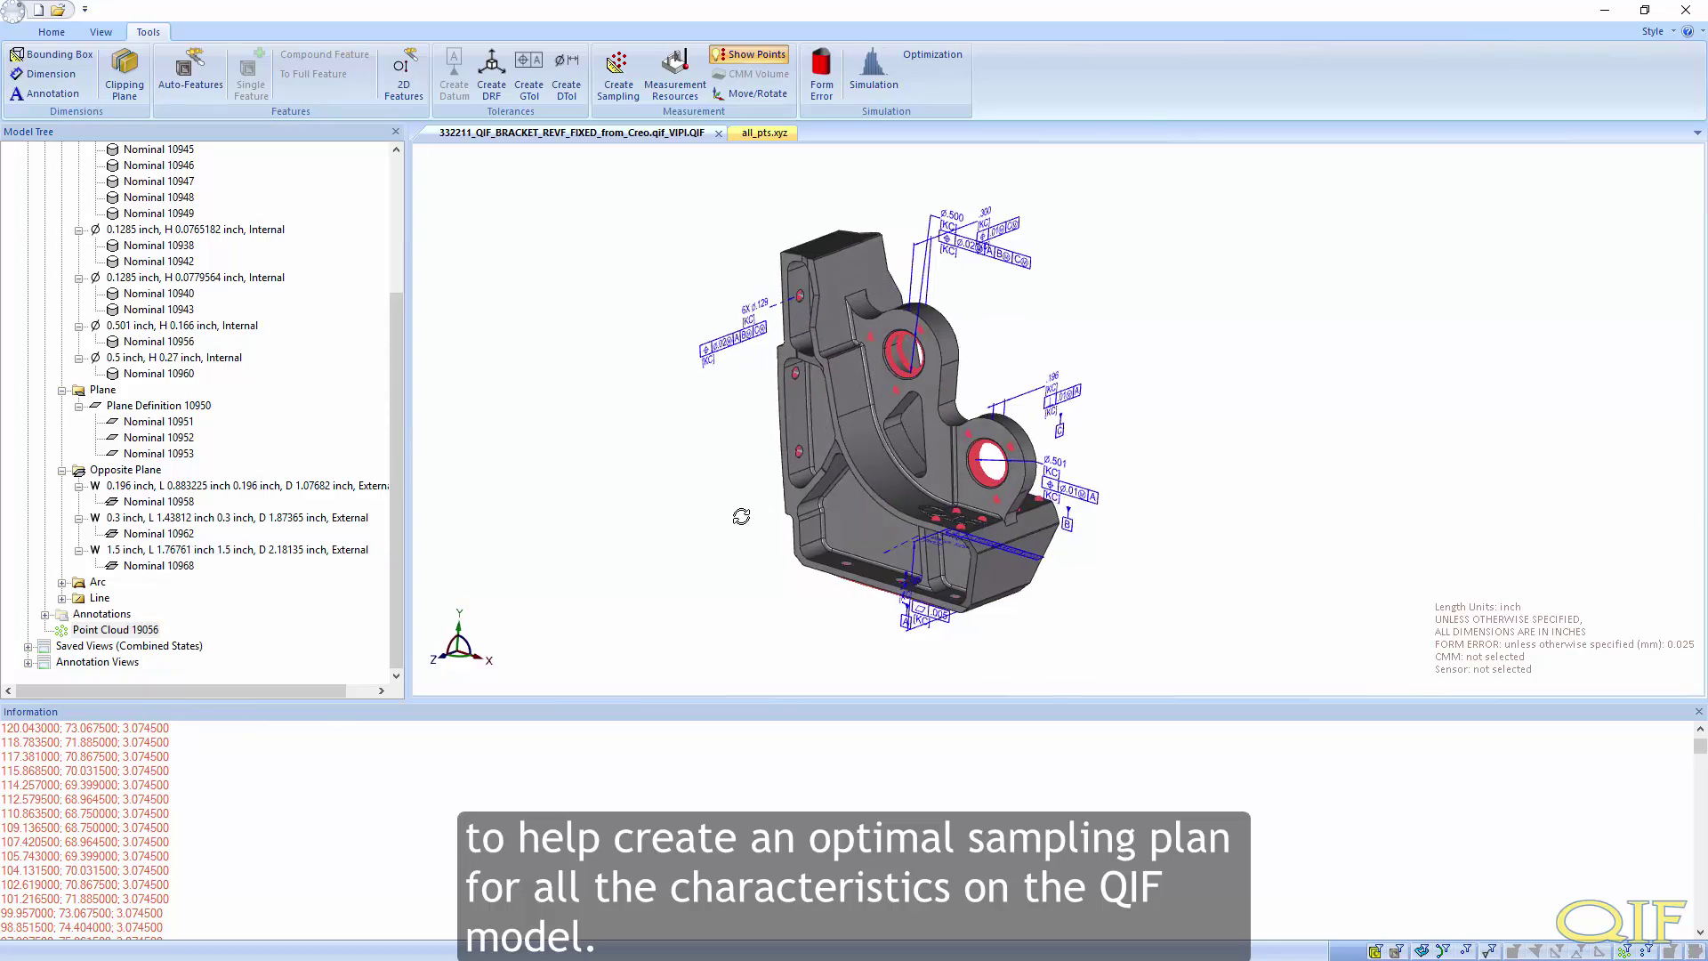
Examine the sampling points on the bracket's holes, lugs and datum A face from several sides
left_click_drag(739, 515, 965, 463)
scroll(837, 392, "up", 7)
scroll(727, 430, "down", 3)
mouse_move(1146, 362)
left_mouse_down()
mouse_move(1205, 386)
mouse_move(1080, 394)
mouse_move(1144, 372)
left_mouse_up()
scroll(980, 540, "down", 1)
left_click_drag(981, 540, 1030, 192)
left_click_drag(630, 655, 677, 498)
scroll(707, 399, "up", 5)
scroll(708, 399, "down", 3)
left_click_drag(801, 427, 926, 648)
scroll(925, 648, "down", 3)
left_click_drag(1039, 503, 1010, 427)
left_click_drag(1010, 427, 1014, 559)
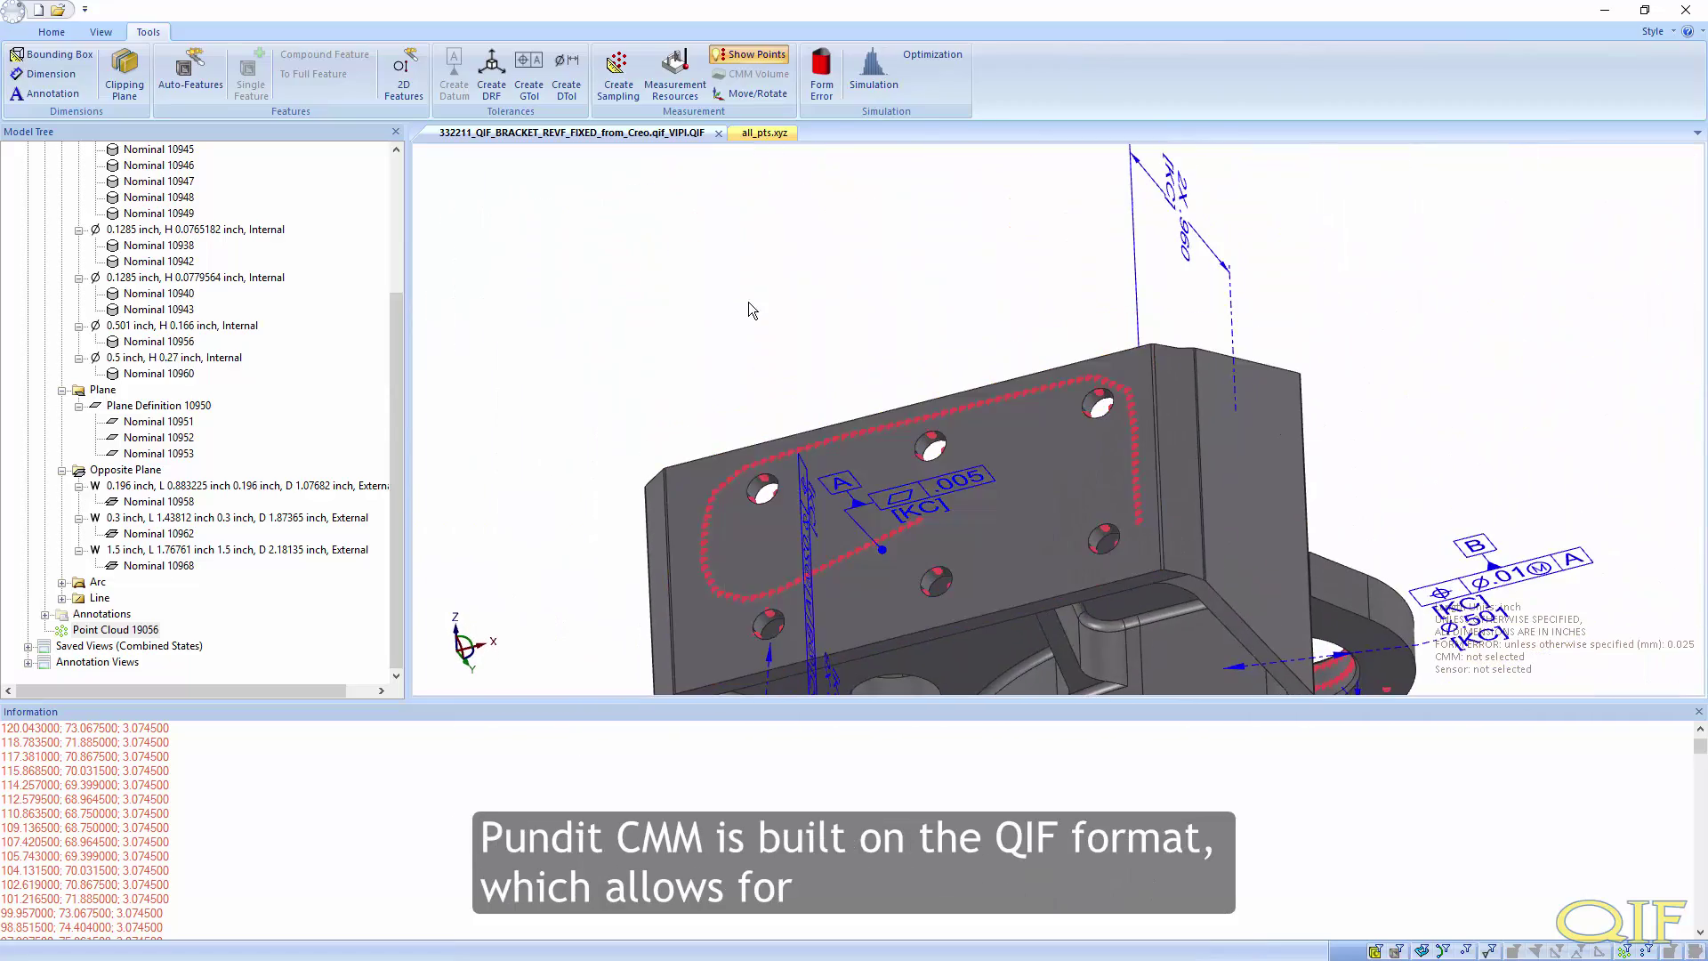
scroll(789, 372, "down", 5)
left_click_drag(789, 372, 848, 437)
scroll(724, 402, "up", 3)
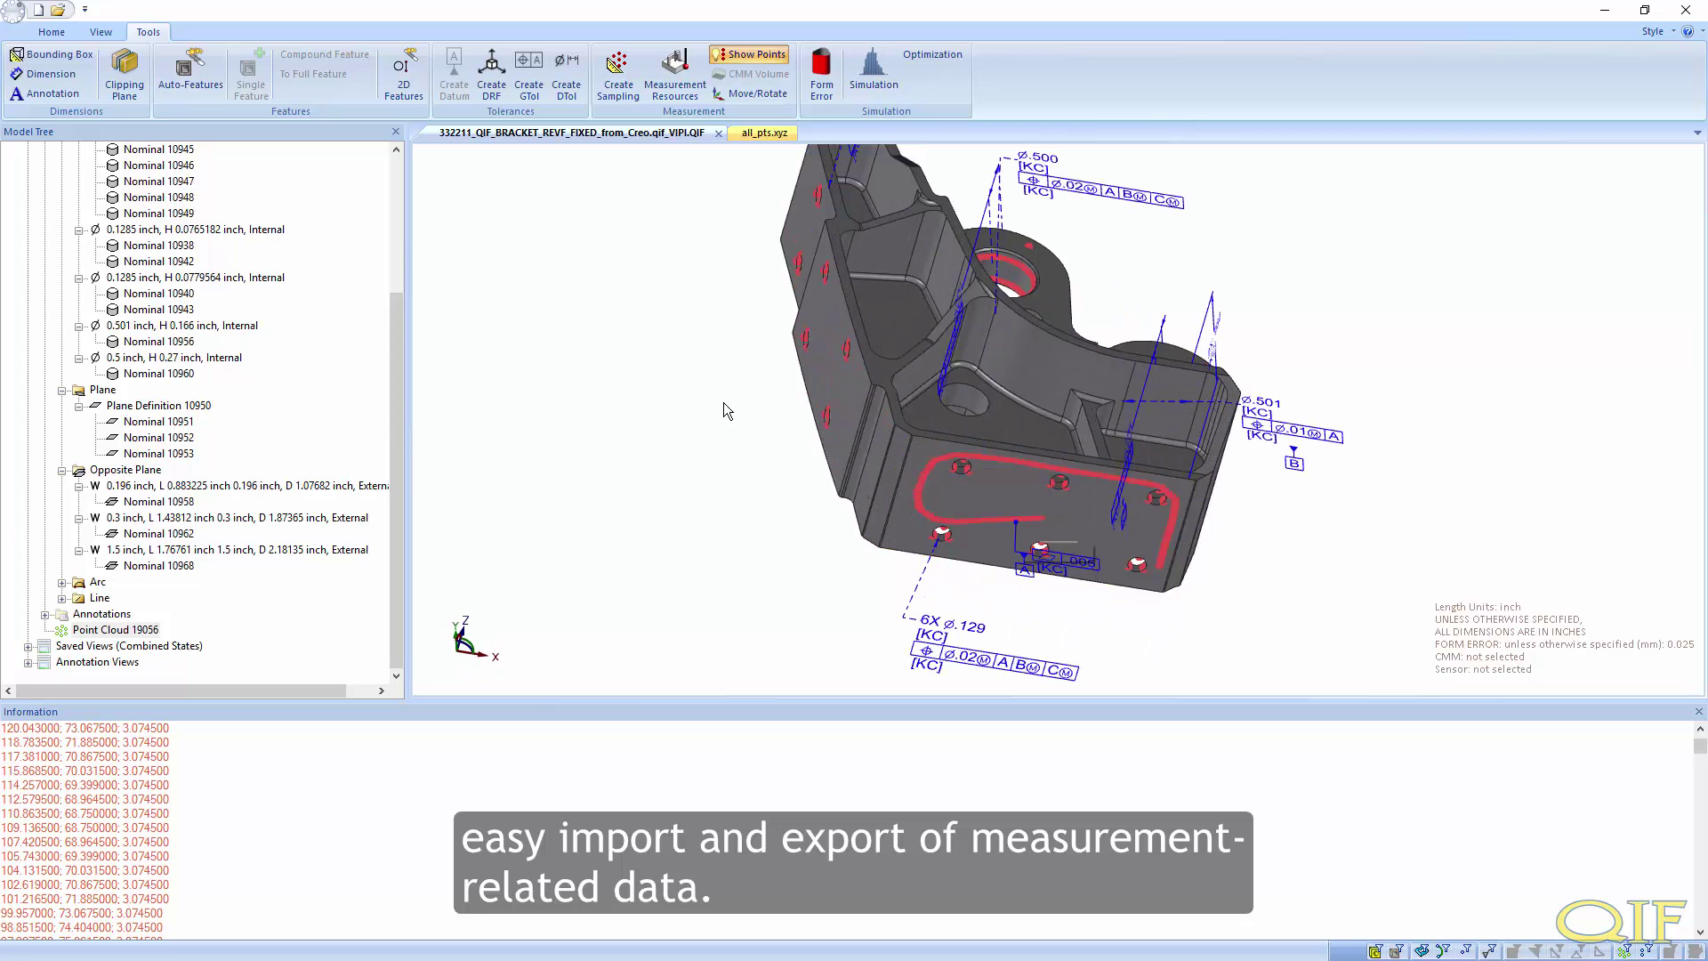
Assign the Fixed Probe of CMM Model A as the measurement sensor
left_click(856, 83)
left_click(520, 124)
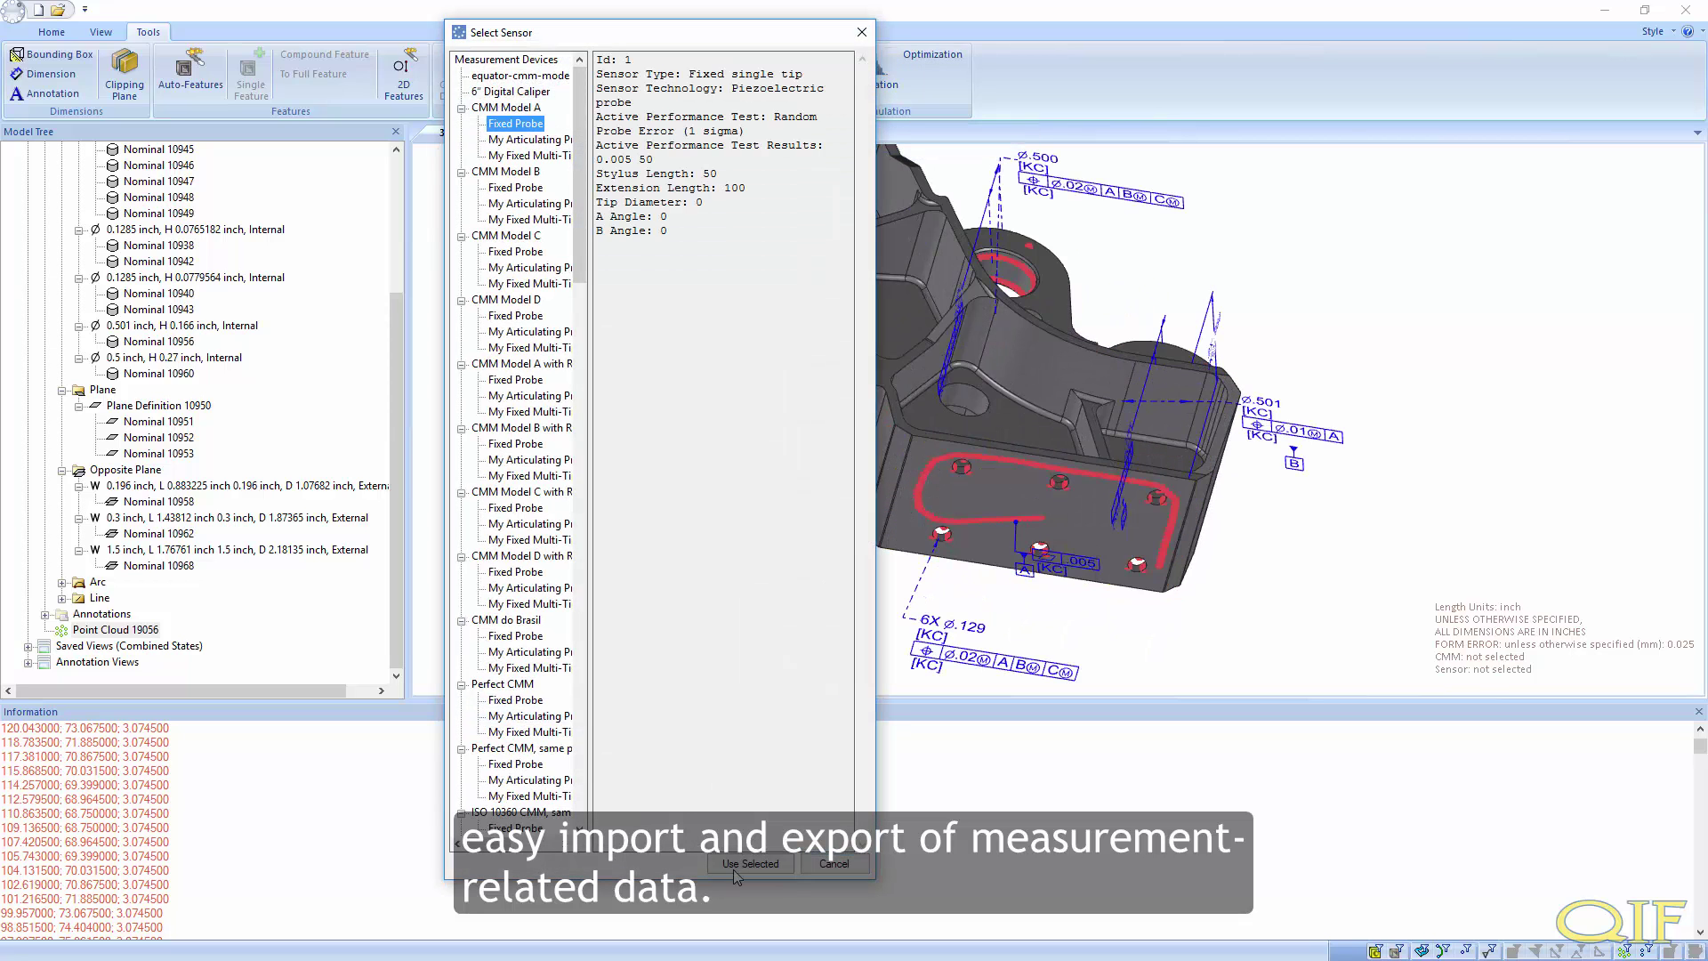
left_click(751, 865)
Open the measurement simulation, enlarge its results and histogram panes, and run it for 100 cycles
left_click(874, 71)
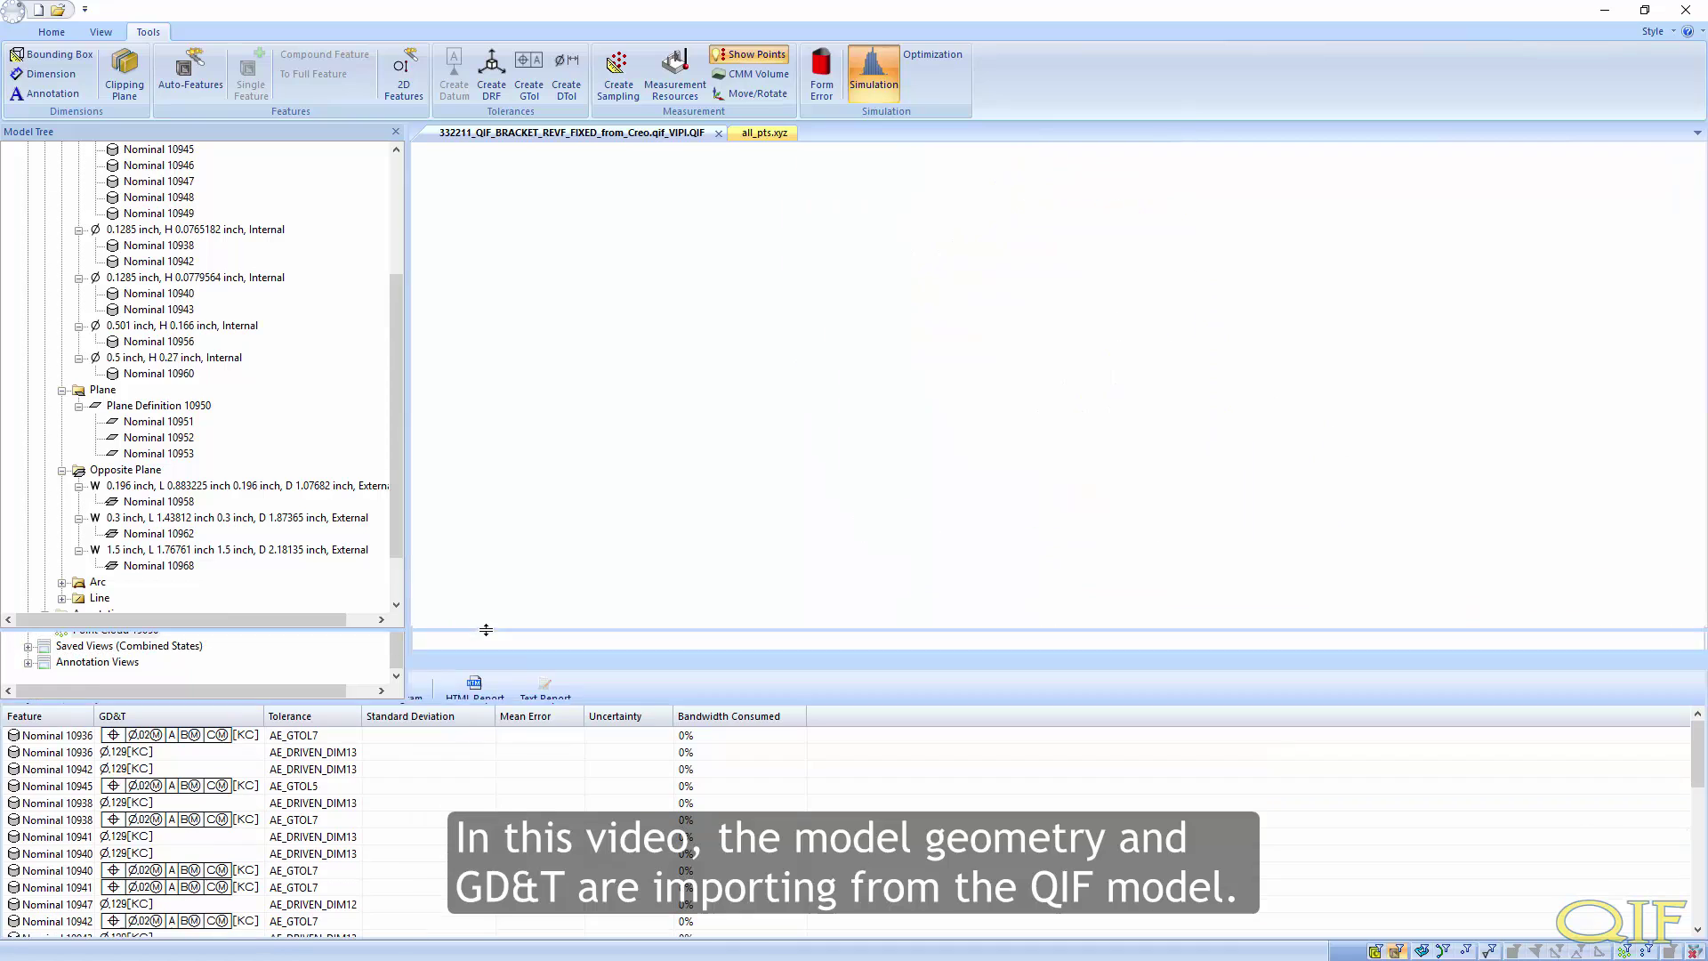
left_click_drag(512, 631, 516, 542)
left_click_drag(1400, 417, 1105, 423)
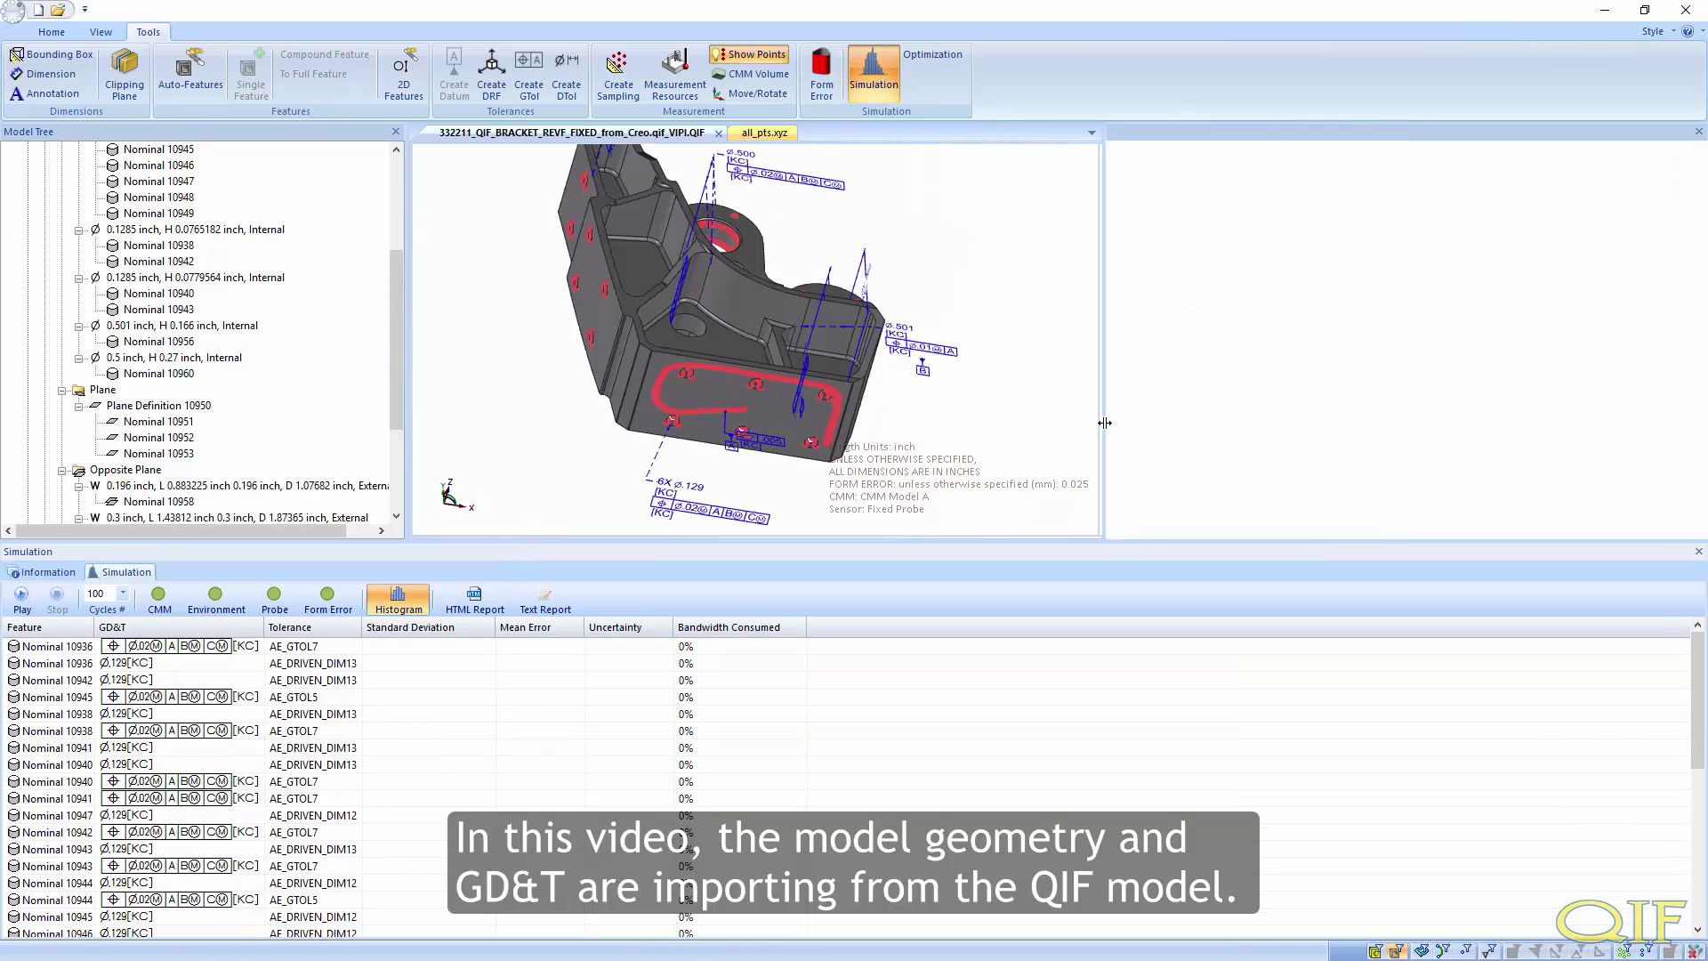
left_click(101, 33)
left_click(1243, 77)
left_click(158, 35)
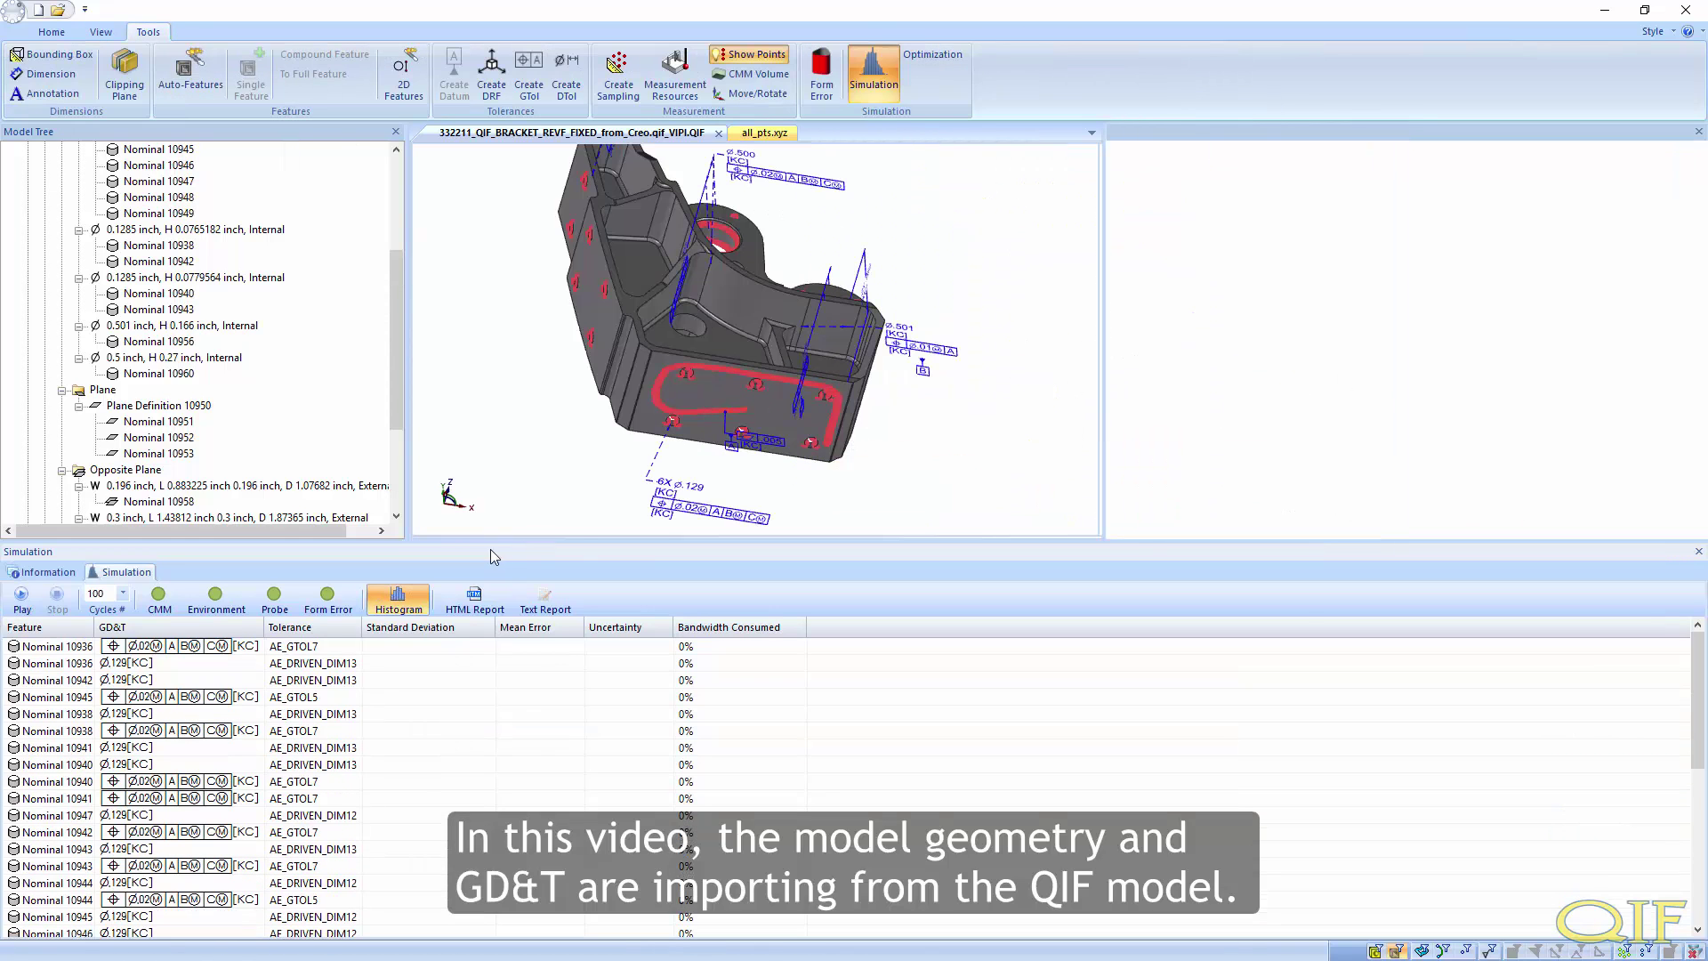
left_click_drag(489, 547, 489, 527)
left_click(25, 577)
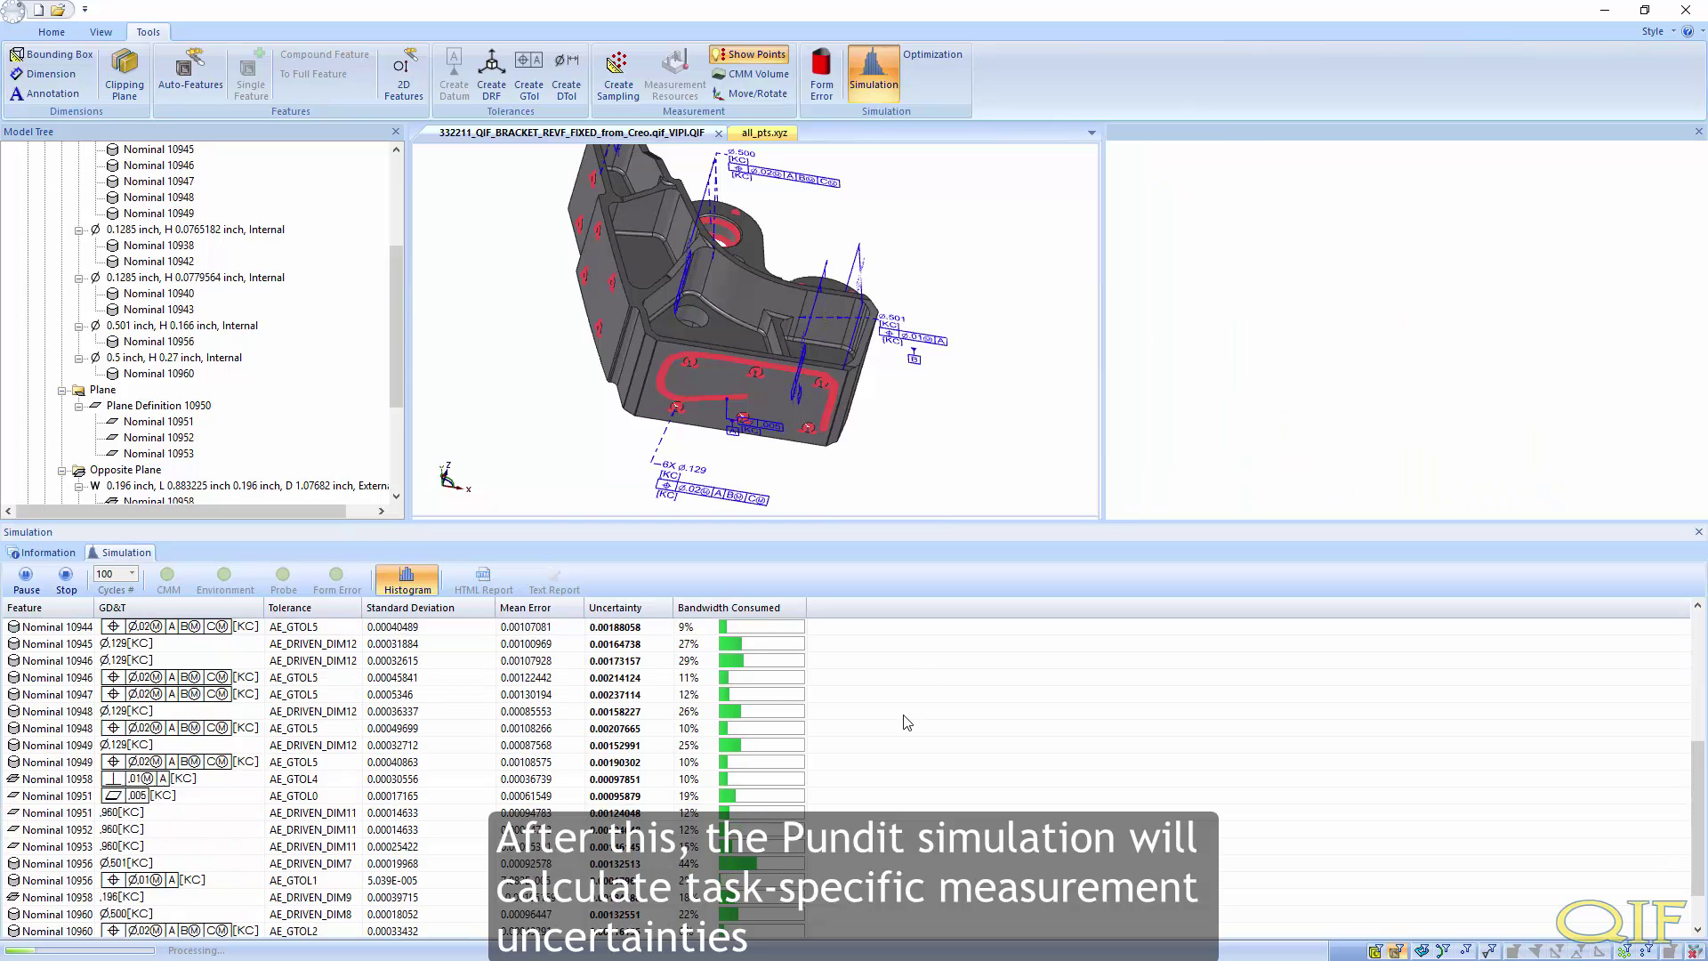
left_click(623, 660)
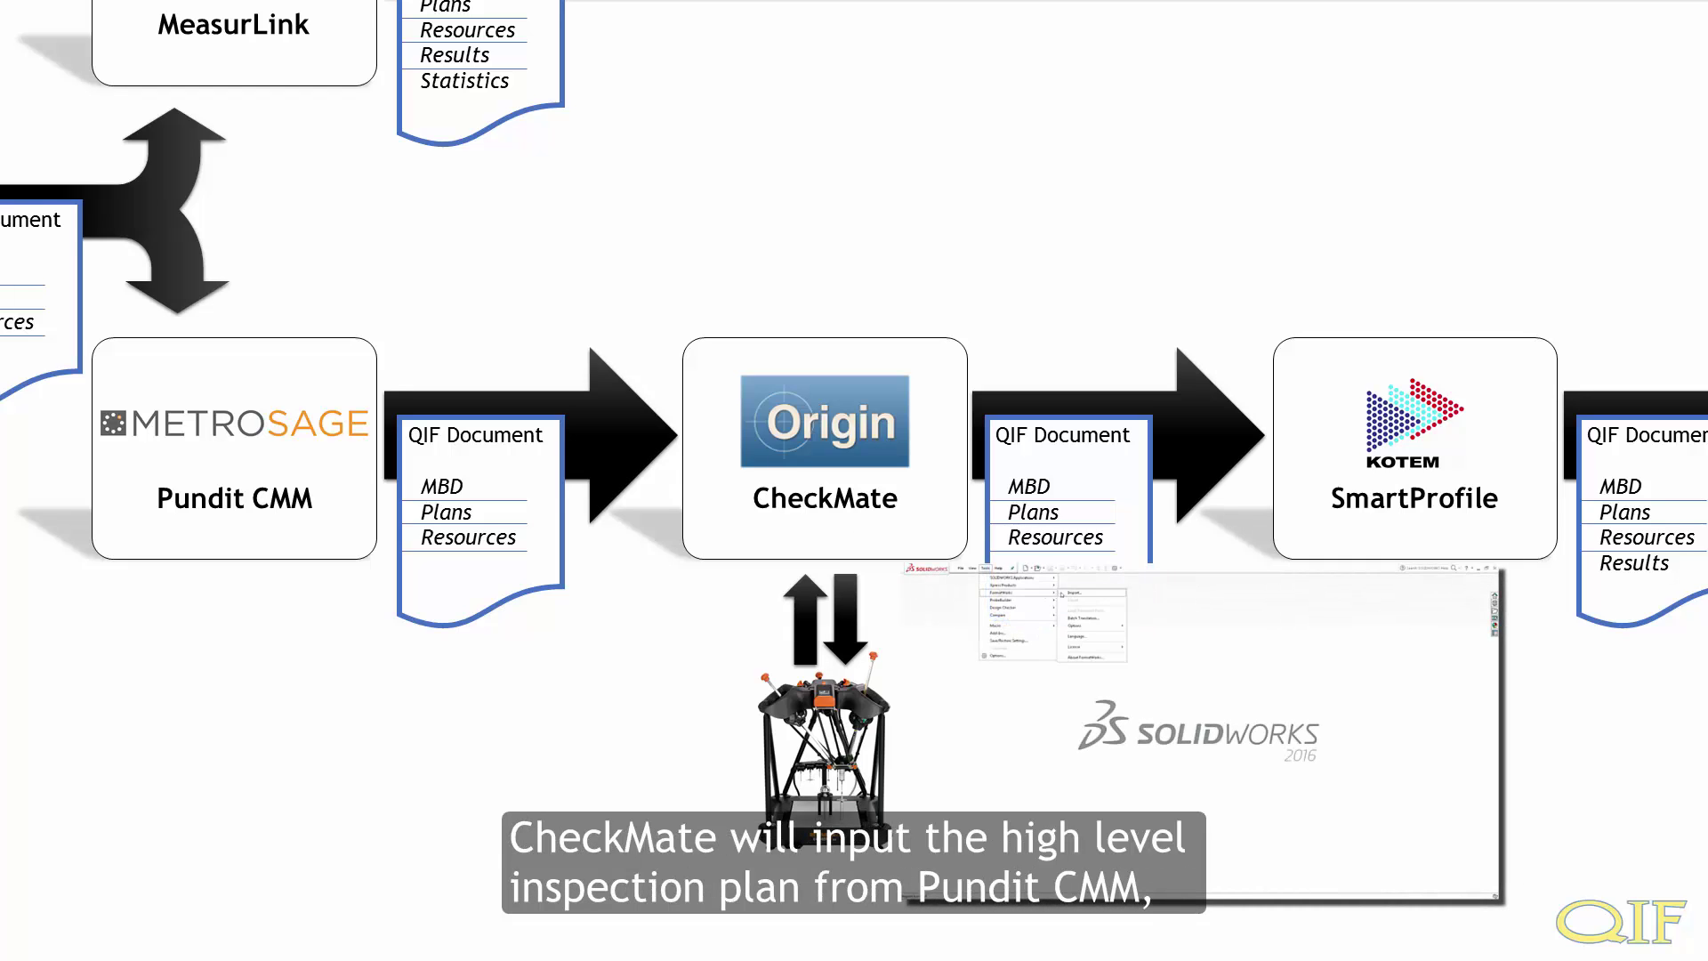
In SOLIDWORKS, import 332211_QIF_BRACKET_REVF_FIXED_from_Creo.pundit.qif through FormatWorks without previewing the processing file
left_click(578, 172)
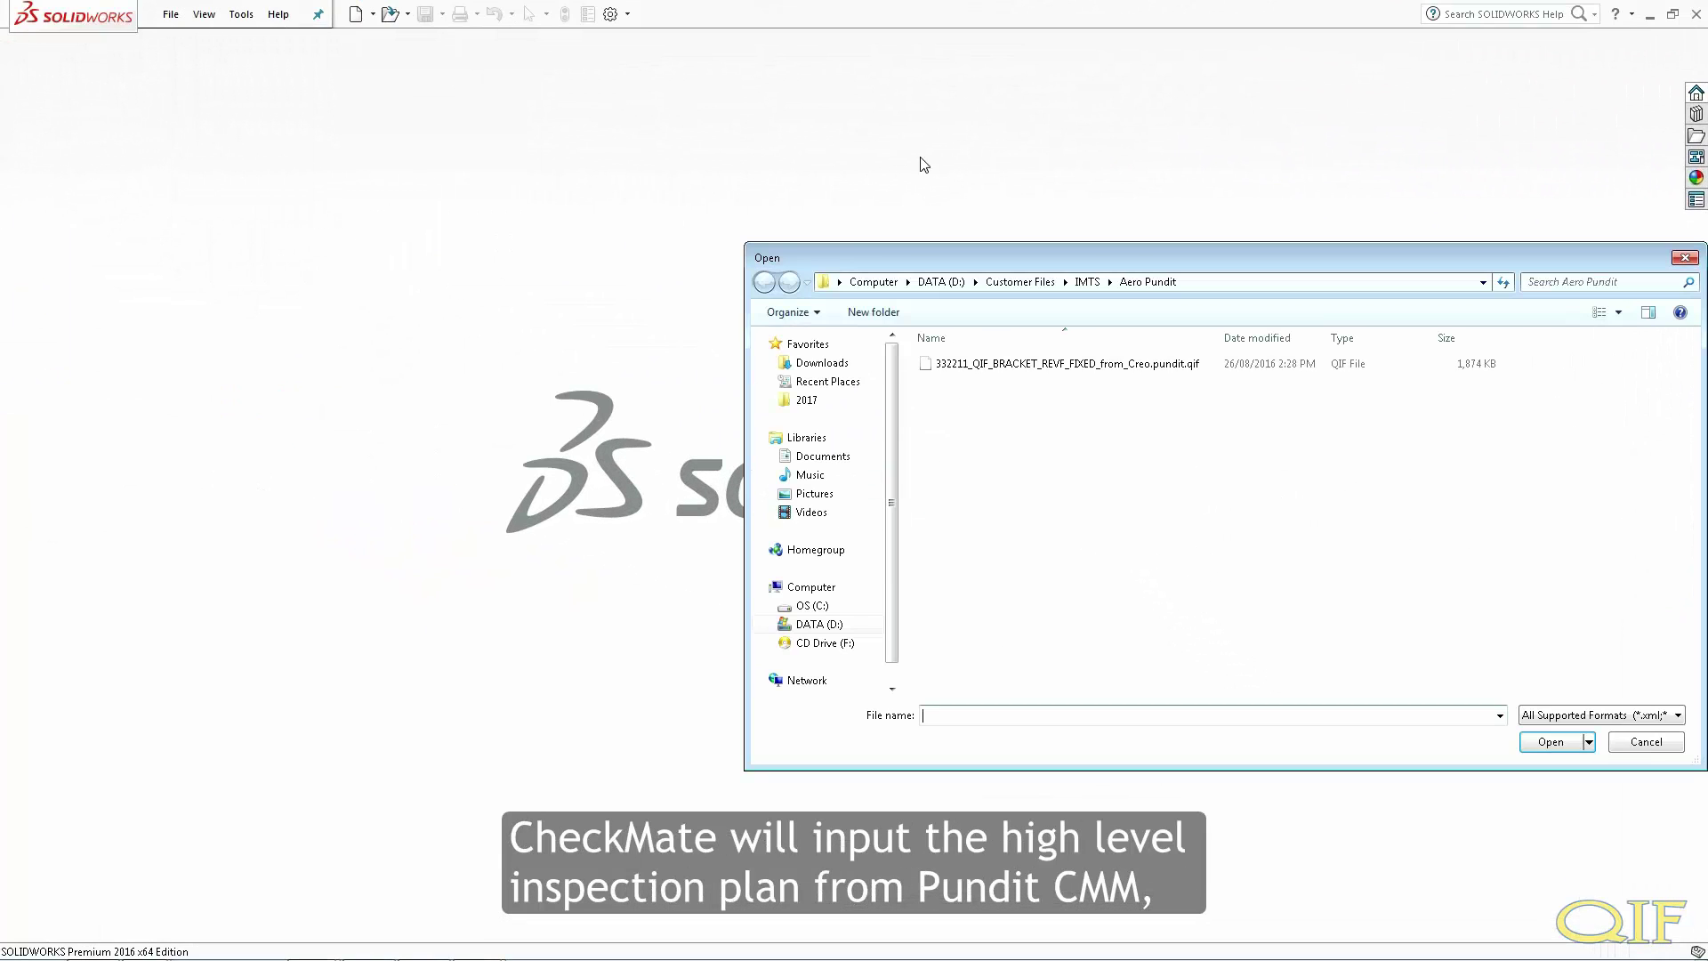
left_click(1068, 365)
left_click(1553, 742)
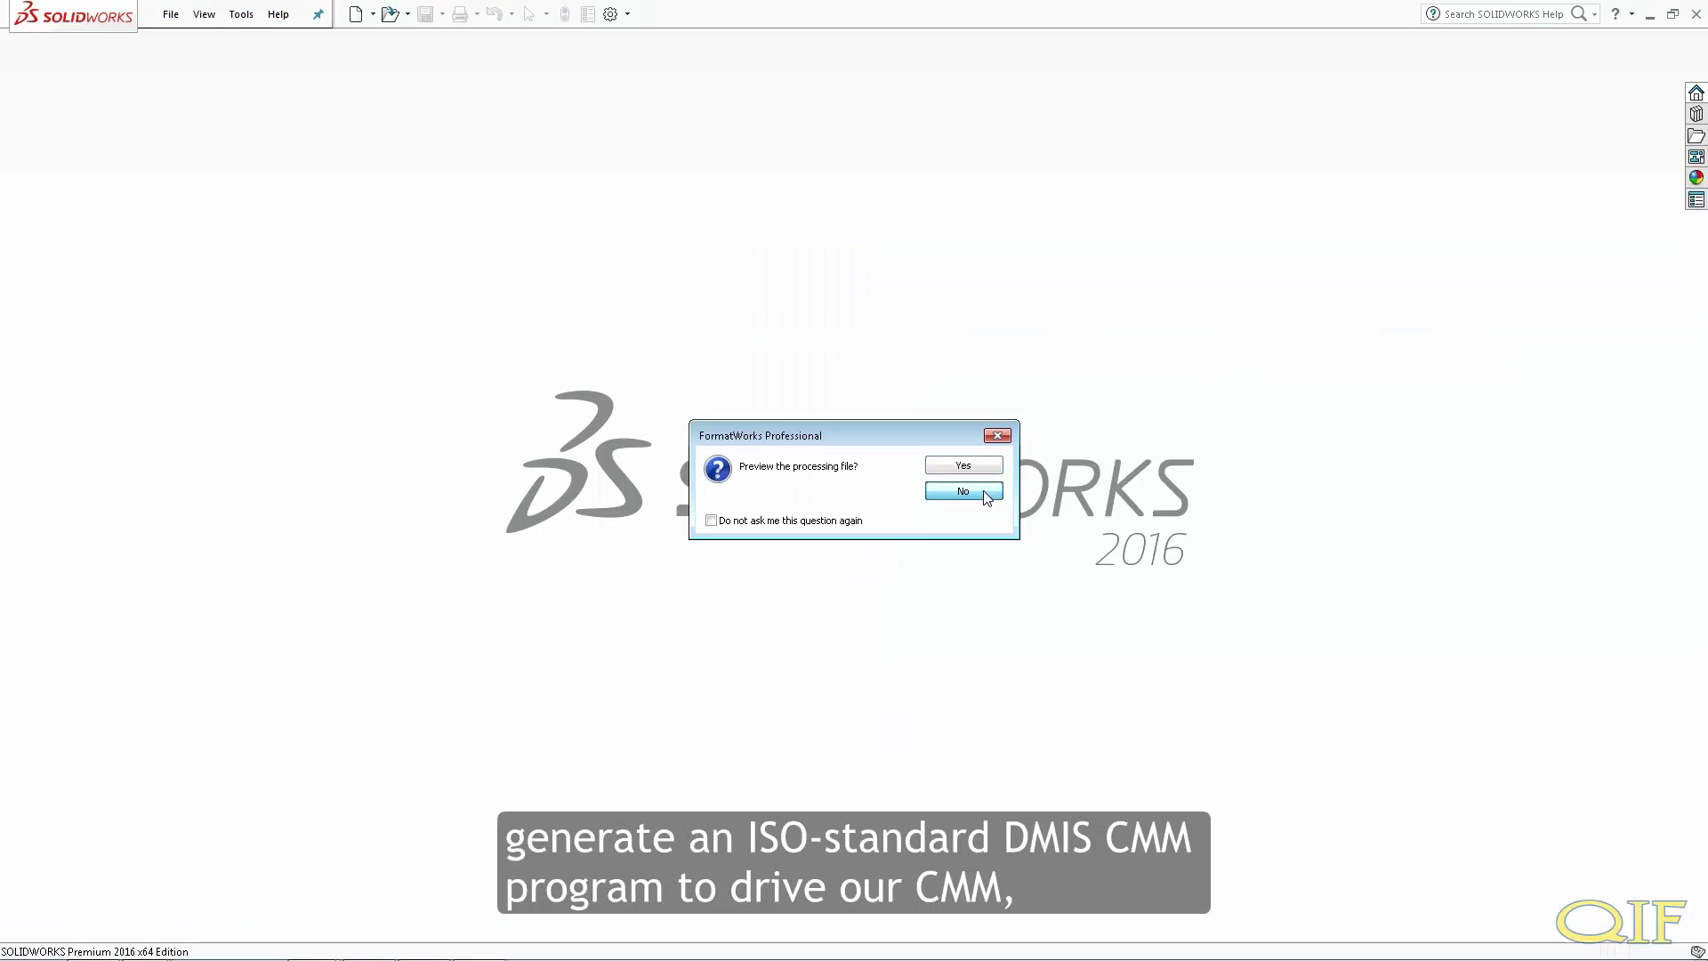
left_click(970, 495)
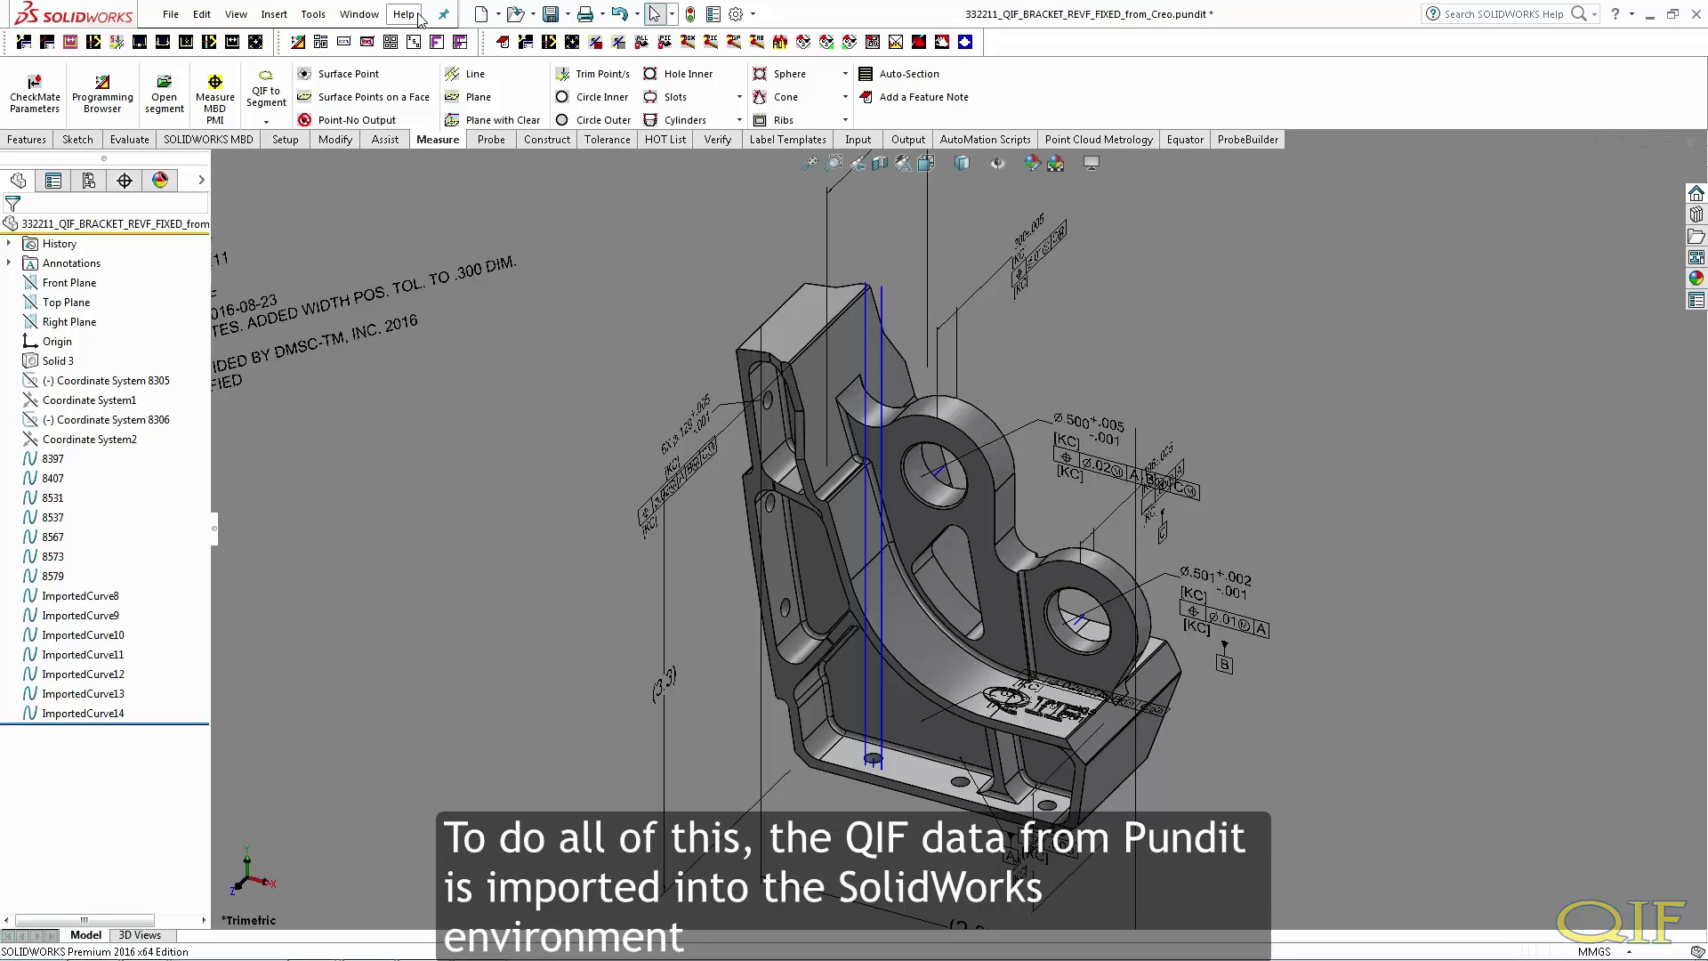
Open the CheckMate browser and load 332211_QIF_BRACKET_REVF_FIXED_from_Creo.pundit.qif into a program segment using the QIF NO AUTO option
left_click(299, 44)
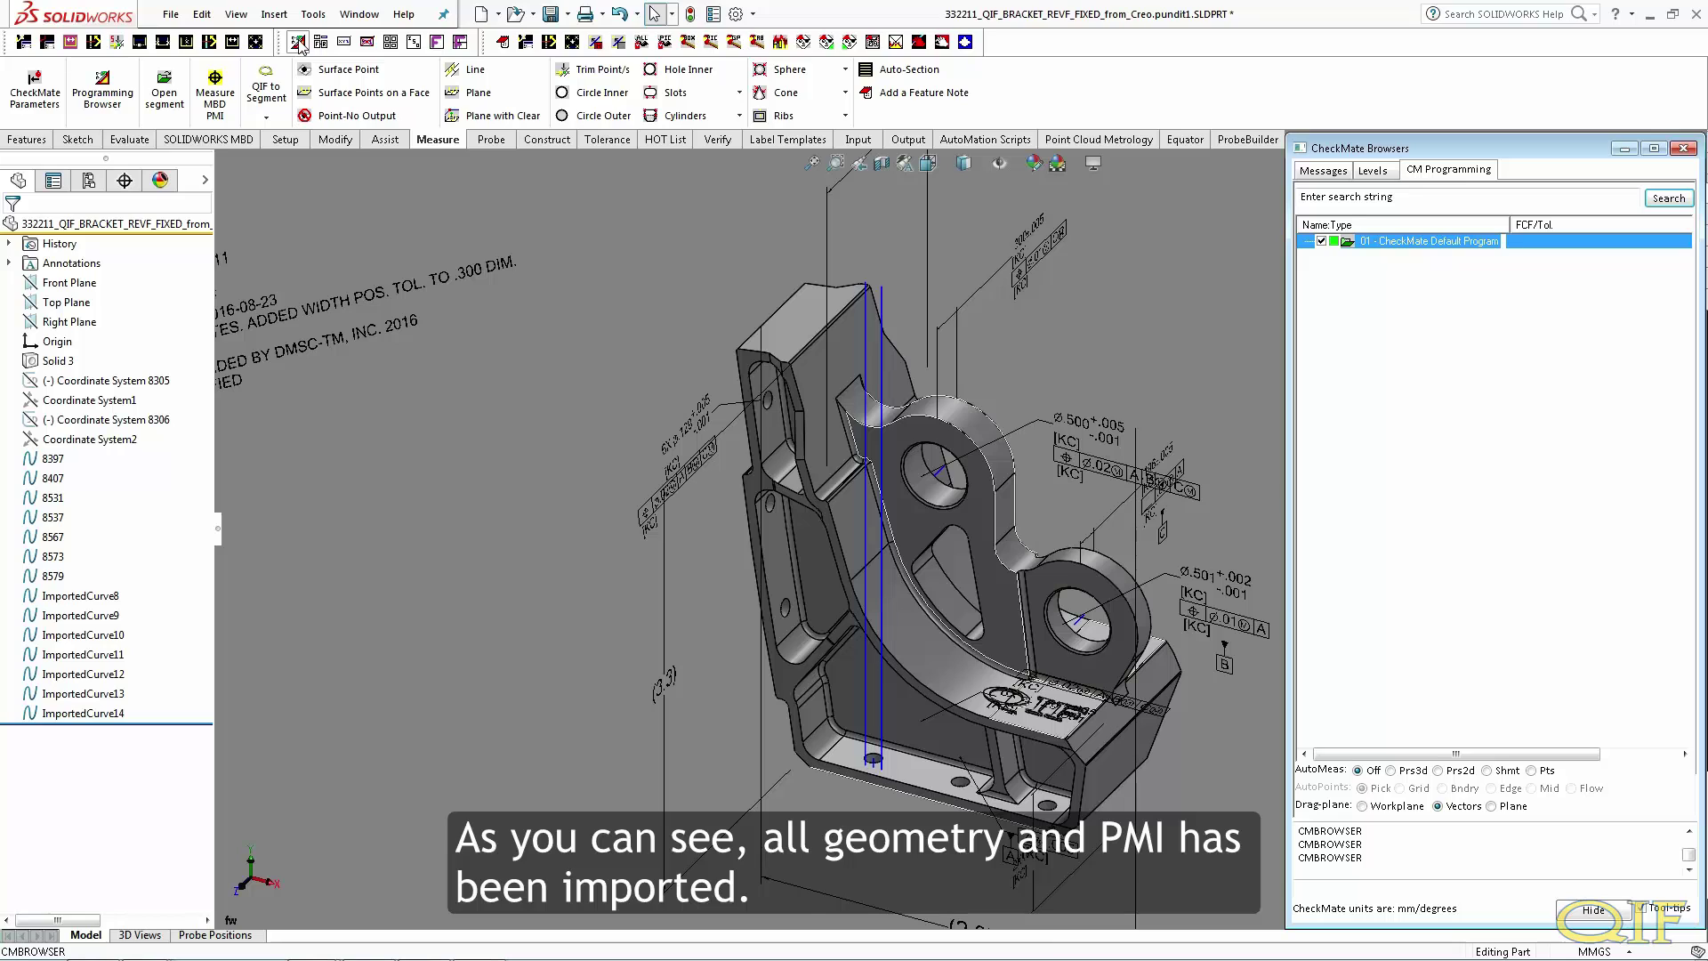
left_click(266, 117)
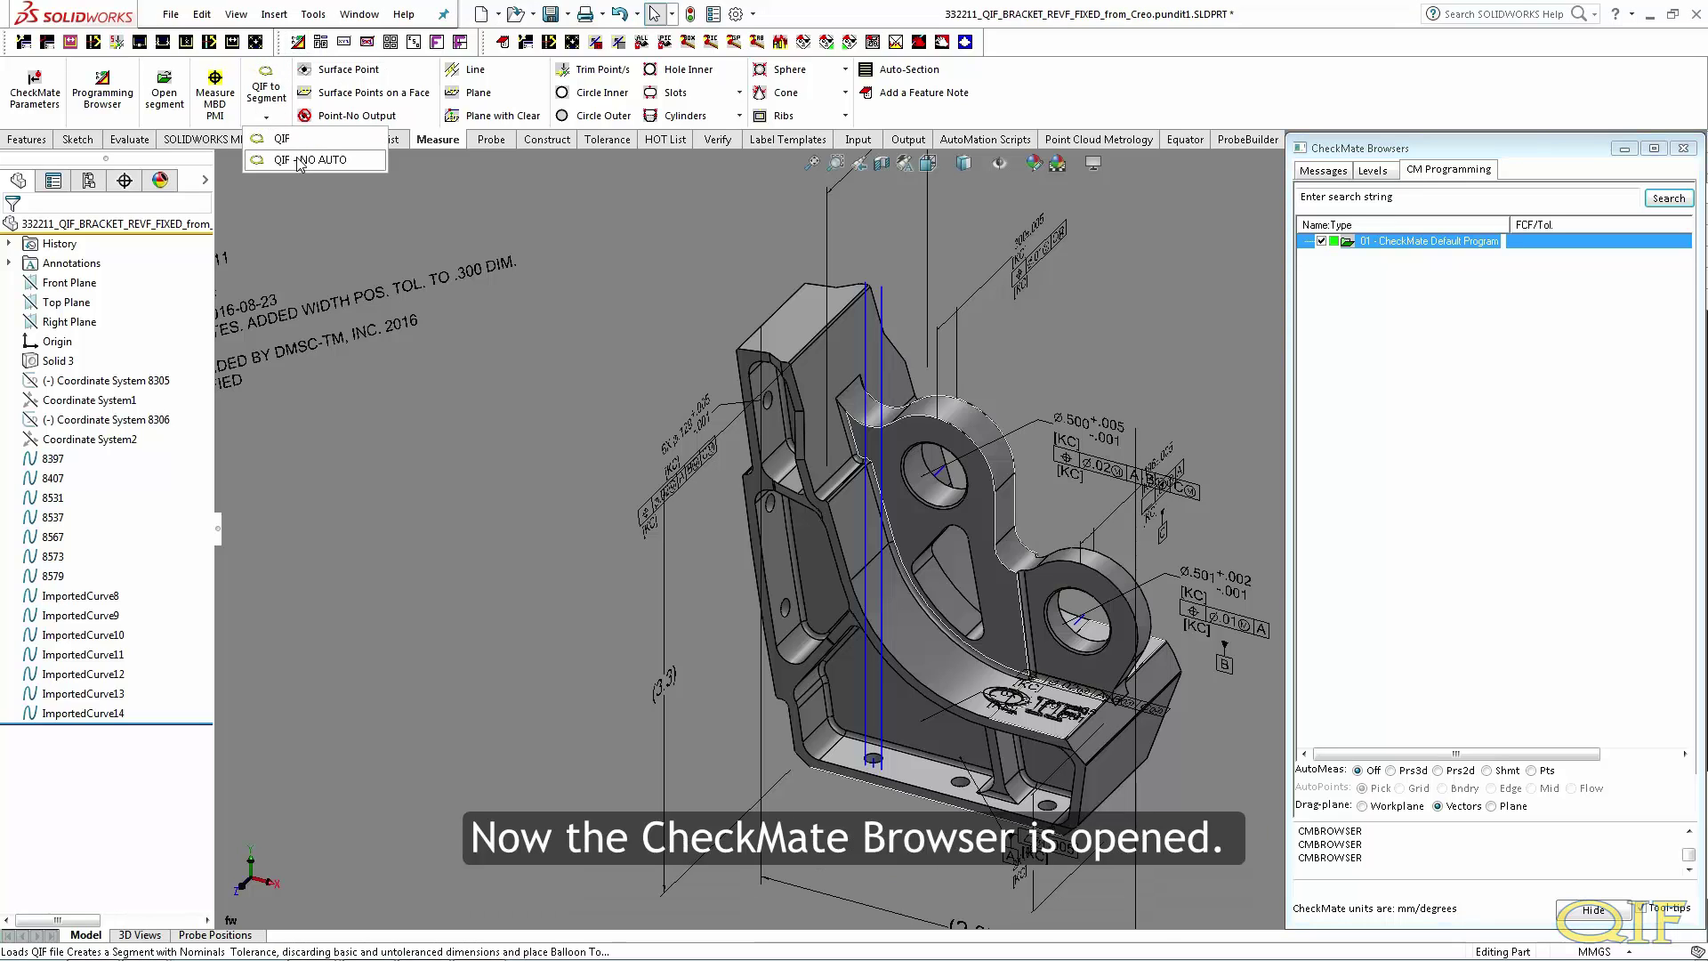
left_click(300, 160)
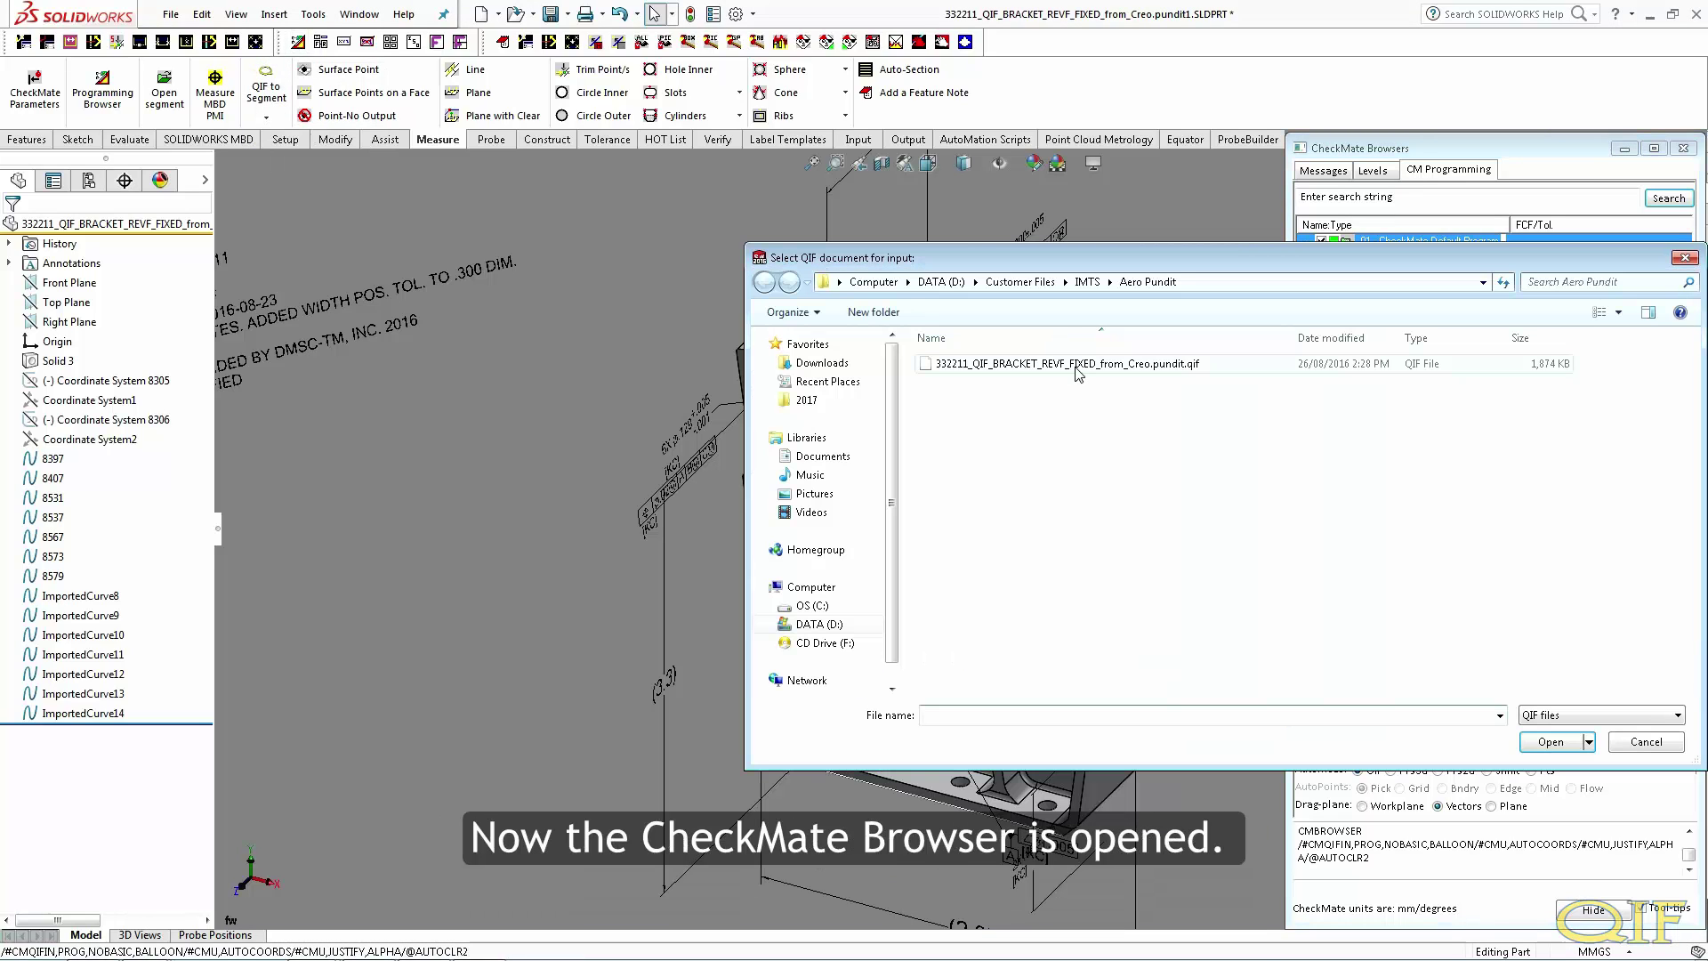
left_click(1078, 364)
left_click(1551, 742)
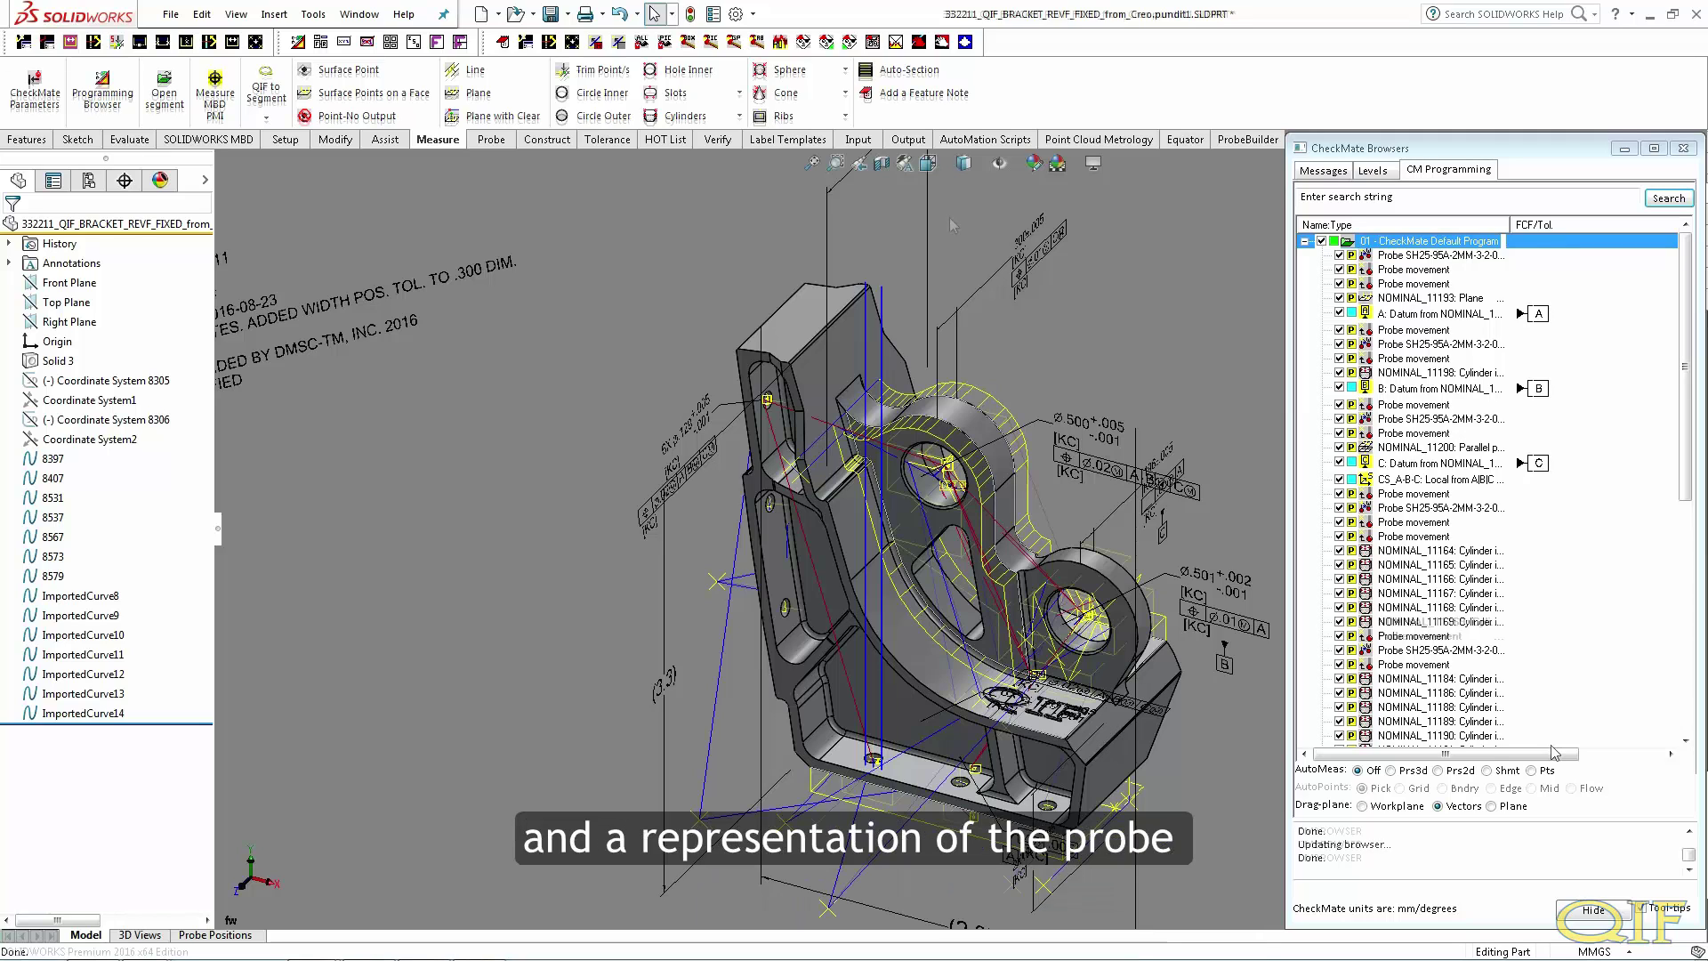
Orient the bracket to the saved sim view and output the CheckMate Default Program segment for simulation
left_click(937, 169)
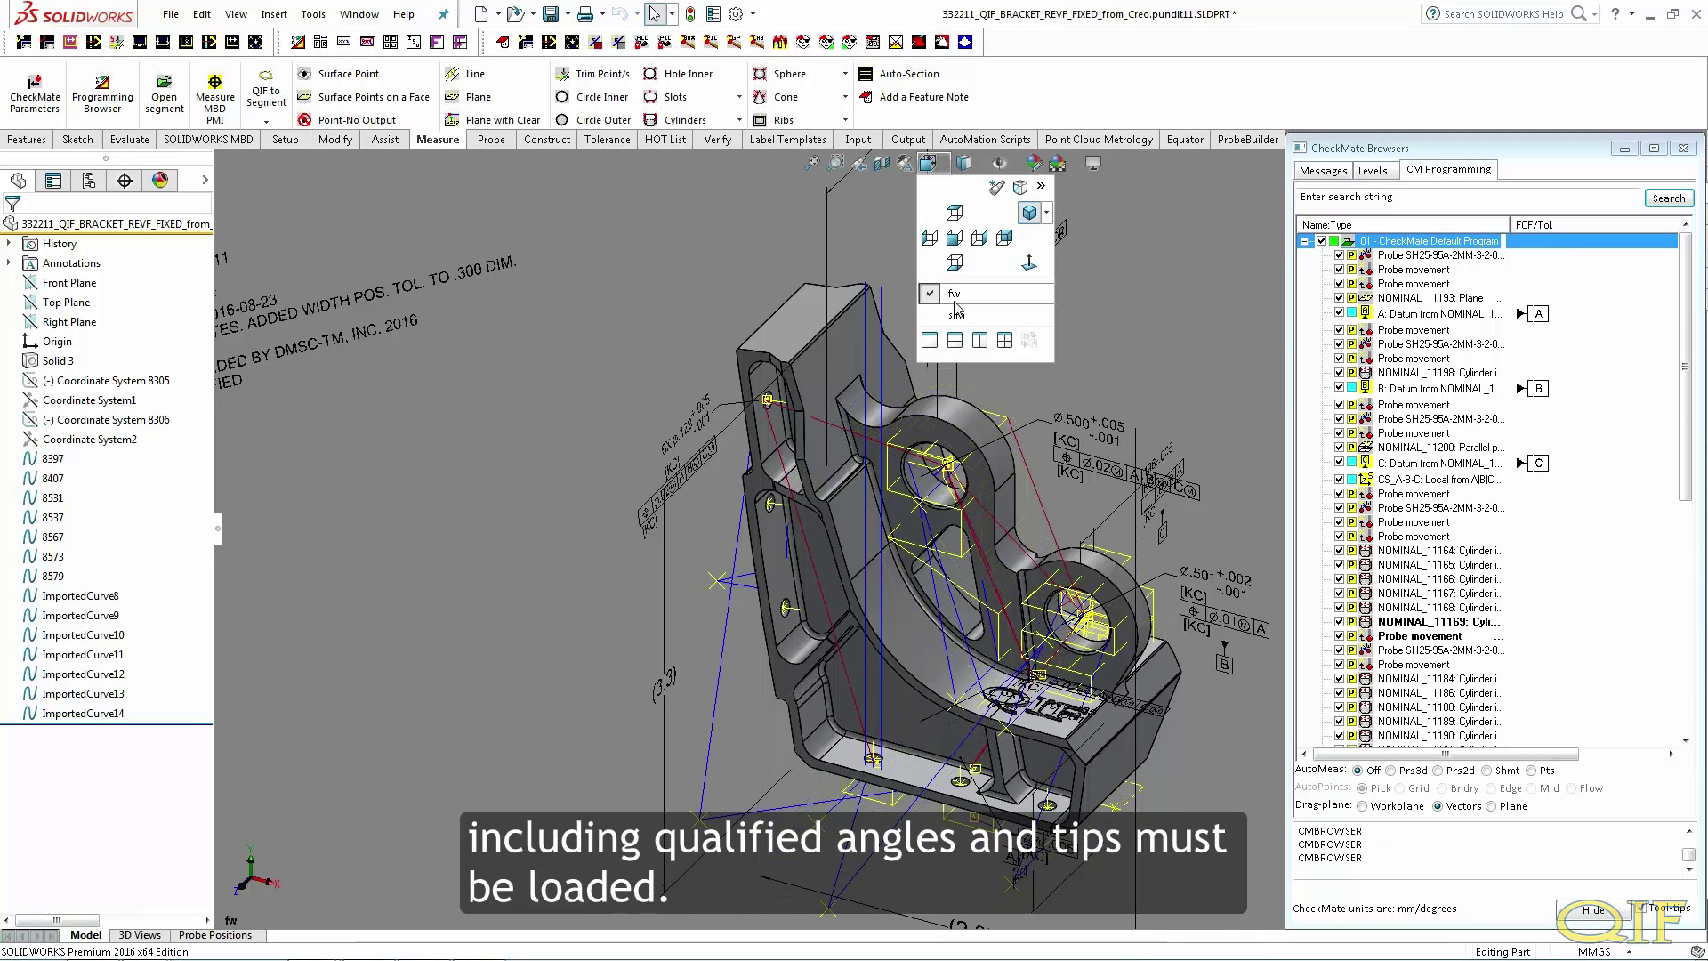
left_click(1047, 315)
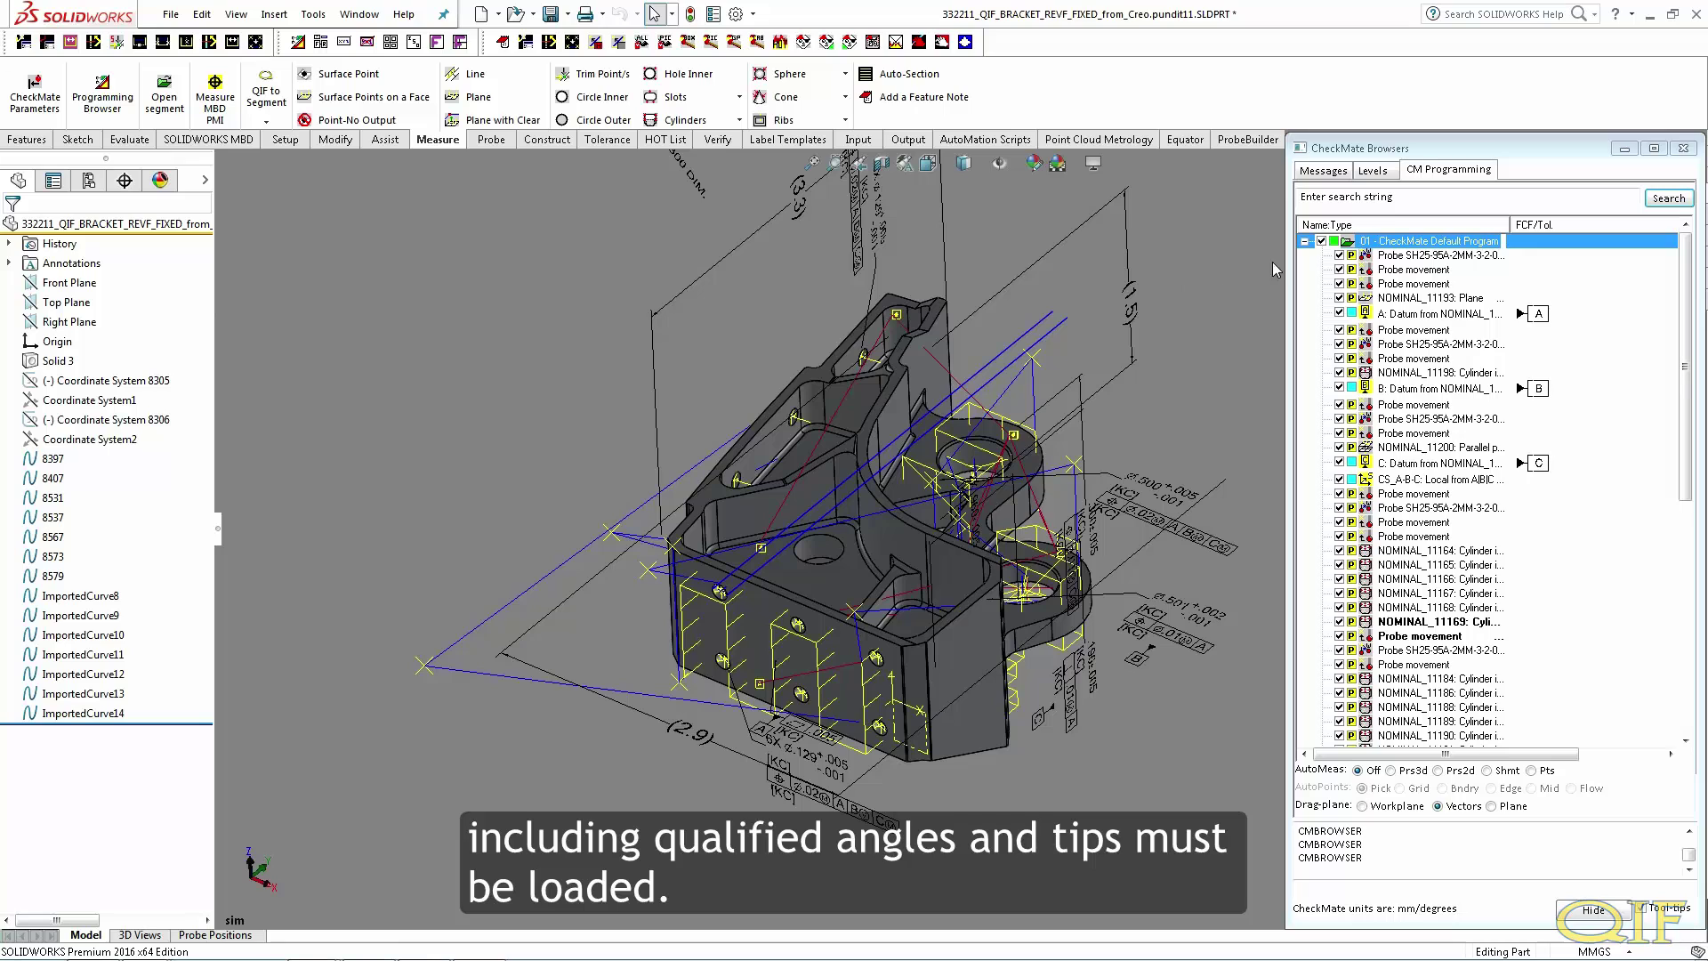
right_click(1403, 241)
left_click(1452, 252)
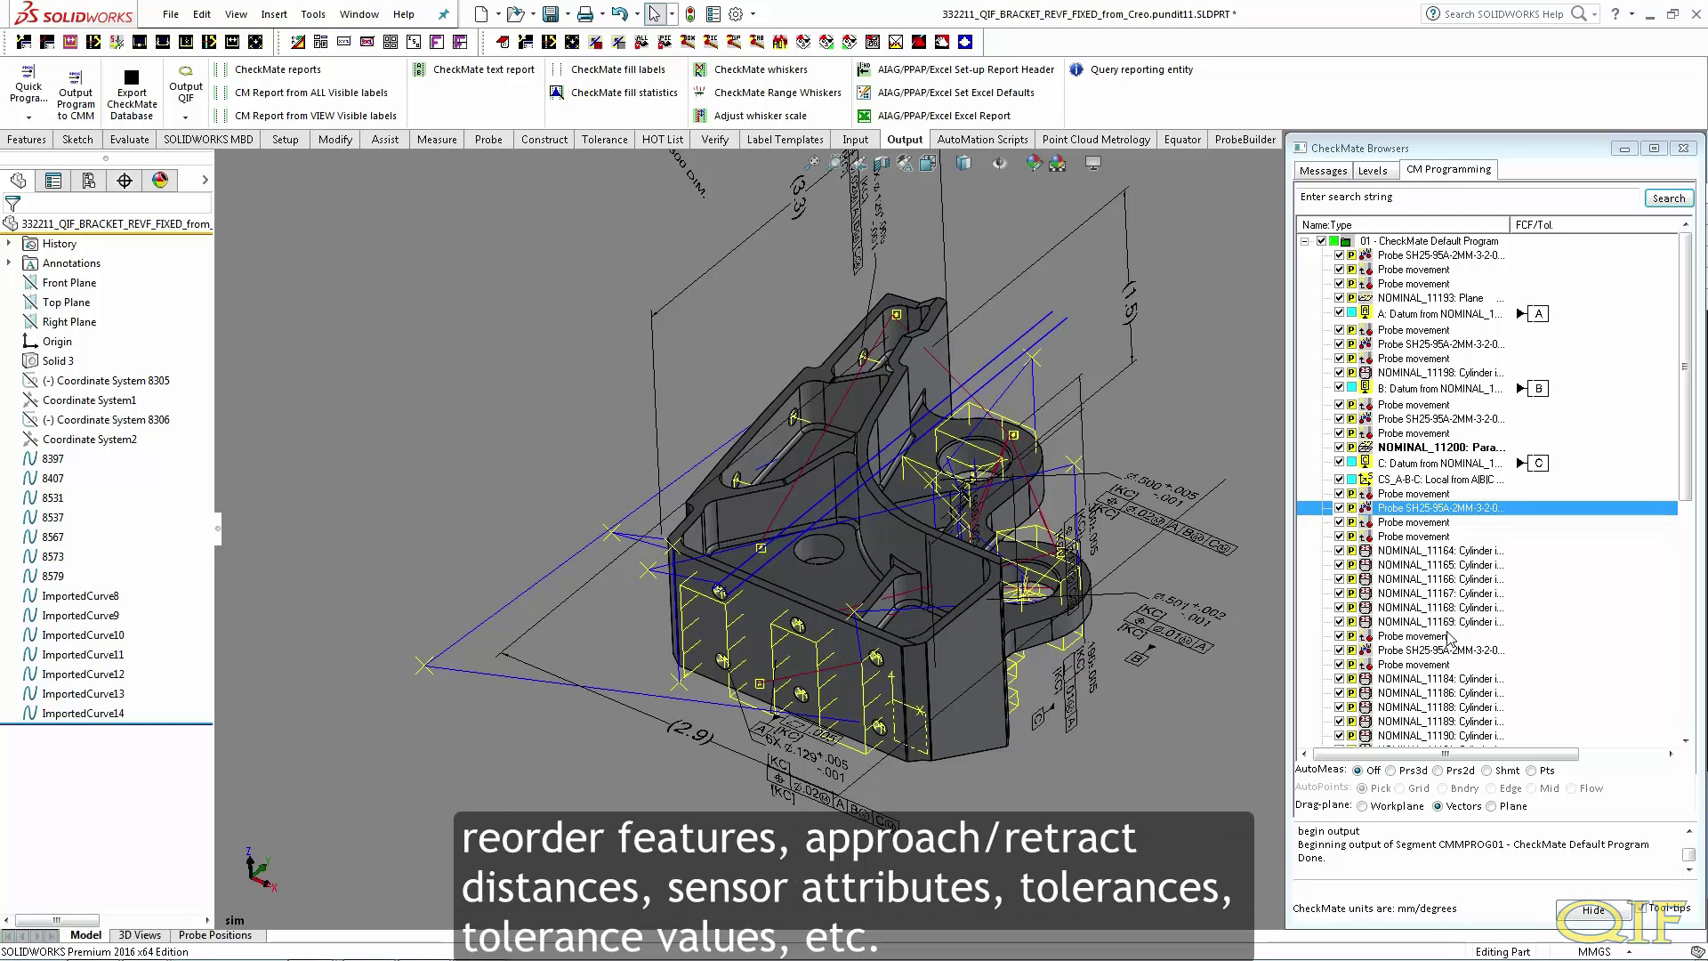
Output the CheckMate Default Program as a DMIS program for the Renishaw Modus for Equator target, saved as EQUATOR.DMI
left_click(81, 90)
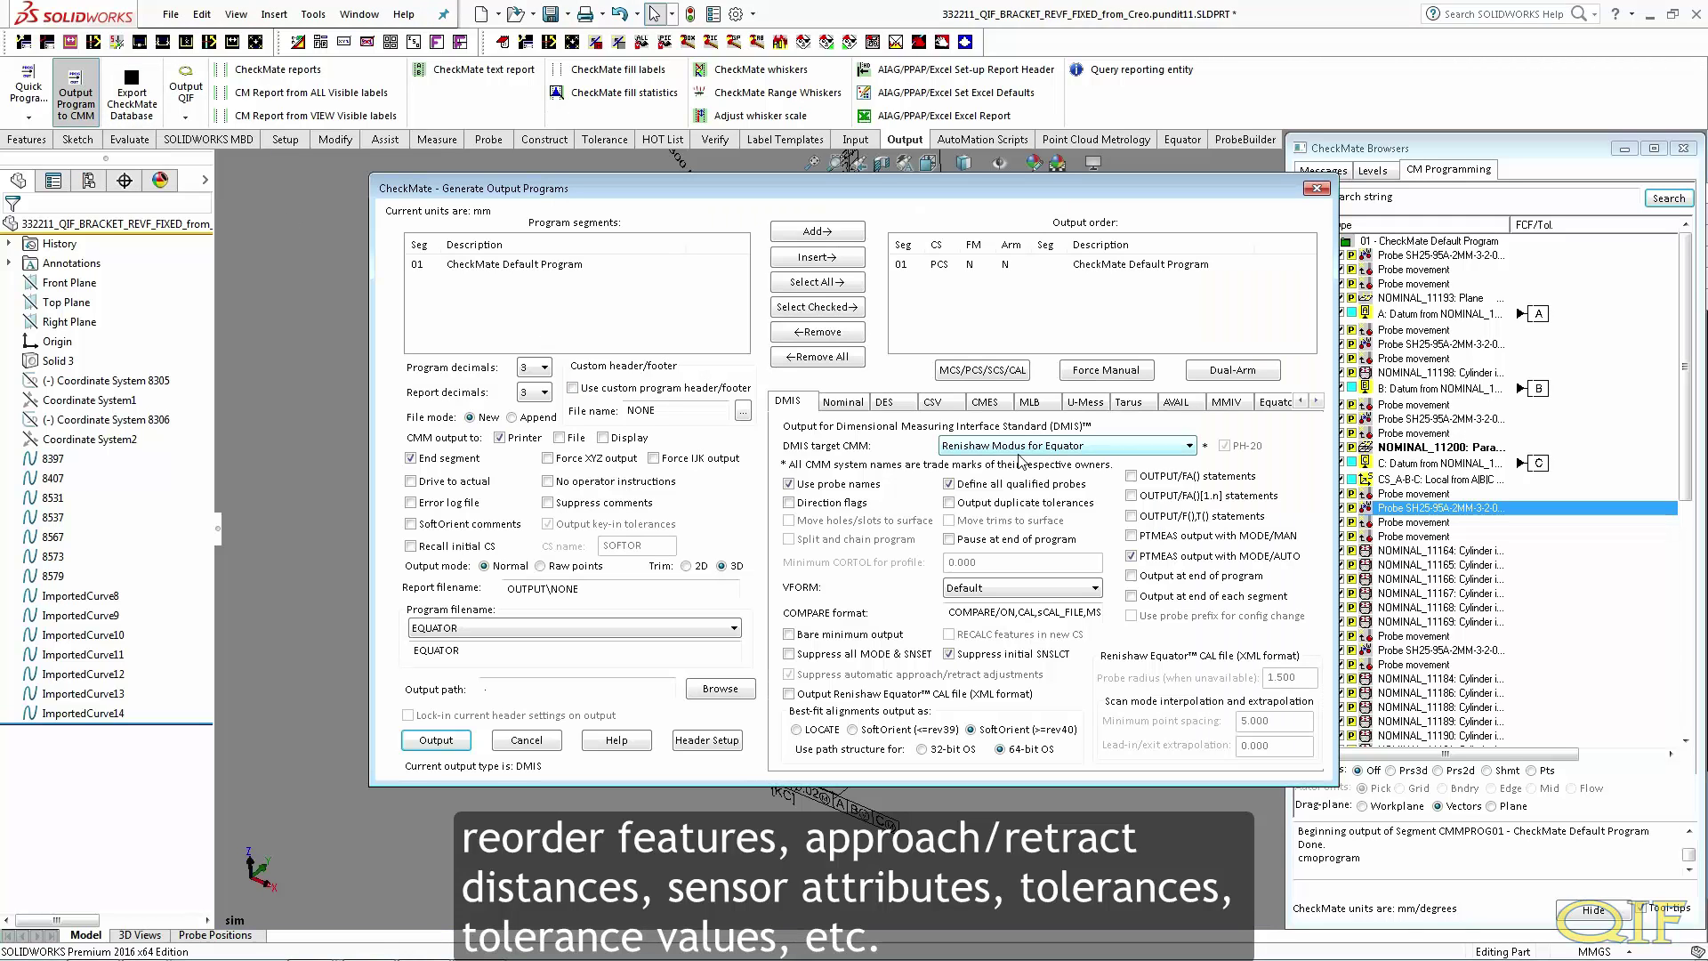
left_click(1192, 447)
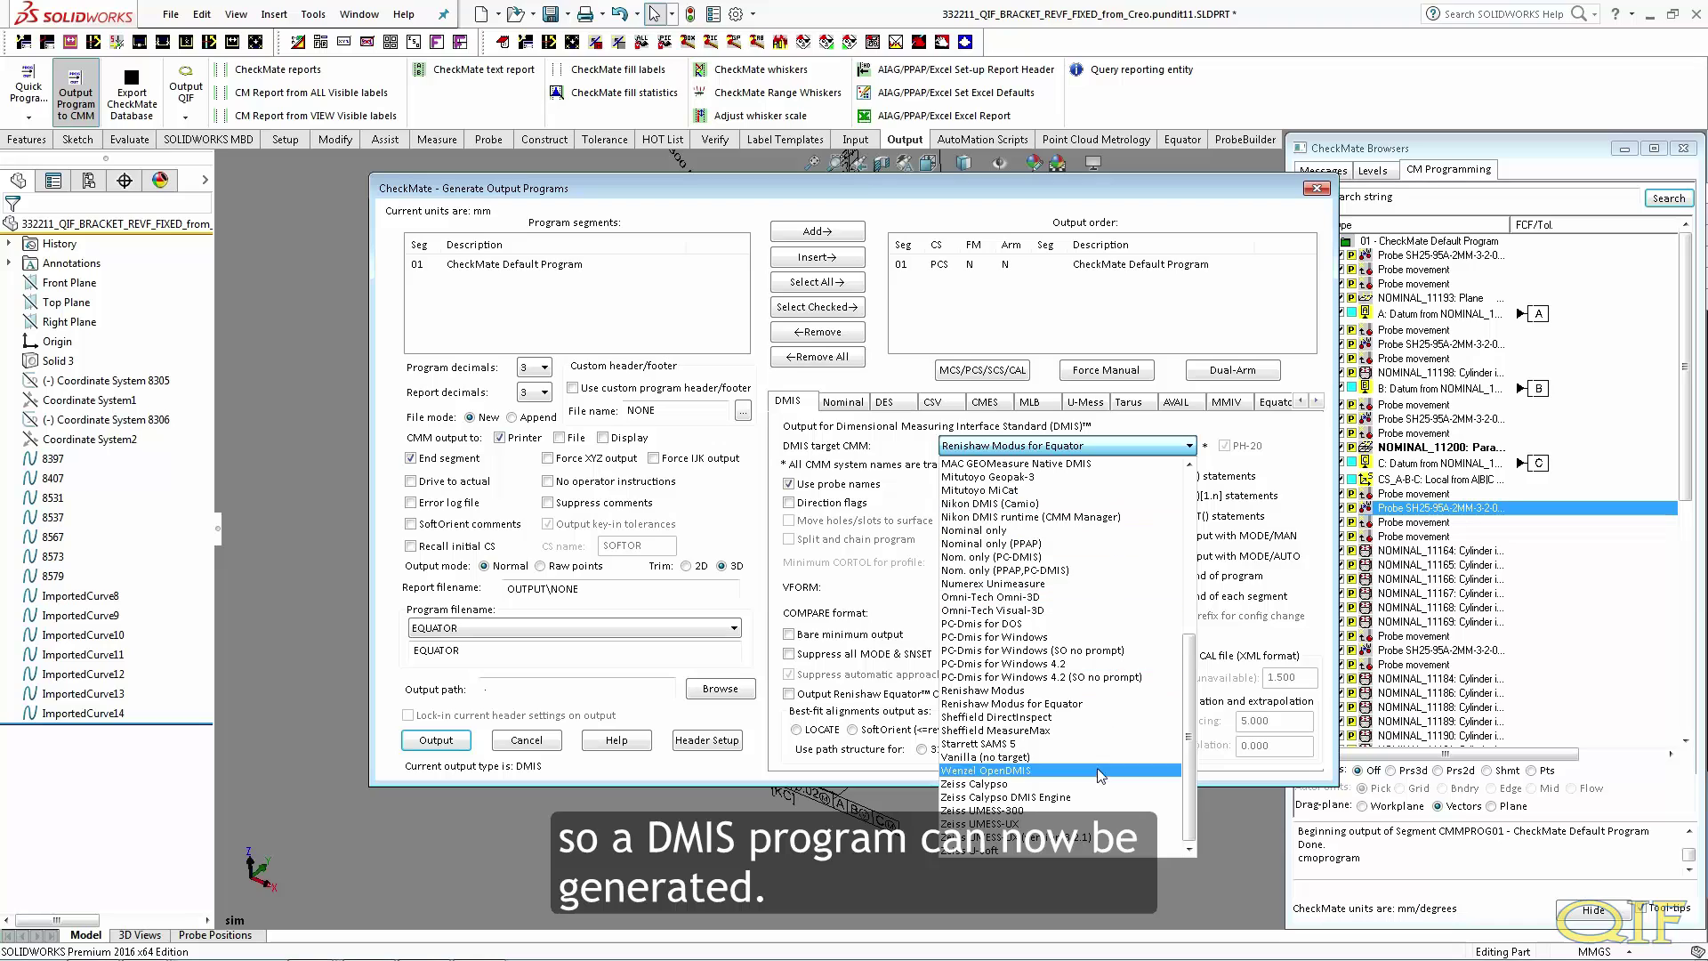
left_click(1101, 706)
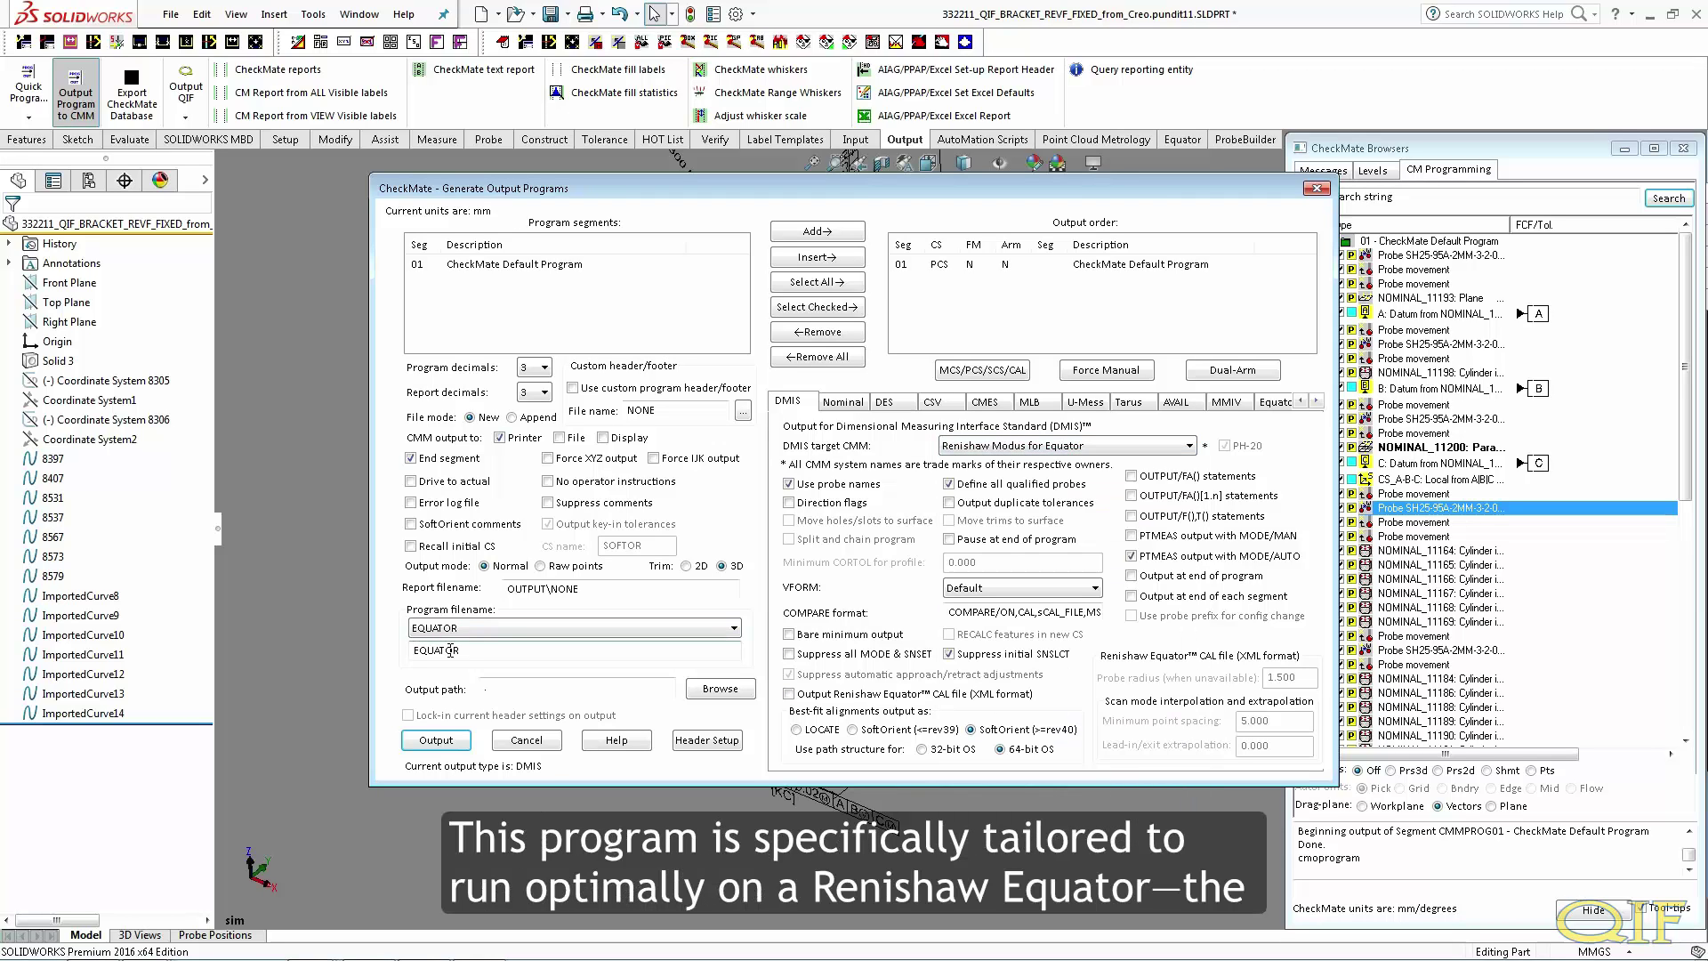
left_click(437, 740)
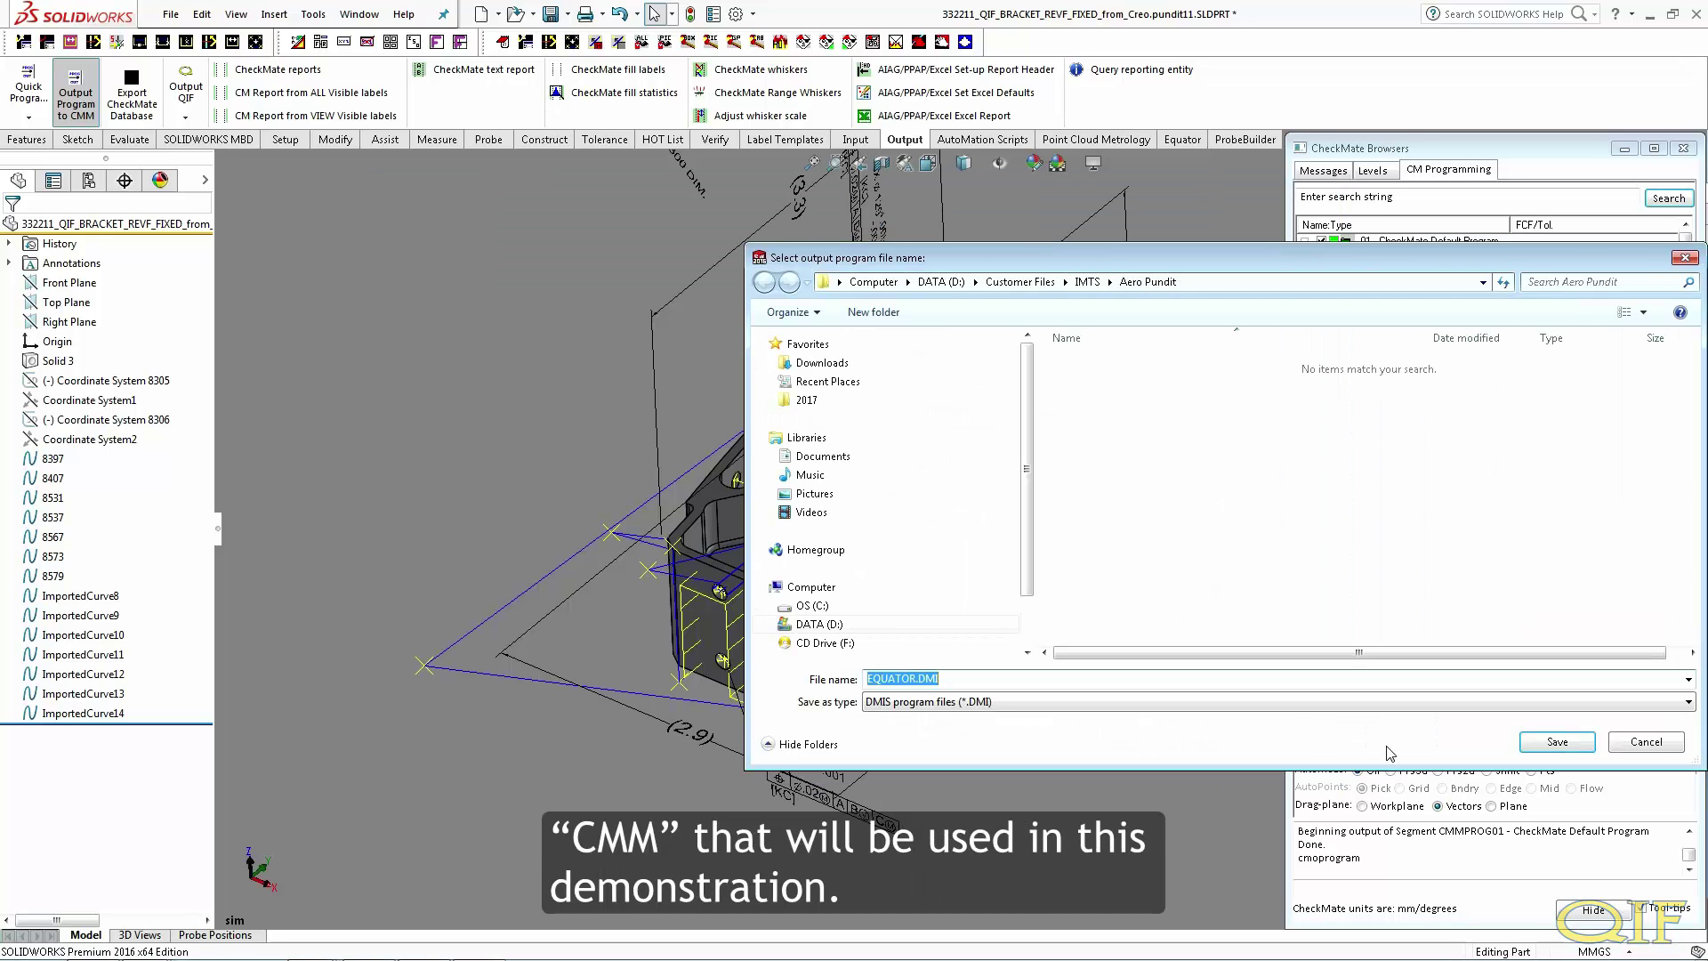
left_click(1537, 748)
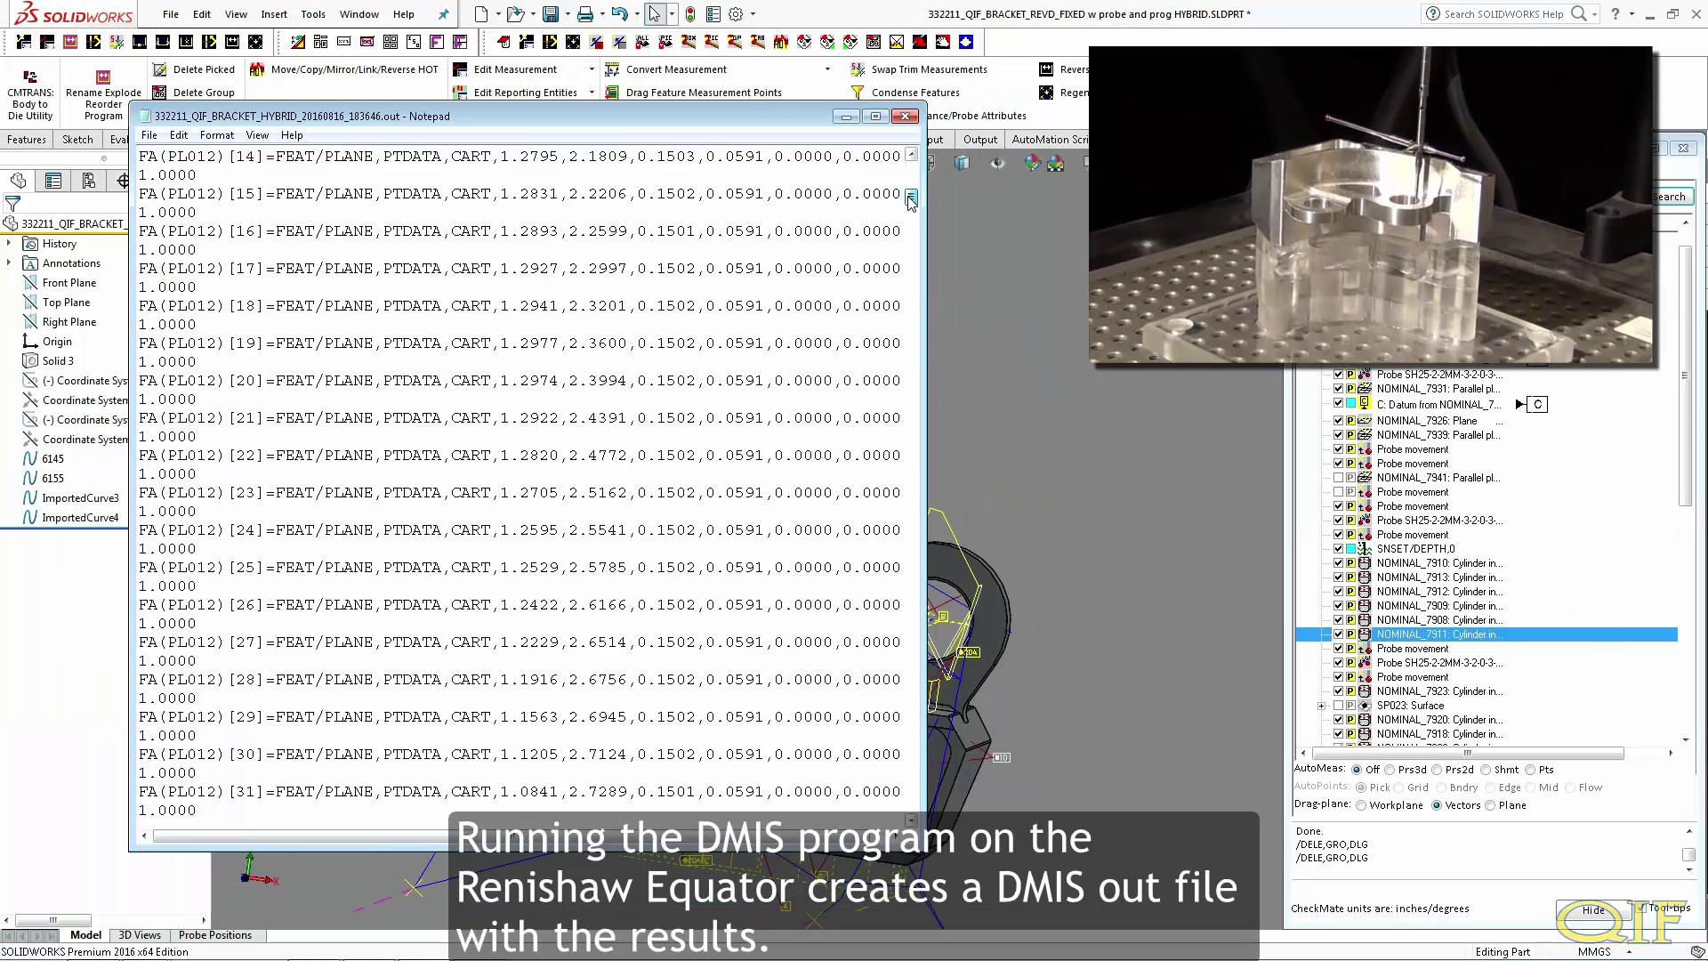
Close the DMIS results text and load 332211_QIF_BRACKET_HYBRID_20160816_183646.out into CheckMate as a DMIS results file
left_click_drag(911, 201, 911, 170)
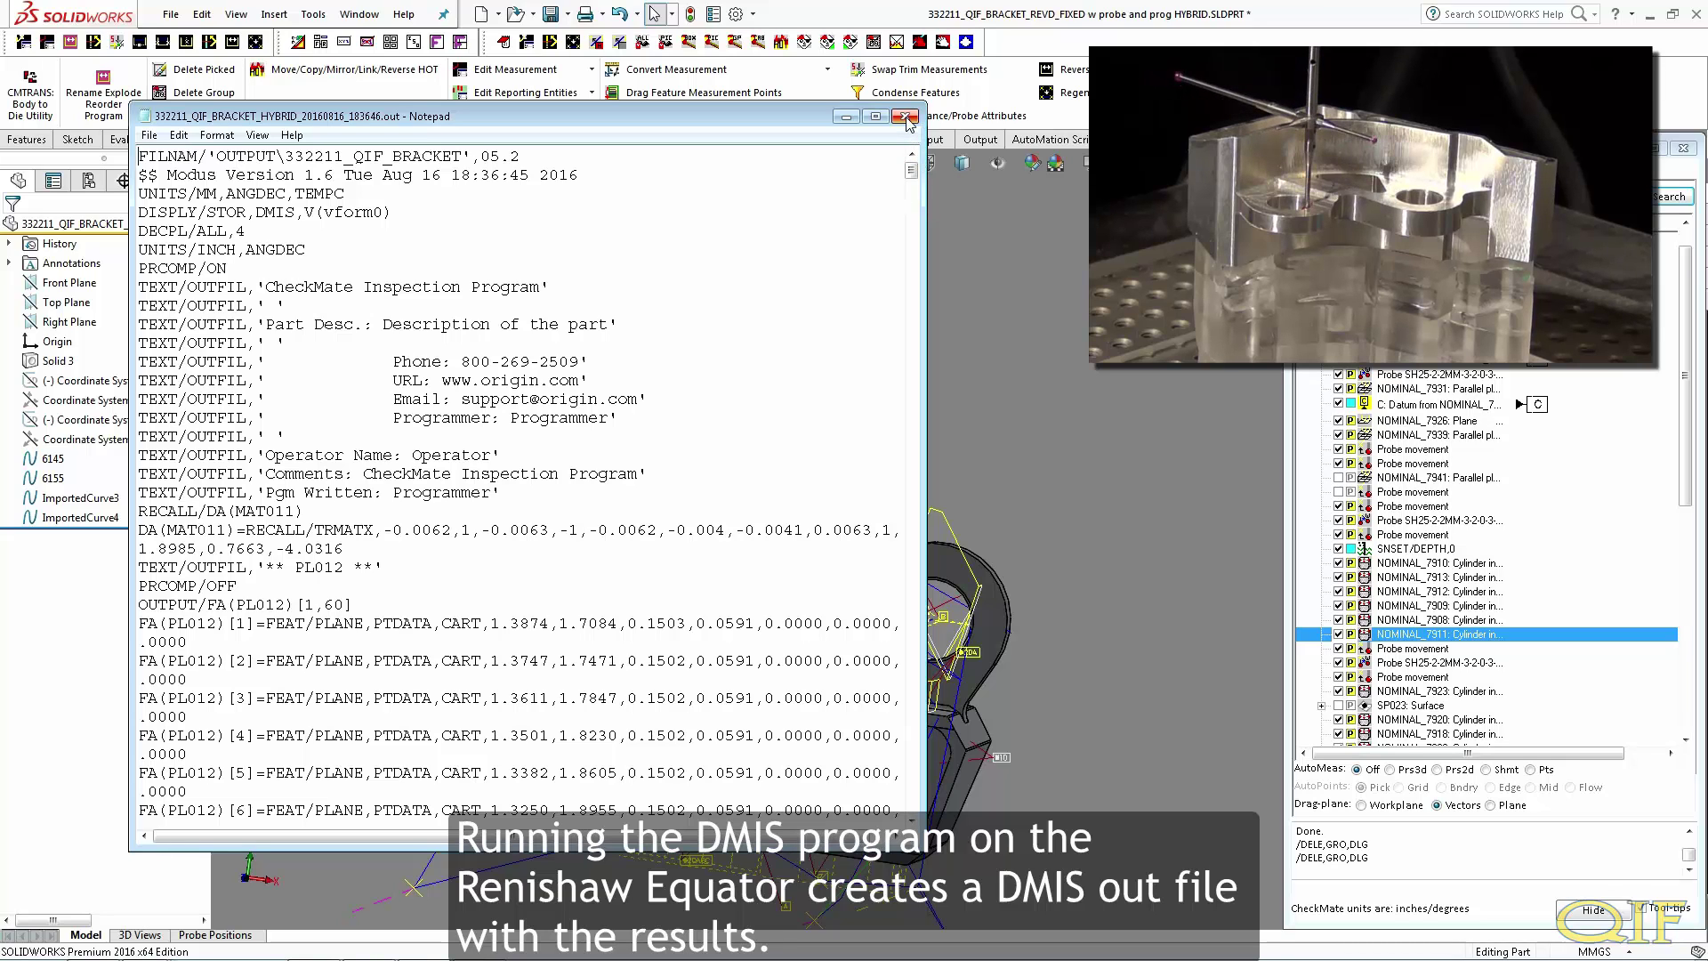
left_click(907, 117)
left_click(930, 140)
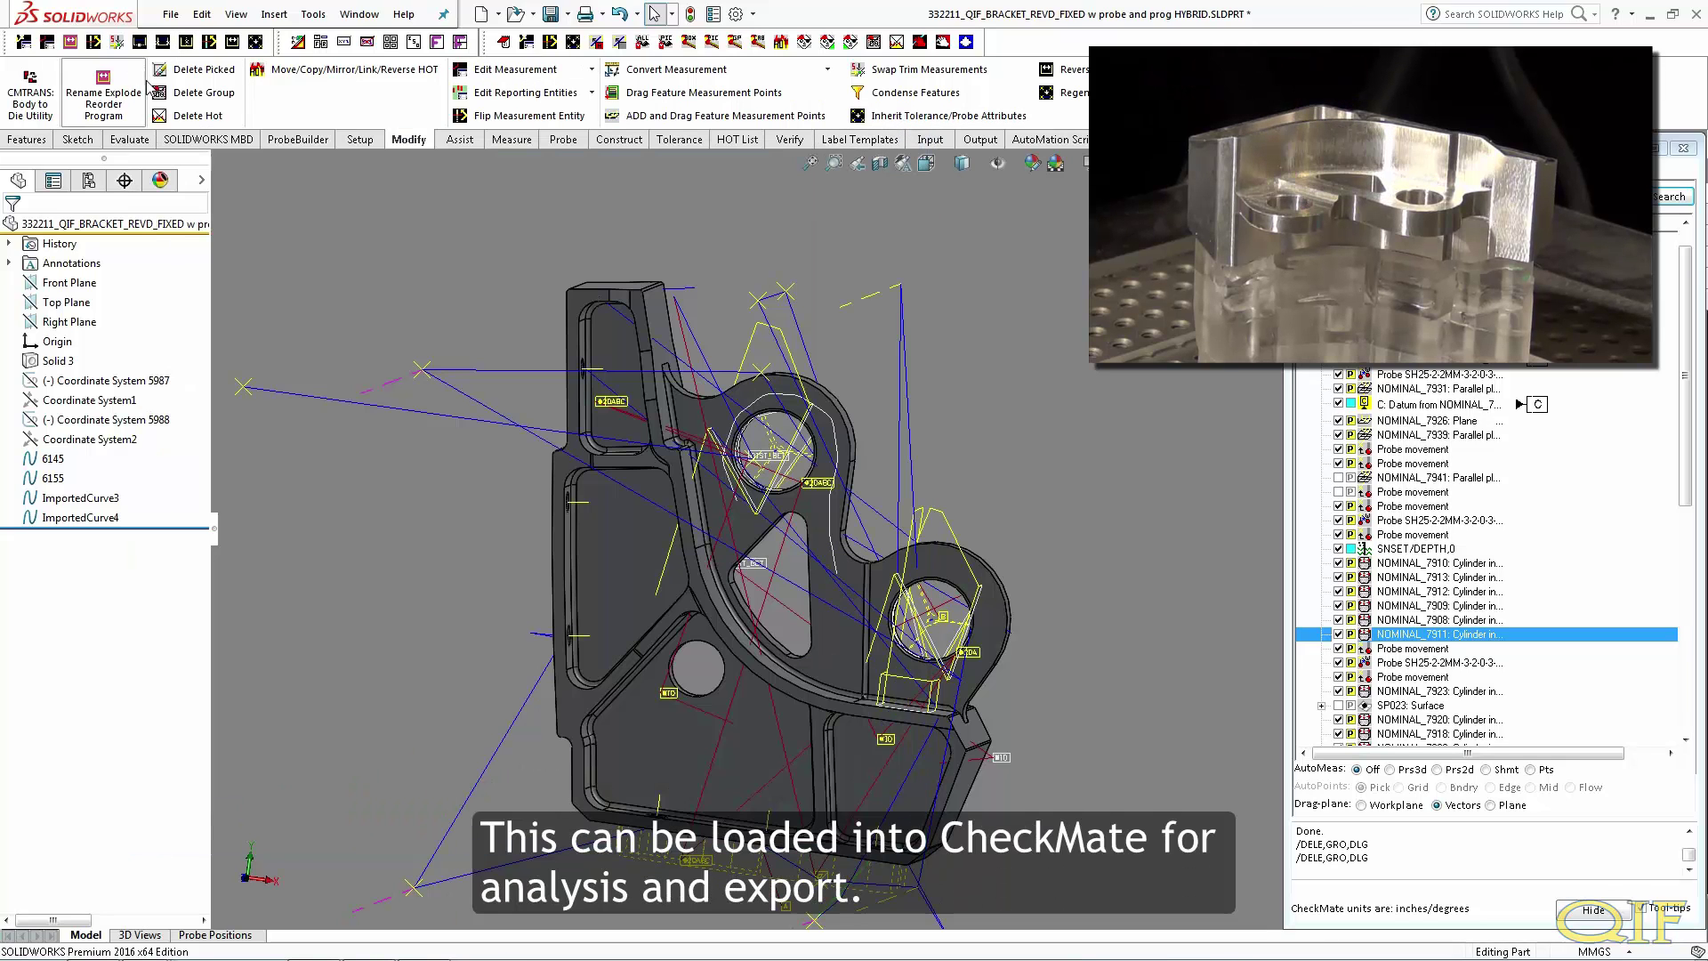
left_click(30, 97)
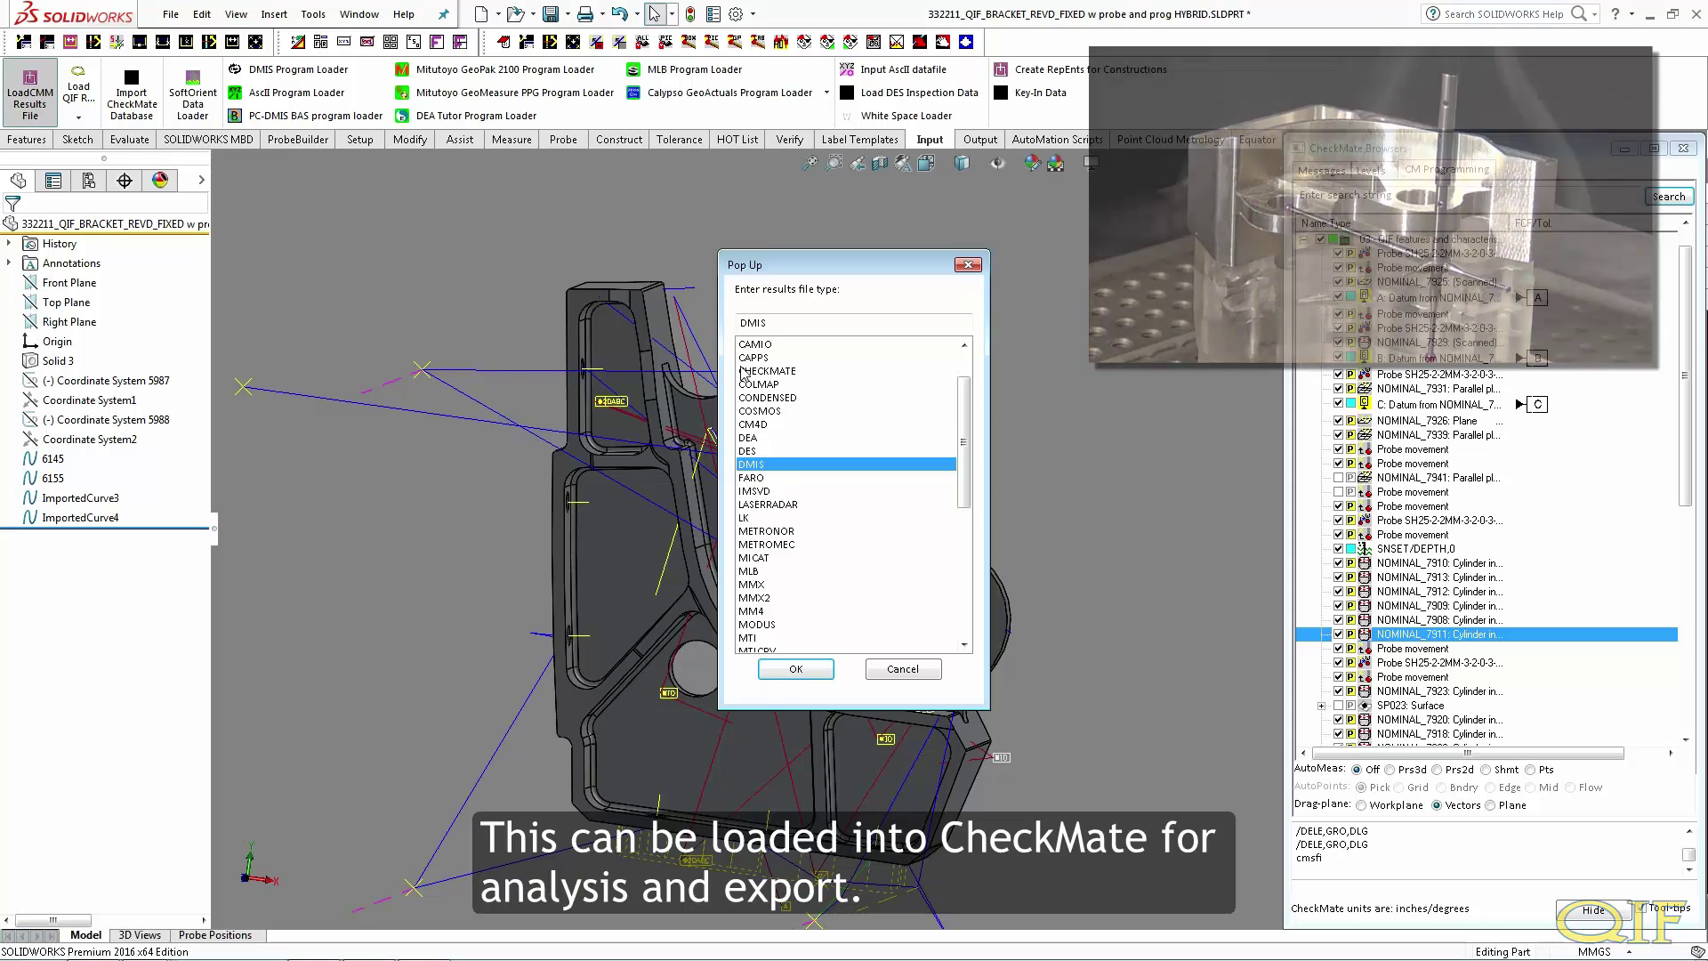
left_click(796, 669)
left_click(797, 536)
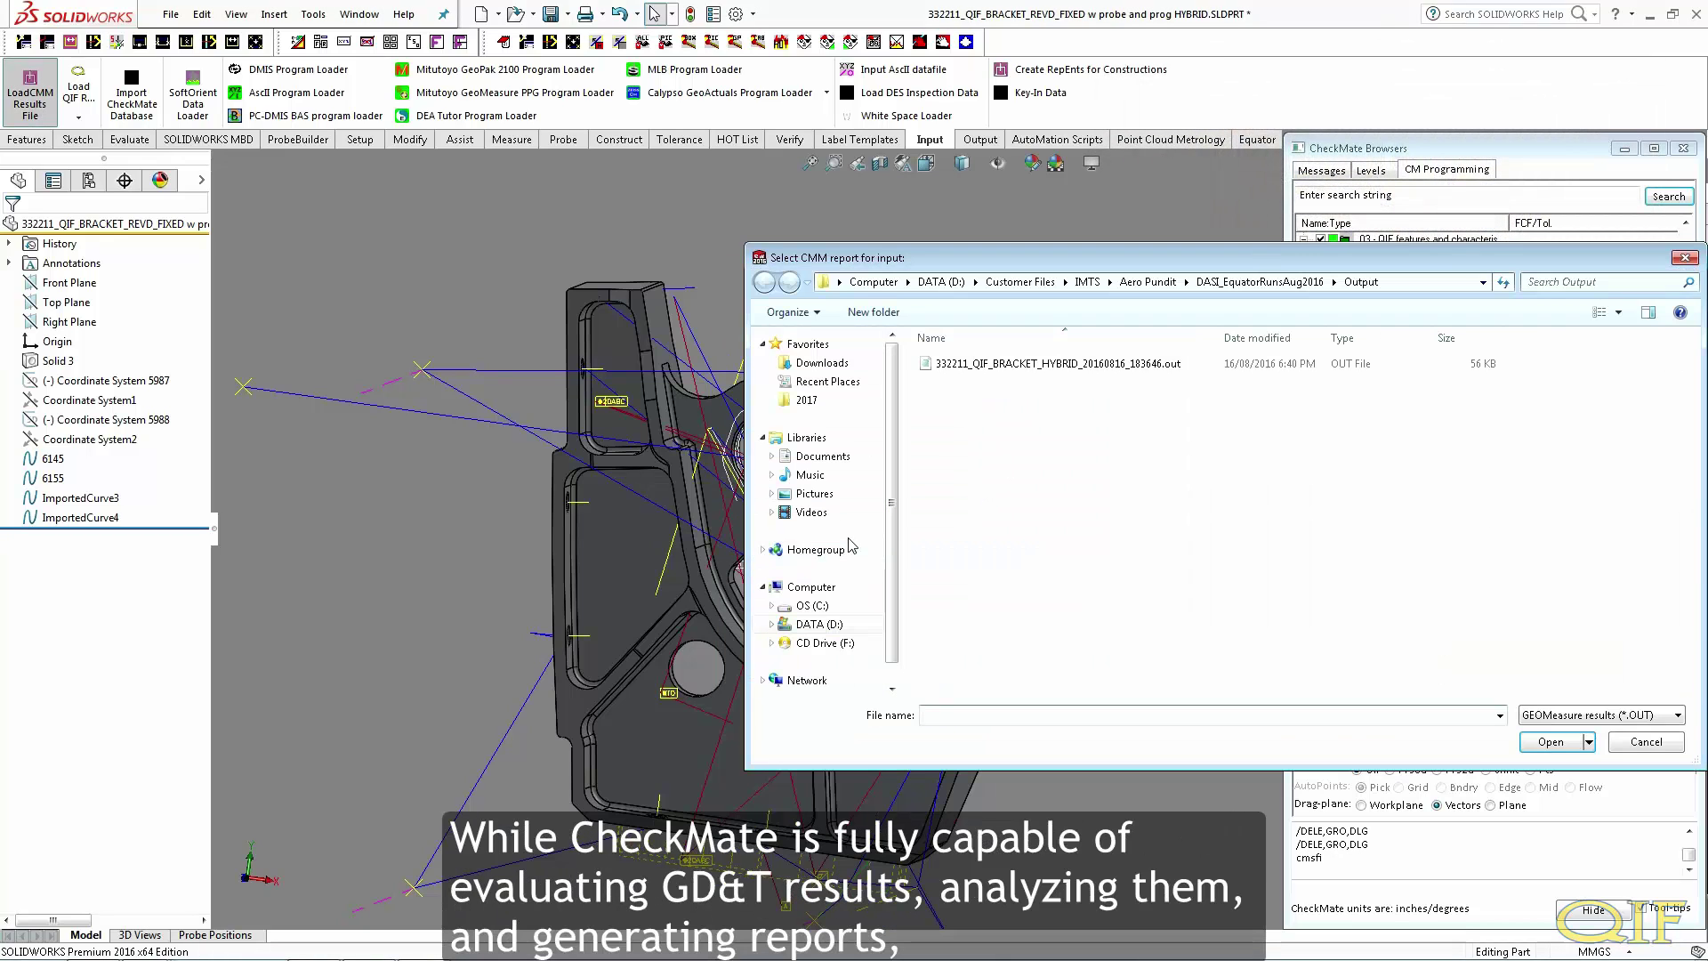
left_click(1059, 364)
left_click(1556, 744)
key("Return")
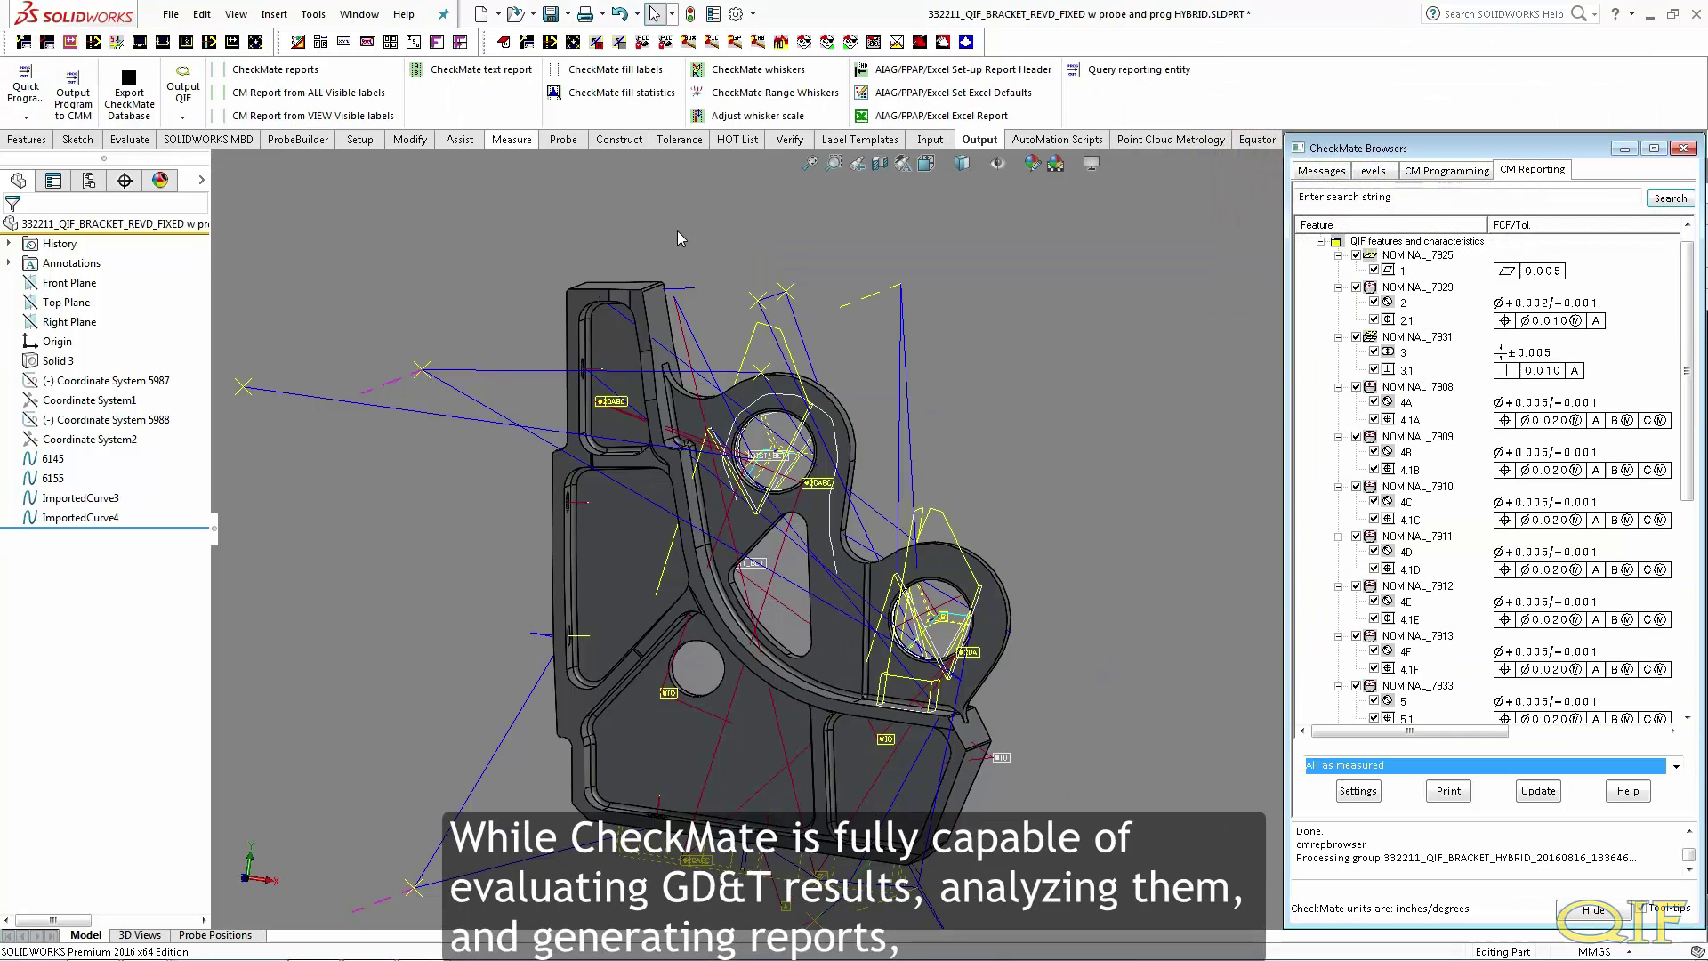
Widen the CheckMate reporting browser and create the Origin AS9102 RevA Excel report from the bracket's results group
left_click_drag(1287, 474, 861, 475)
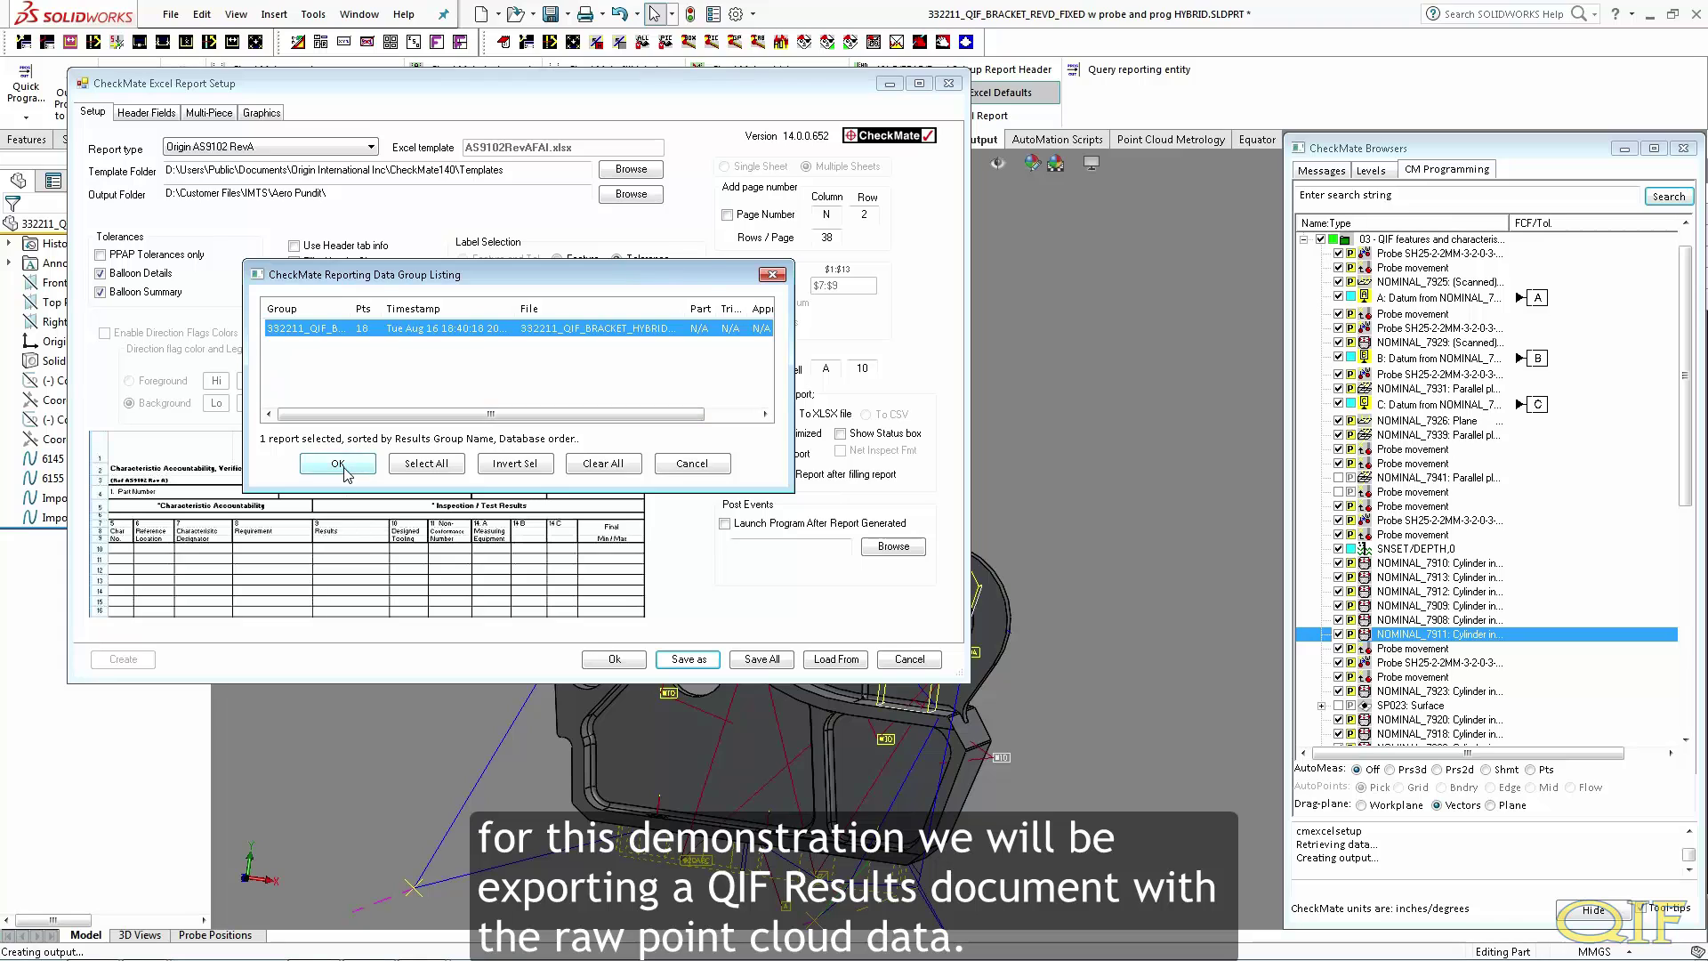
left_click(338, 463)
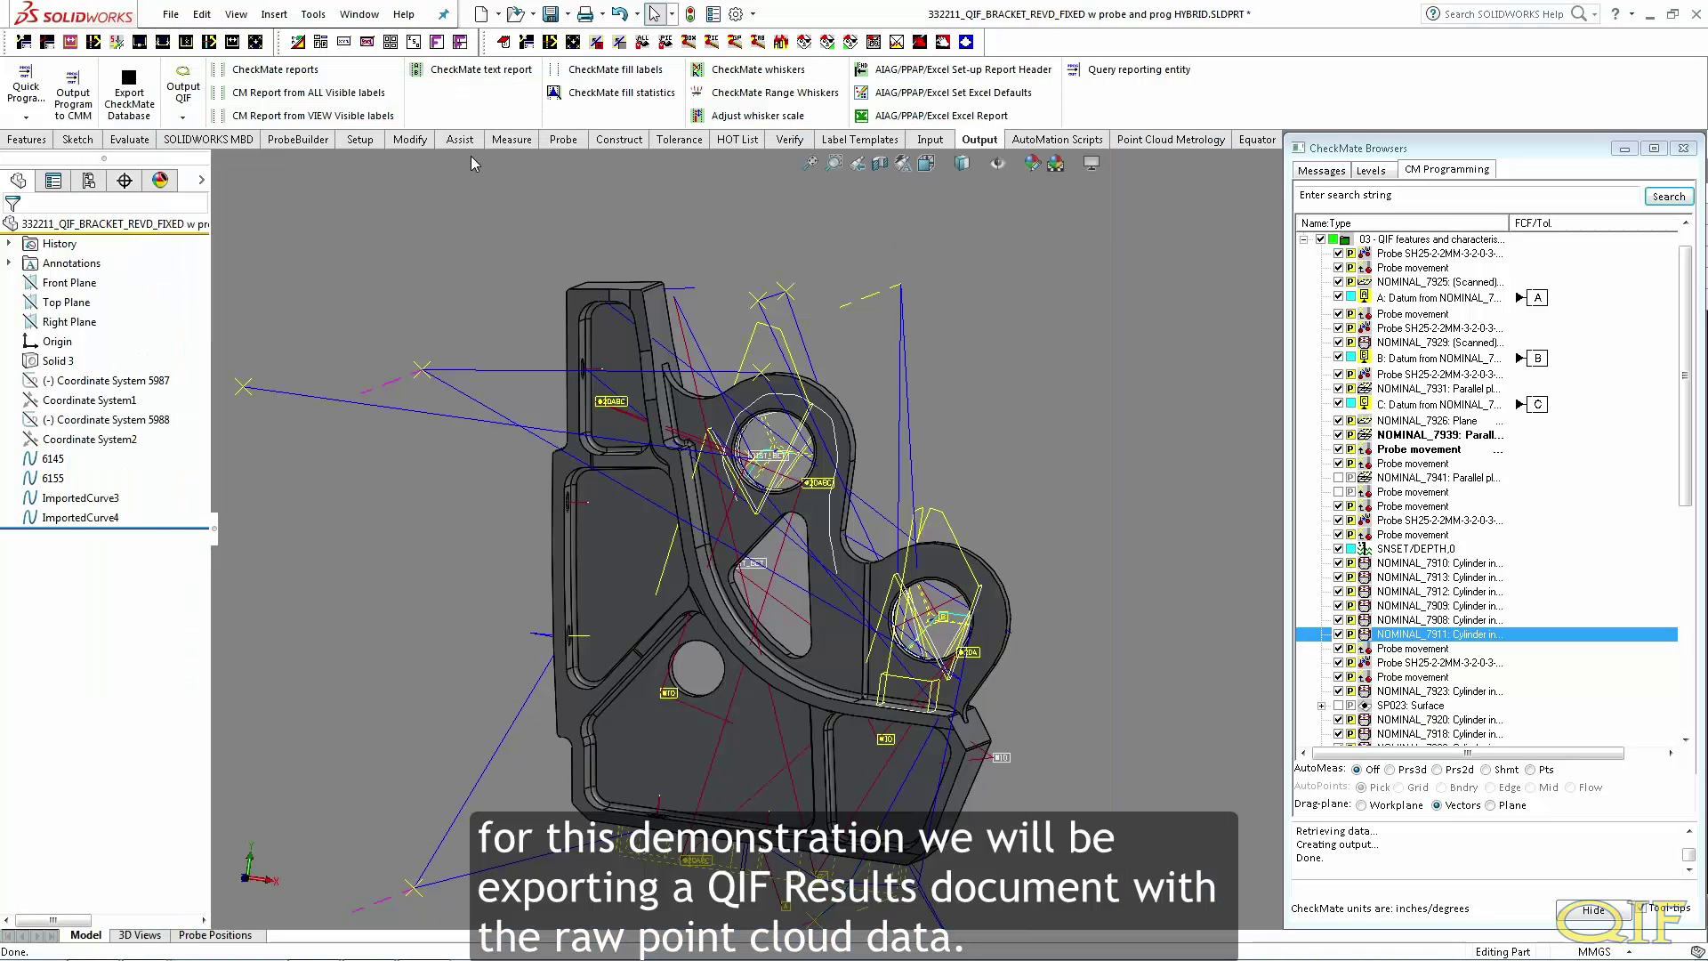
Export the measured data as the QIF Results document QIF_PLAN_ASMEAS.QIF and look through its XML text
left_click(183, 116)
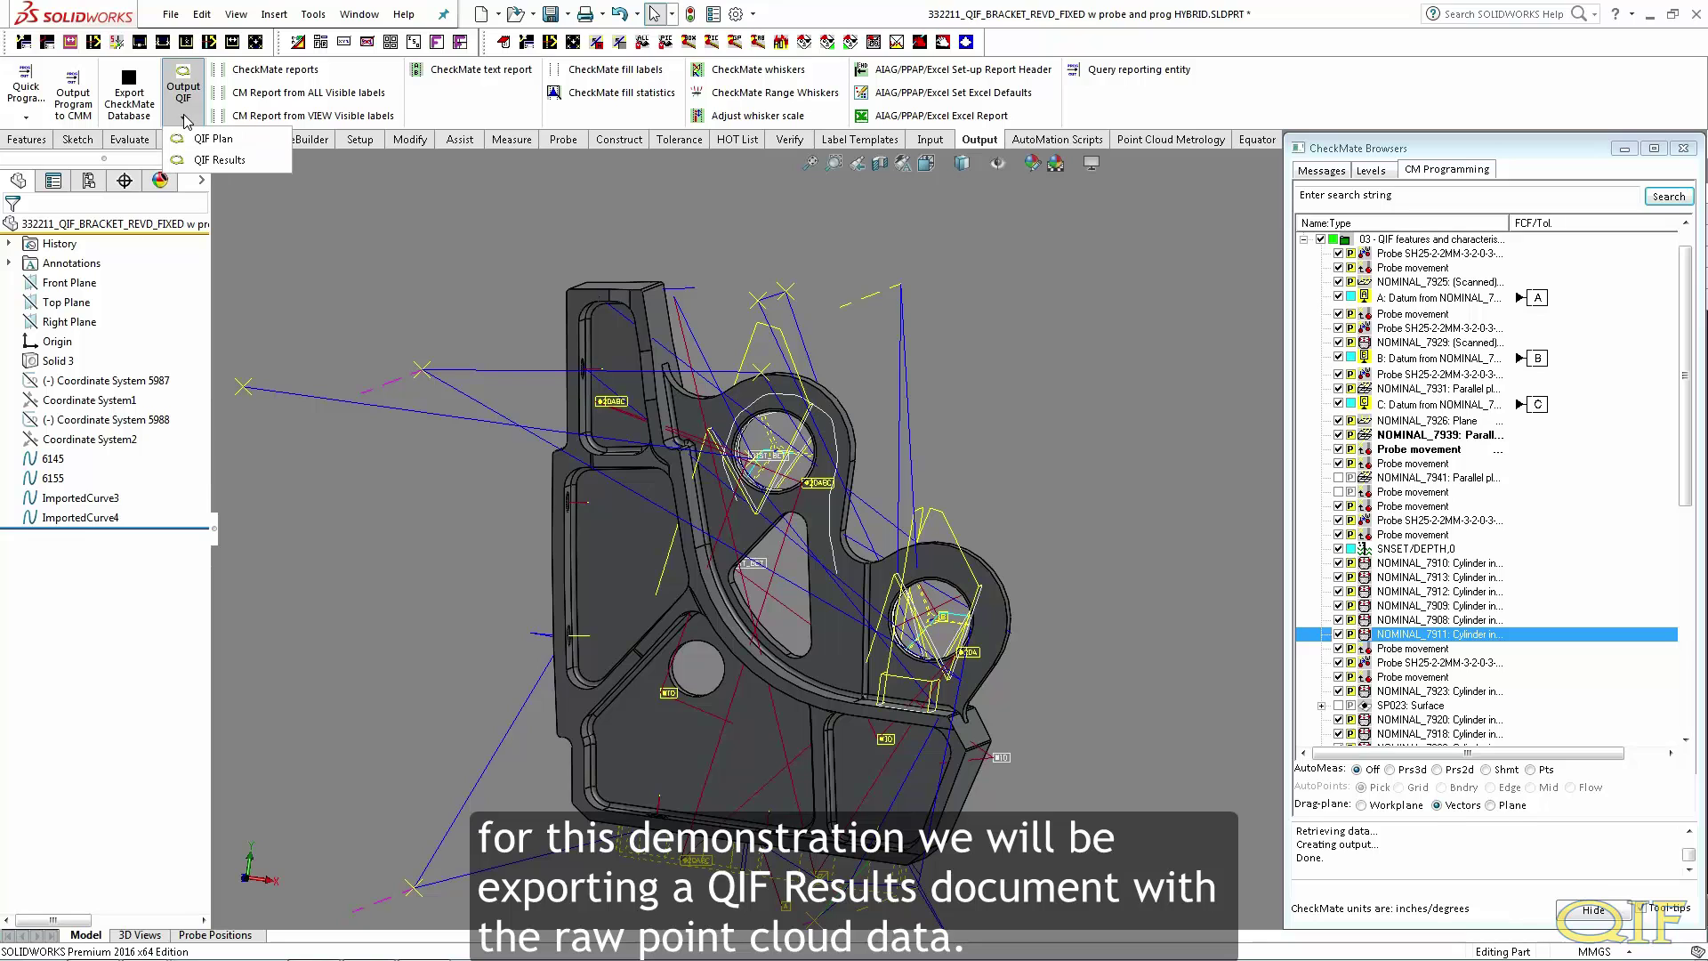
left_click(220, 160)
left_click(1548, 740)
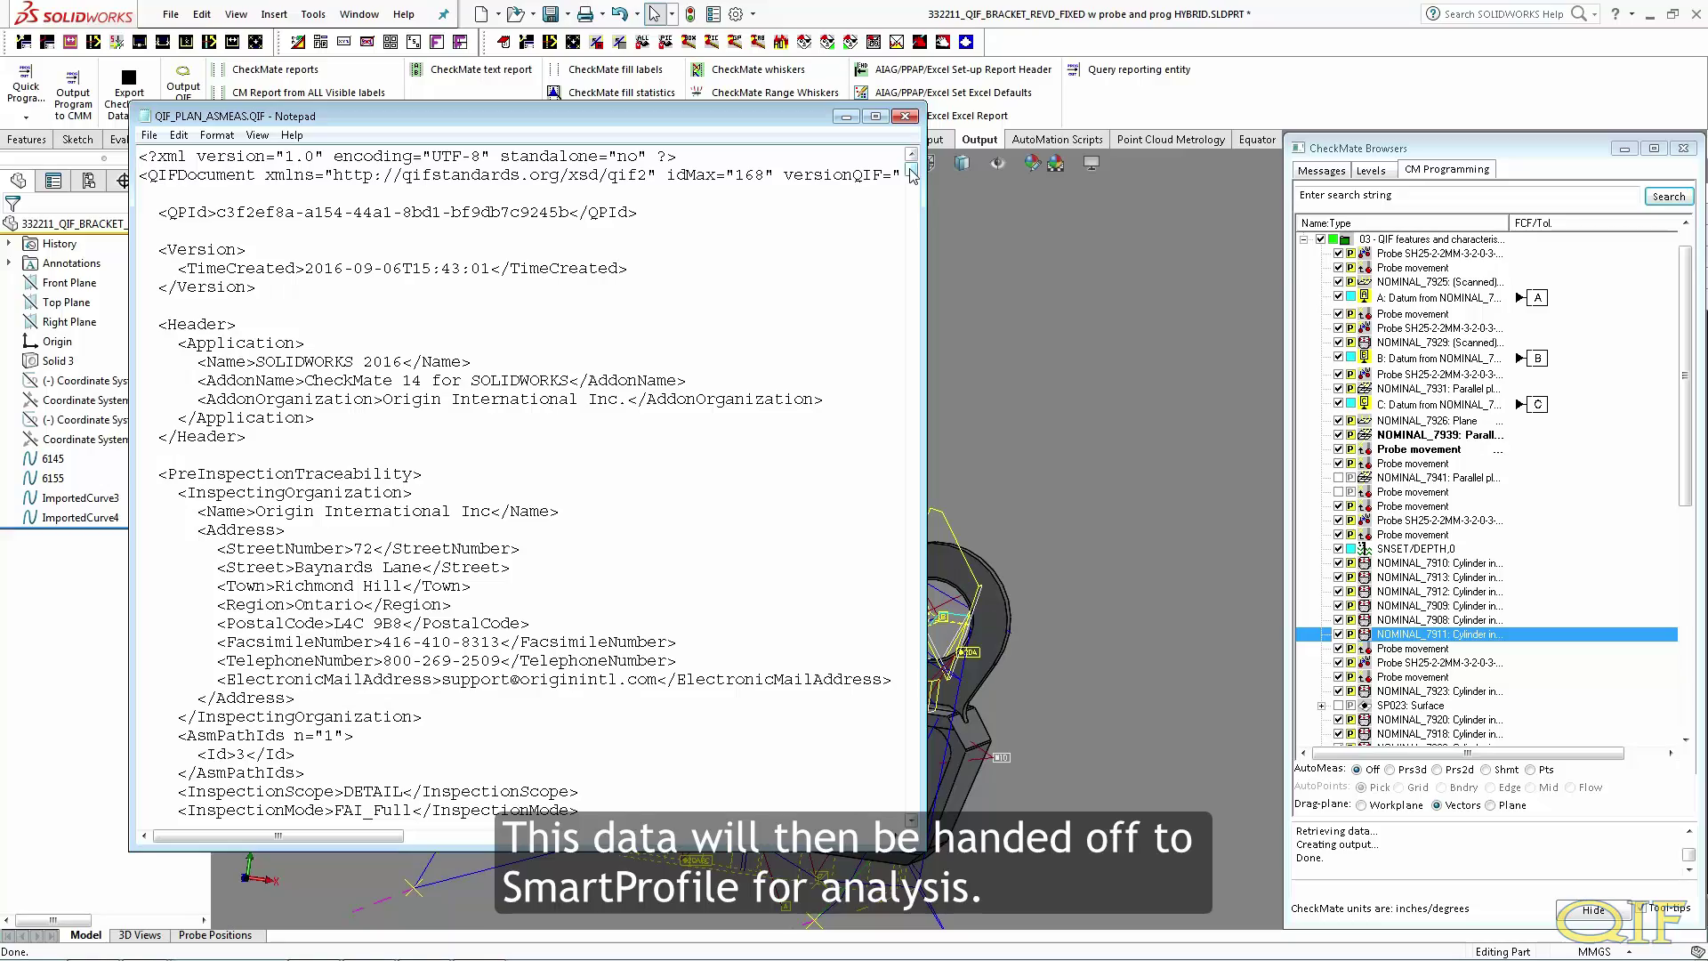
mouse_move(912, 171)
left_mouse_down()
mouse_move(912, 315)
mouse_move(912, 169)
left_mouse_up()
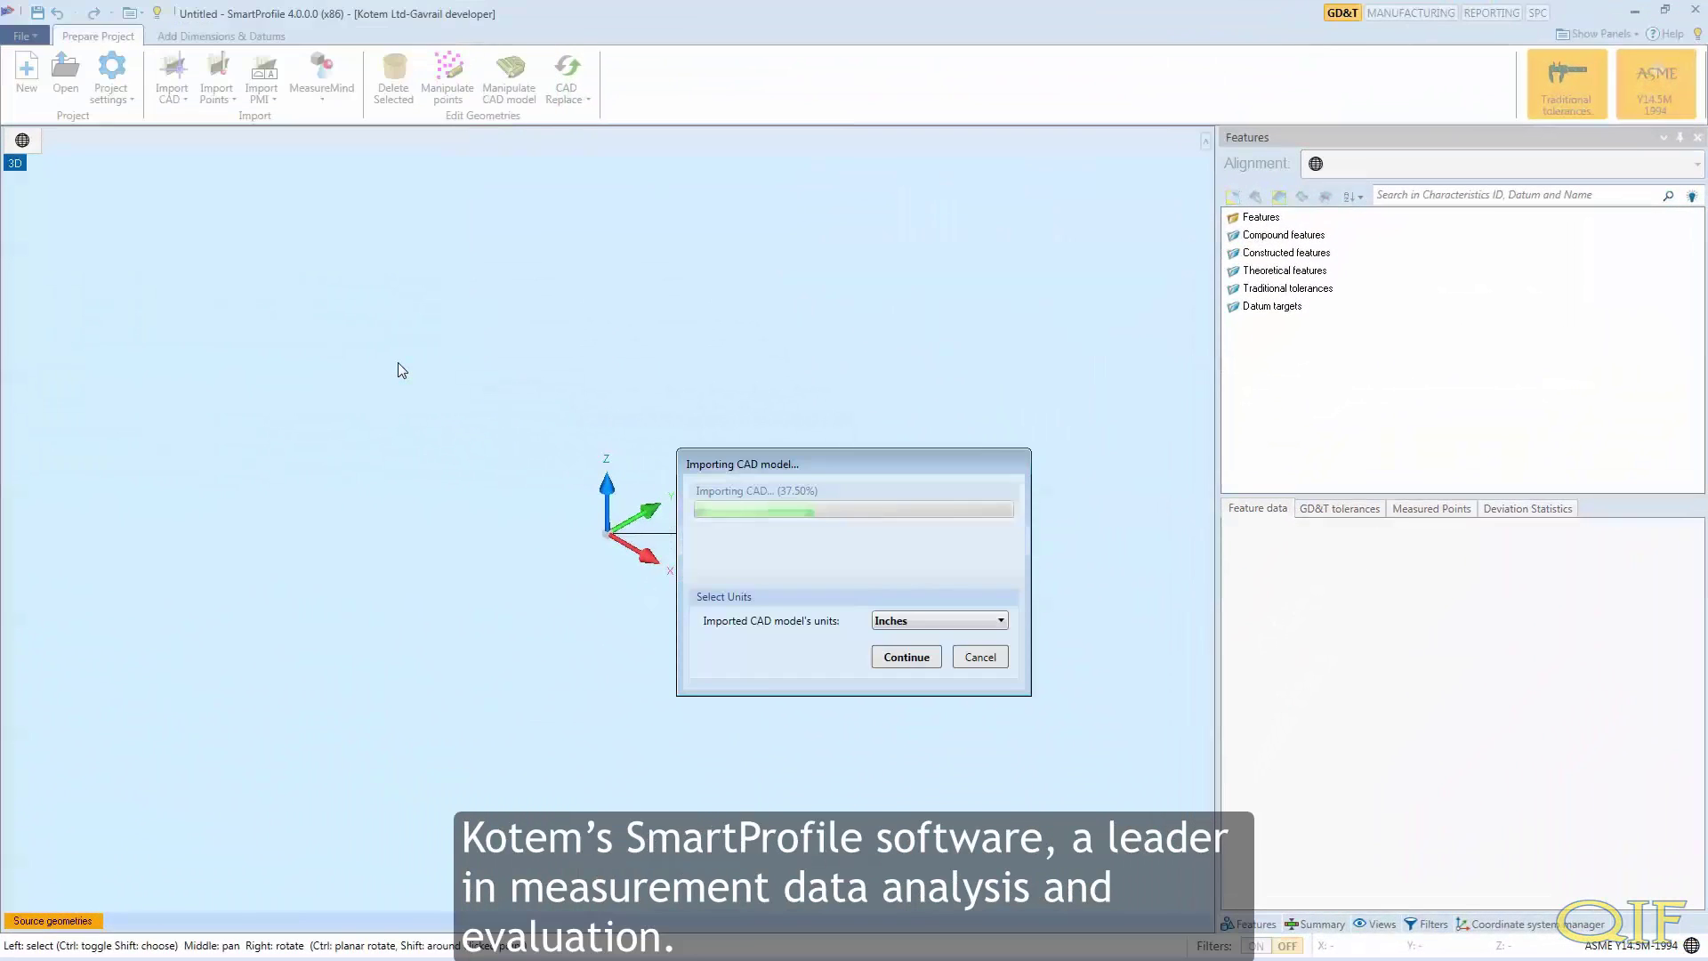
In SmartProfile, finish importing the bracket CAD model in inches and import the PMI from 332211_QIF_BRACKET_REVF.qif
left_click(897, 661)
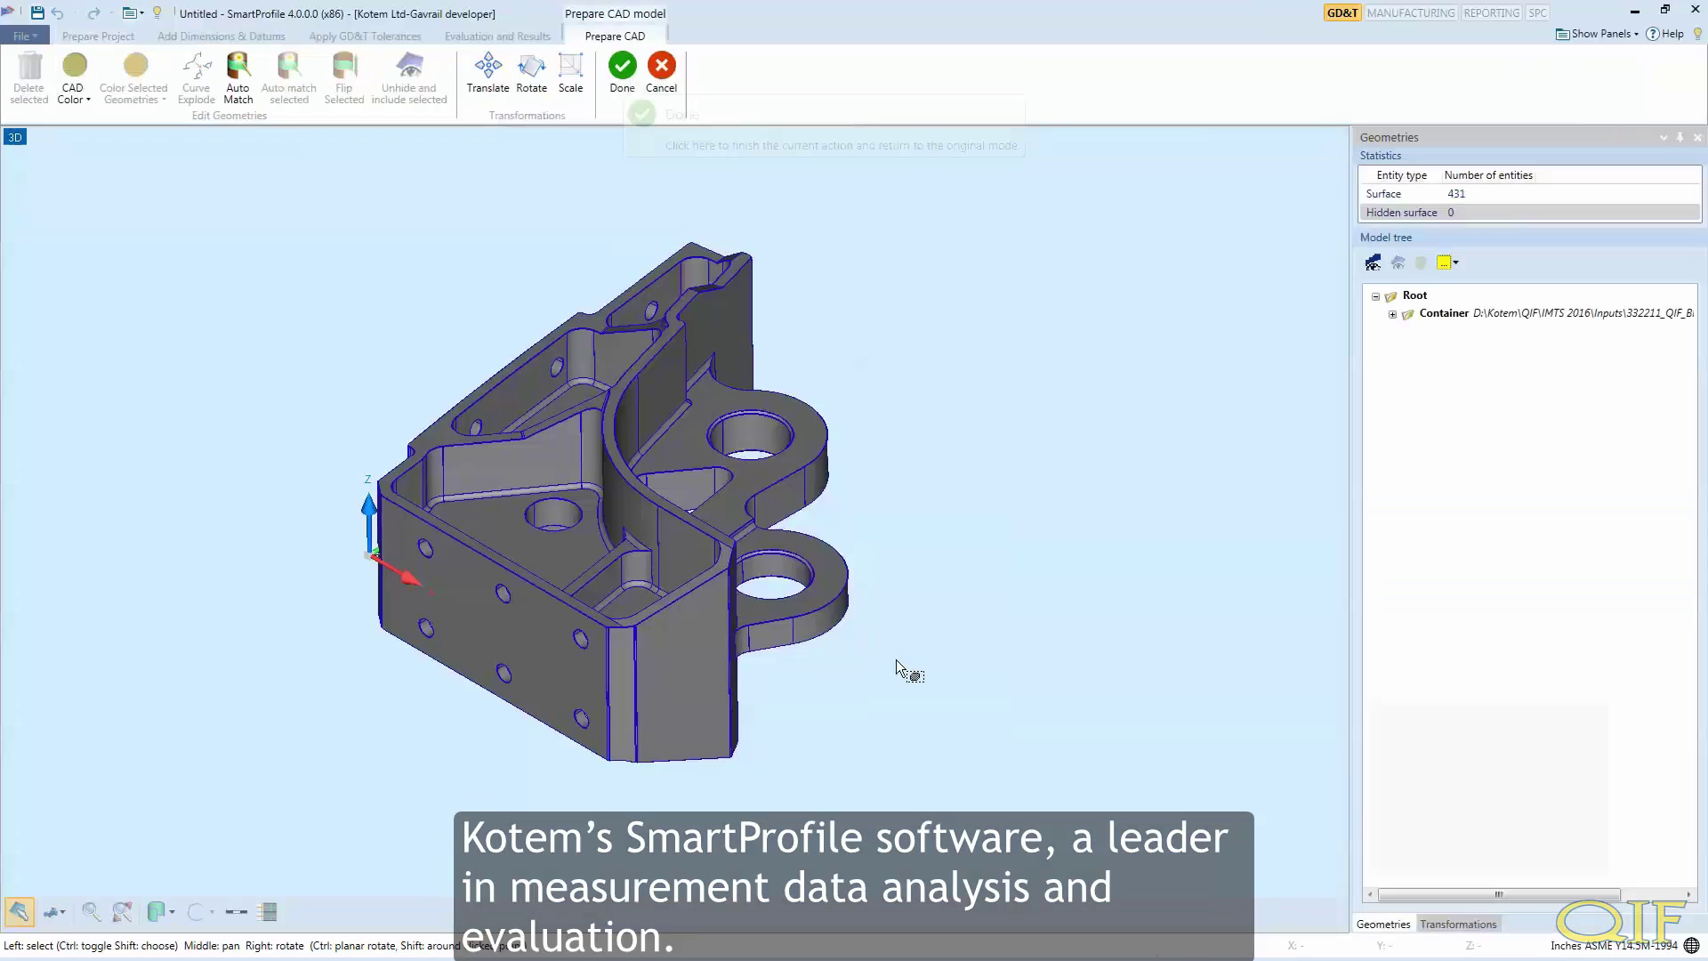
left_click(621, 75)
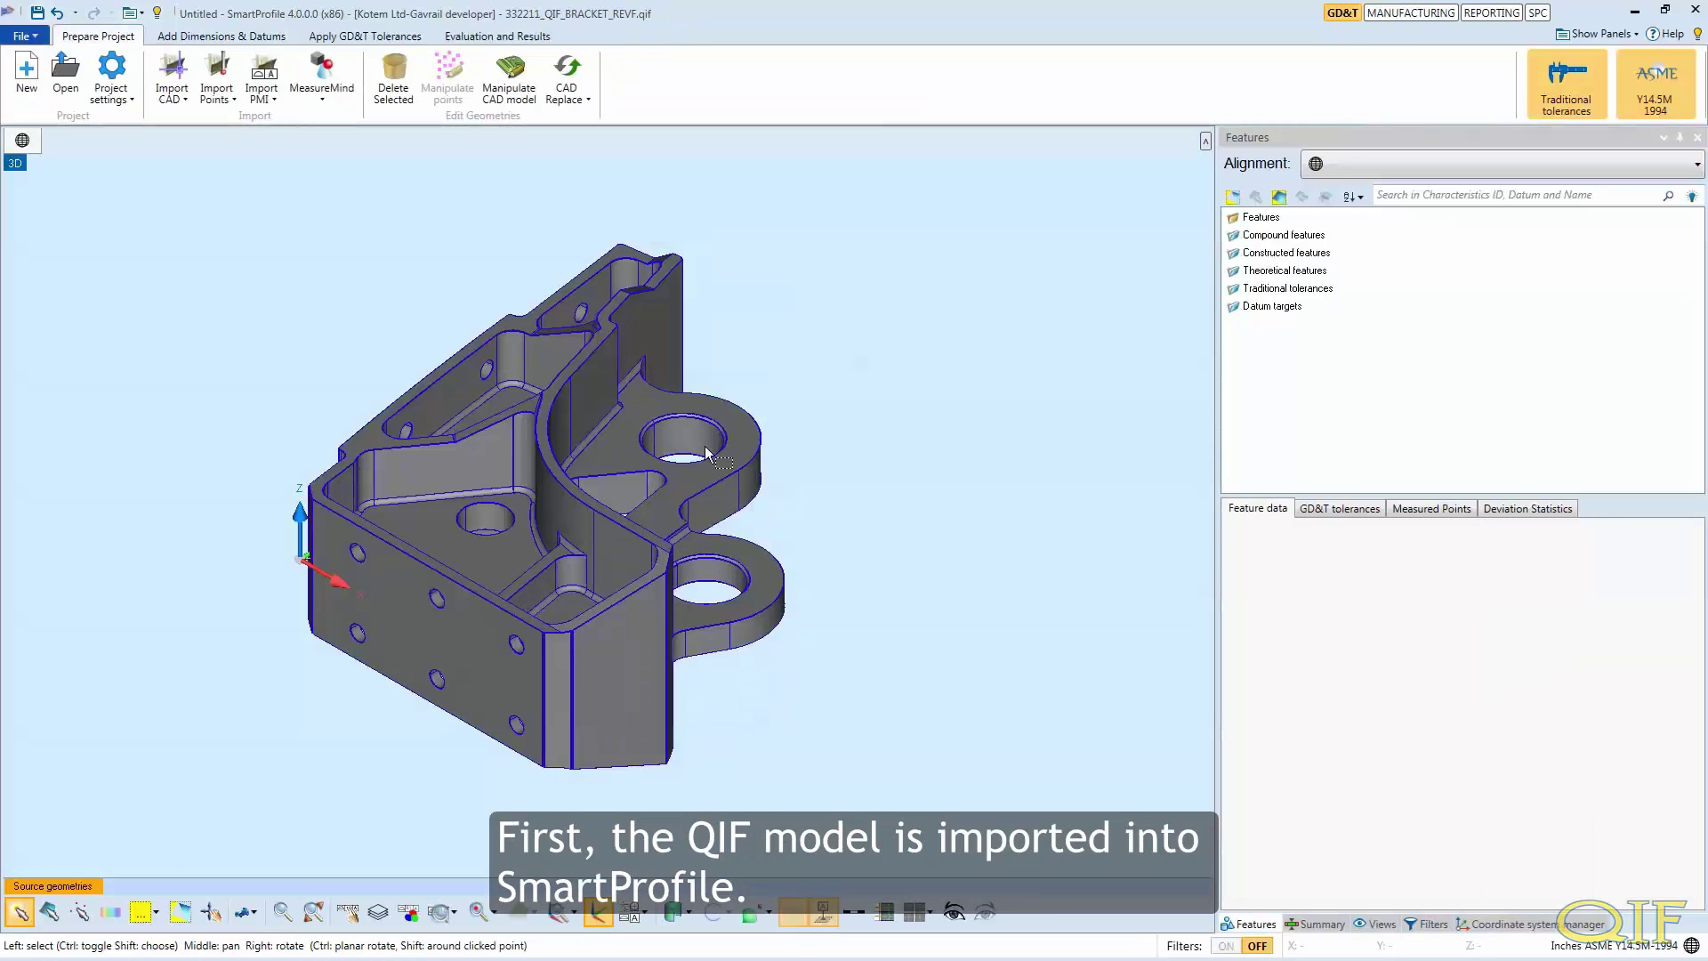
left_click(260, 65)
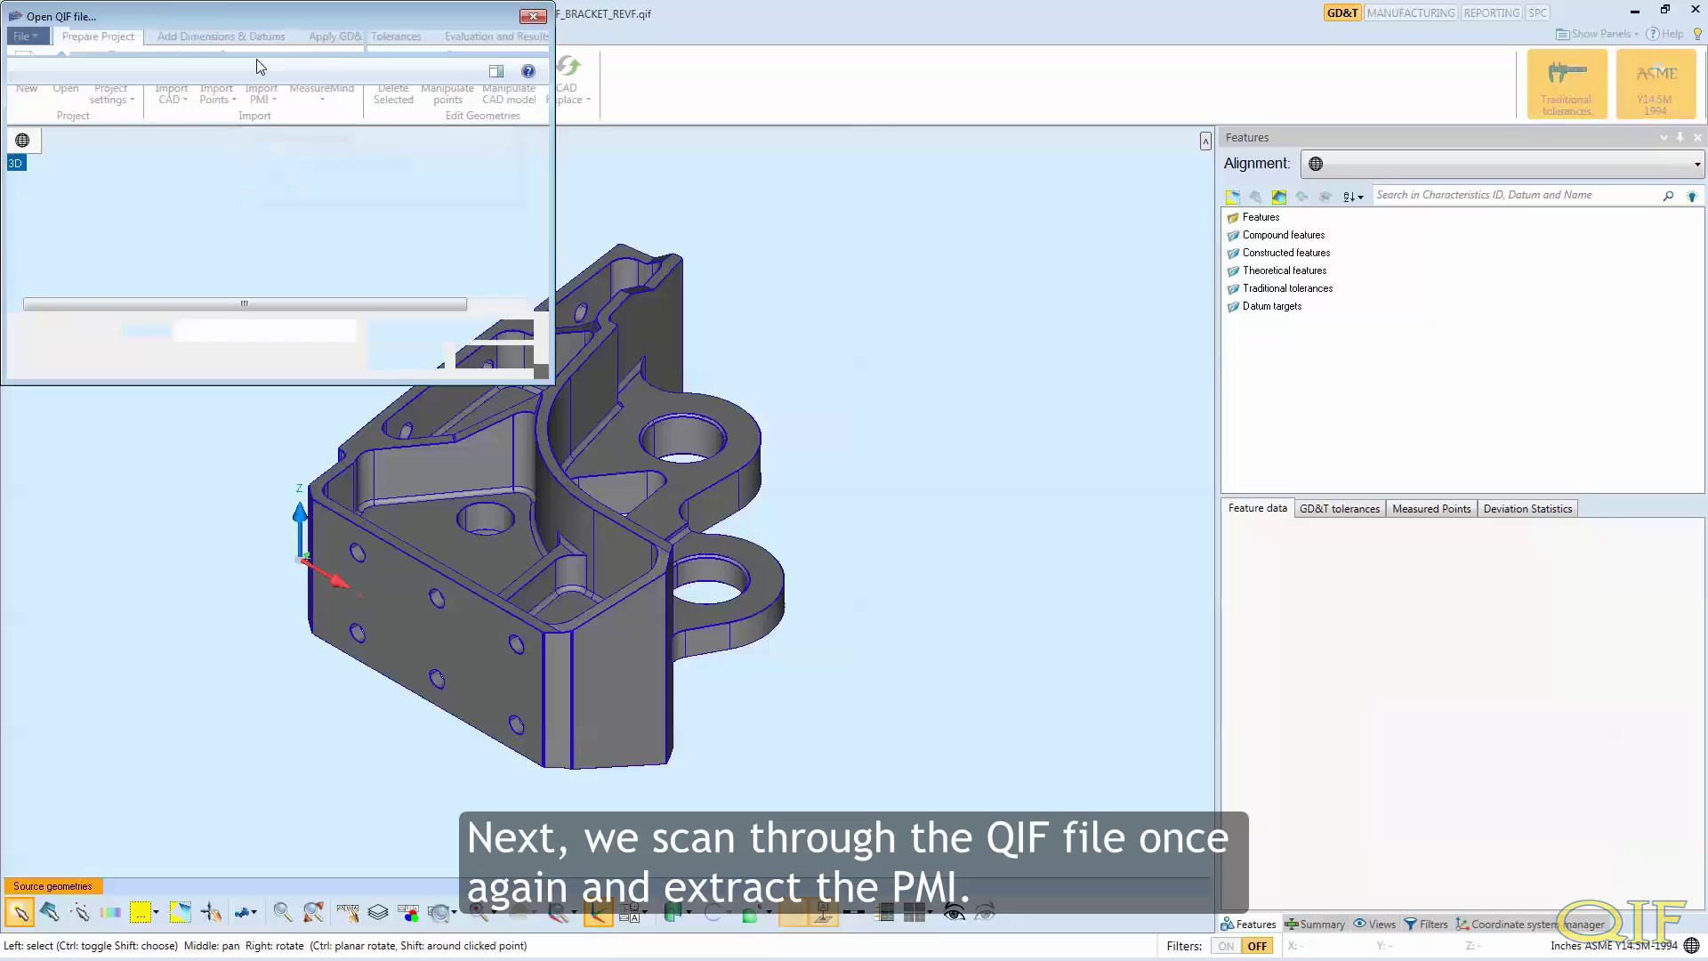
left_click(251, 123)
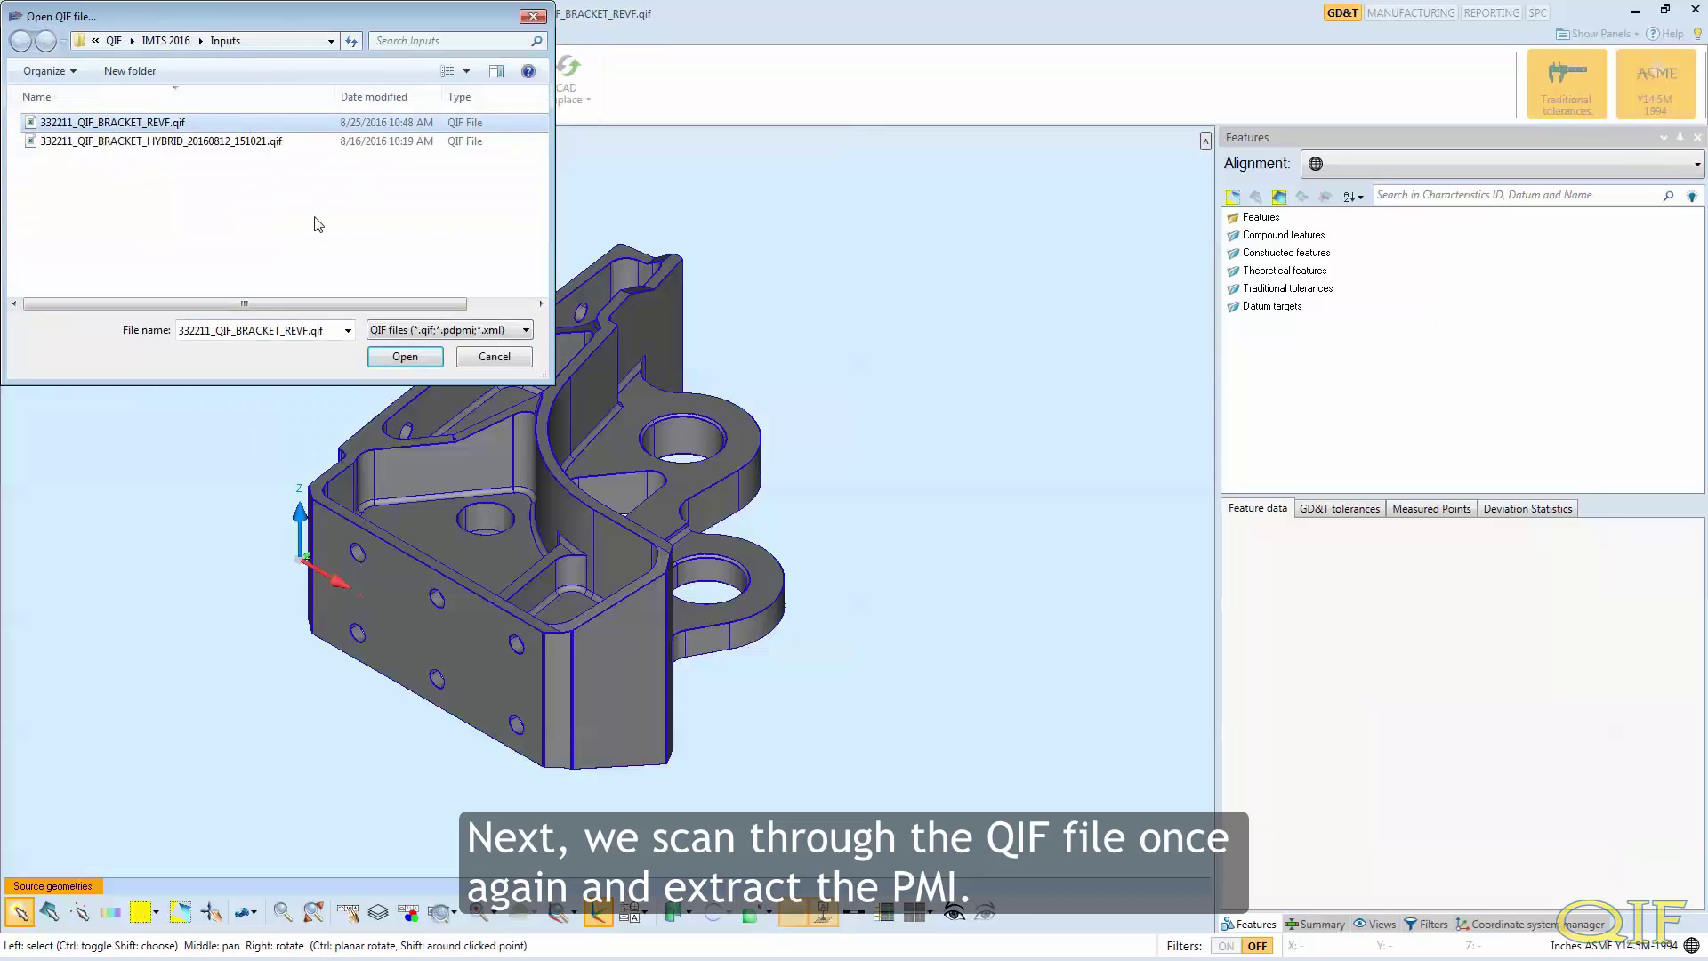
left_click(405, 357)
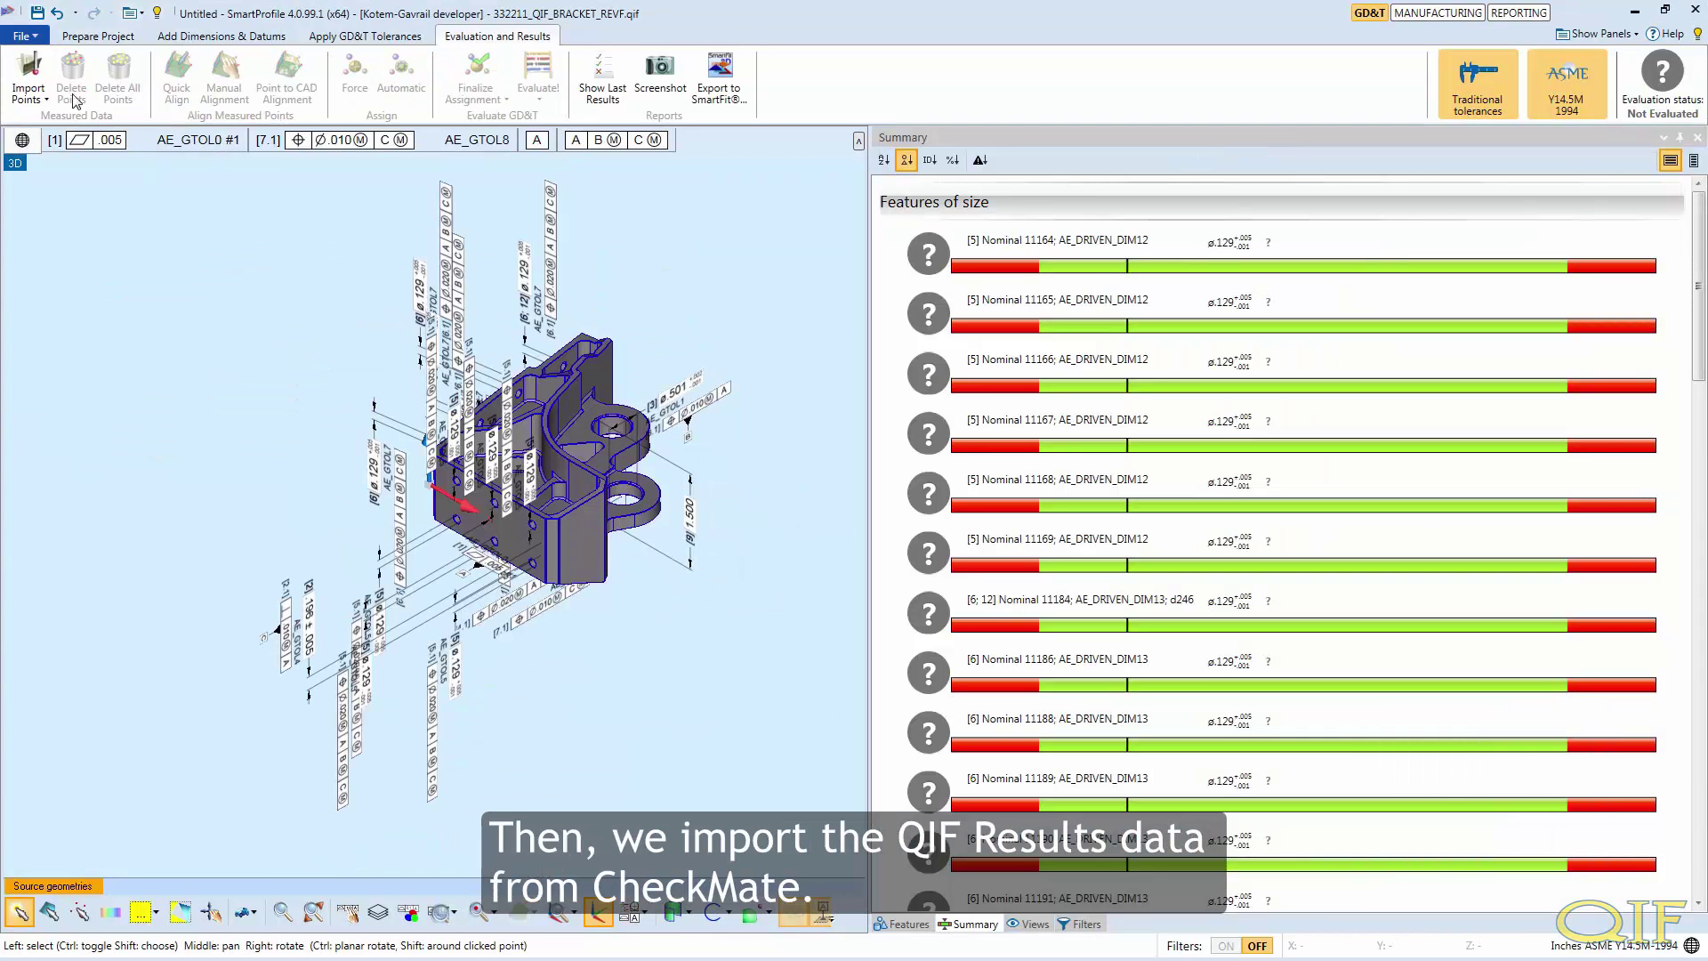
Import the measured points from 332211_QIF_BRACKET_HYBRID_20160812_151021.qif in inches and clear the point selection
left_click(28, 73)
left_click(136, 147)
key("Return")
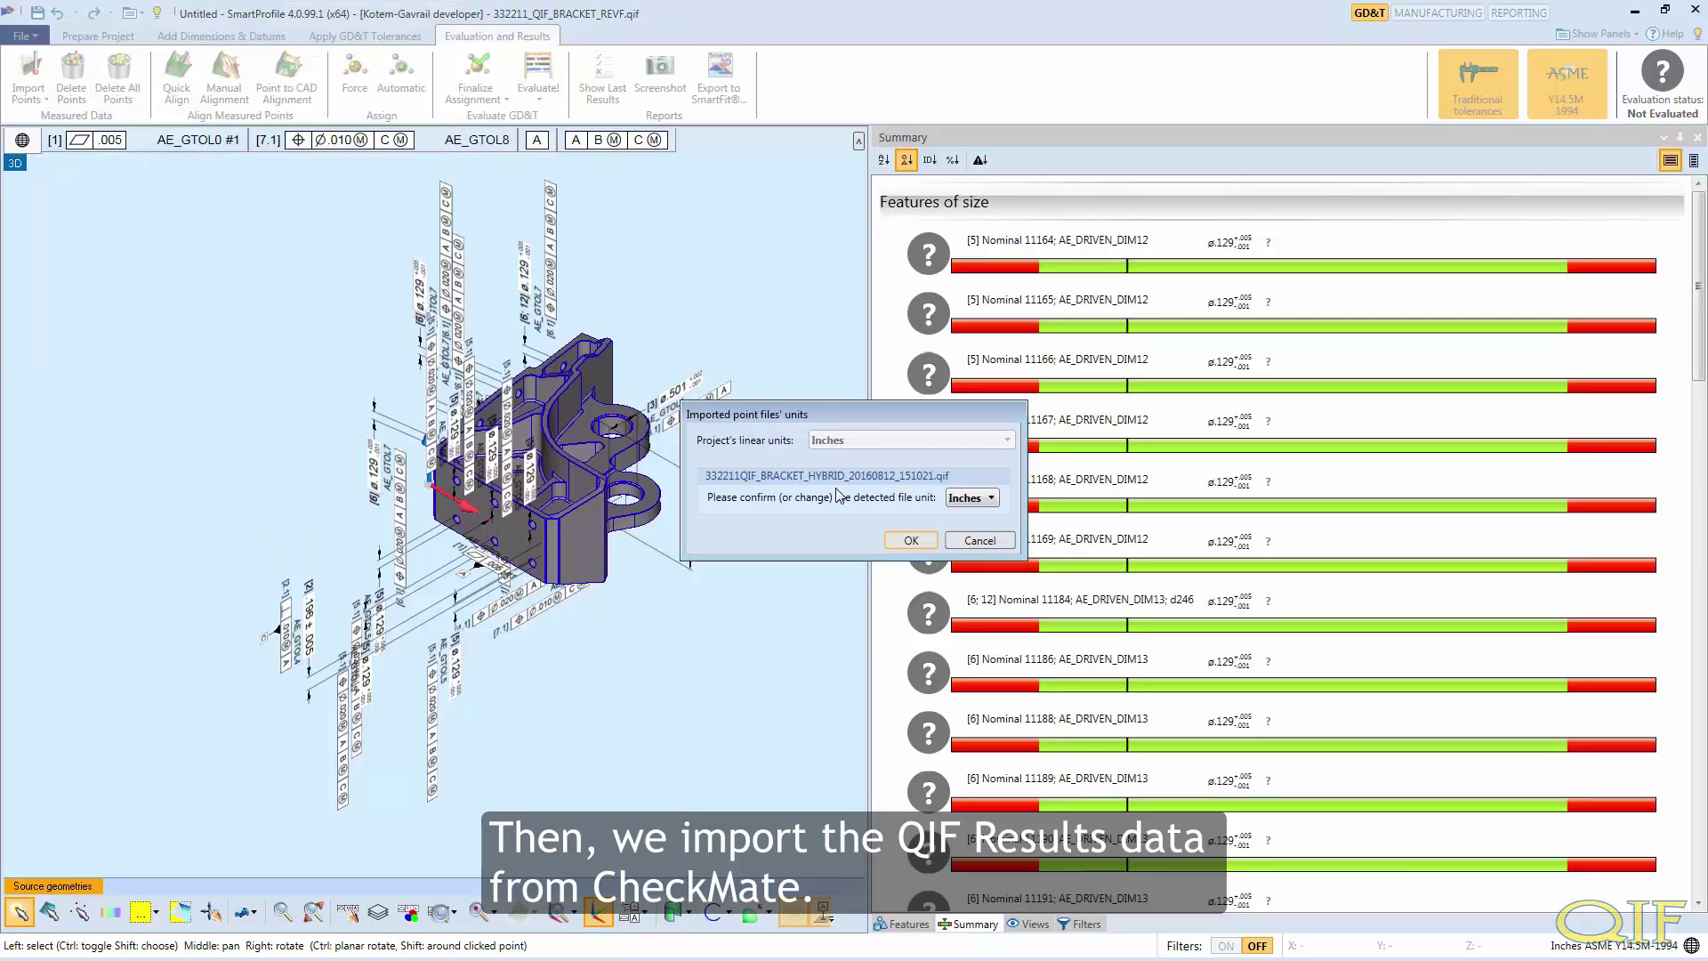
left_click(899, 535)
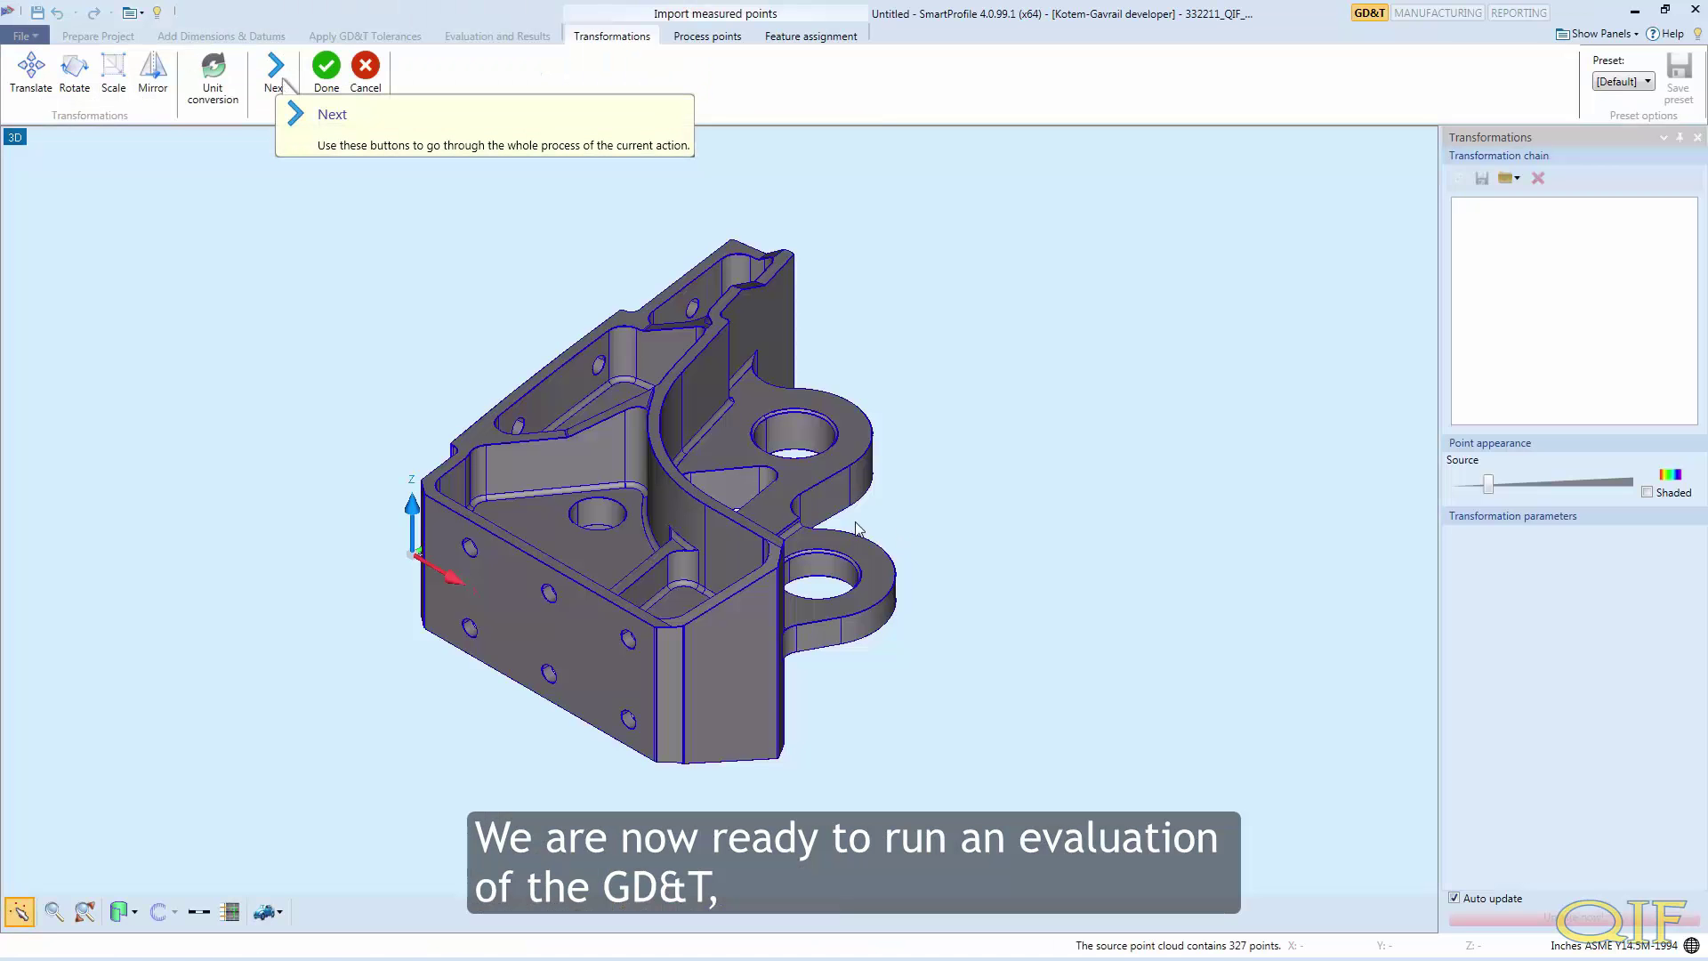
left_click(326, 73)
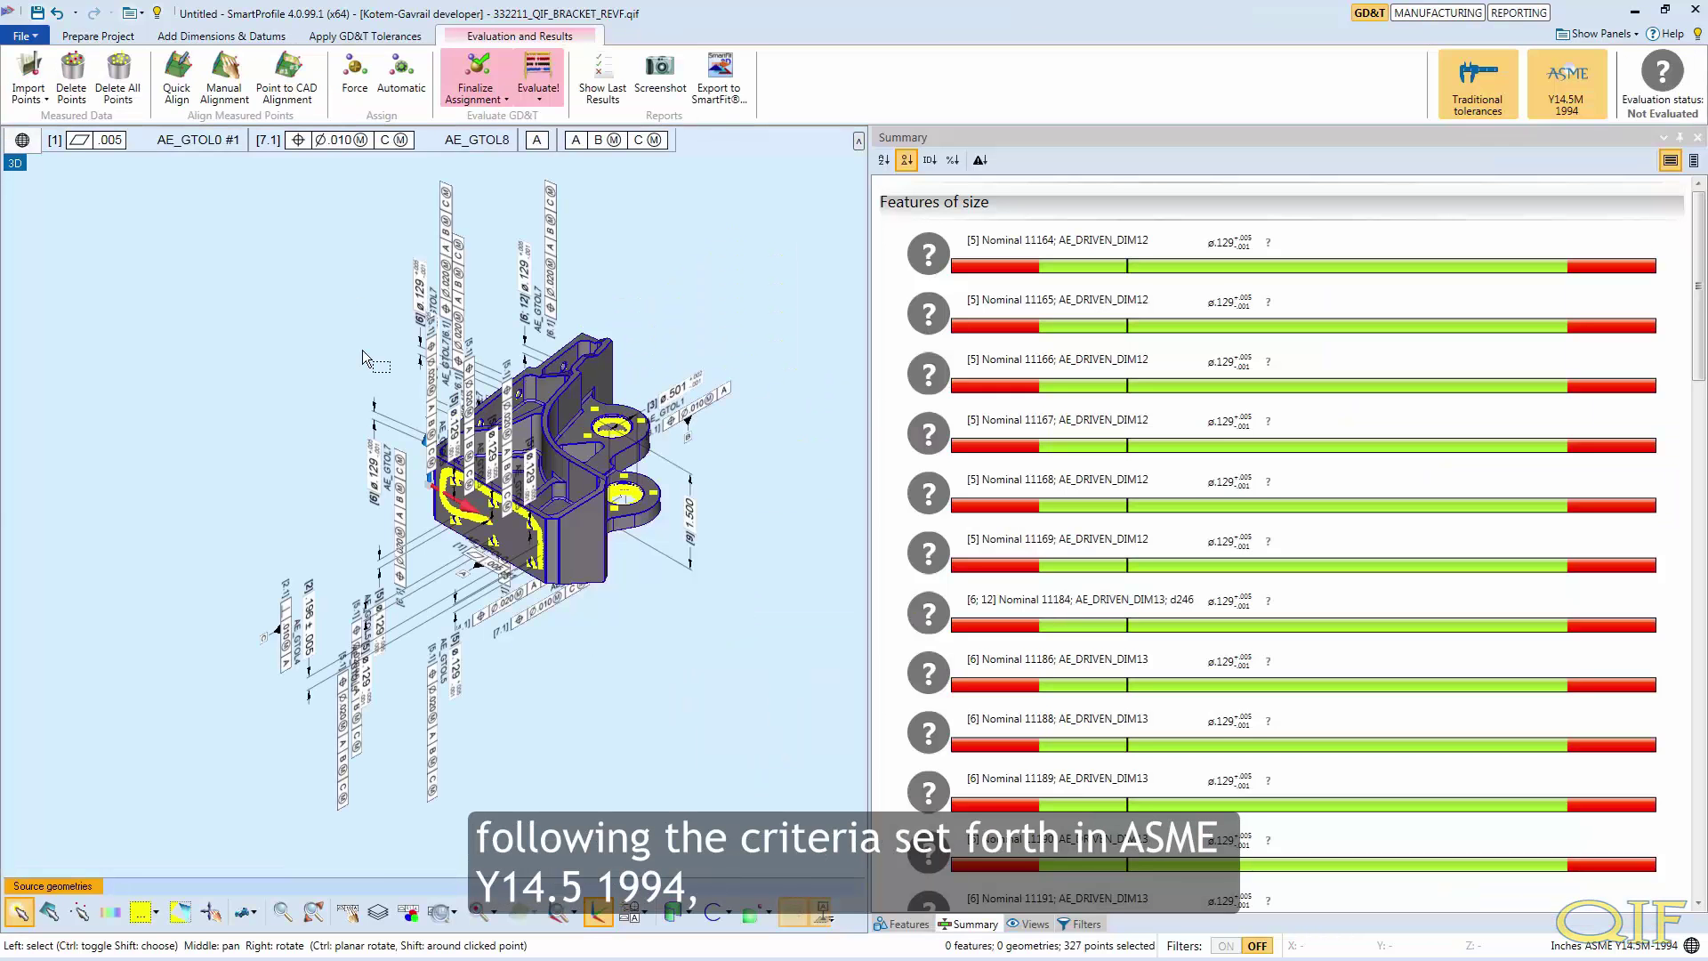
left_click(349, 347)
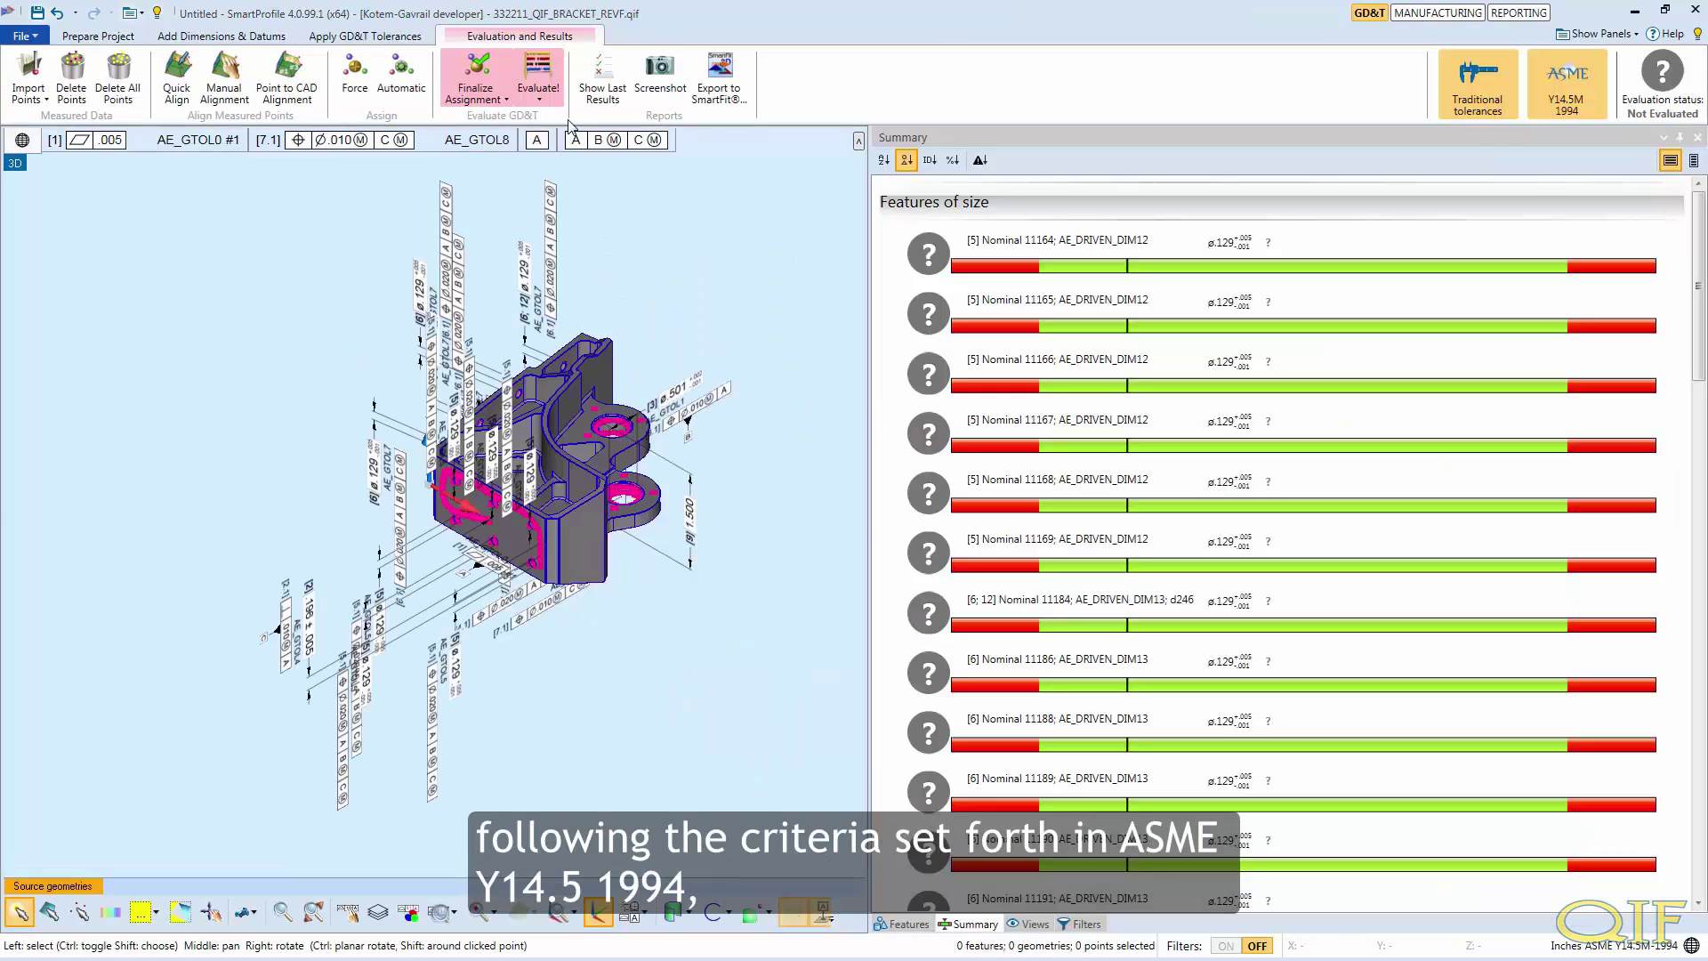
Evaluate the bracket's GD&T and select the AE_GTOL7 position result on Nominal 11184 in the summary
left_click(547, 72)
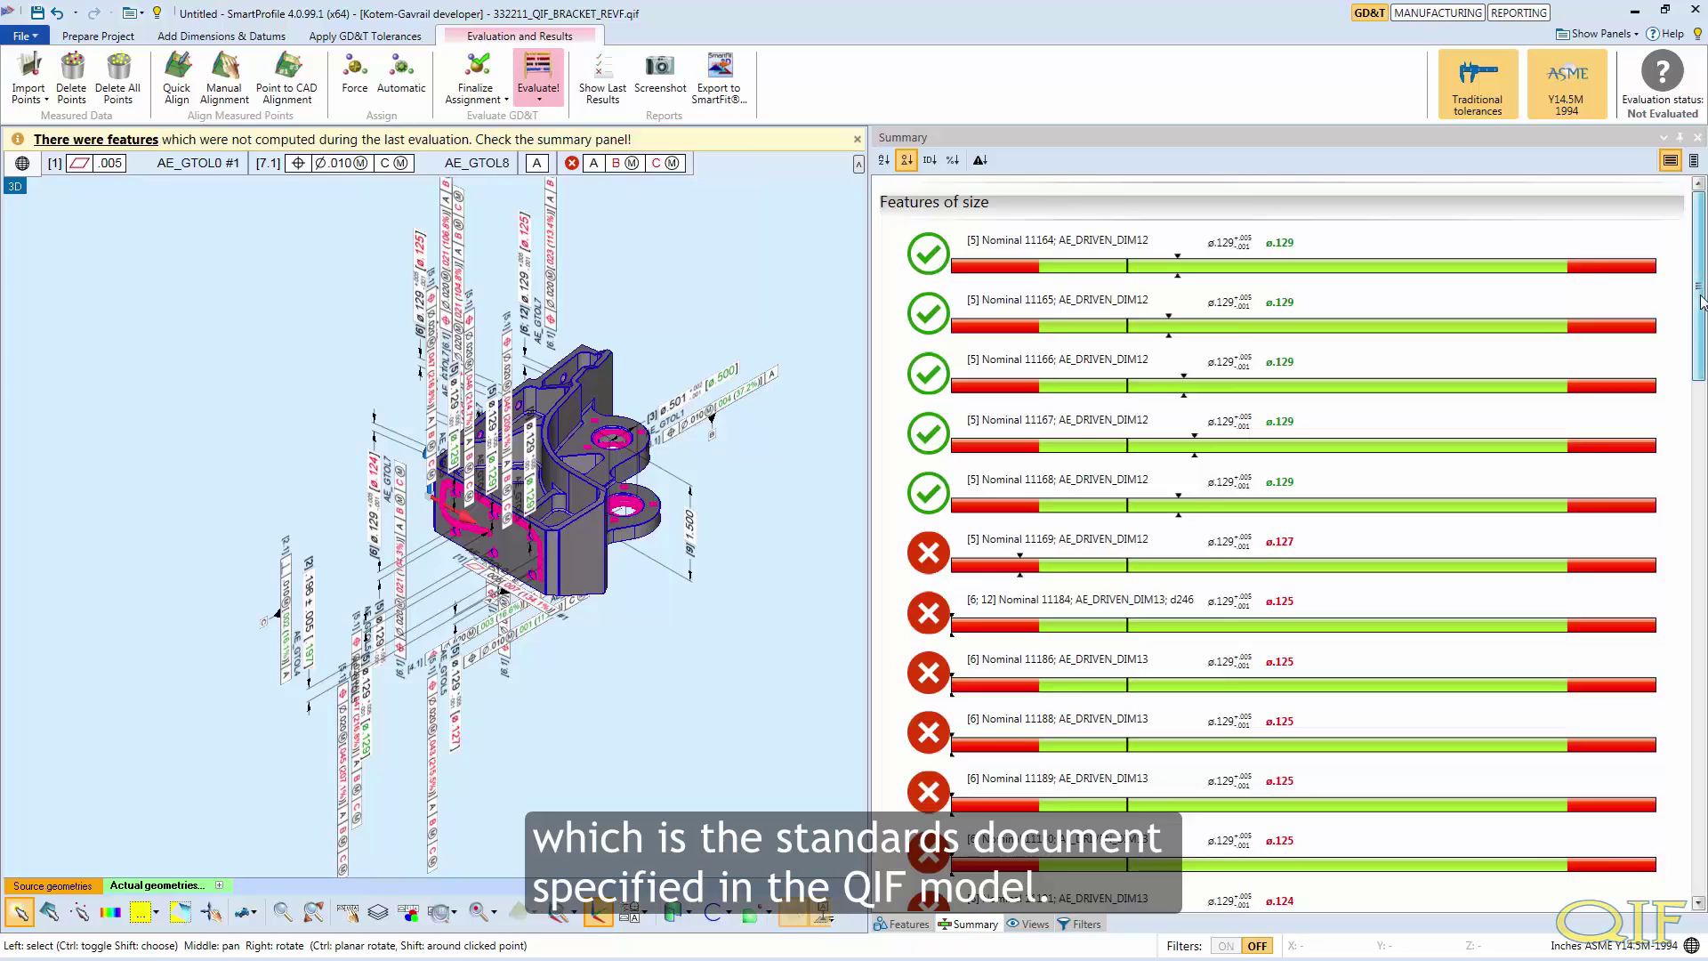
left_click_drag(1698, 309, 1599, 839)
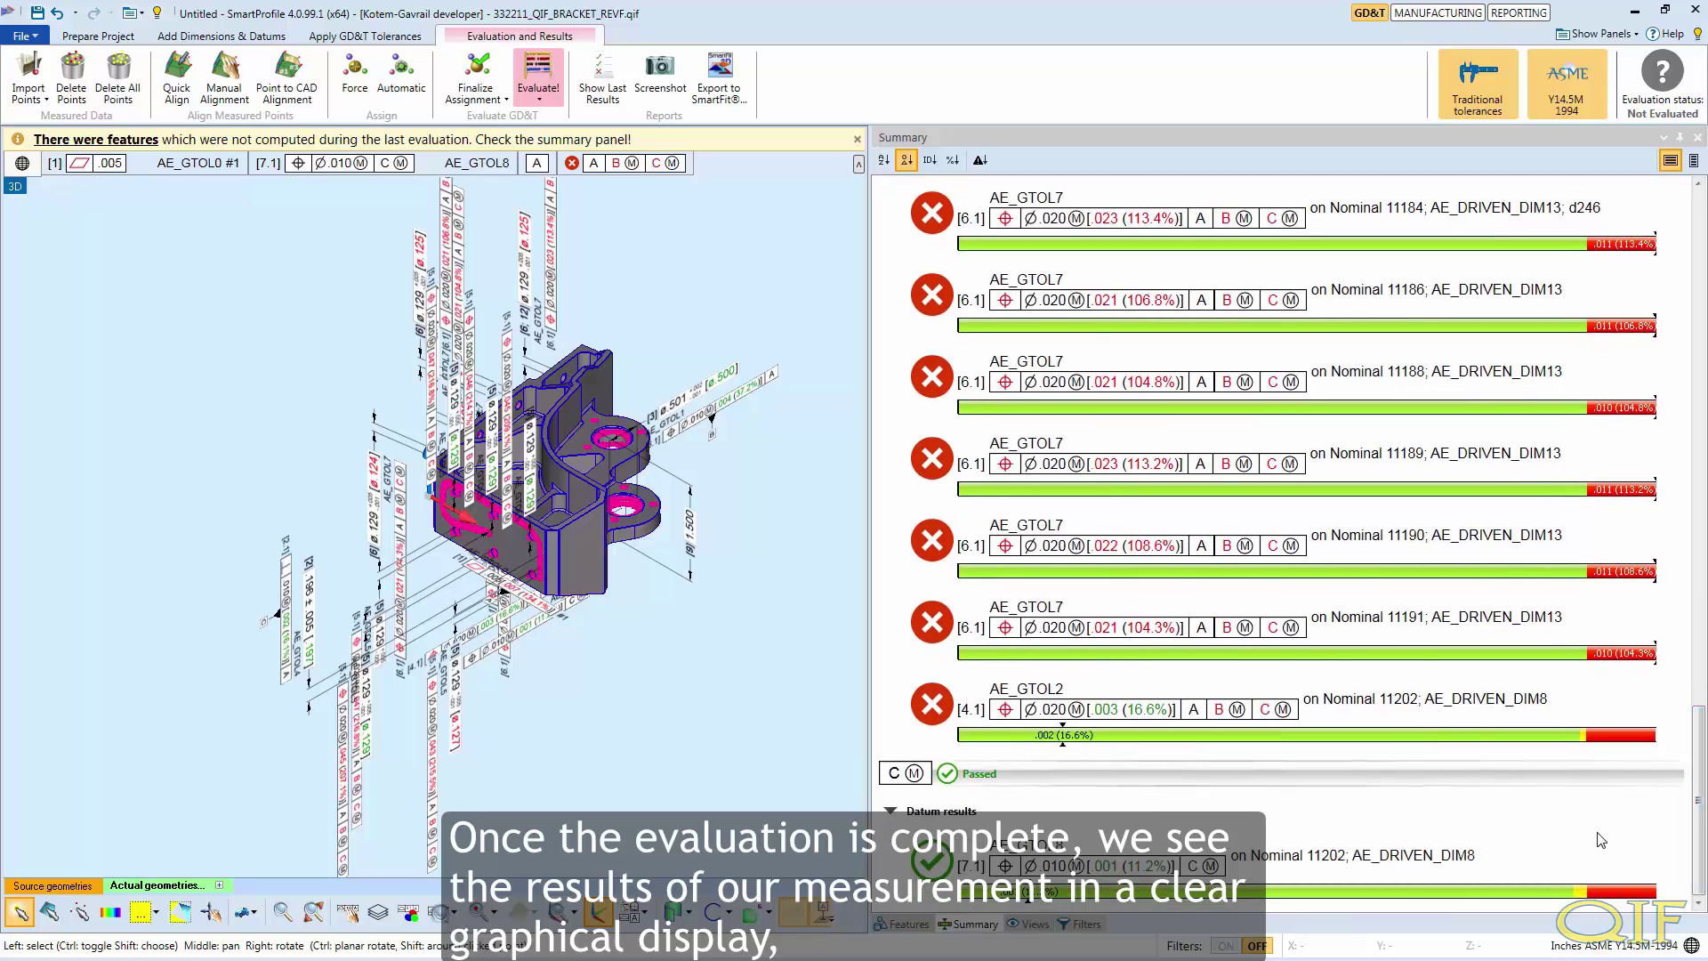
left_click(1099, 242)
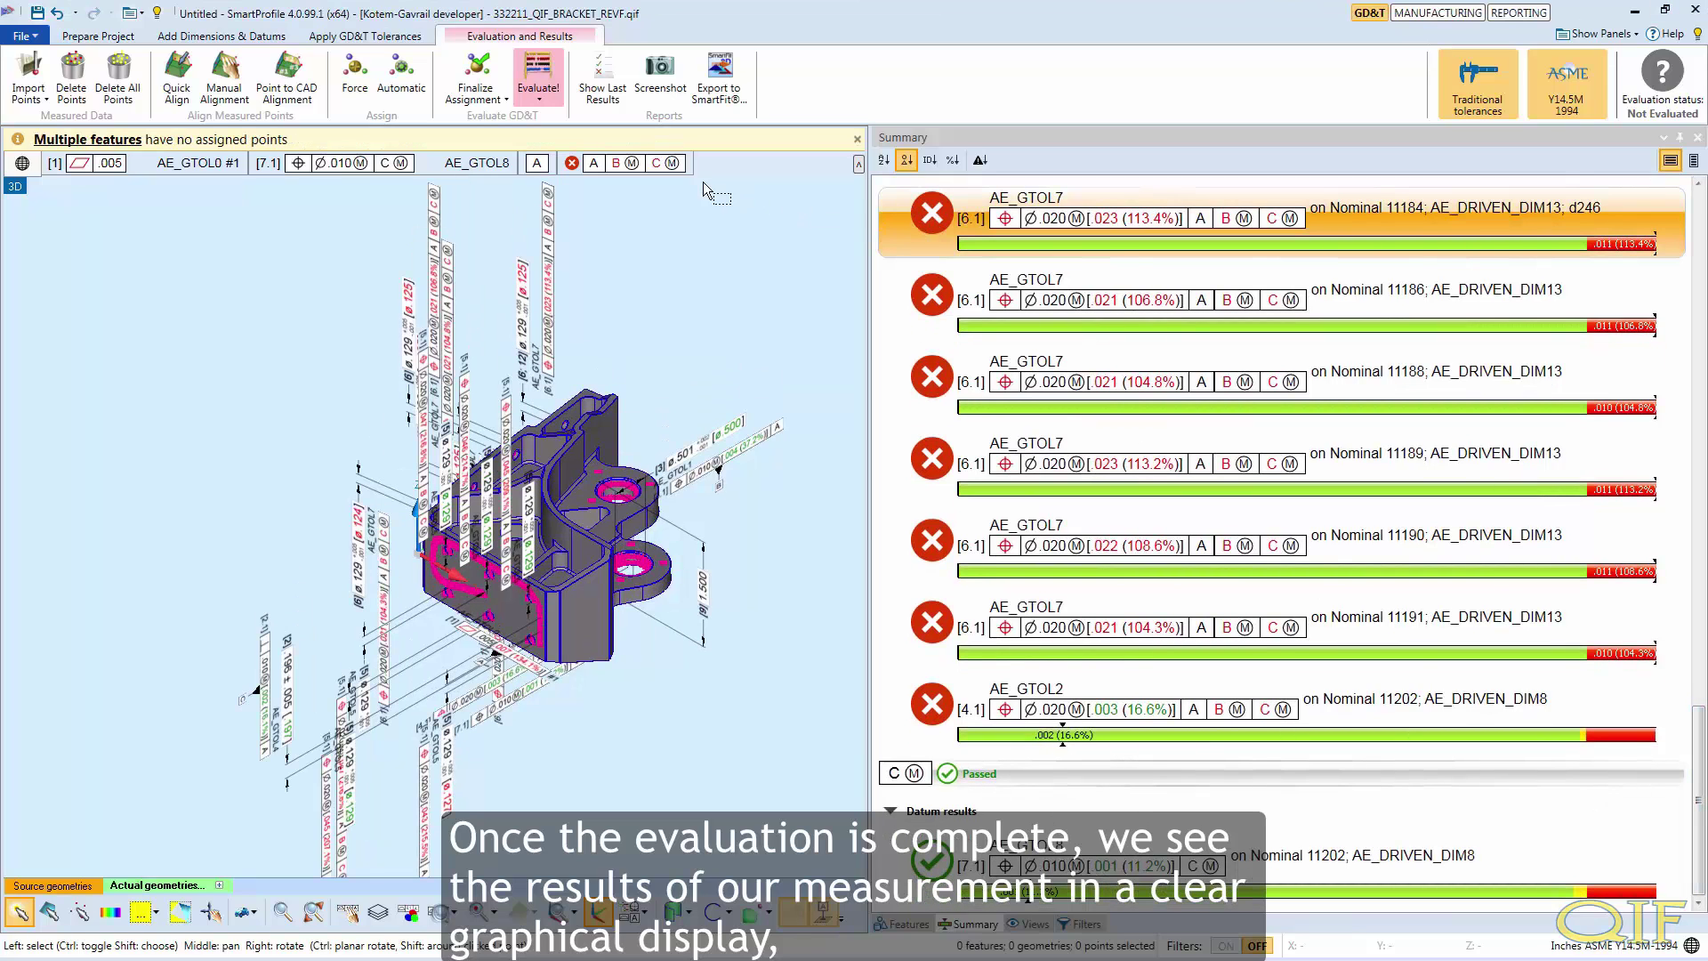
Display the position deviations for the A-B-C datum reference frame with deviation labels on all points
left_click(662, 169)
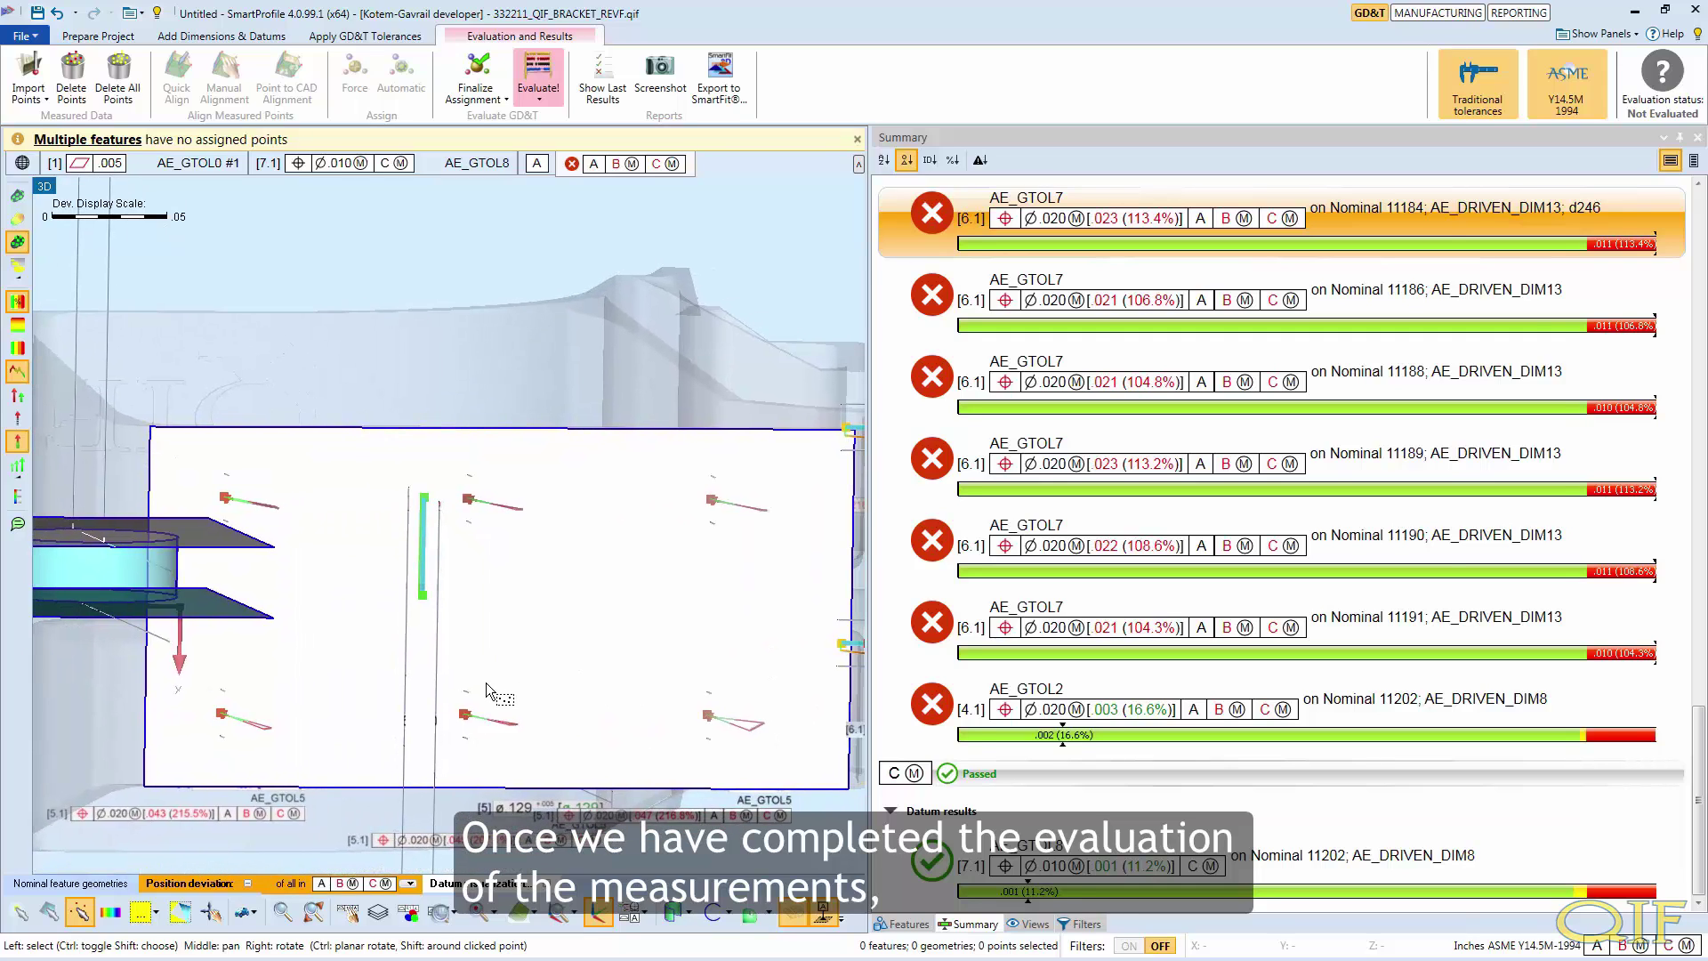
left_click(18, 522)
left_click(890, 451)
left_click(865, 540)
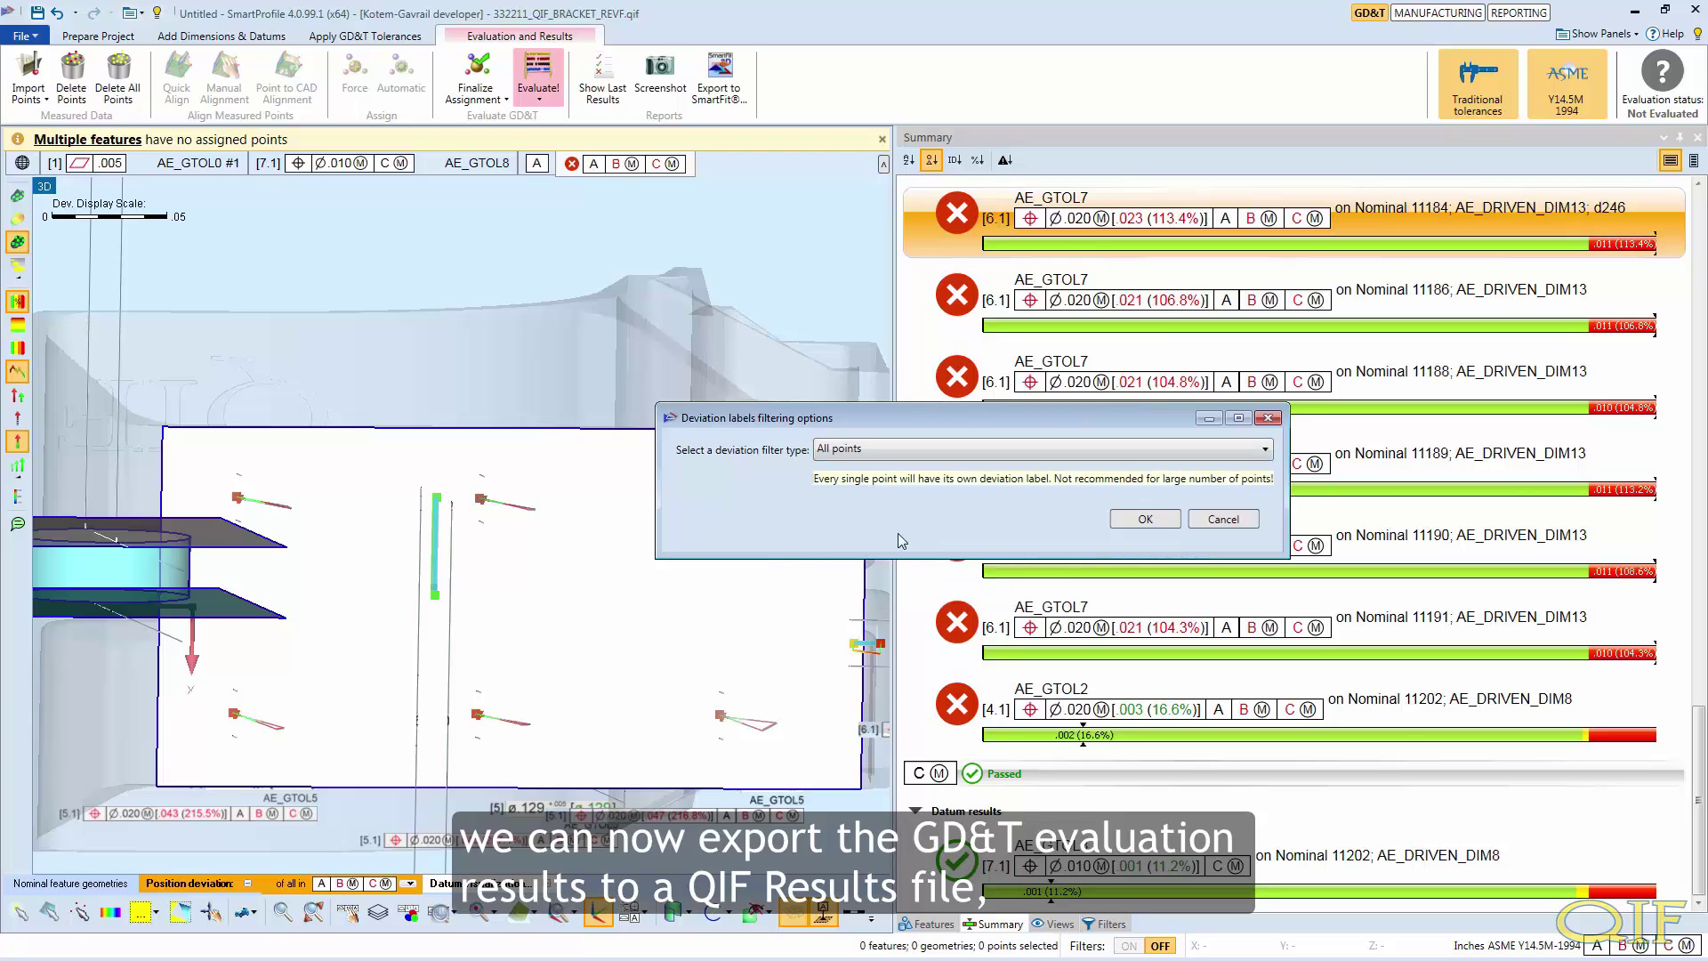
left_click(1157, 523)
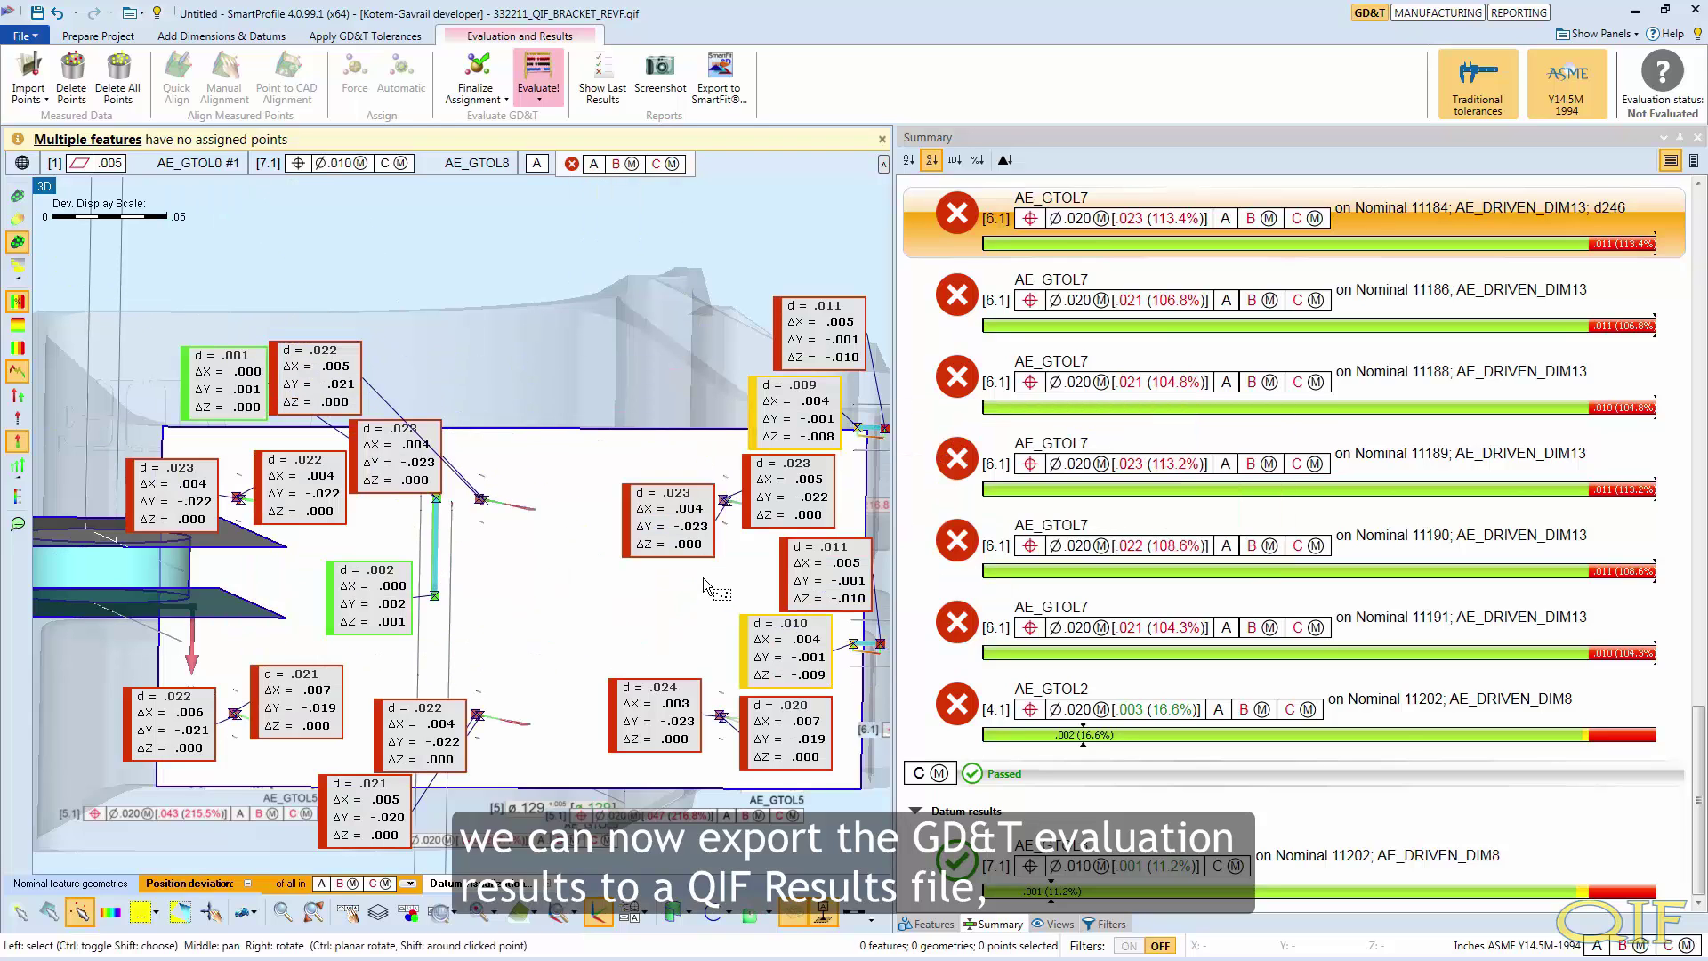
Export the GD&T evaluation results to QIF
left_click(27, 36)
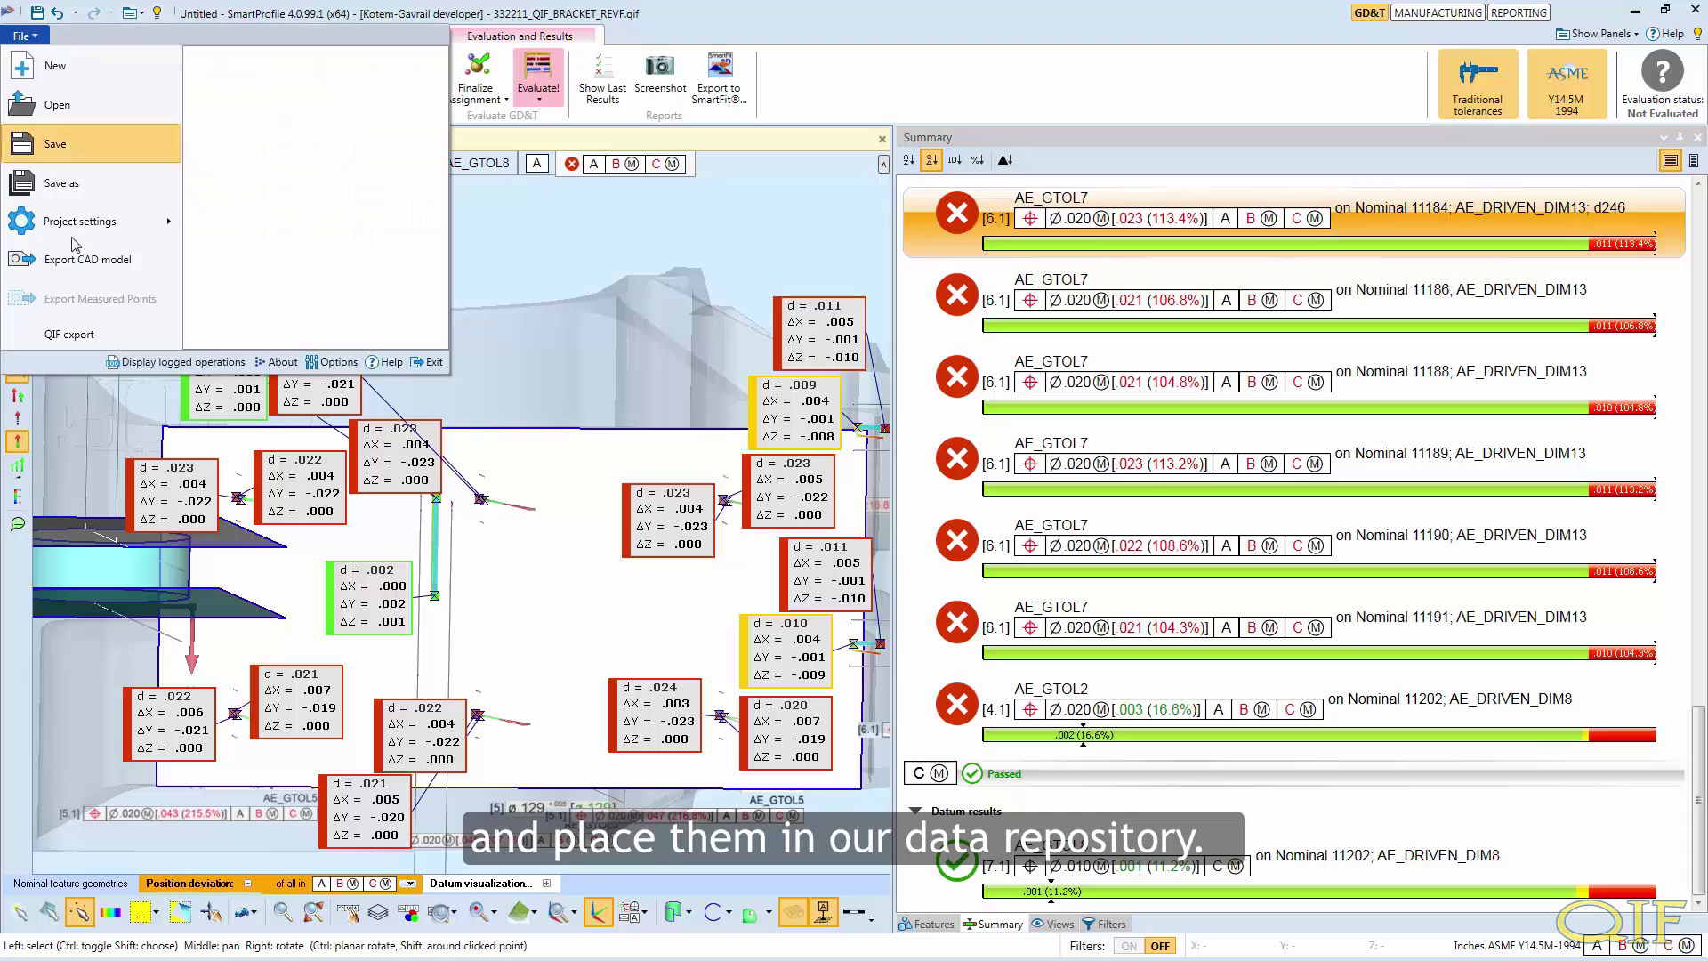
left_click(98, 344)
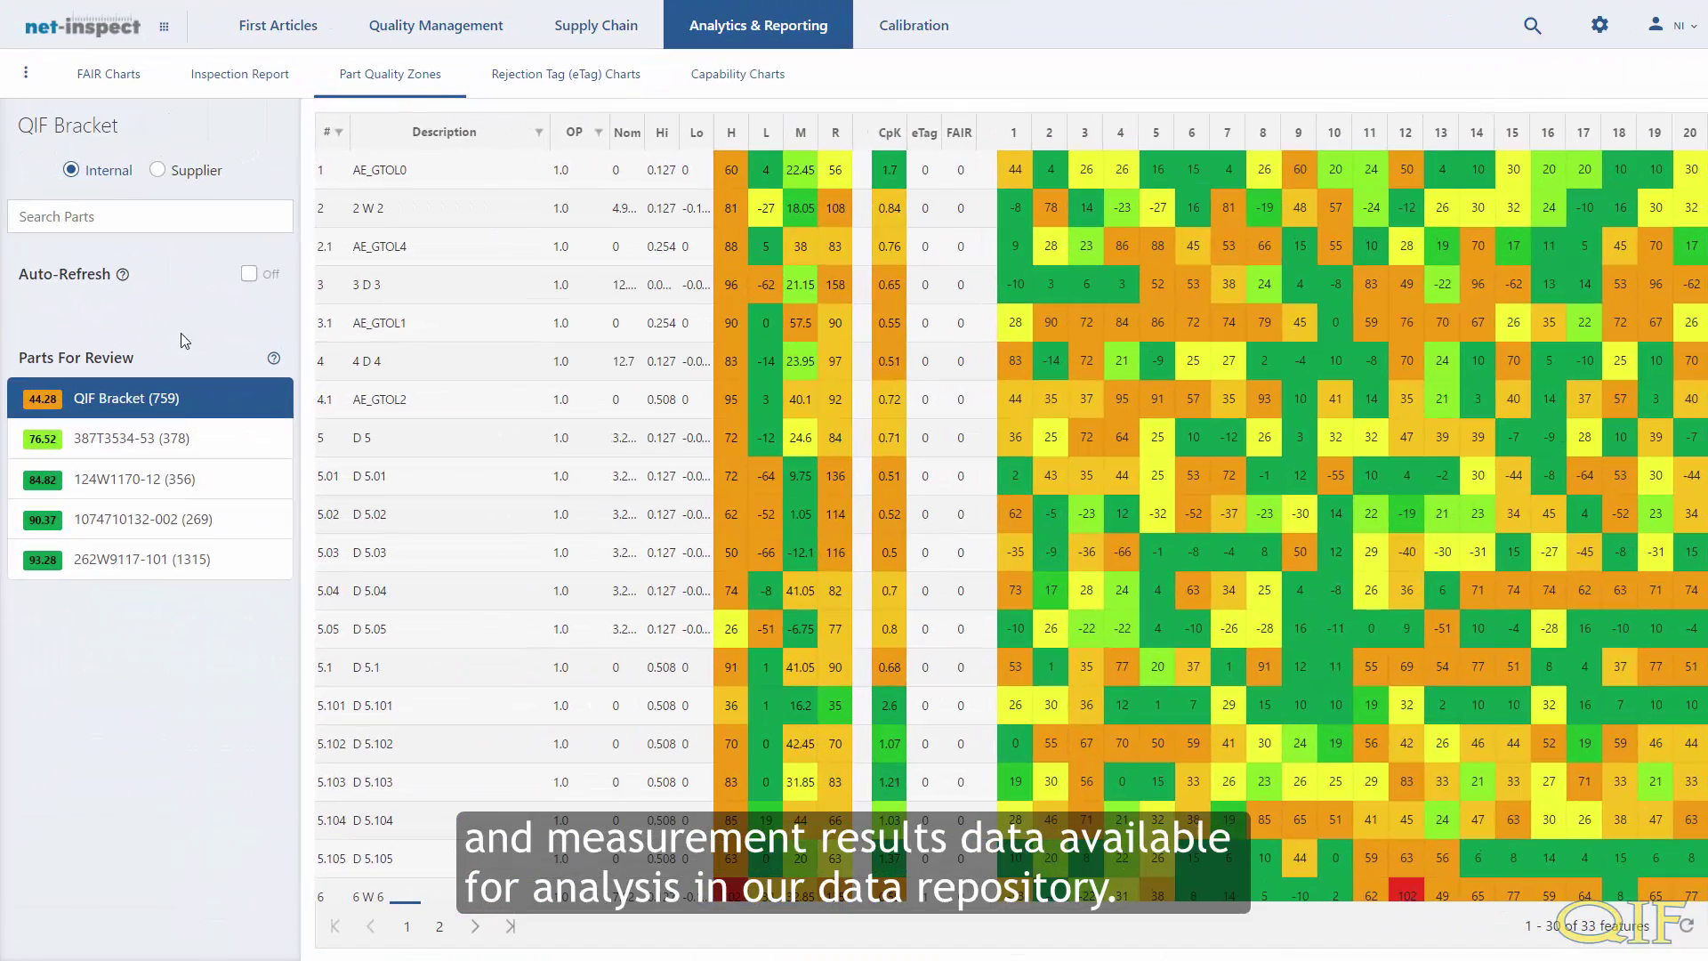
In Net-Inspect, read the explanation of the sigma zones and look through the QIF Bracket's part quality zones
left_click(274, 359)
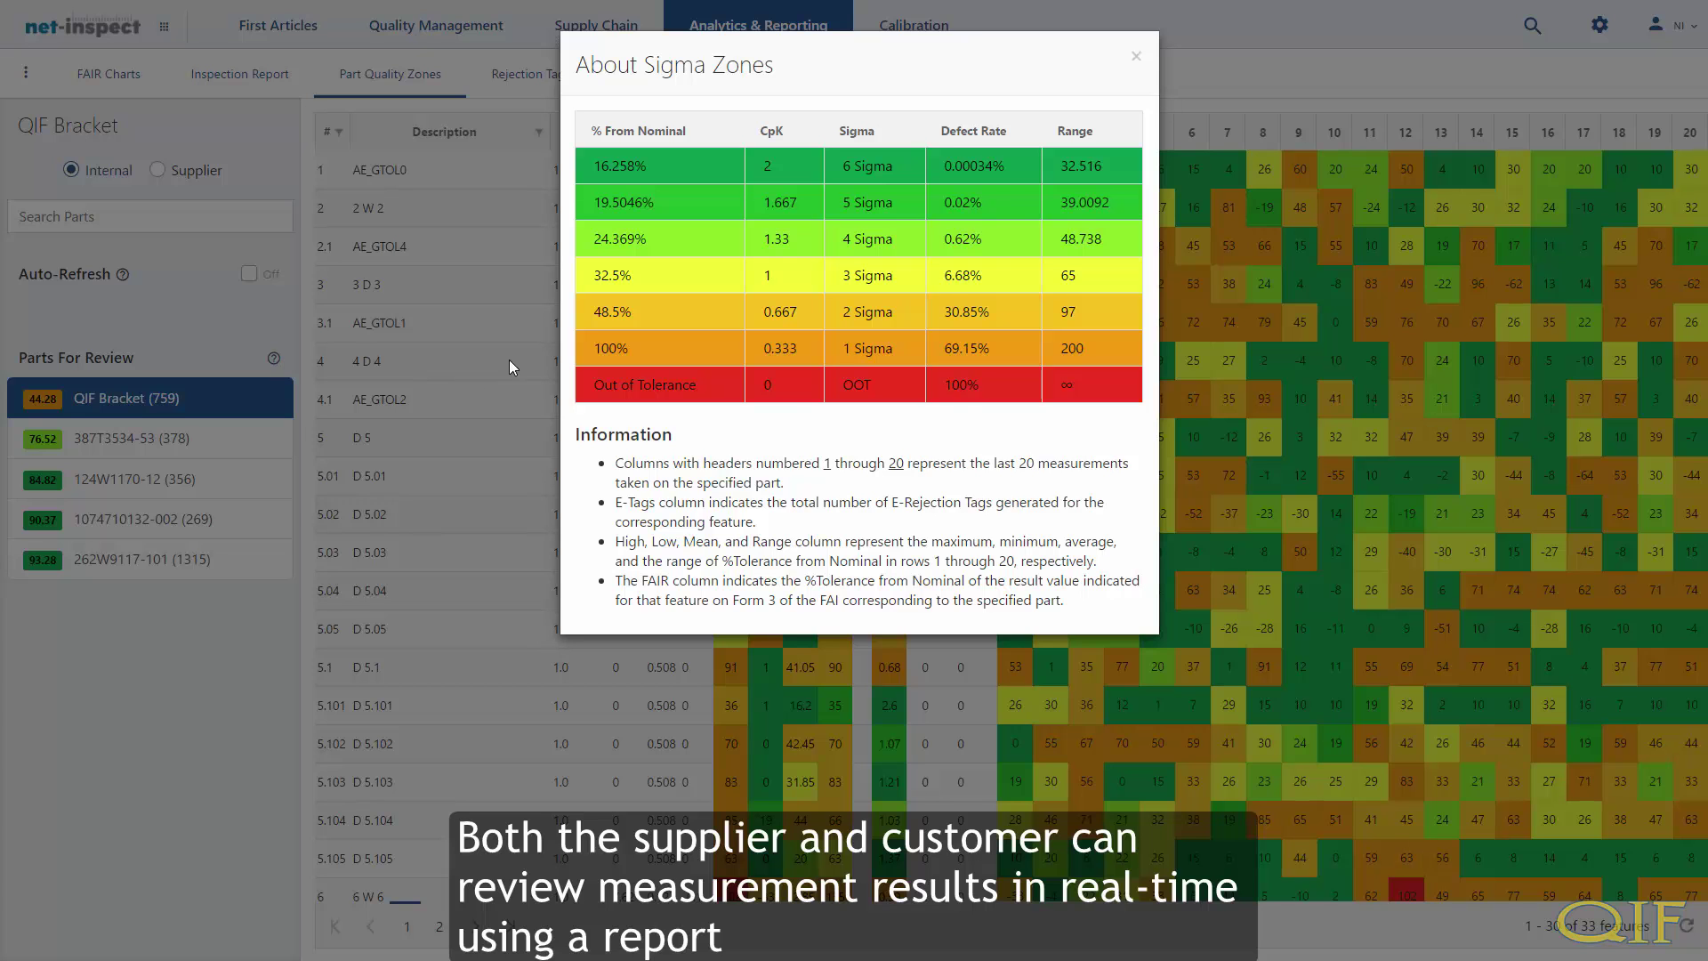
left_click(1135, 57)
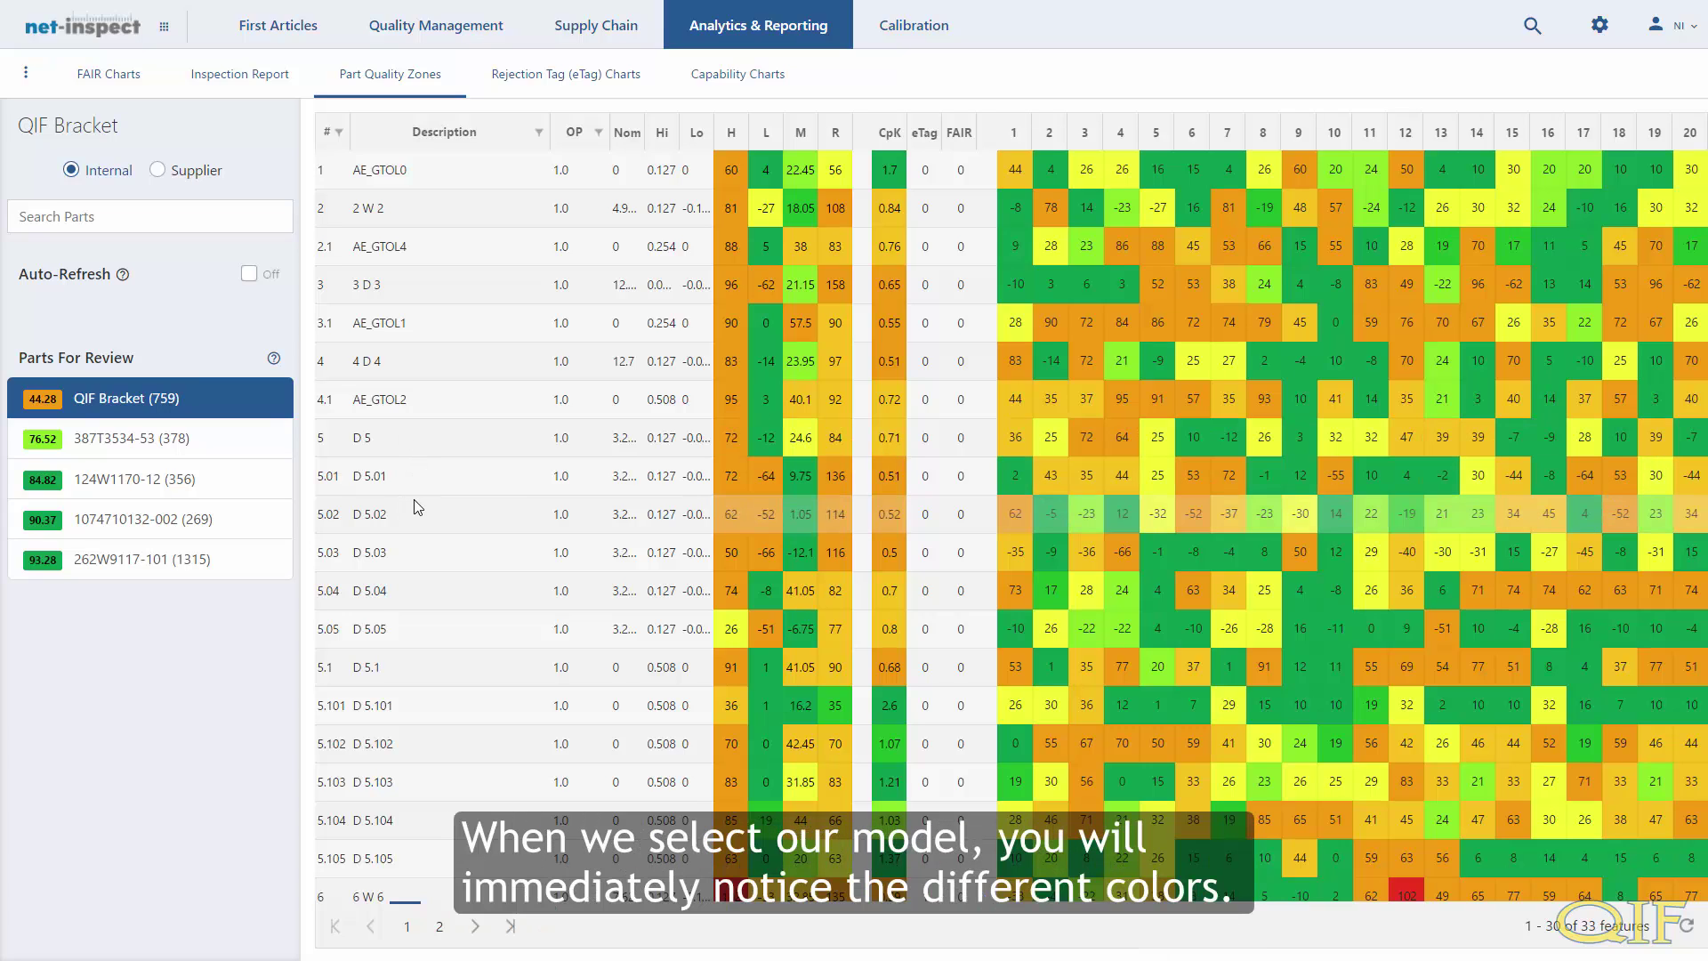
scroll(422, 587, "down", 1)
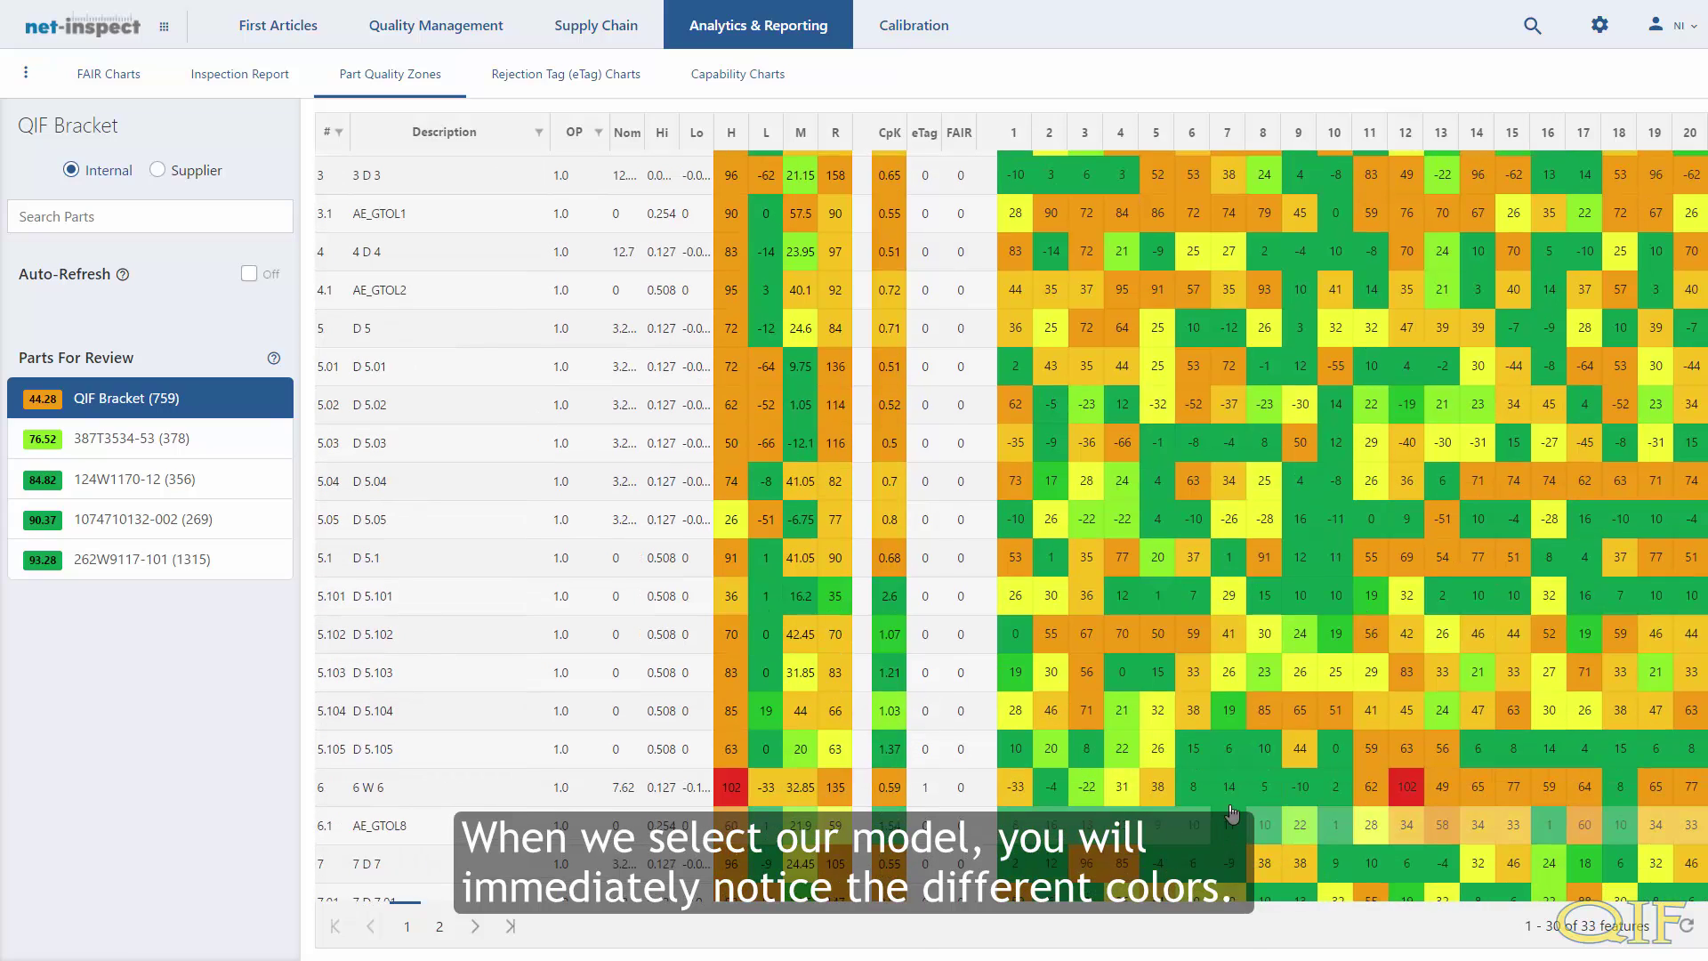
Open the SPC chart for feature 6 W 6 and review the cause and corrective action of its run 12 point
mouse_move(1227, 787)
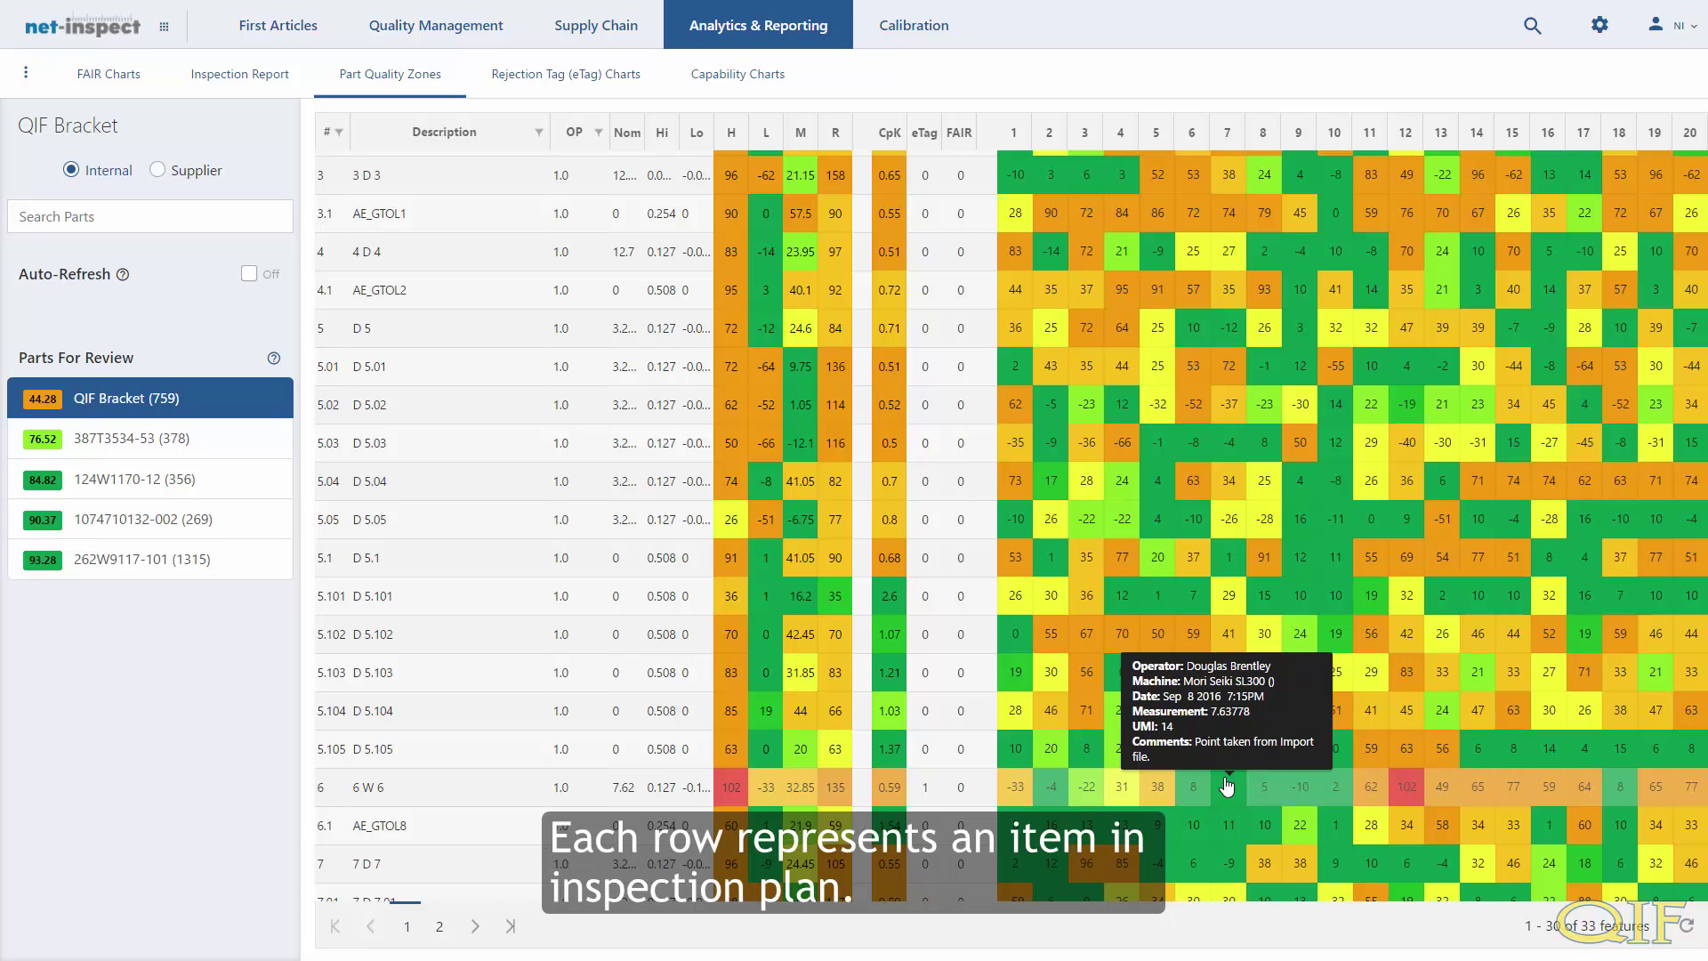
left_click(1226, 785)
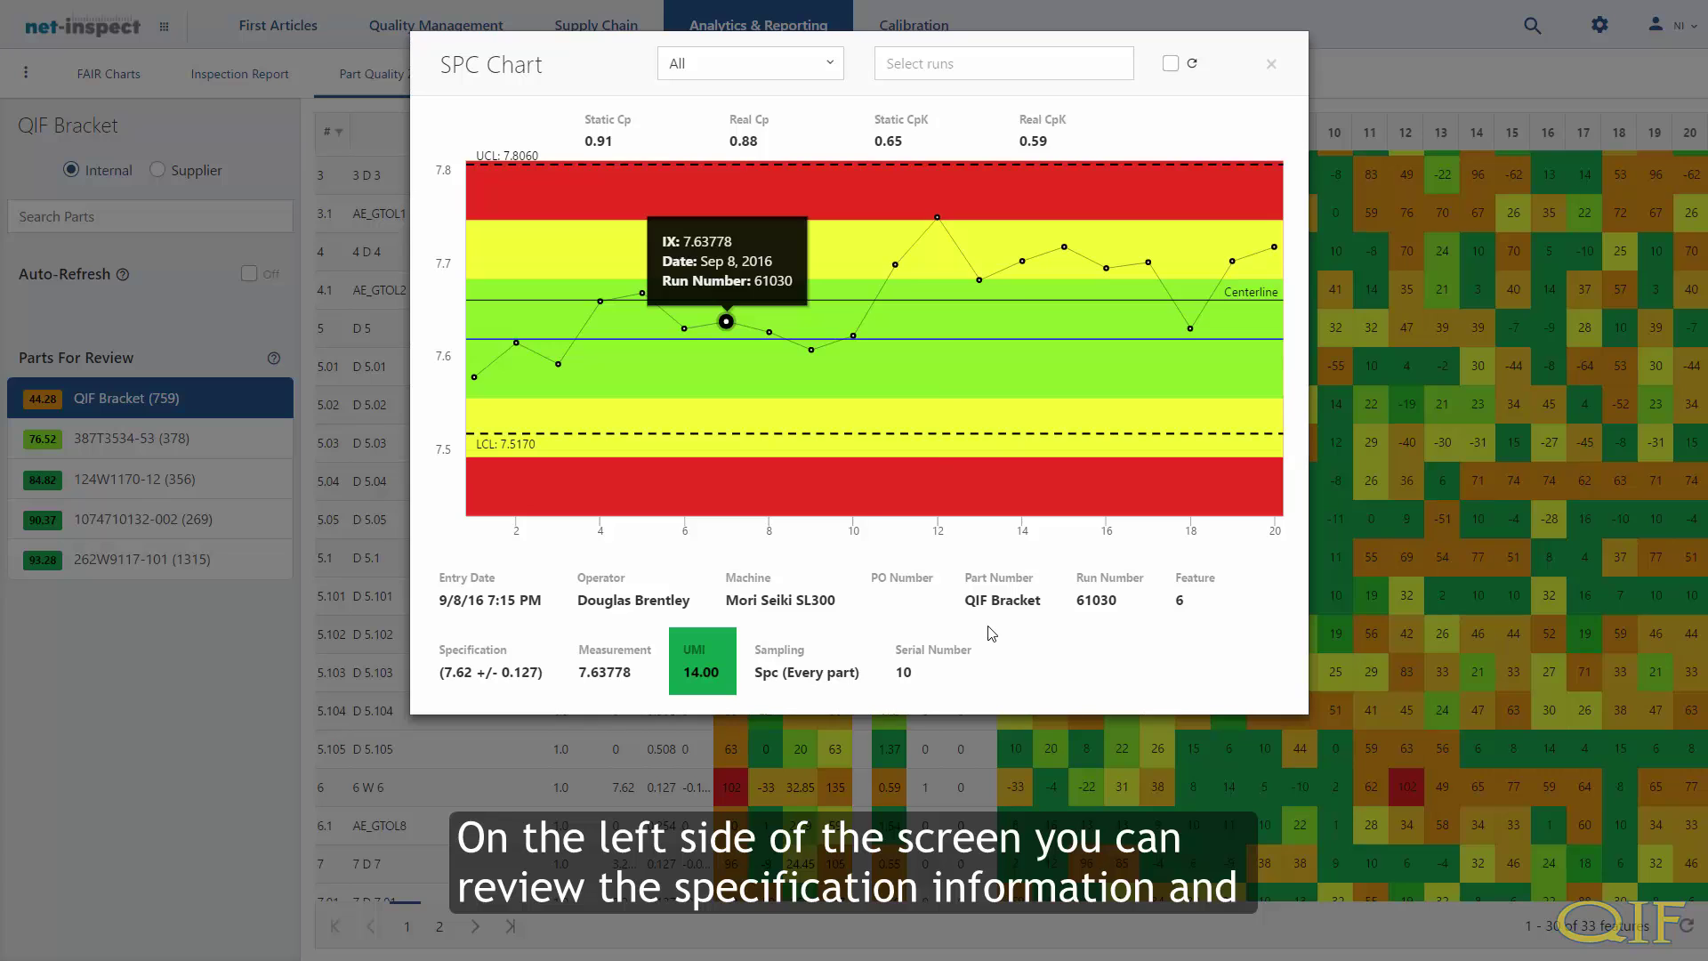
left_click(938, 218)
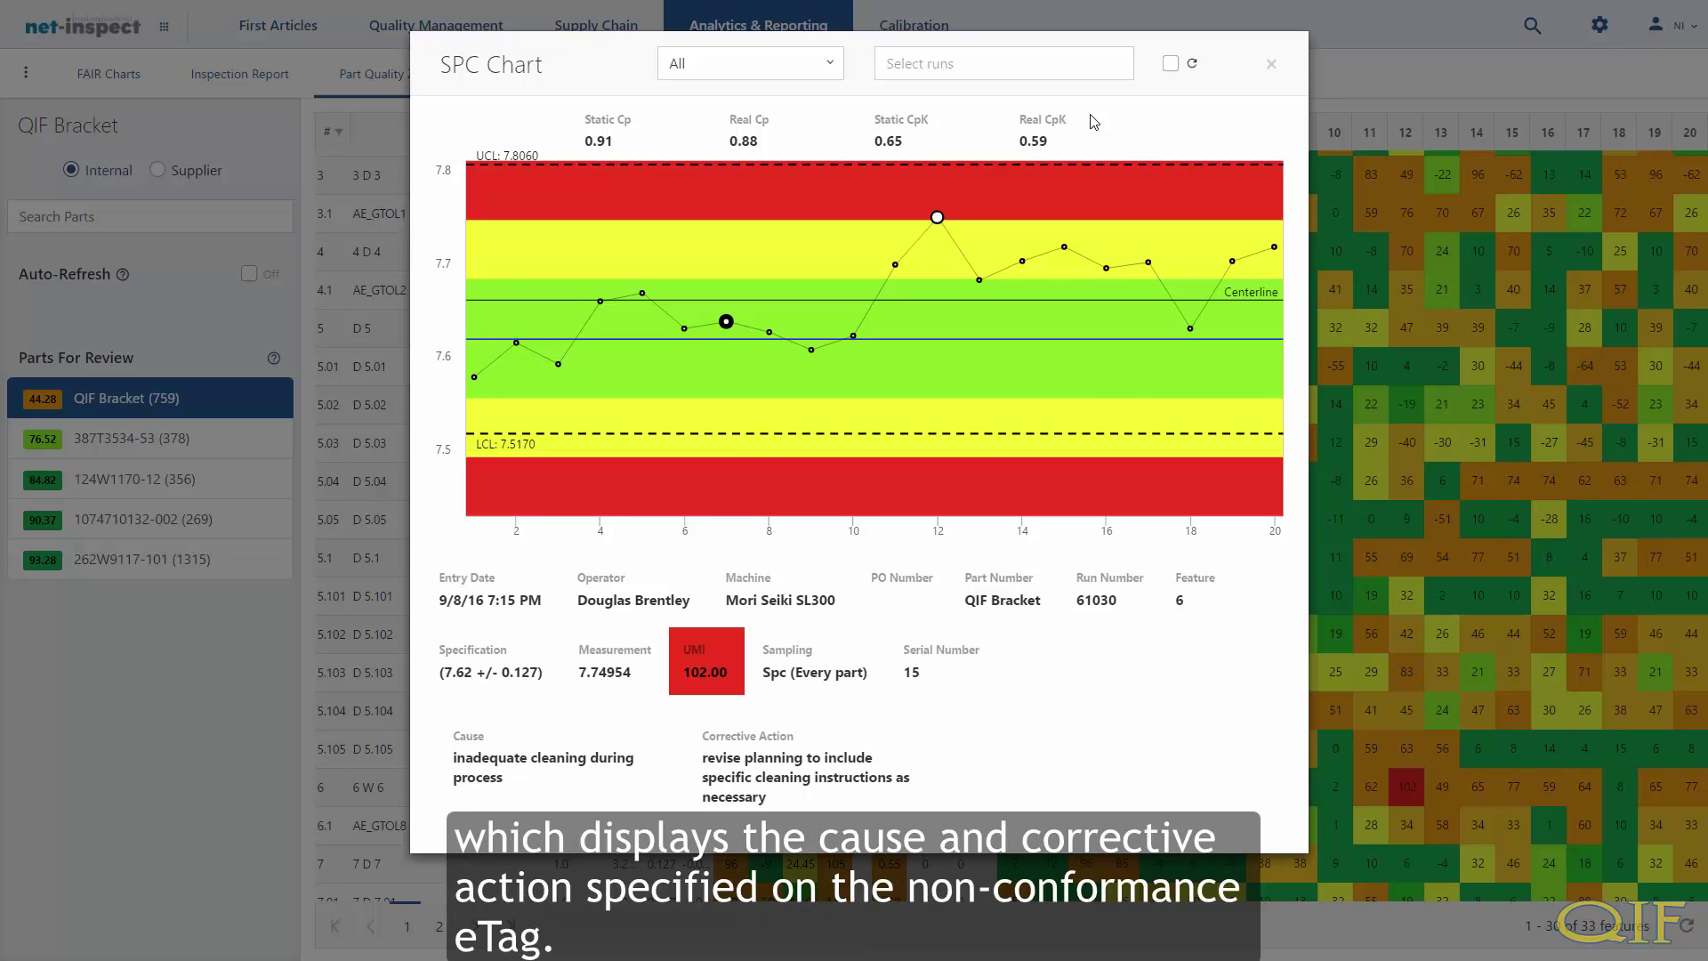
left_click(1272, 63)
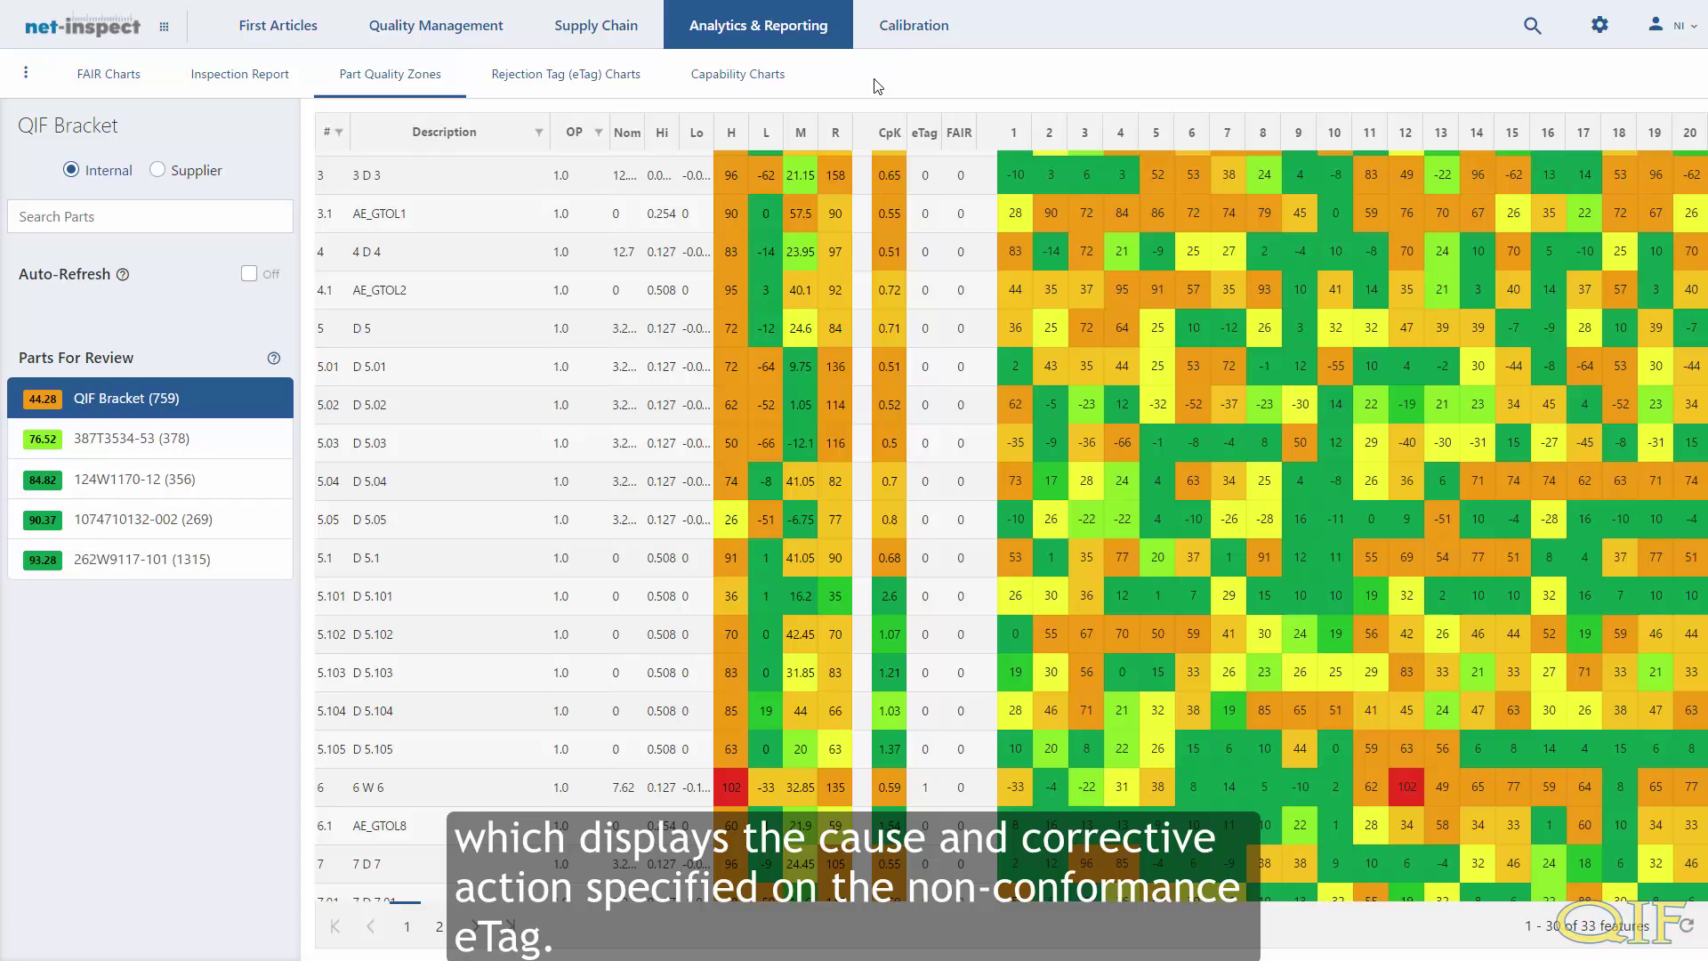
In the capability charts, rank the parts by score and filter the results to QIF Bracket
left_click(738, 82)
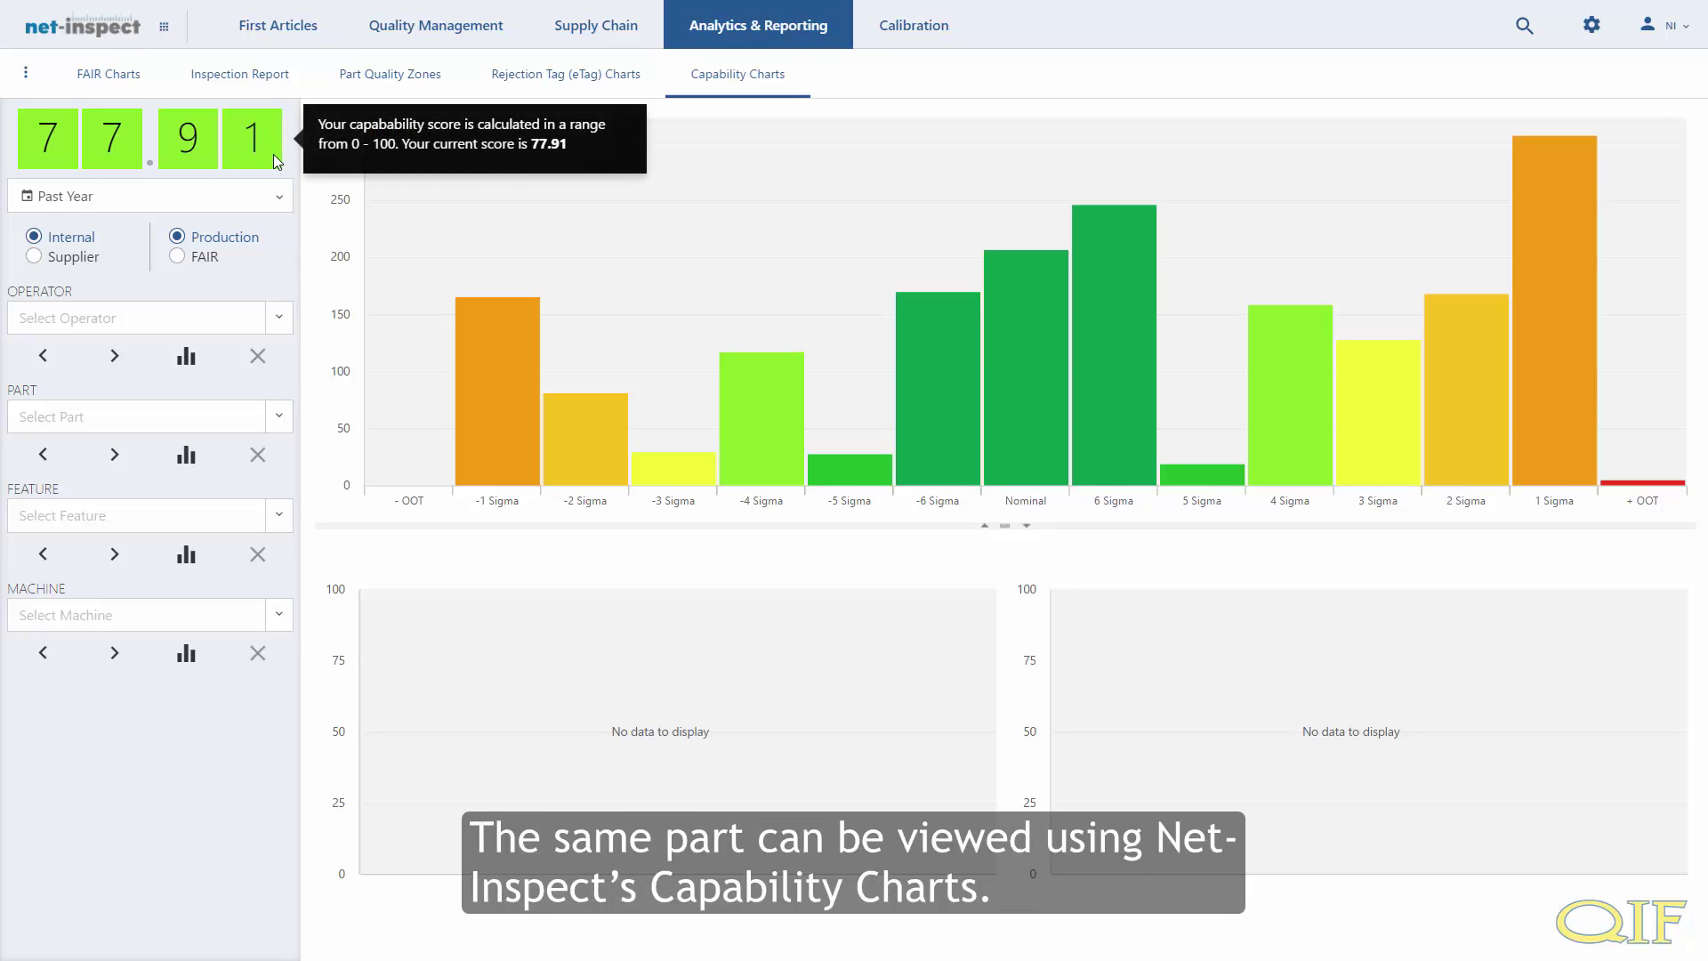
left_click(187, 462)
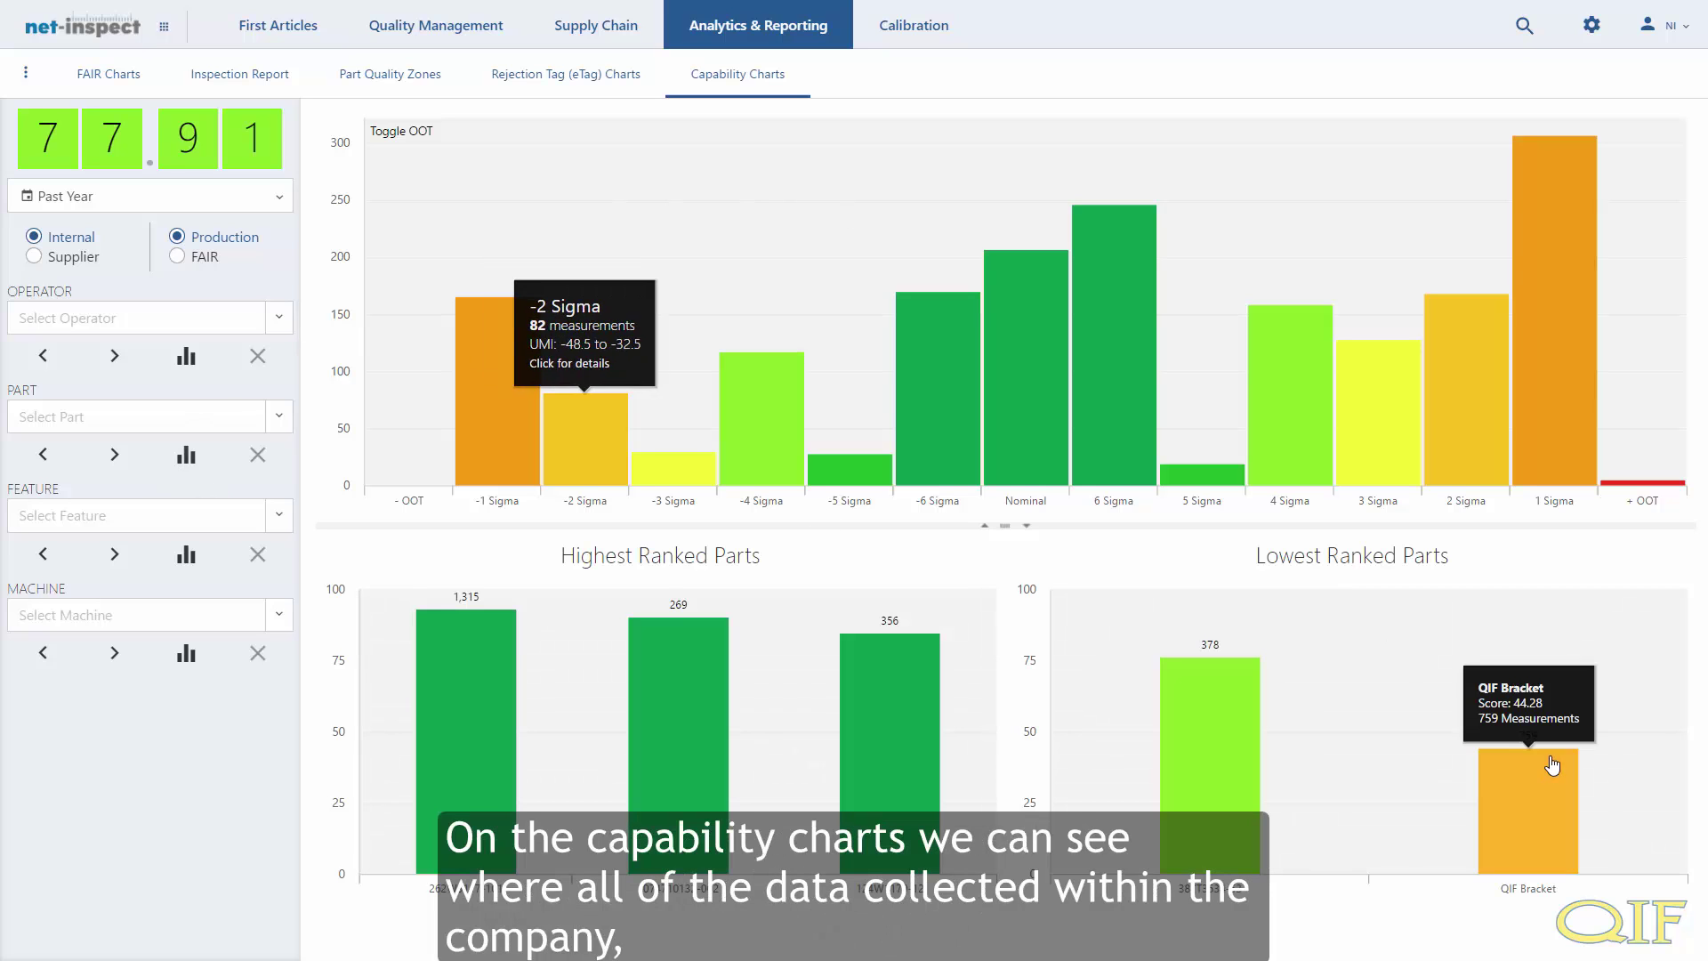
left_click(1534, 810)
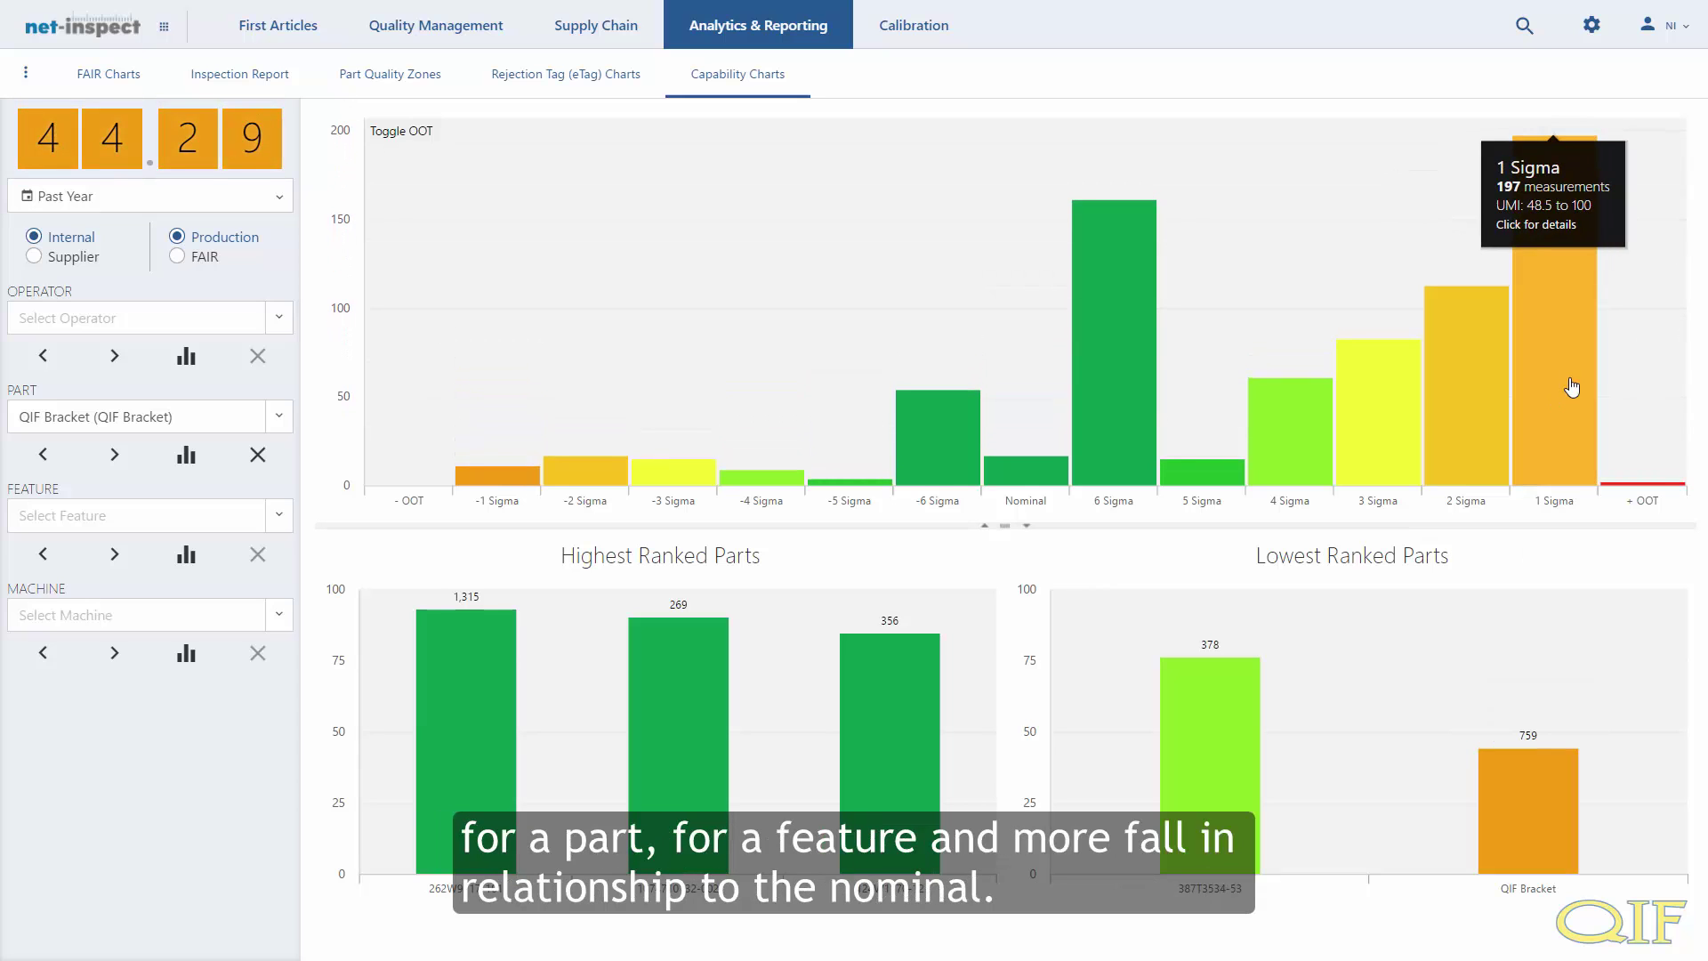
Rank the QIF Bracket's features and examine the sigma distribution of feature 7.103 AE_GTOL5
left_click(186, 555)
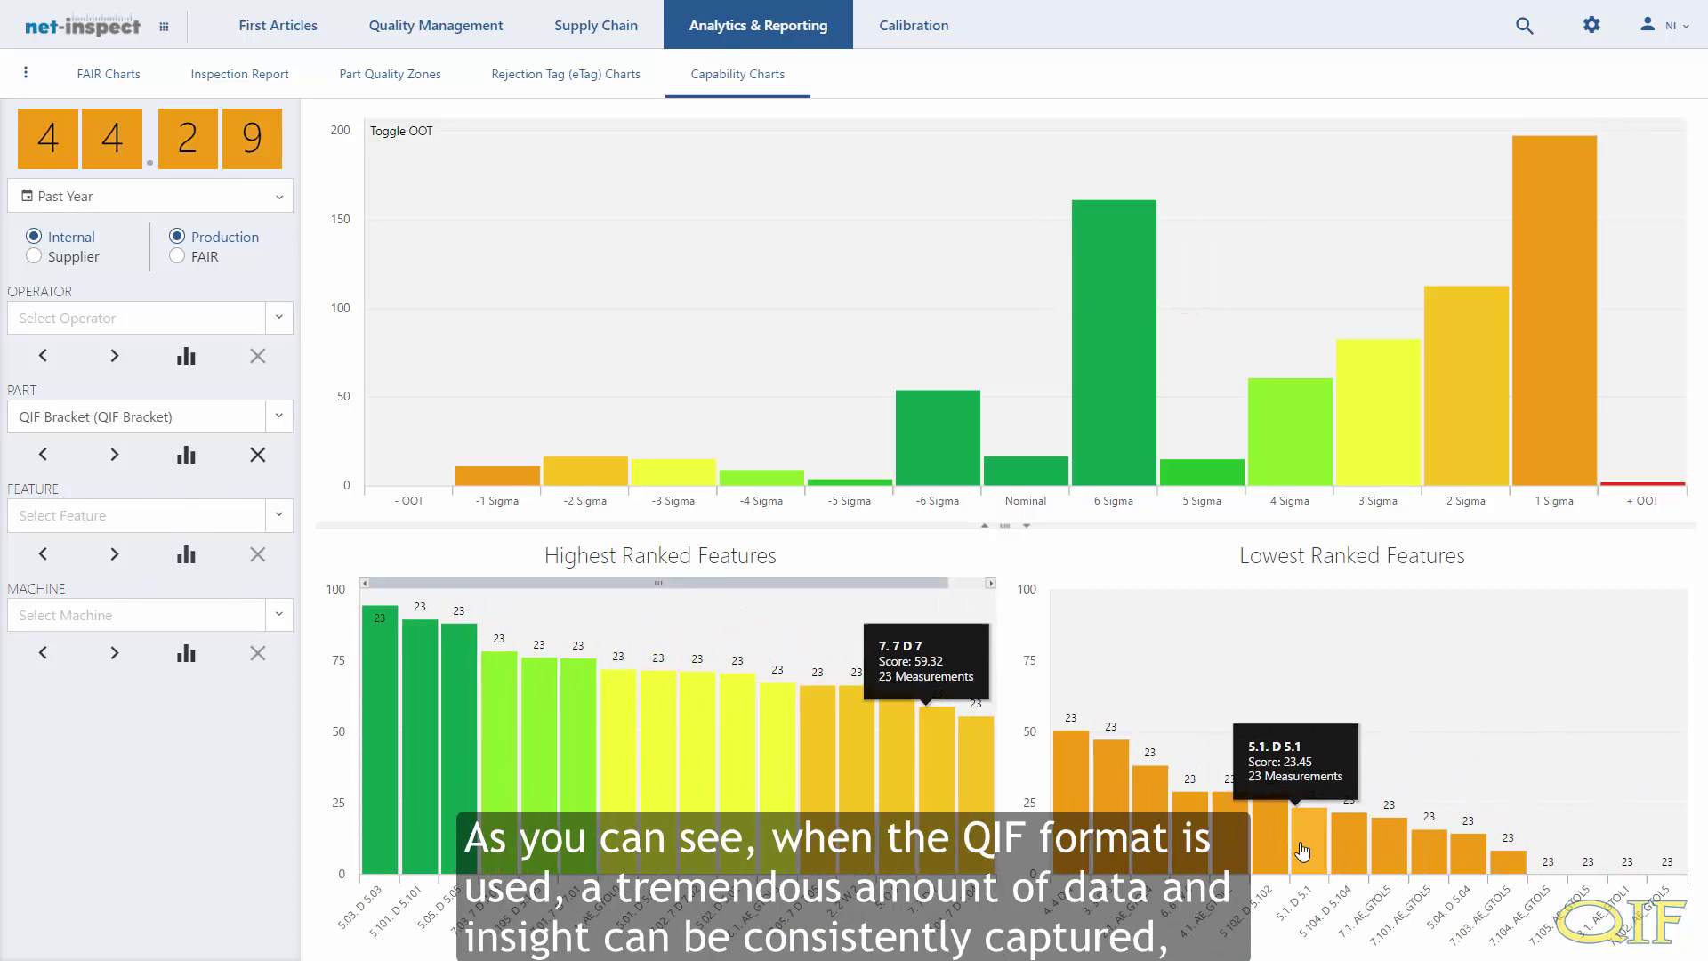
left_click(1506, 872)
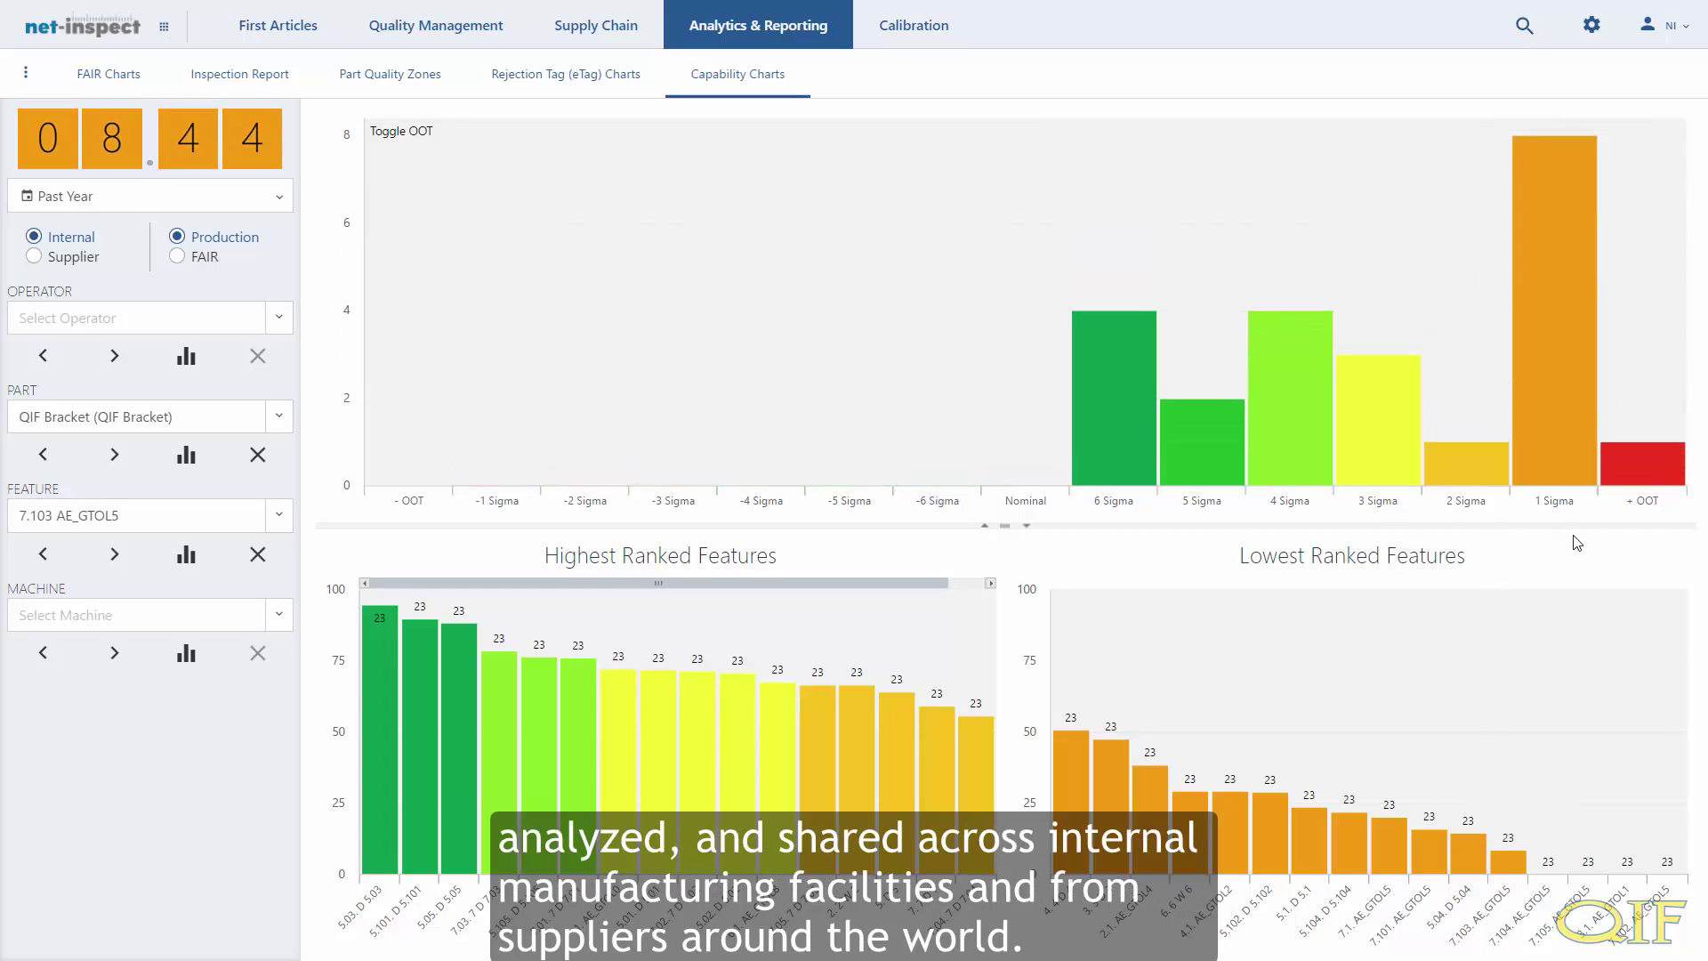
mouse_move(1576, 469)
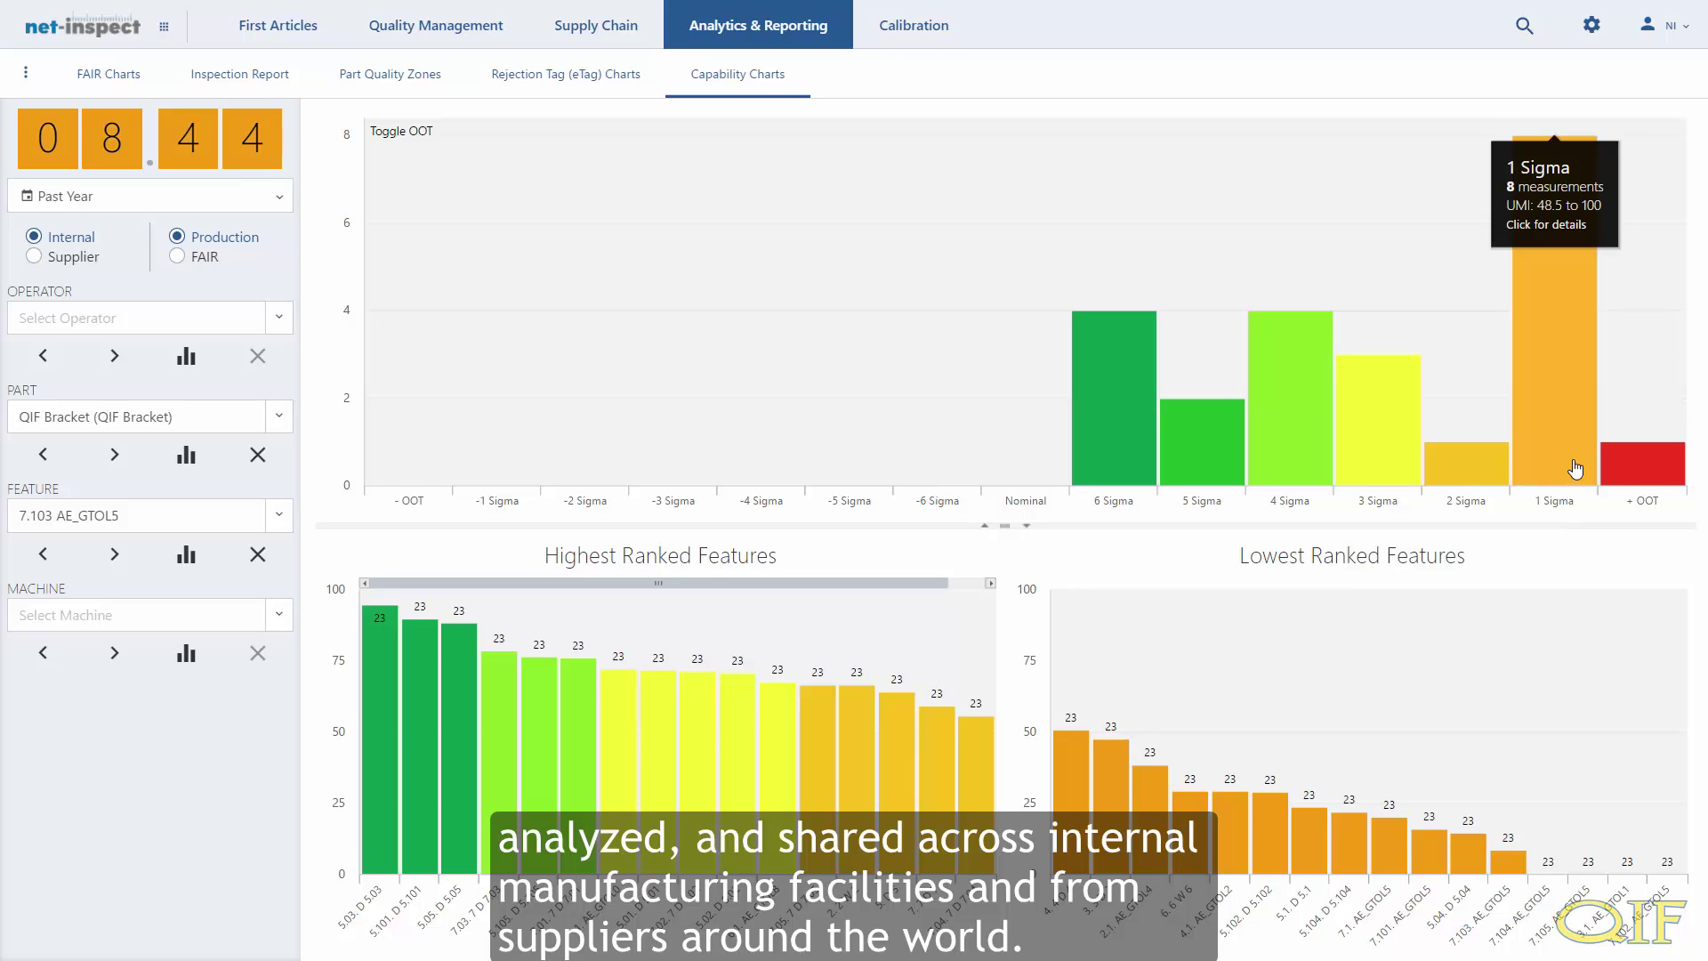
mouse_move(1159, 430)
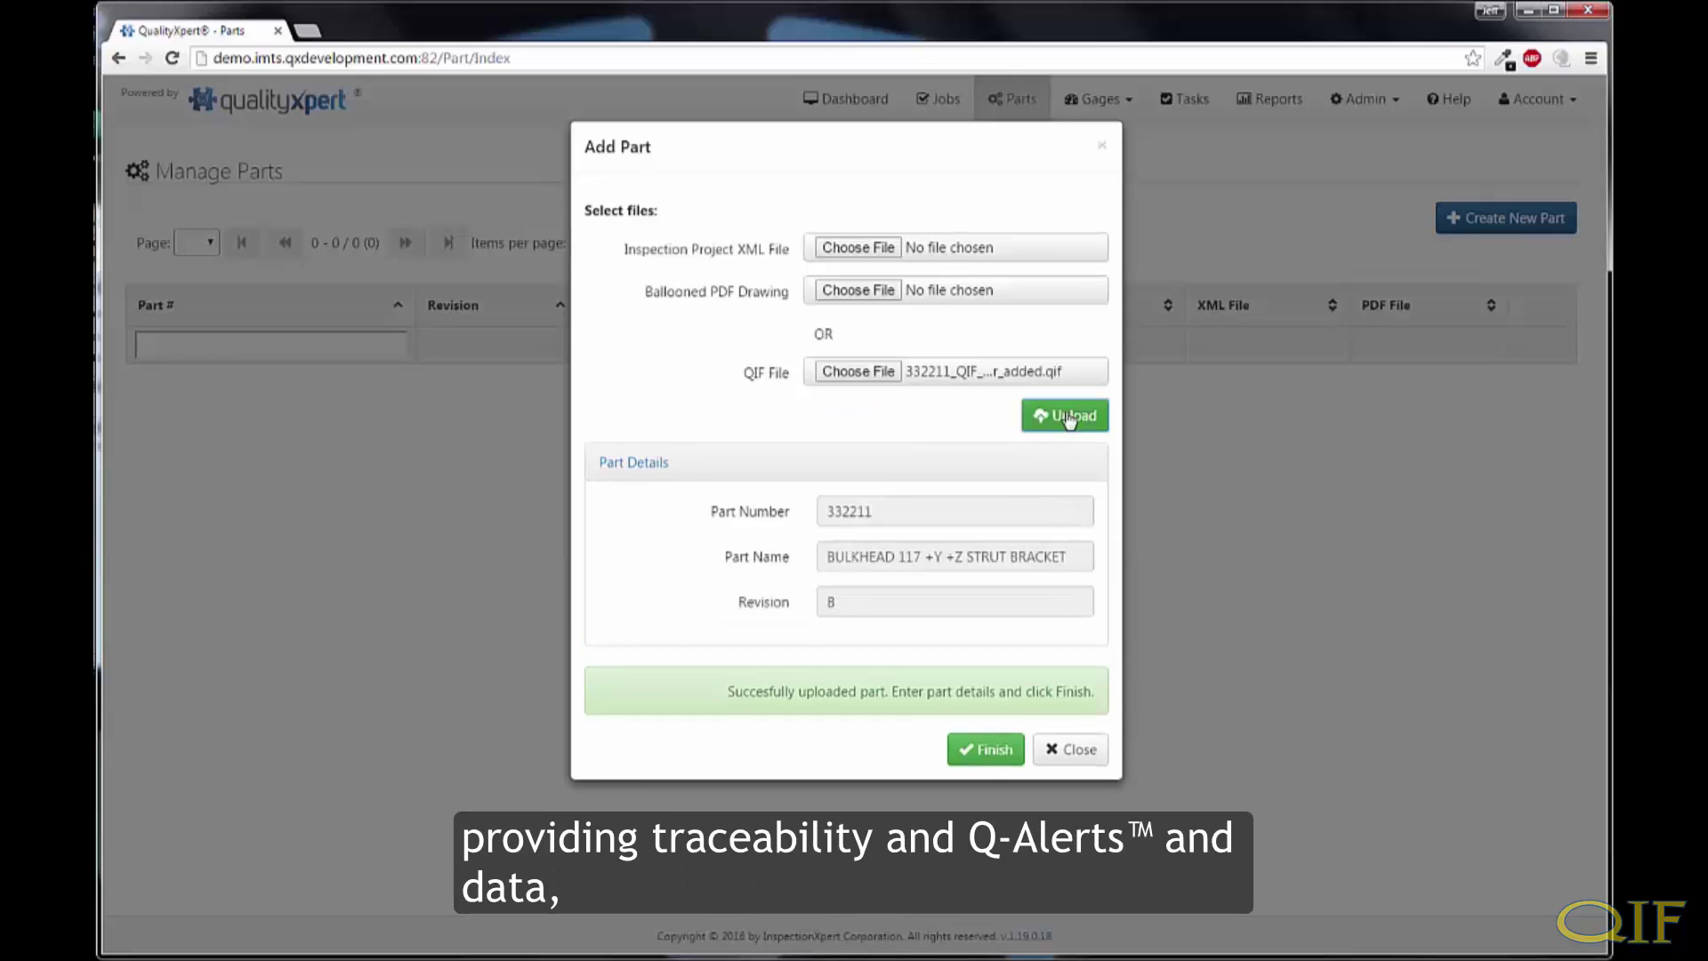
In QualityXpert, finish adding part 332211 and start its job's first-article inspection on the Ajax Tocco 20-V50-31 Induction Hardener - 14
left_click(986, 746)
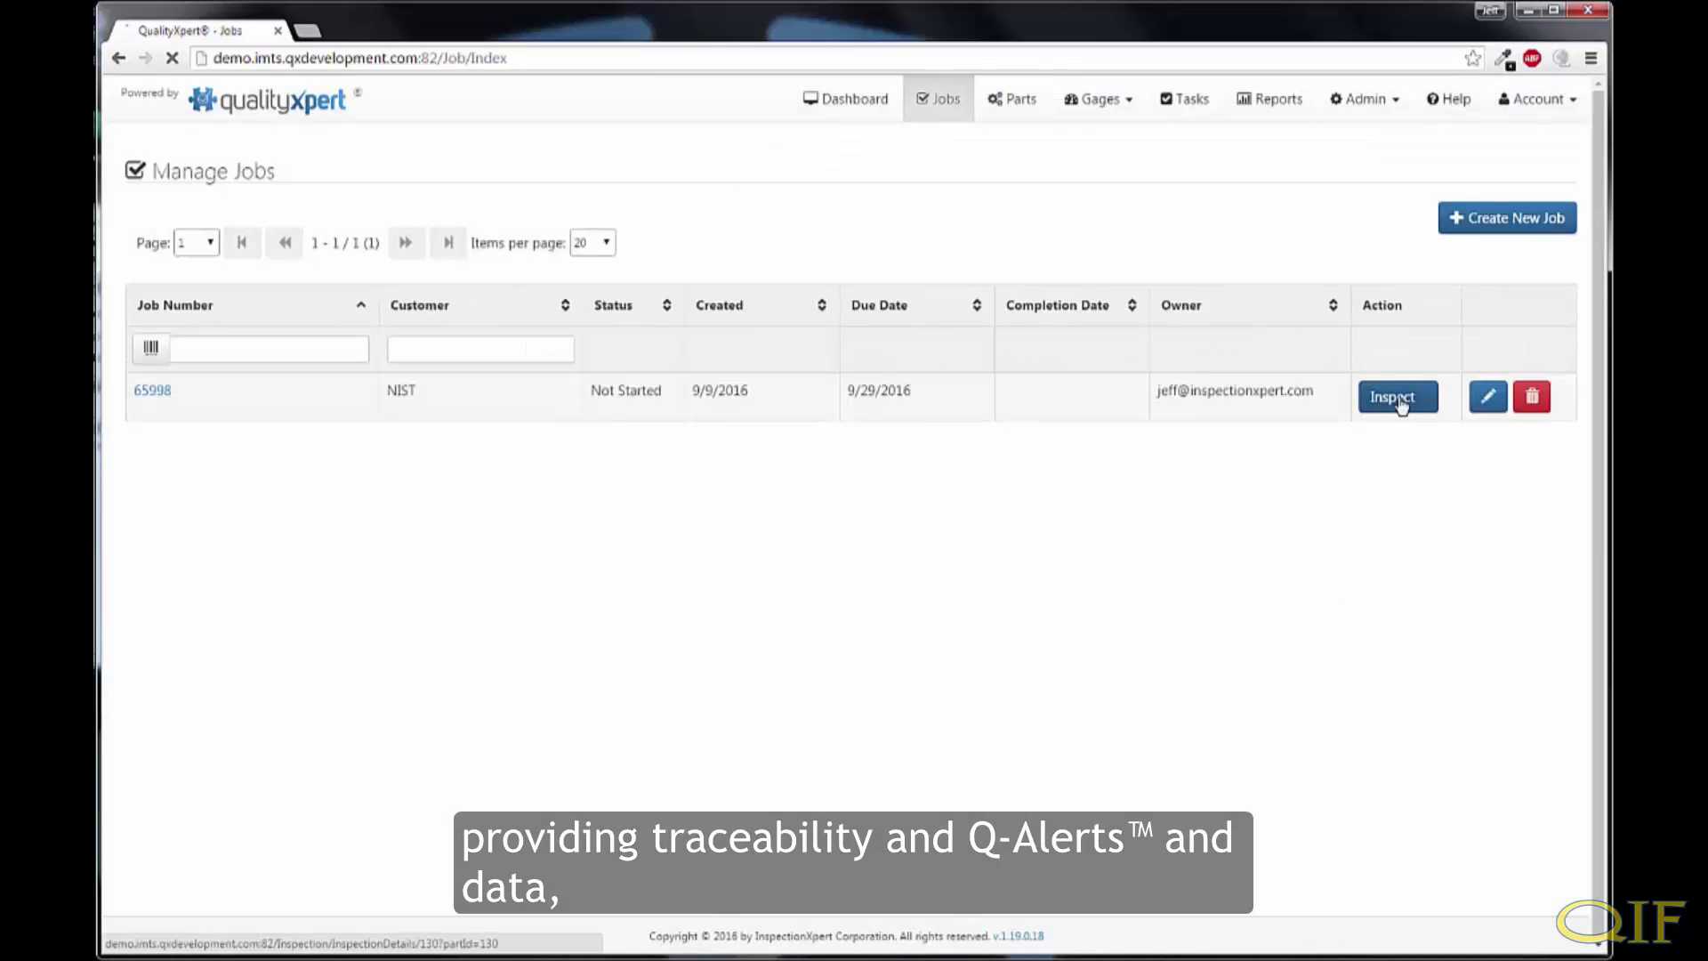
left_click(1294, 395)
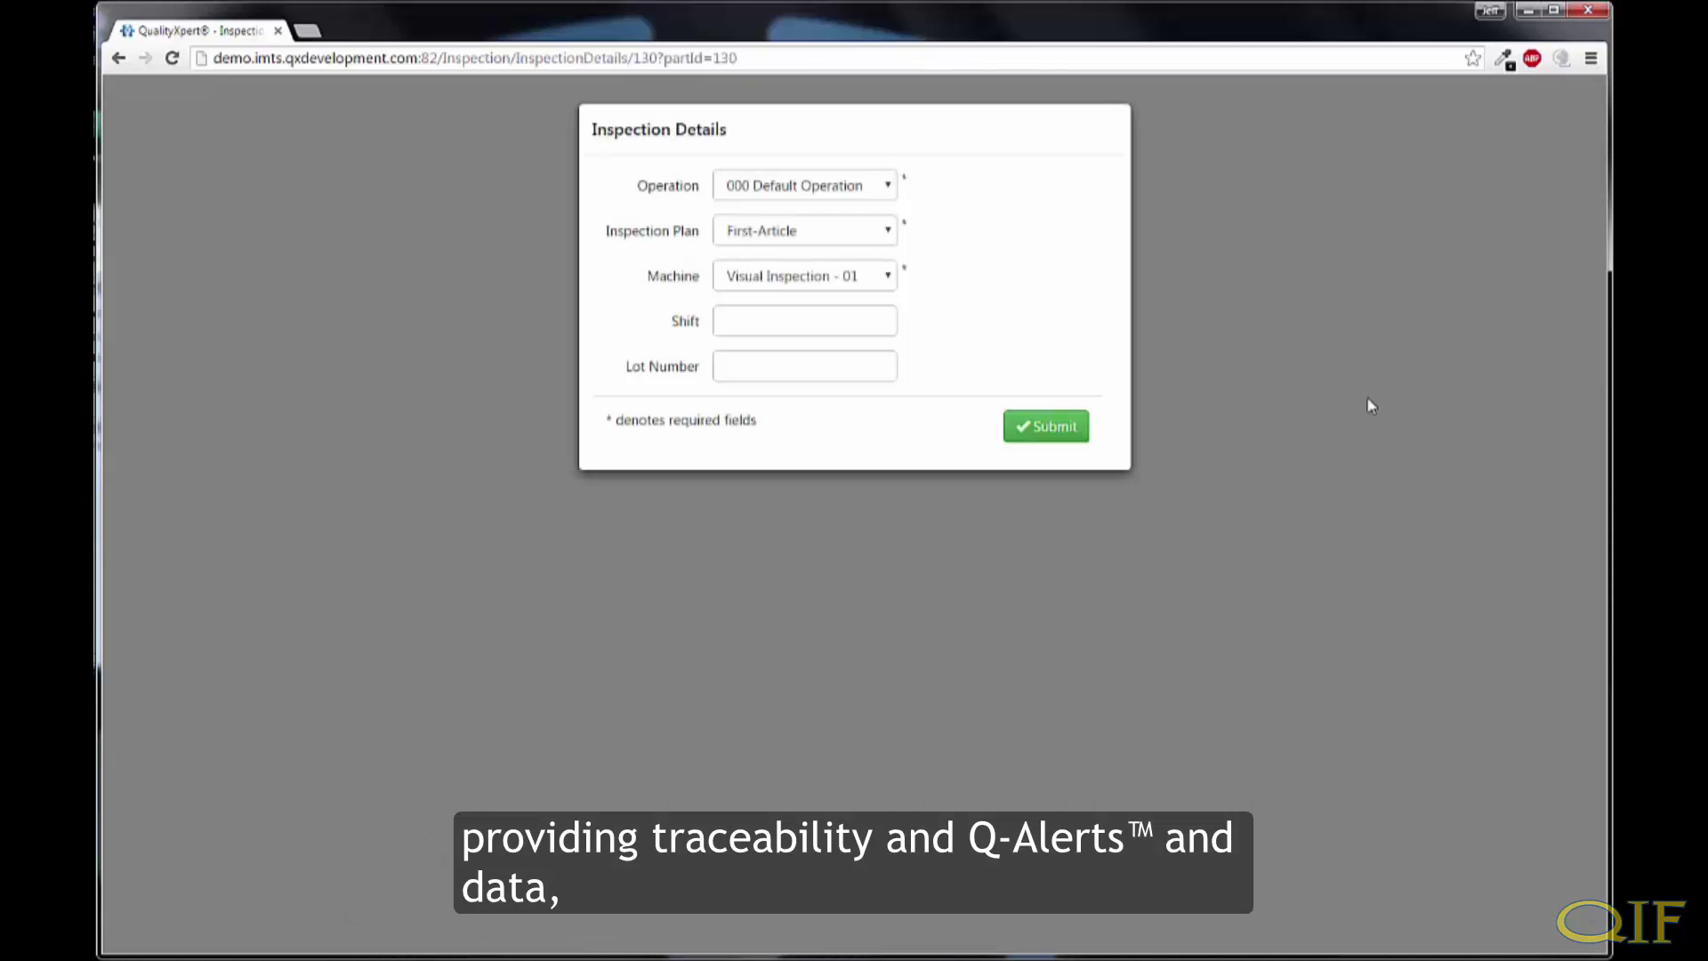
left_click(838, 320)
left_click(1047, 426)
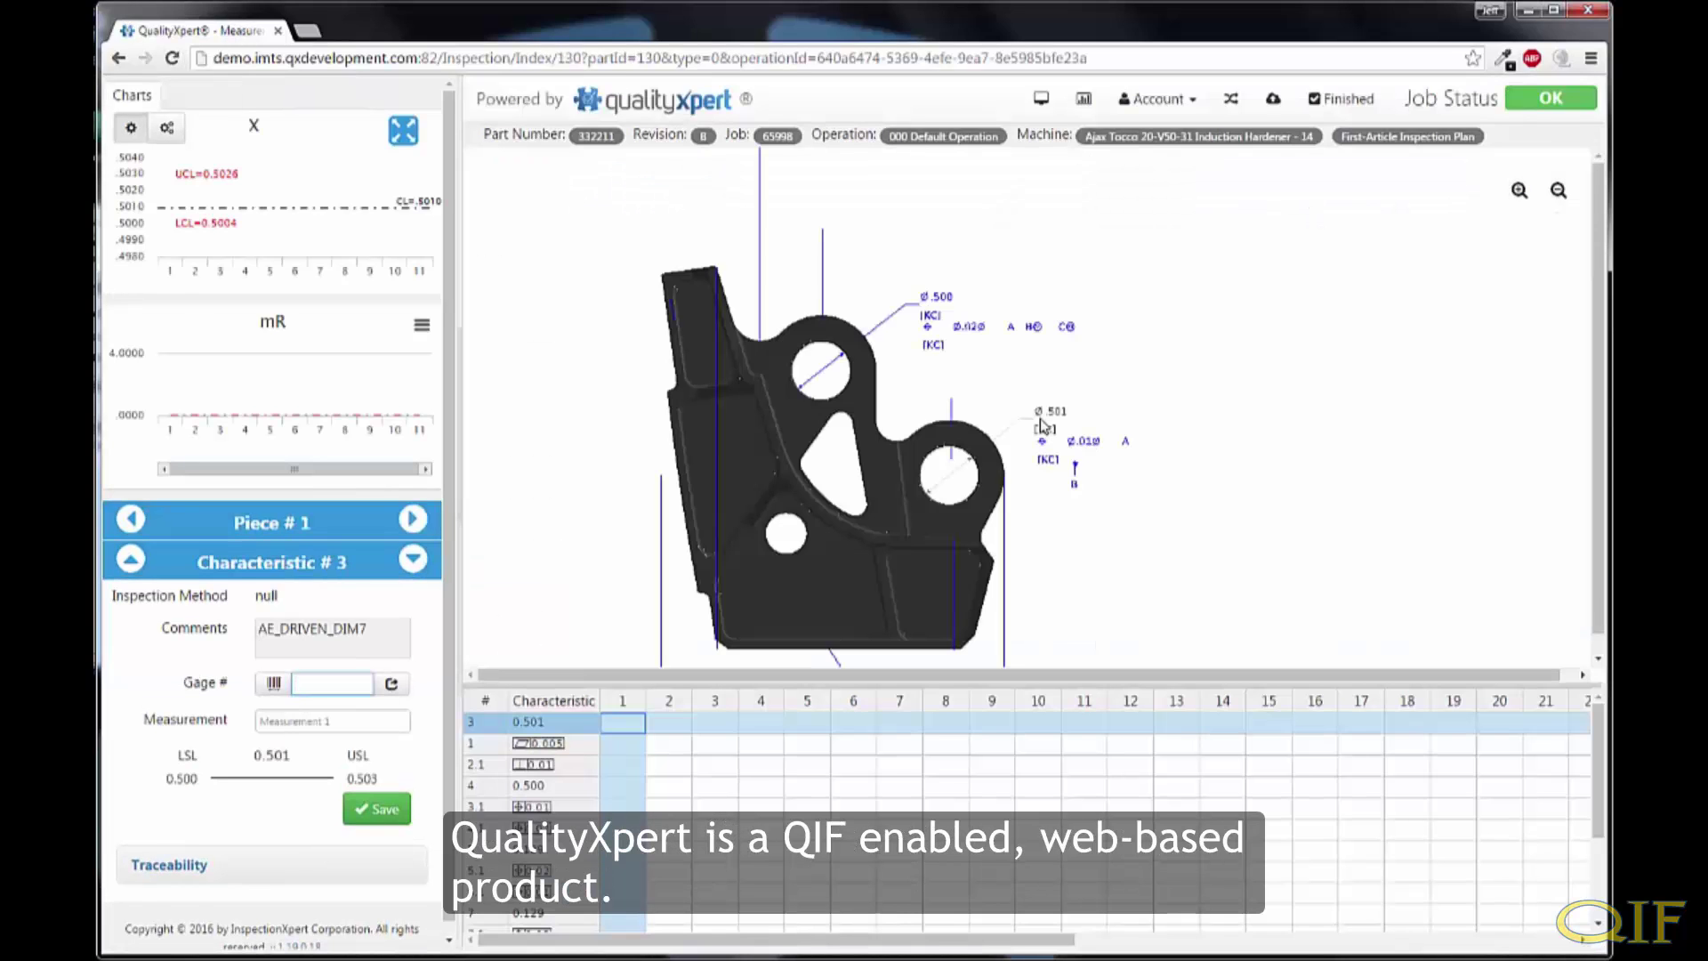
Look through several characteristics in the inspection table, including 6.1, to view their annotations on the 3D bracket
type("CMM")
key("Tab")
left_click_drag(1044, 426, 743, 711)
left_click(622, 766)
left_click(622, 787)
left_click(623, 892)
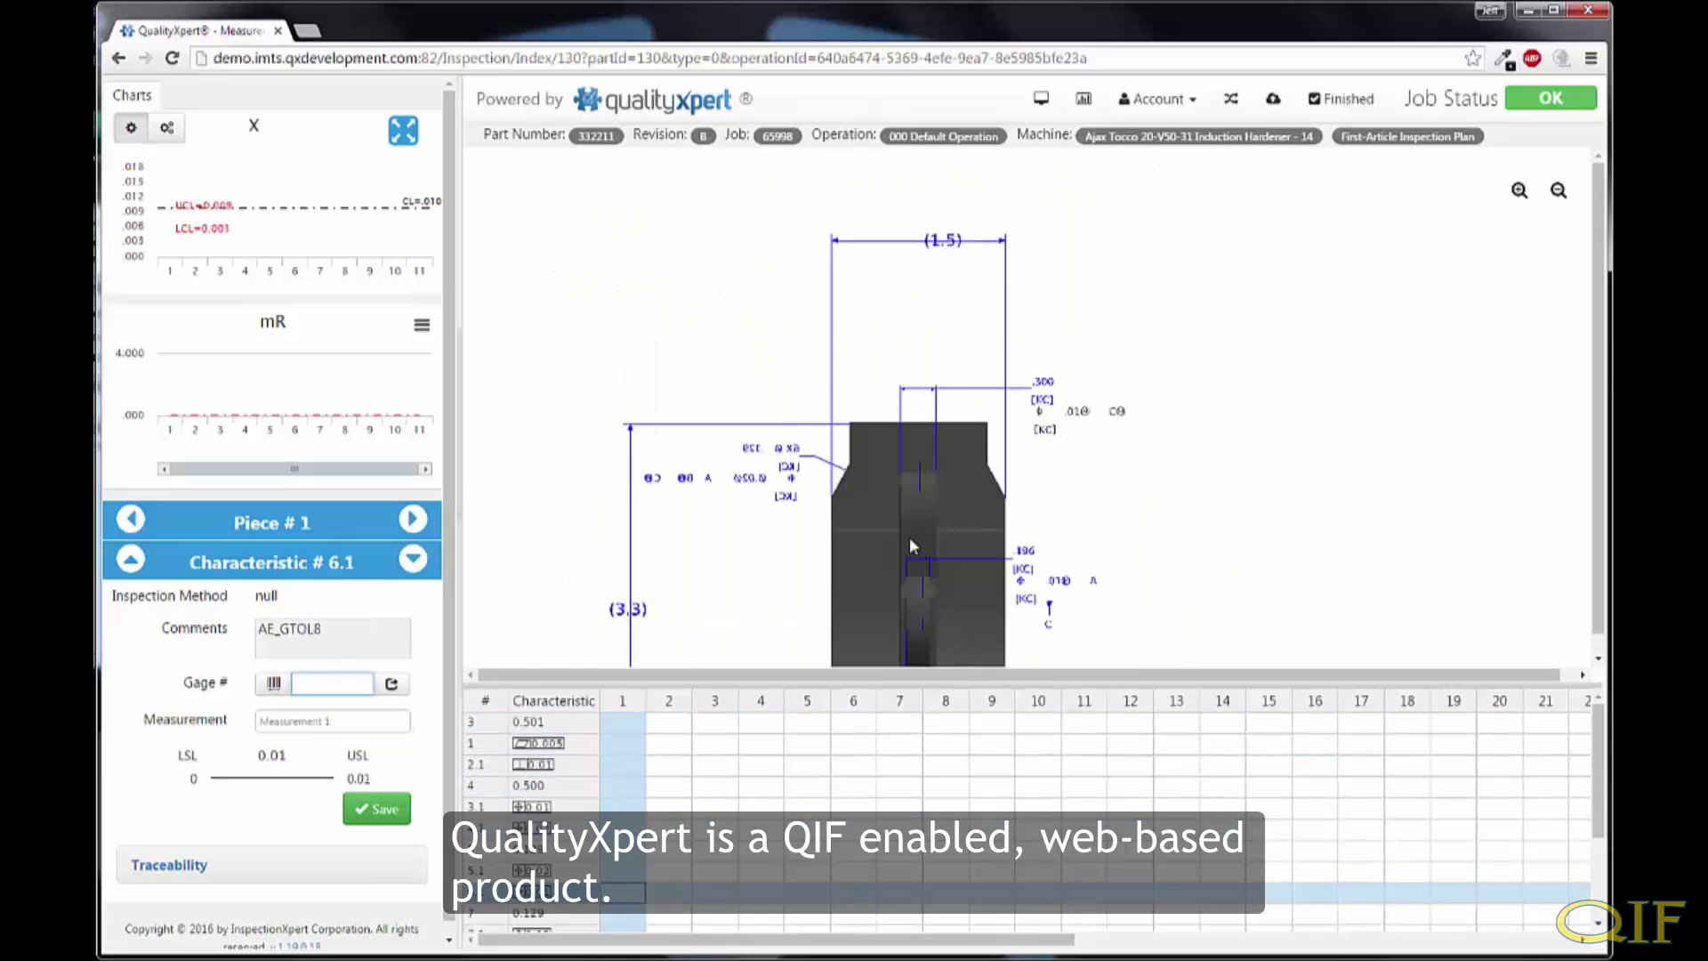
scroll(911, 546, "up", 3)
left_click_drag(911, 545, 896, 584)
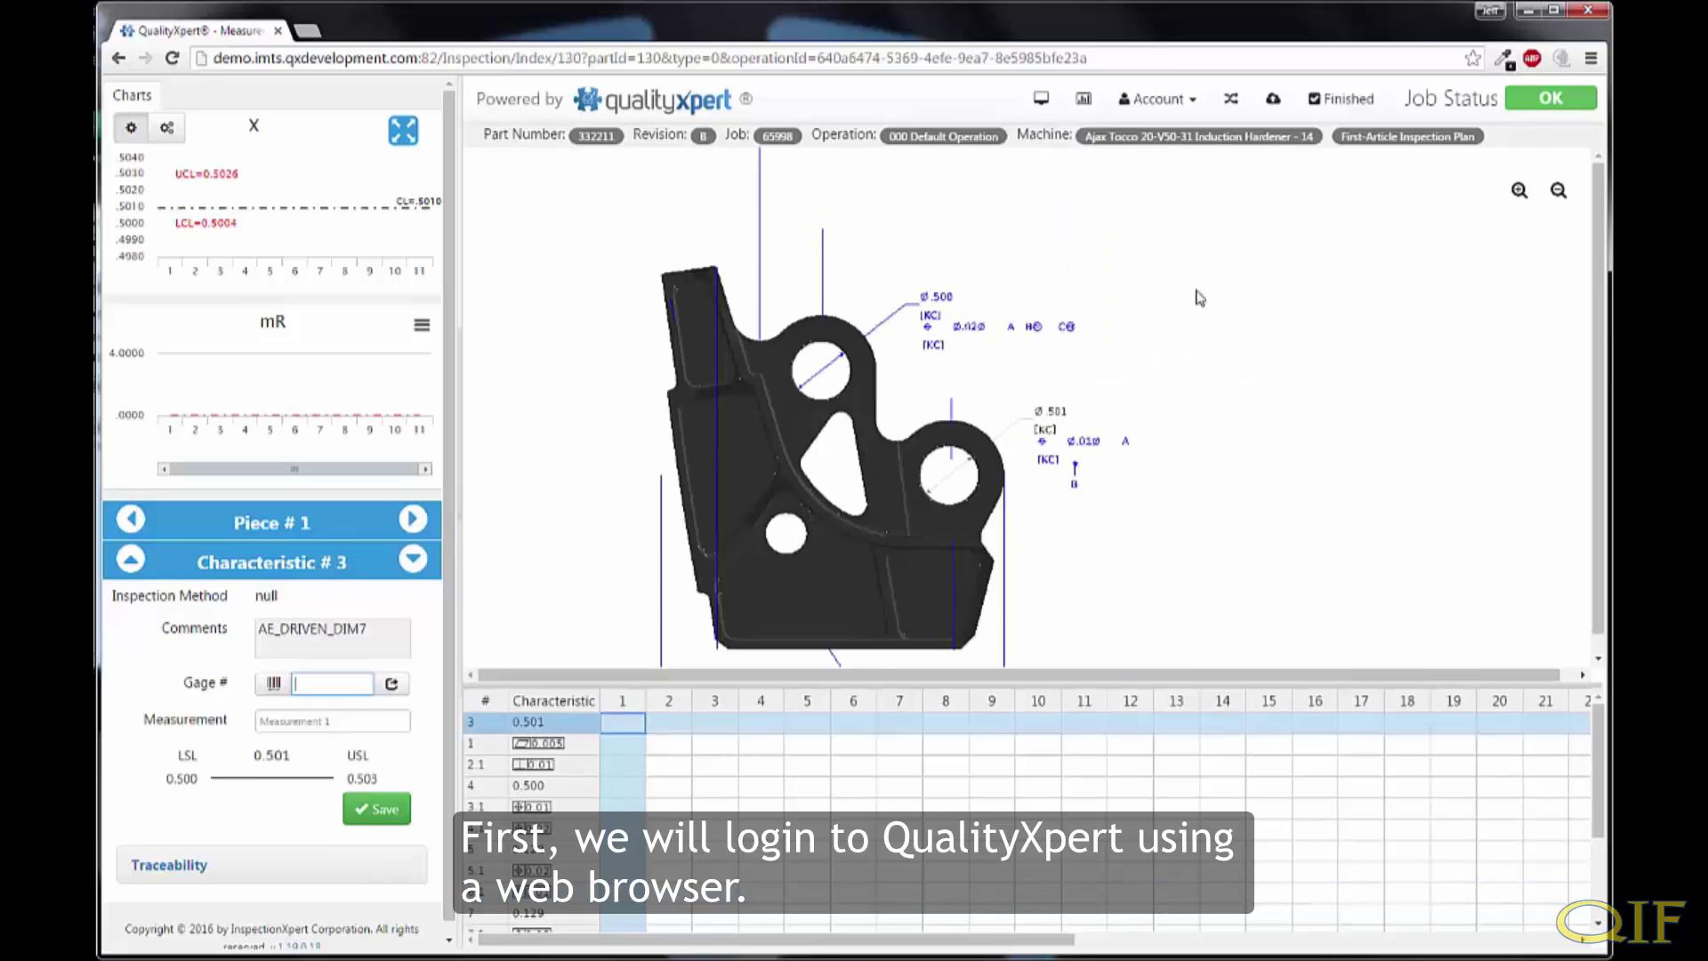
Open the CMM results importer and choose QIF as the format to import
left_click(1277, 105)
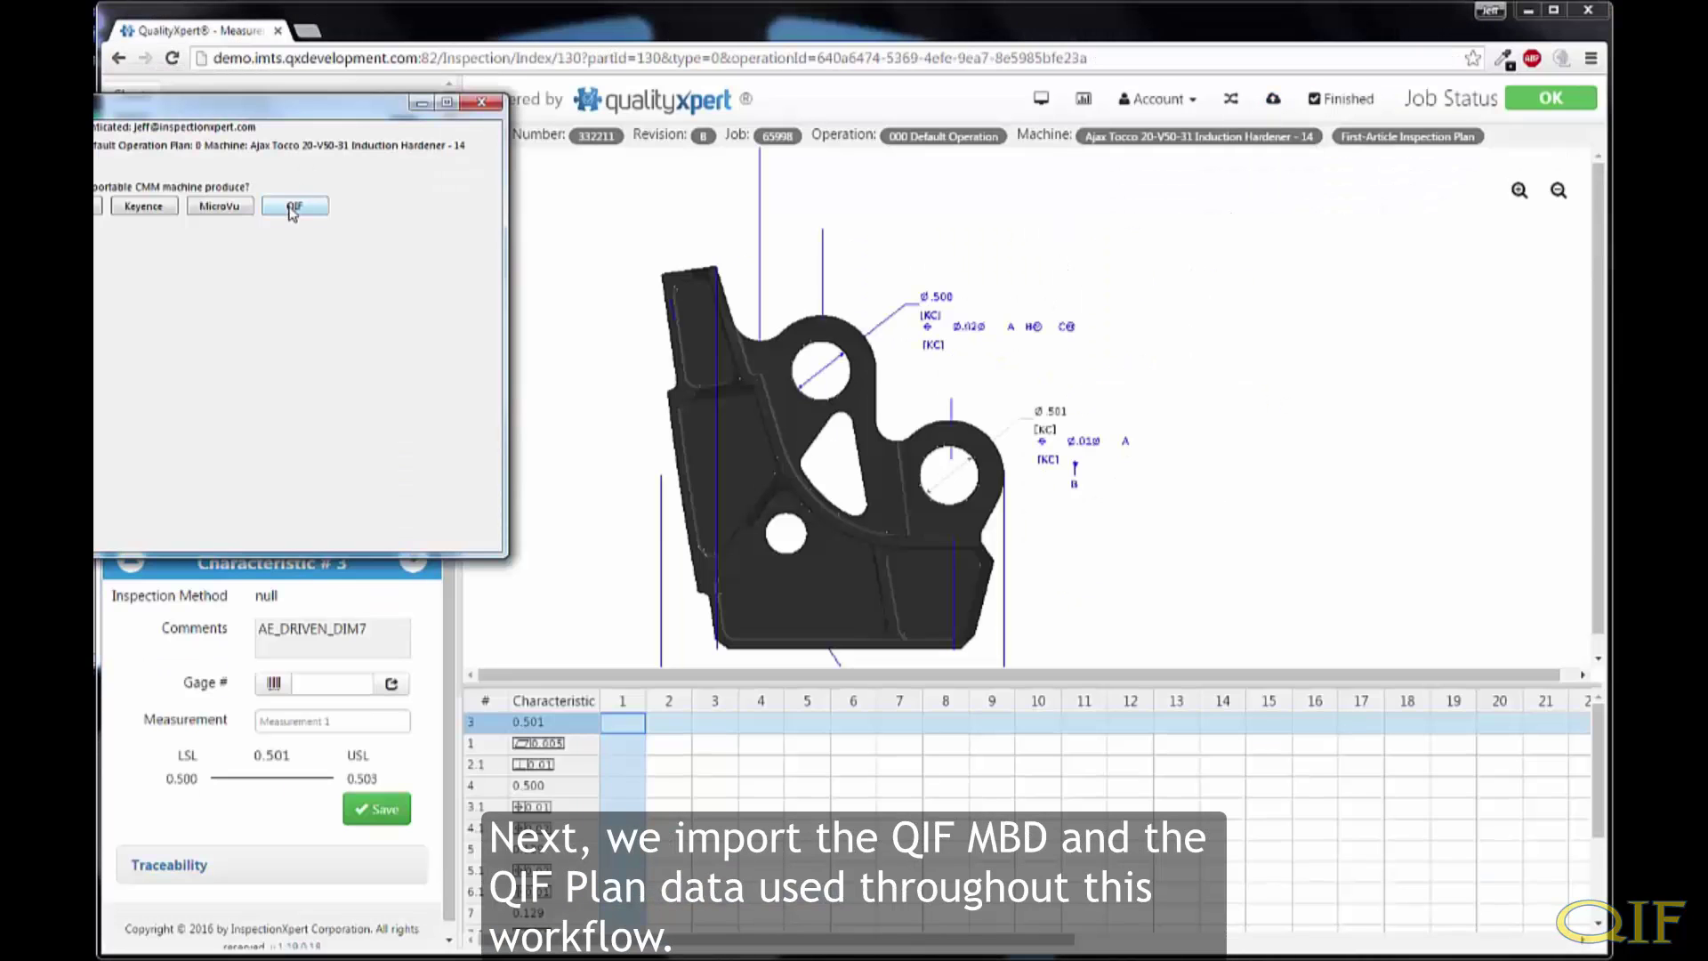
left_click(292, 210)
left_click(266, 958)
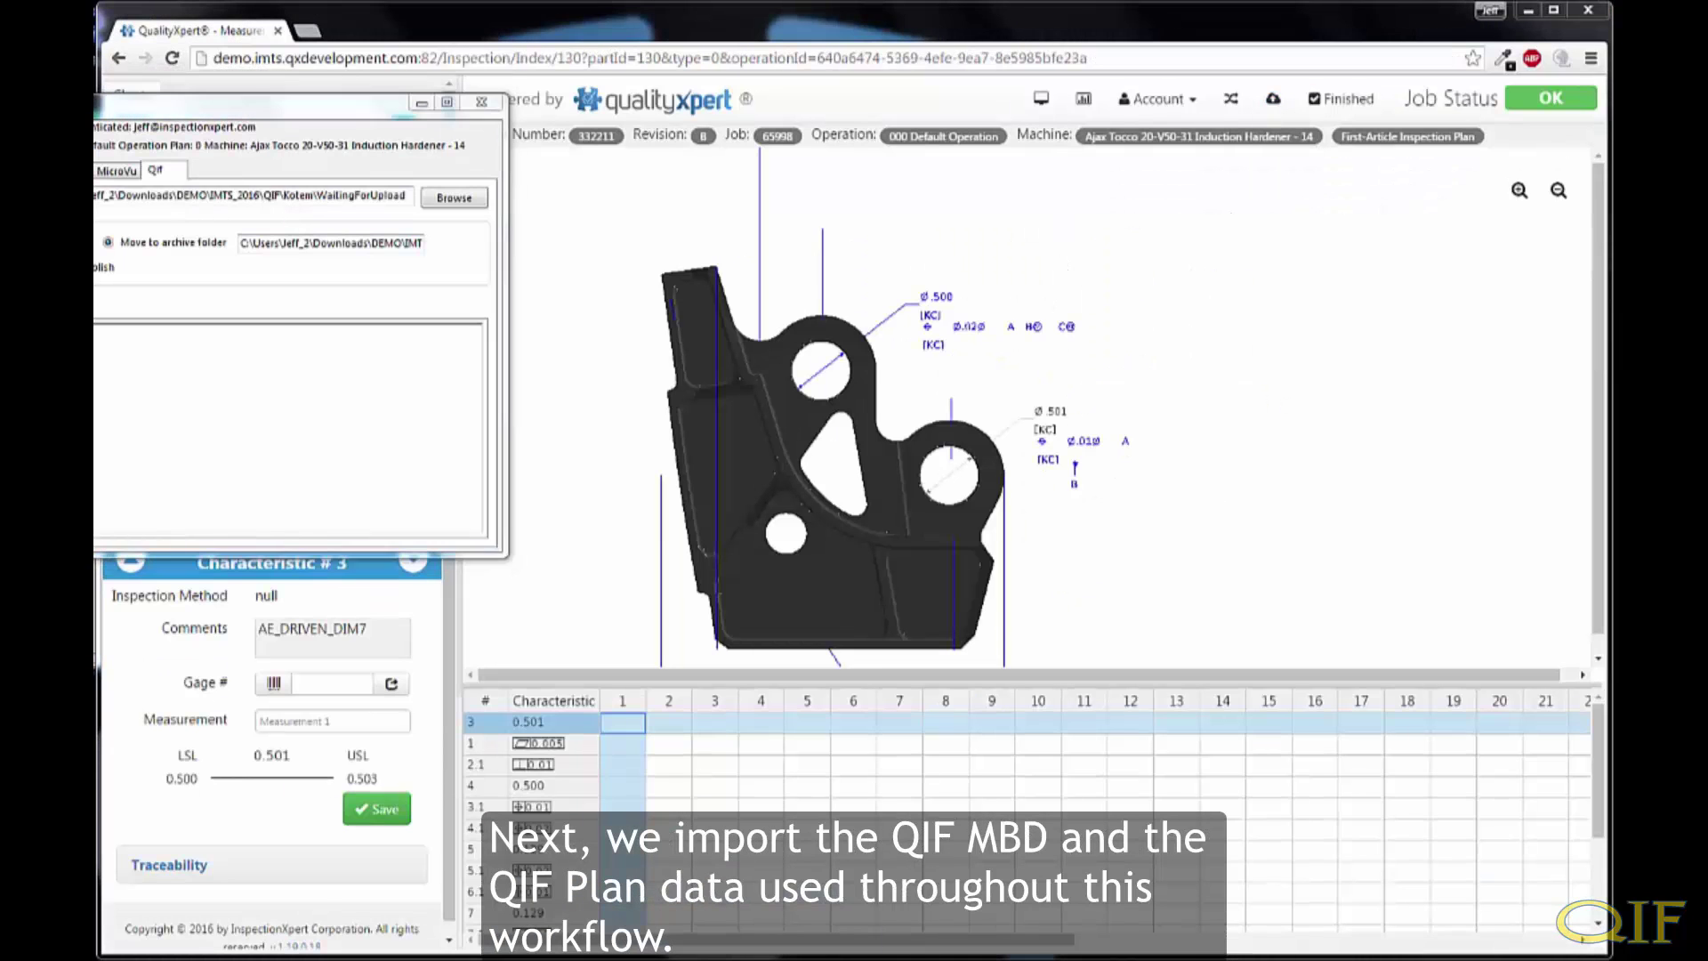
Import the 332211_QIF_BRACKET_REVF_FIXED results file from the Kotem folder and save the matched measurements to the inspection
left_click(765, 881)
double_click(815, 331)
double_click(828, 310)
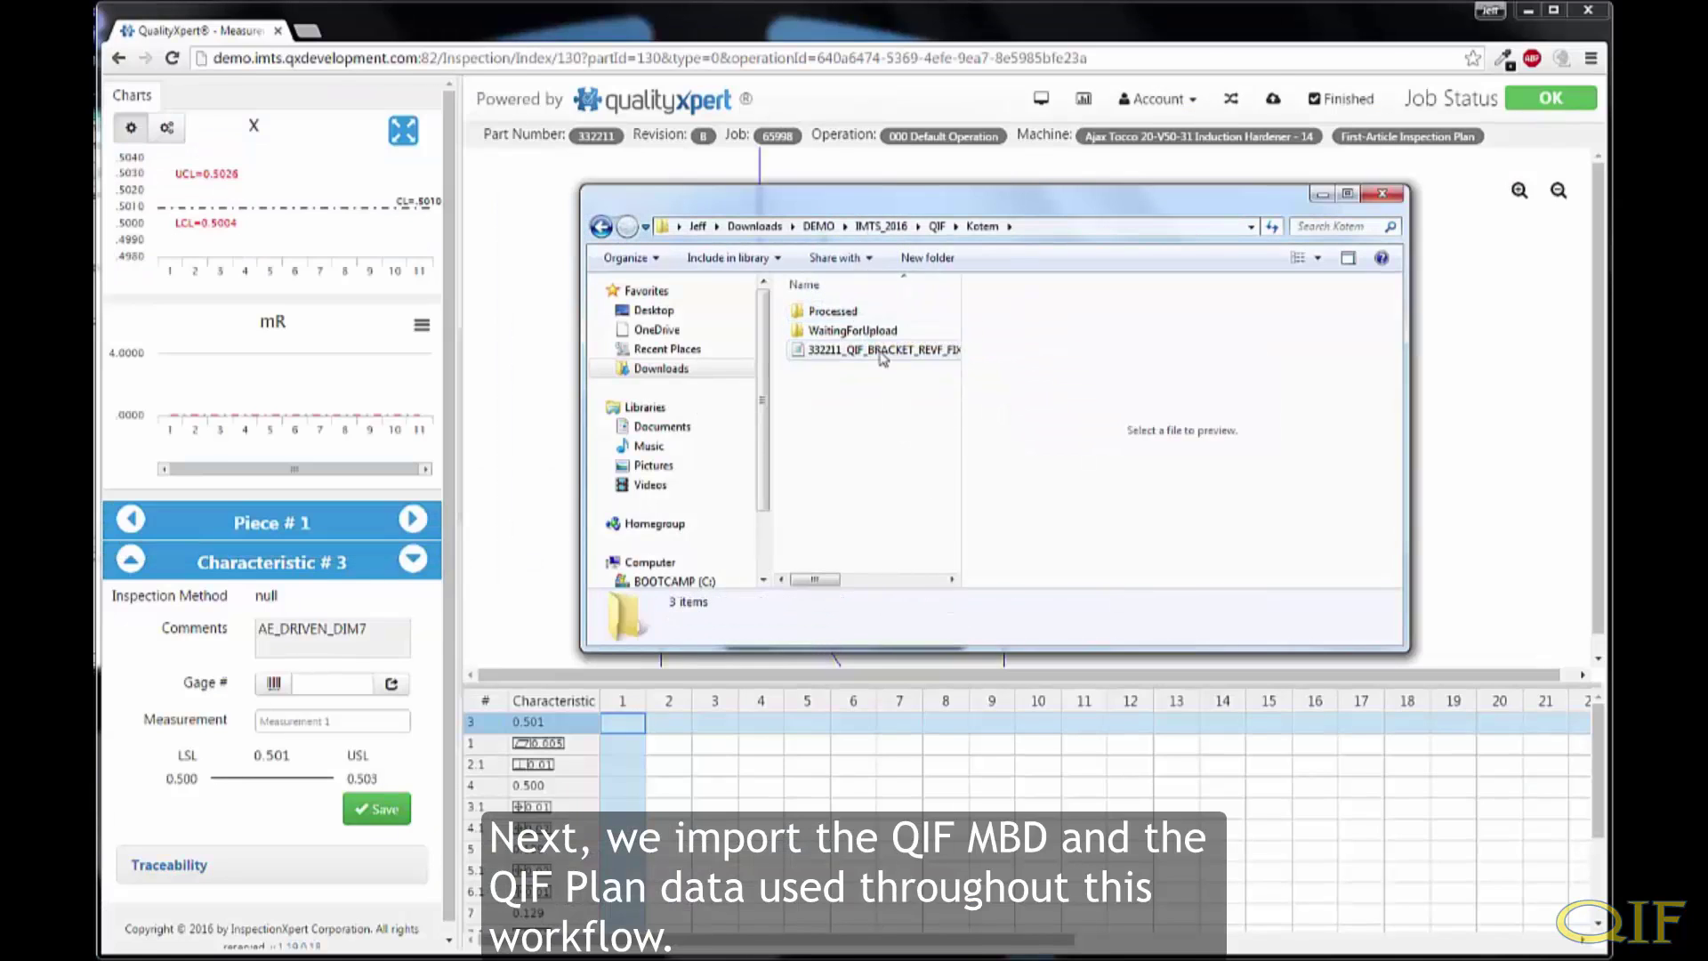
left_click(886, 353)
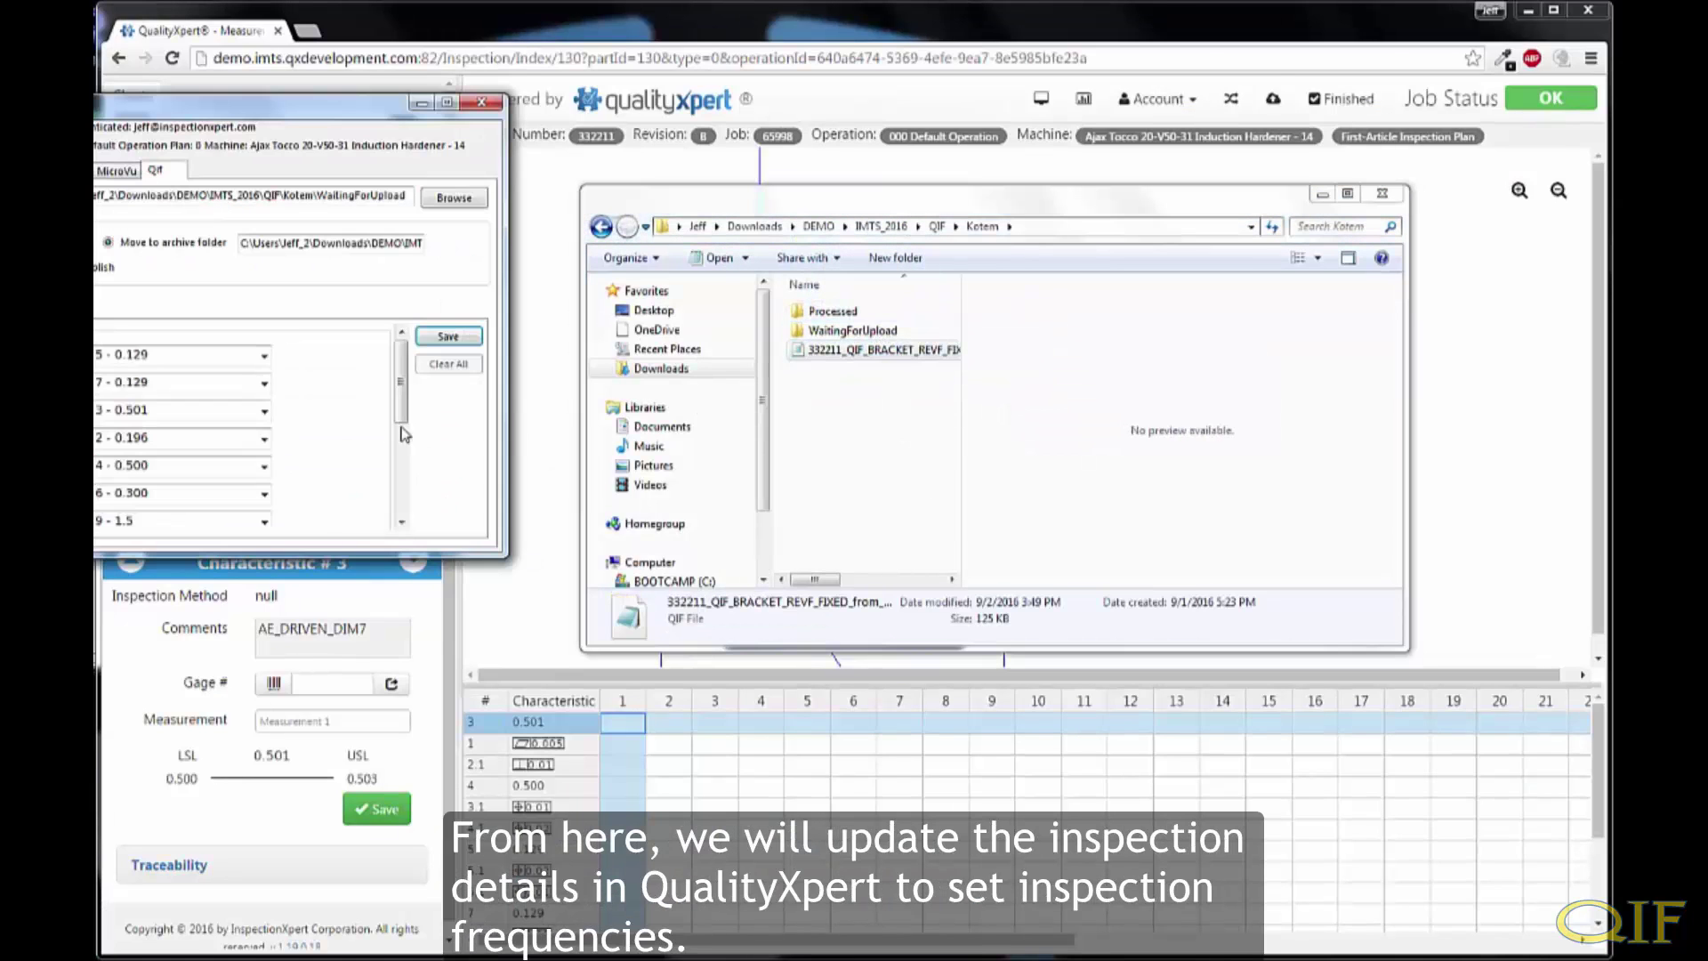
left_click(449, 336)
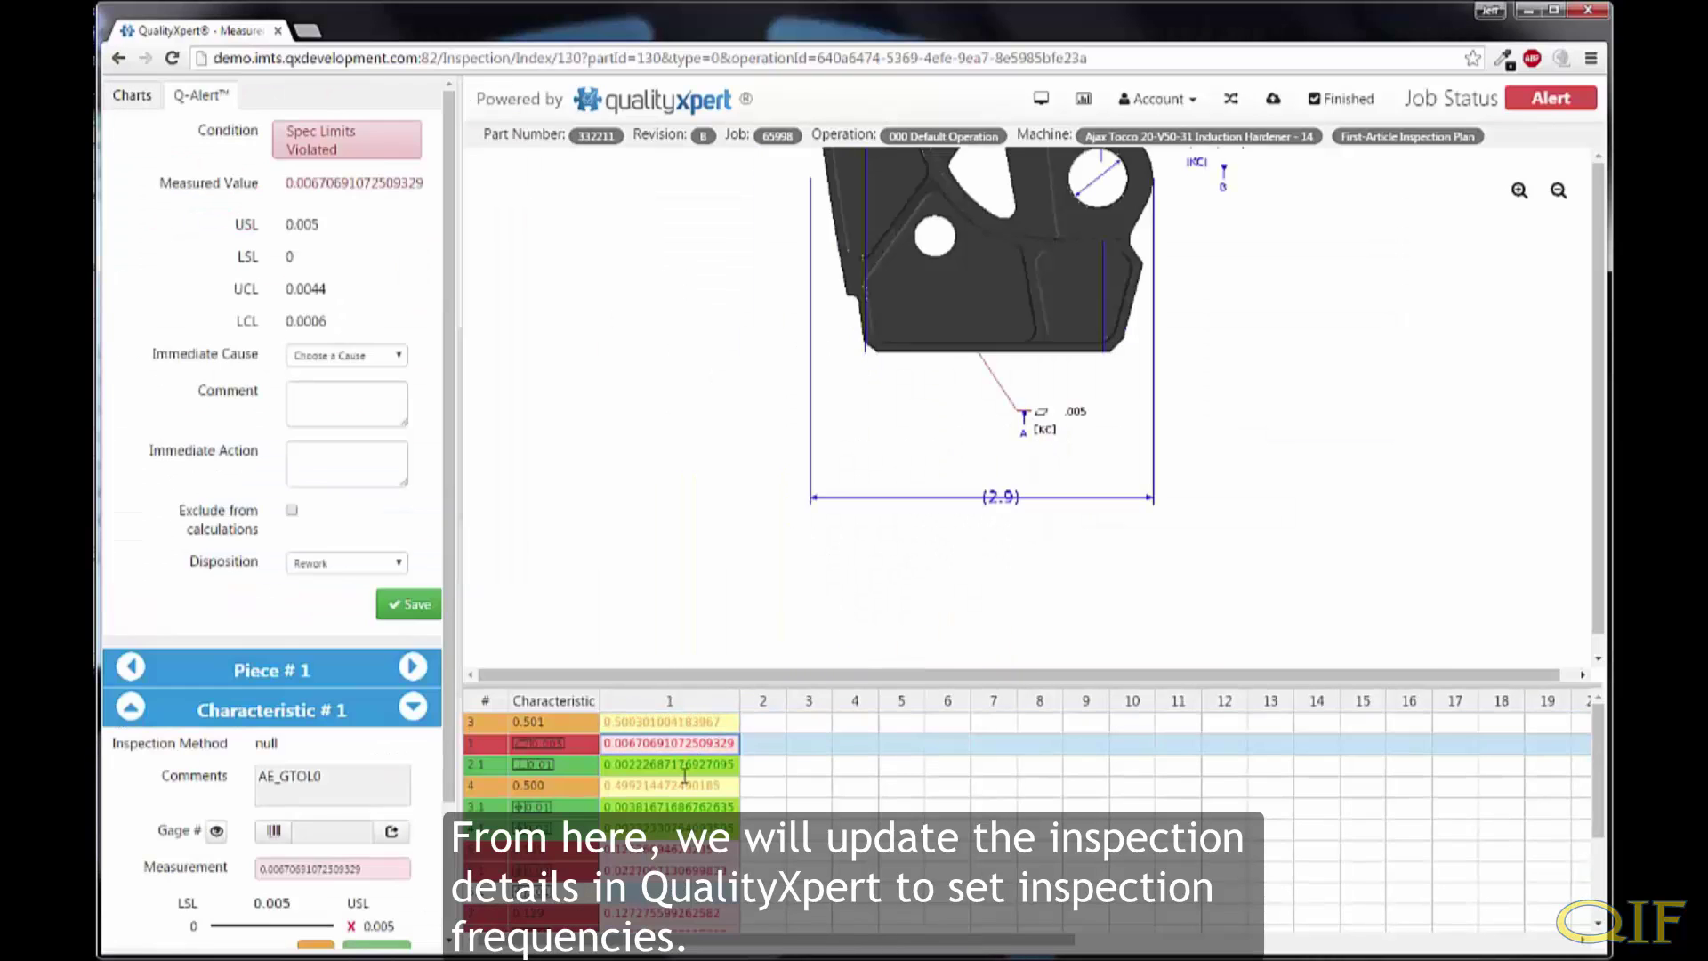
Save characteristic 1's Q-Alert with cause OPER ERROR, comment "Tool offset not changed in time" and immediate action "Updated tool offset. Quarantined NC material"
left_click(686, 829)
left_click(691, 745)
left_click(395, 356)
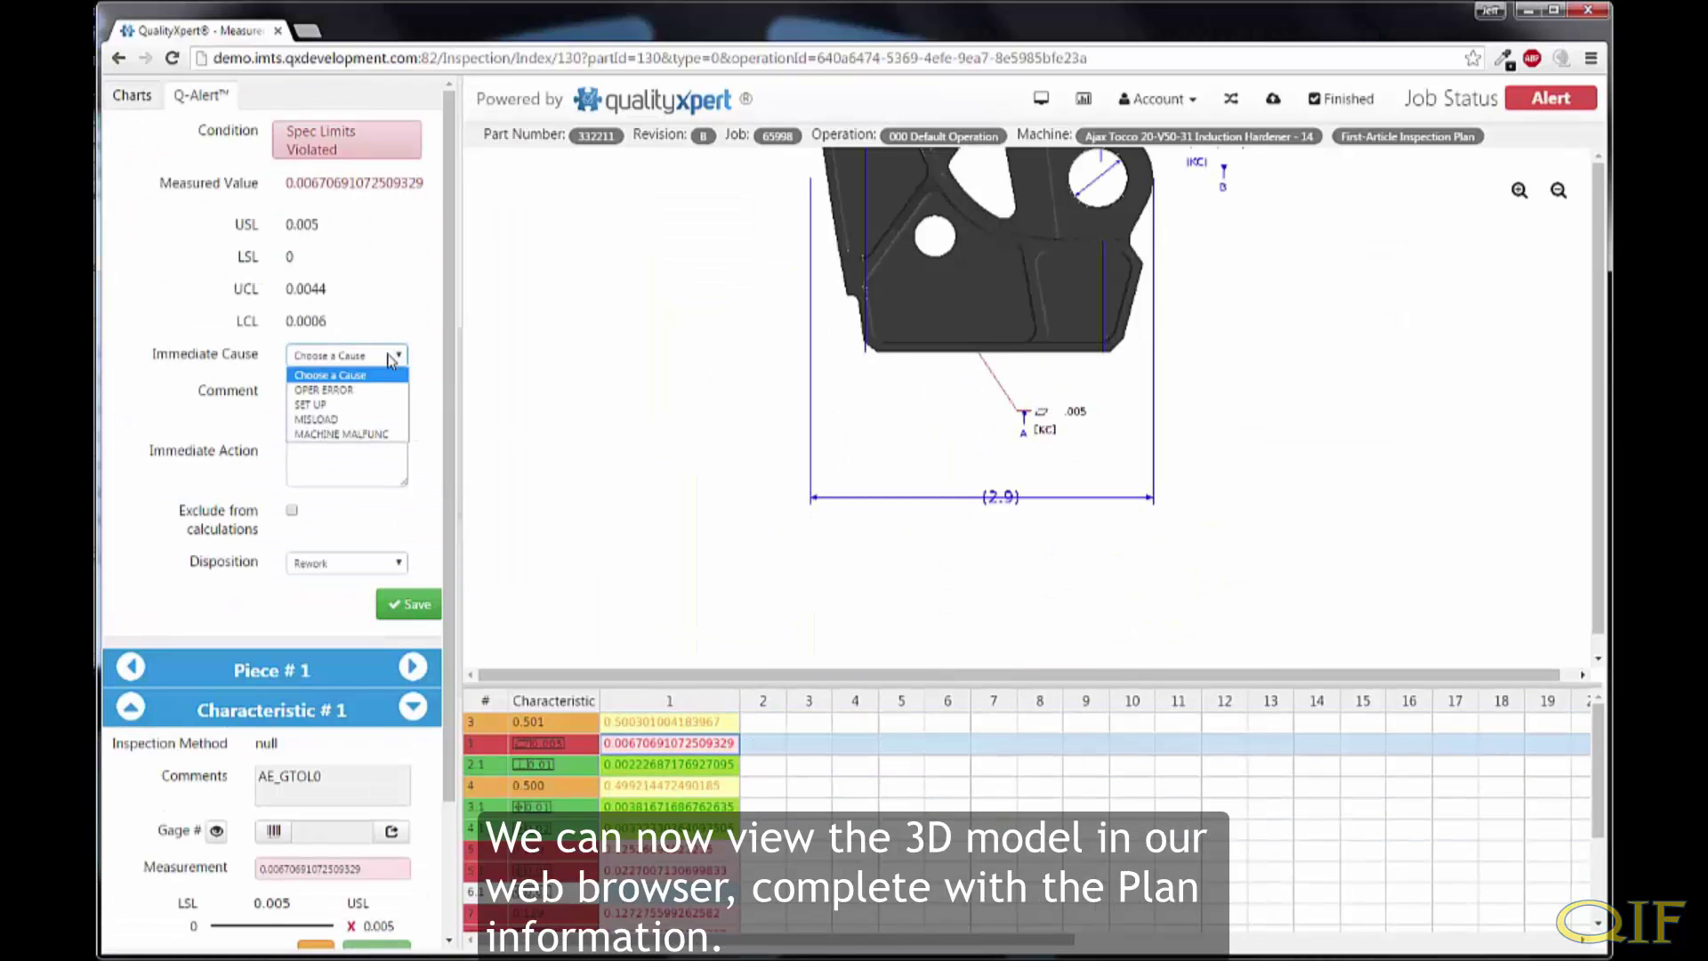
left_click(350, 389)
left_click(341, 406)
type("Tool offset not changed in time.")
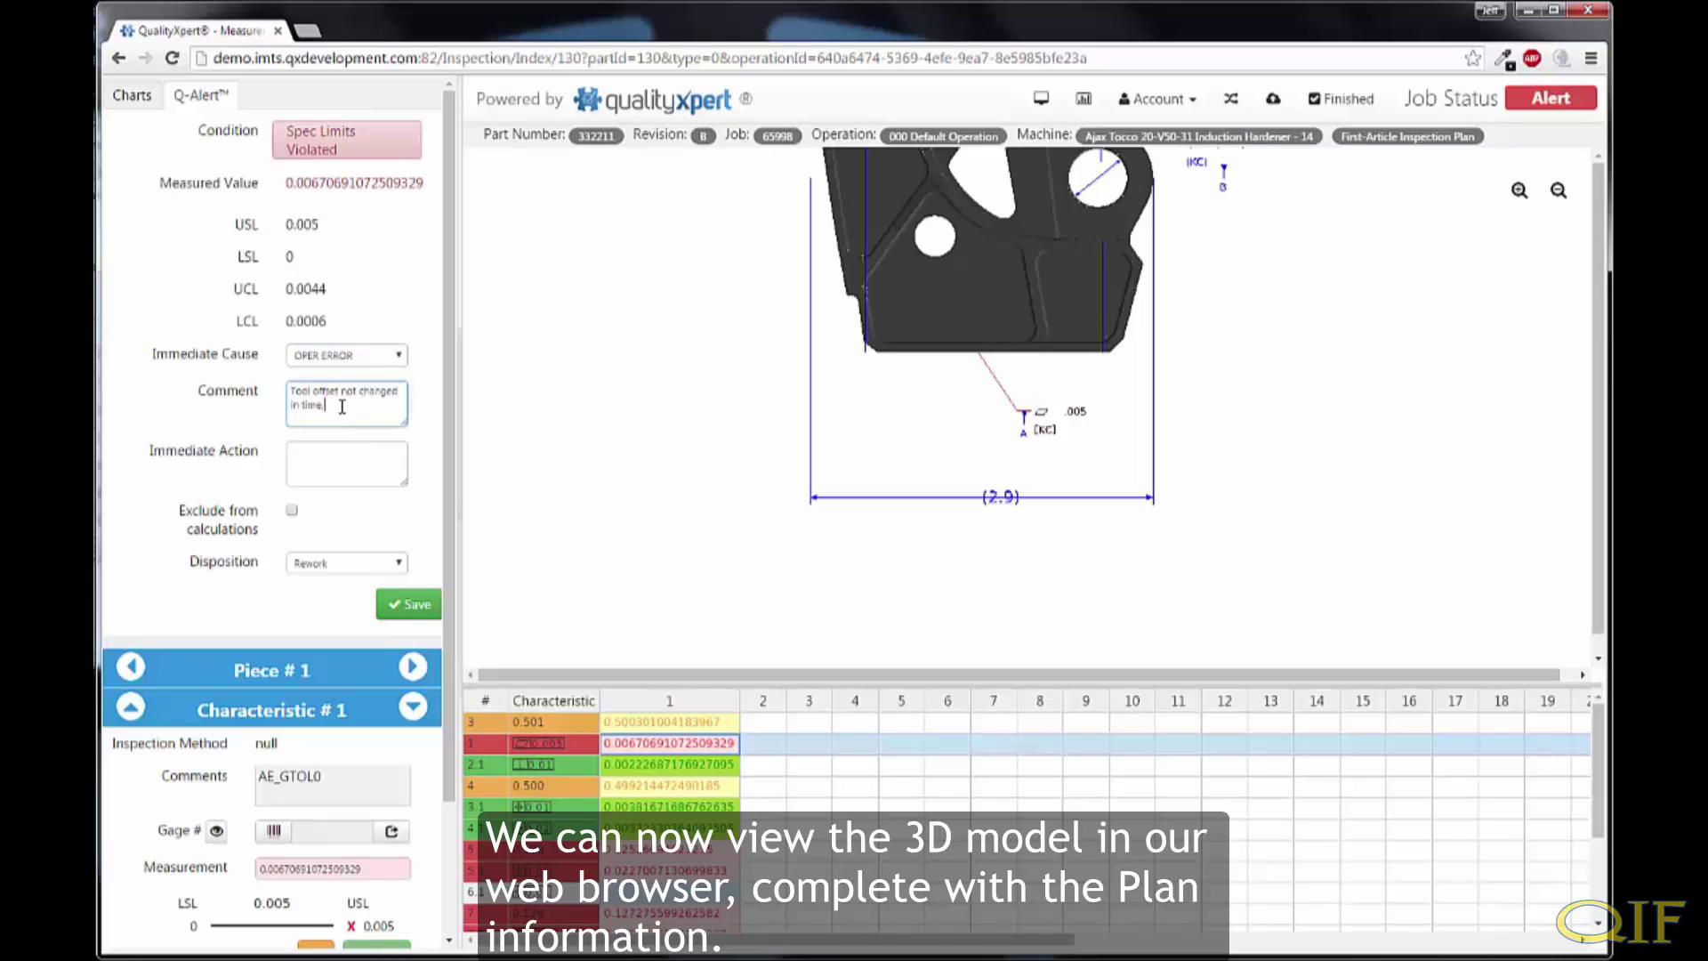
key("Tab")
type("Updated tool offset. Quarantined NC material and")
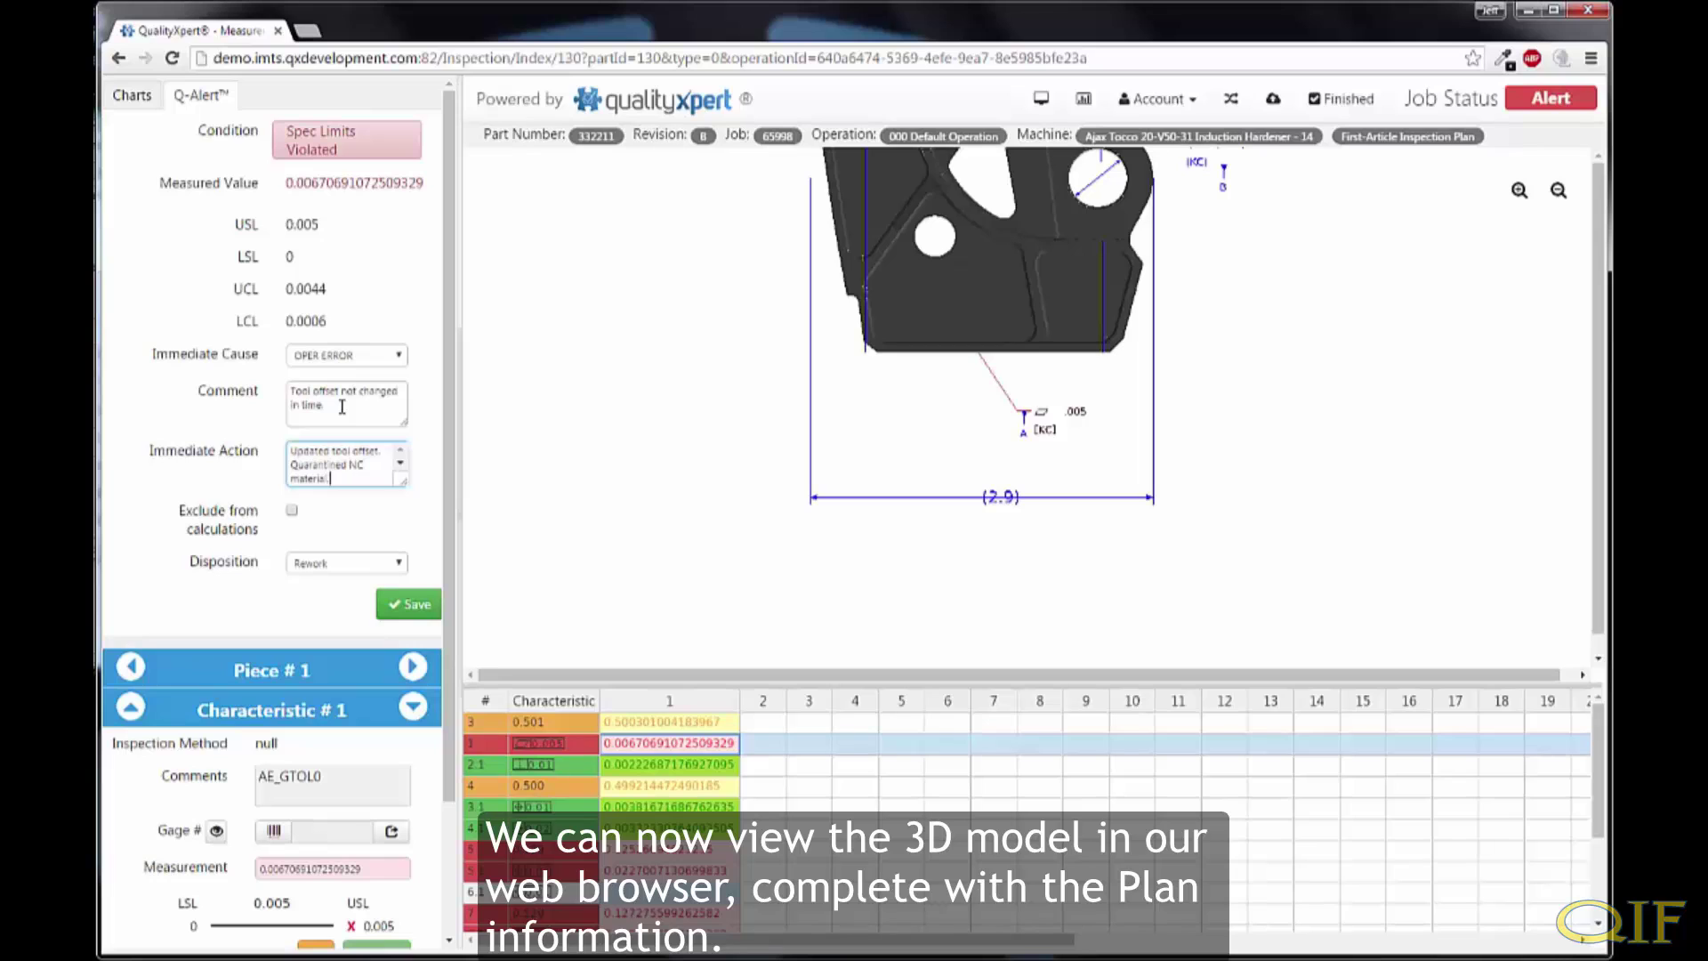
left_click(409, 604)
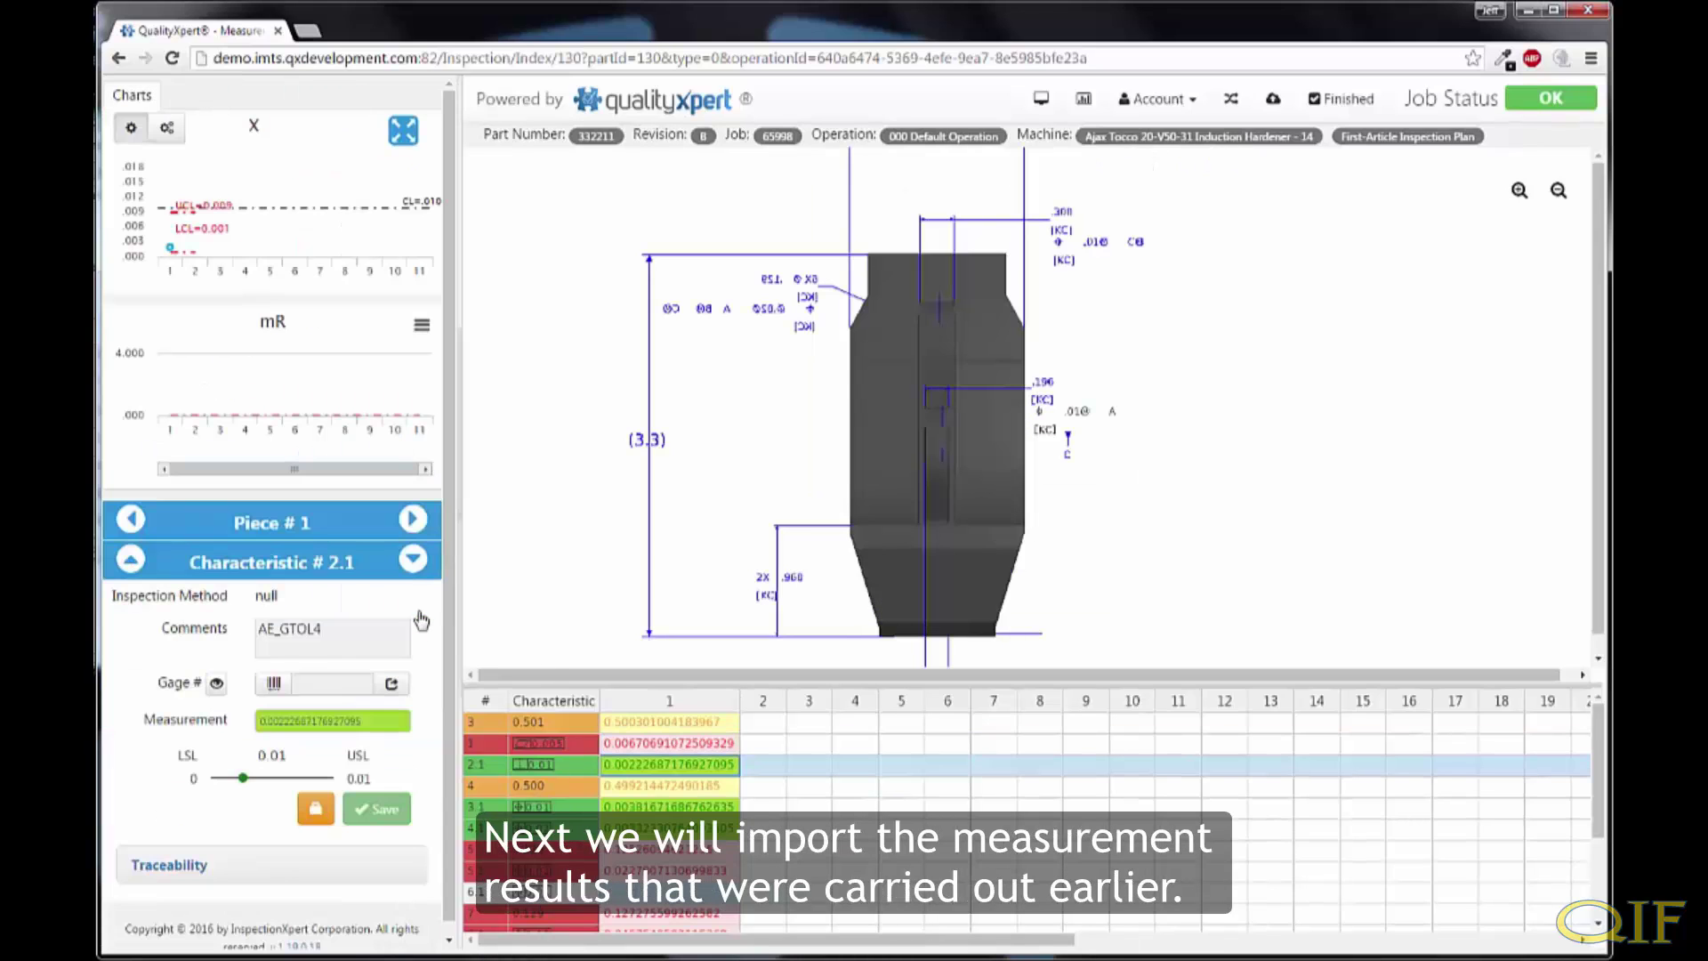
For piece 2 of characteristic 3, assign gage CMM-0128 and enter the measurement .5021
left_click(781, 727)
left_click(322, 686)
type("CM")
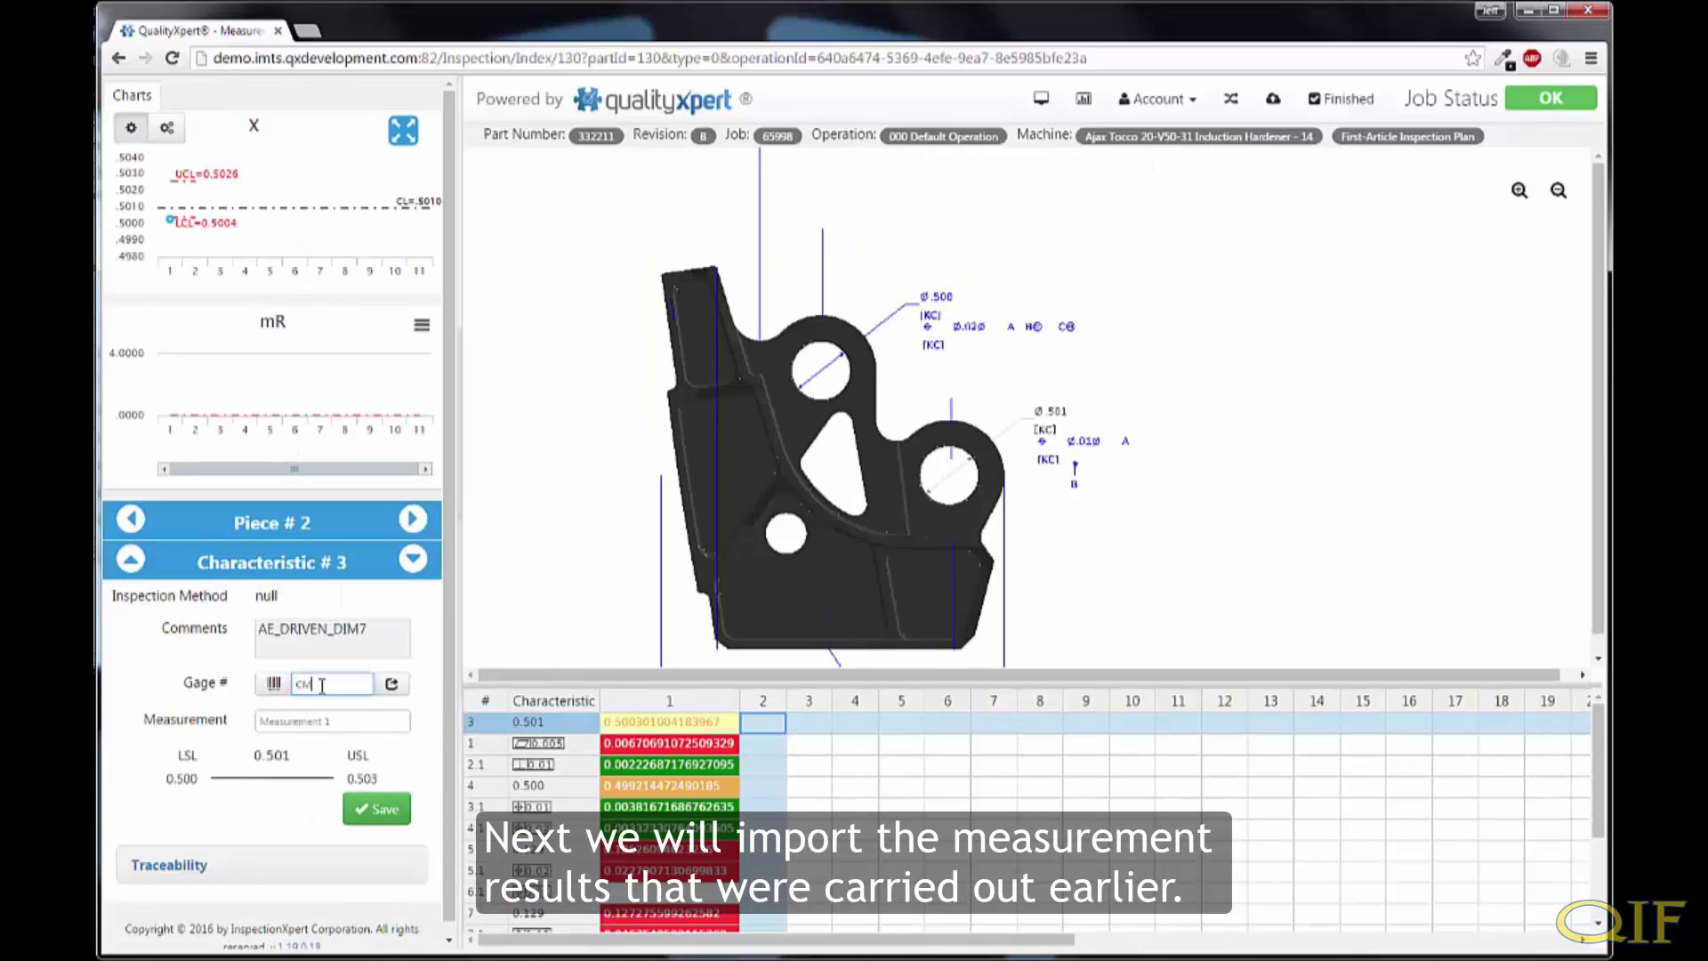
type("M")
left_click(362, 722)
left_click(253, 768)
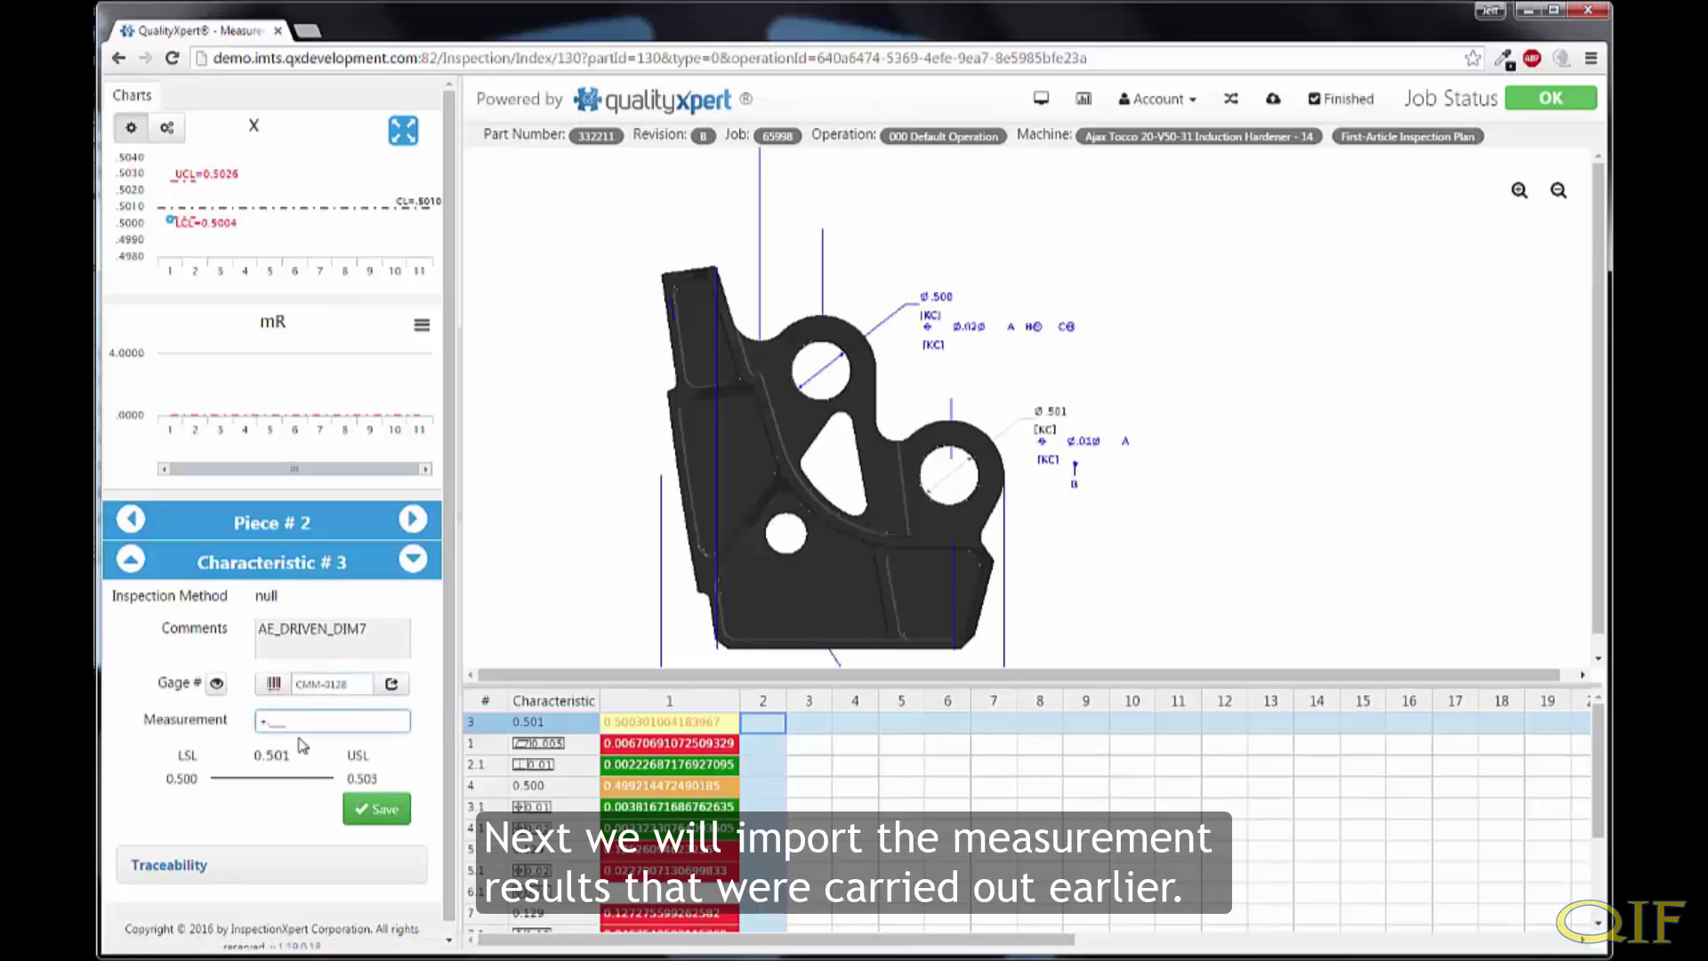
type(".50")
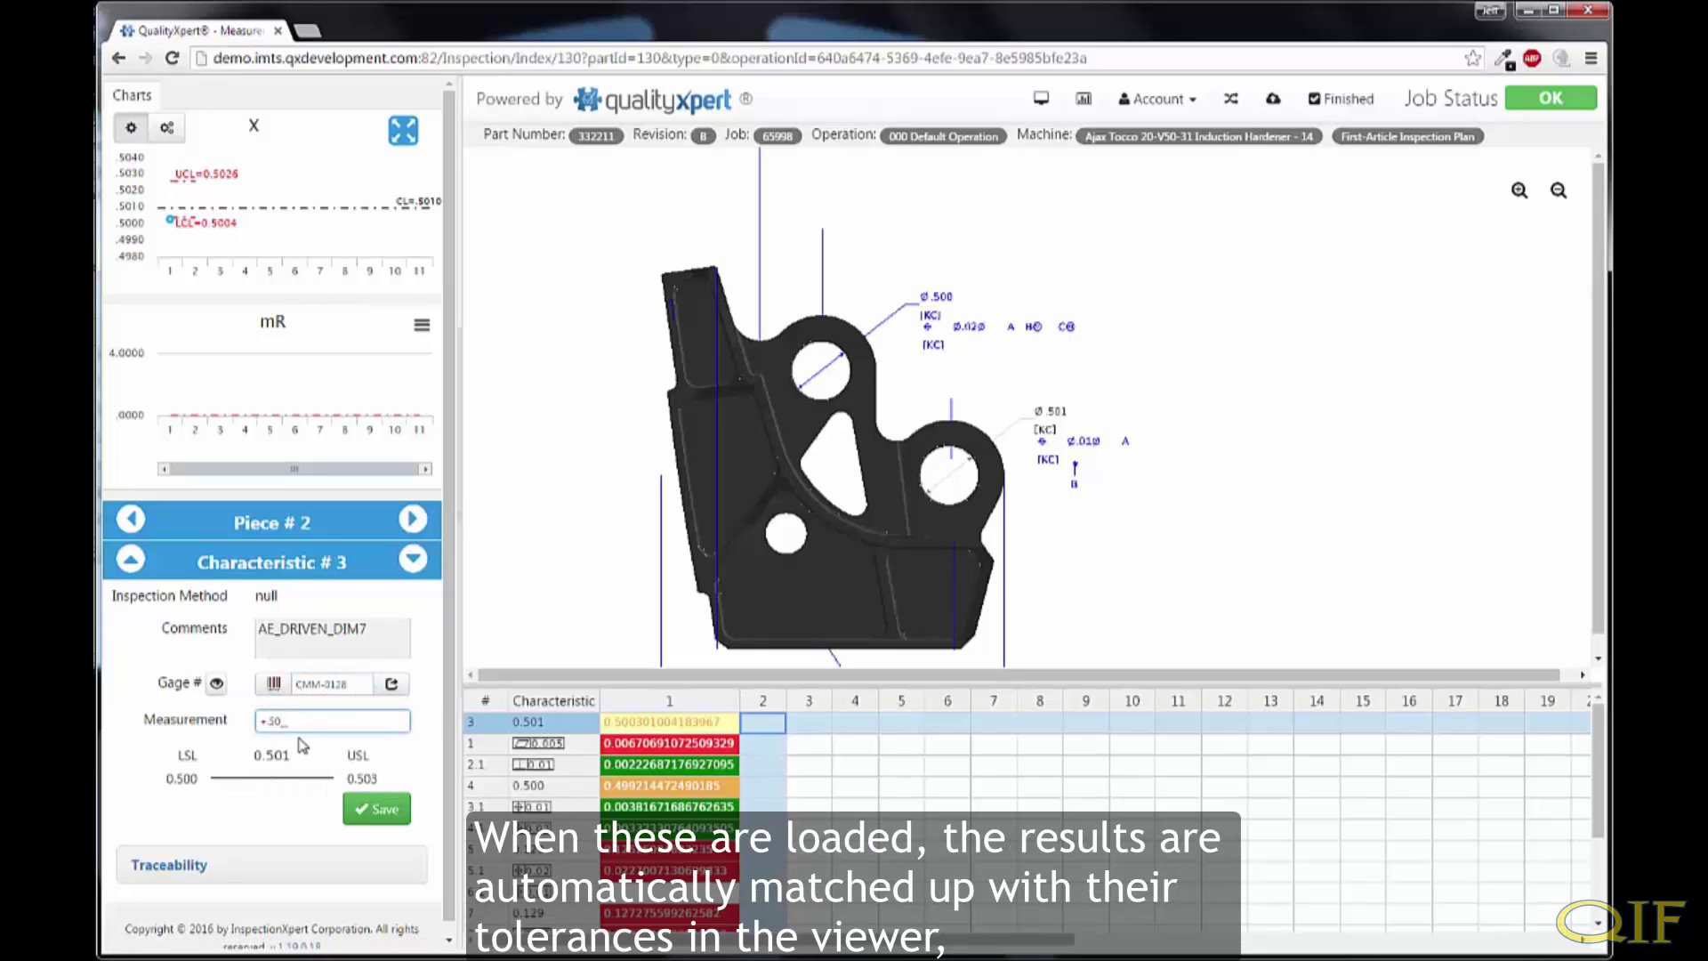
type("21")
Enter characteristic 3's measurements for pieces 3 to 7: .5007, .5026, .5016, .5022 and .5004
left_click(413, 520)
type(".5007")
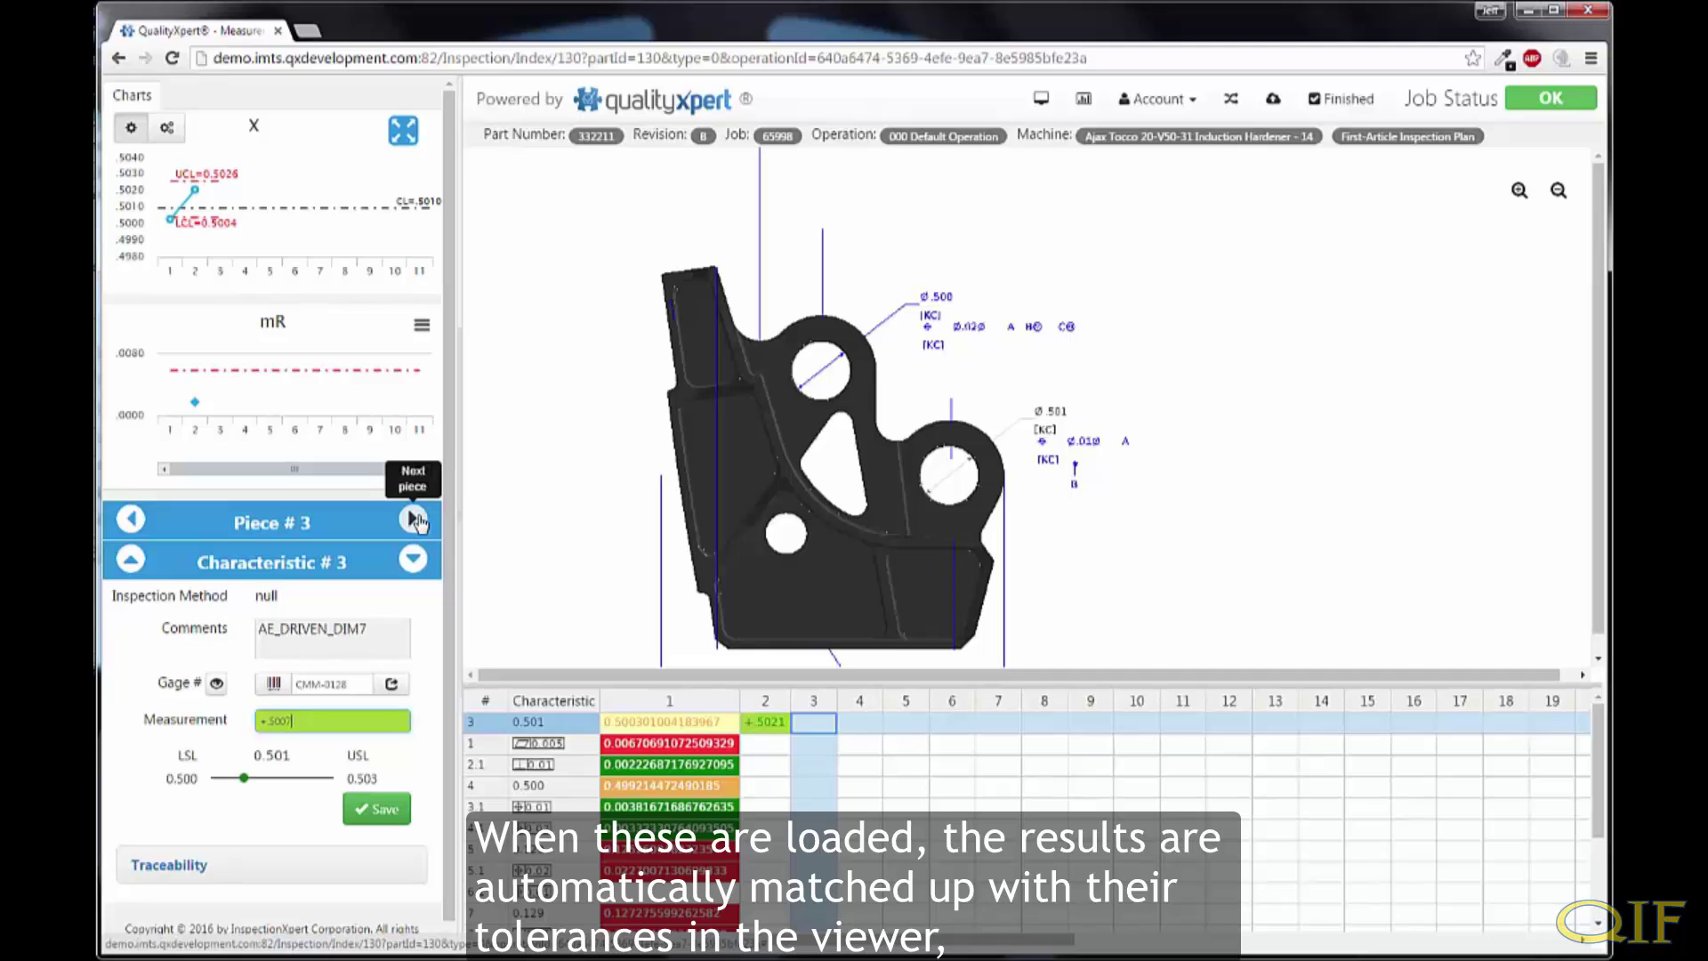
left_click(413, 520)
type(".5026")
left_click(413, 519)
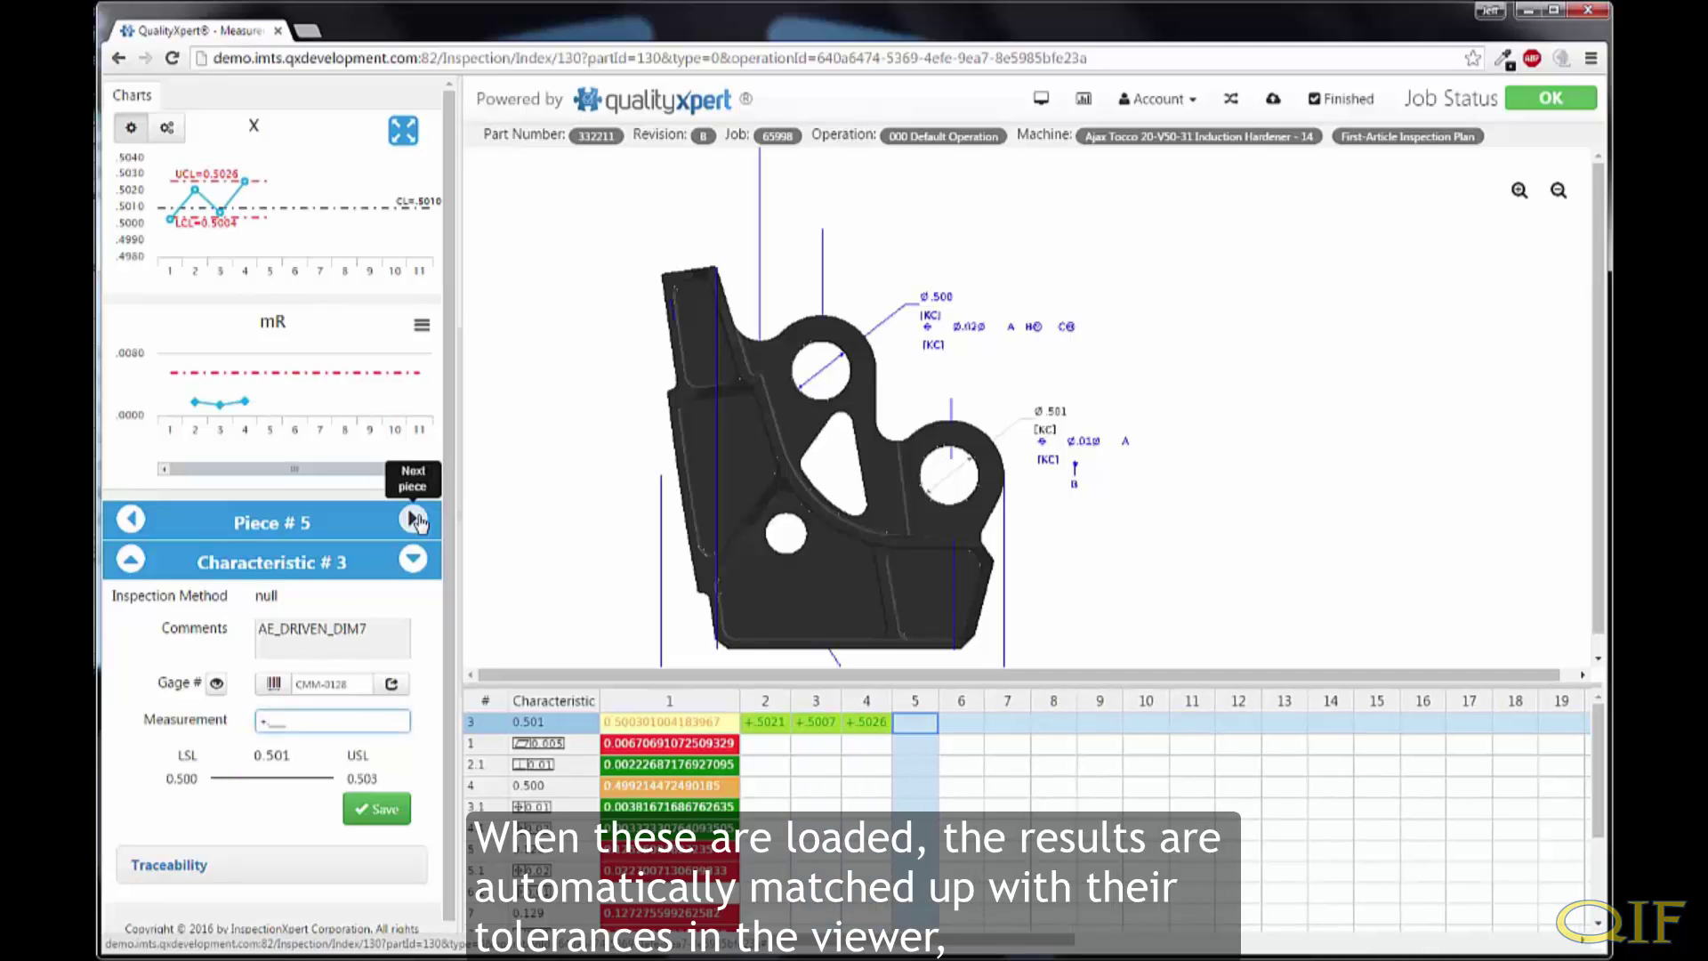
type(".5016")
left_click(413, 520)
type(".5022")
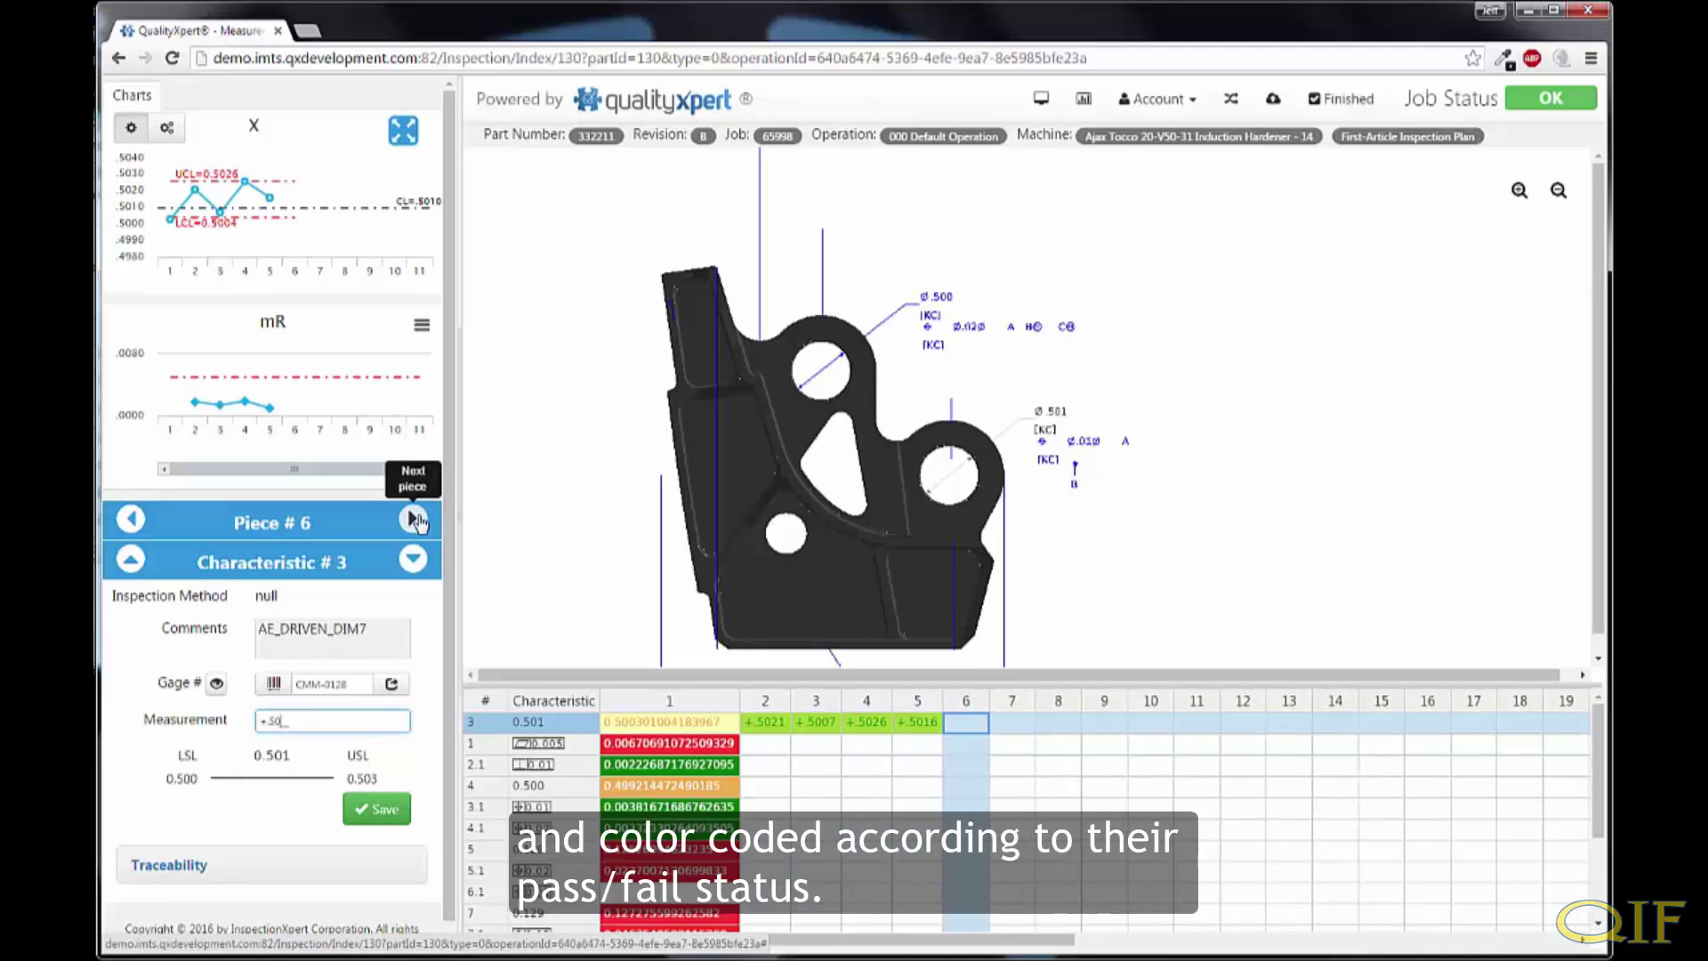
left_click(413, 520)
type(".5004")
left_click(413, 520)
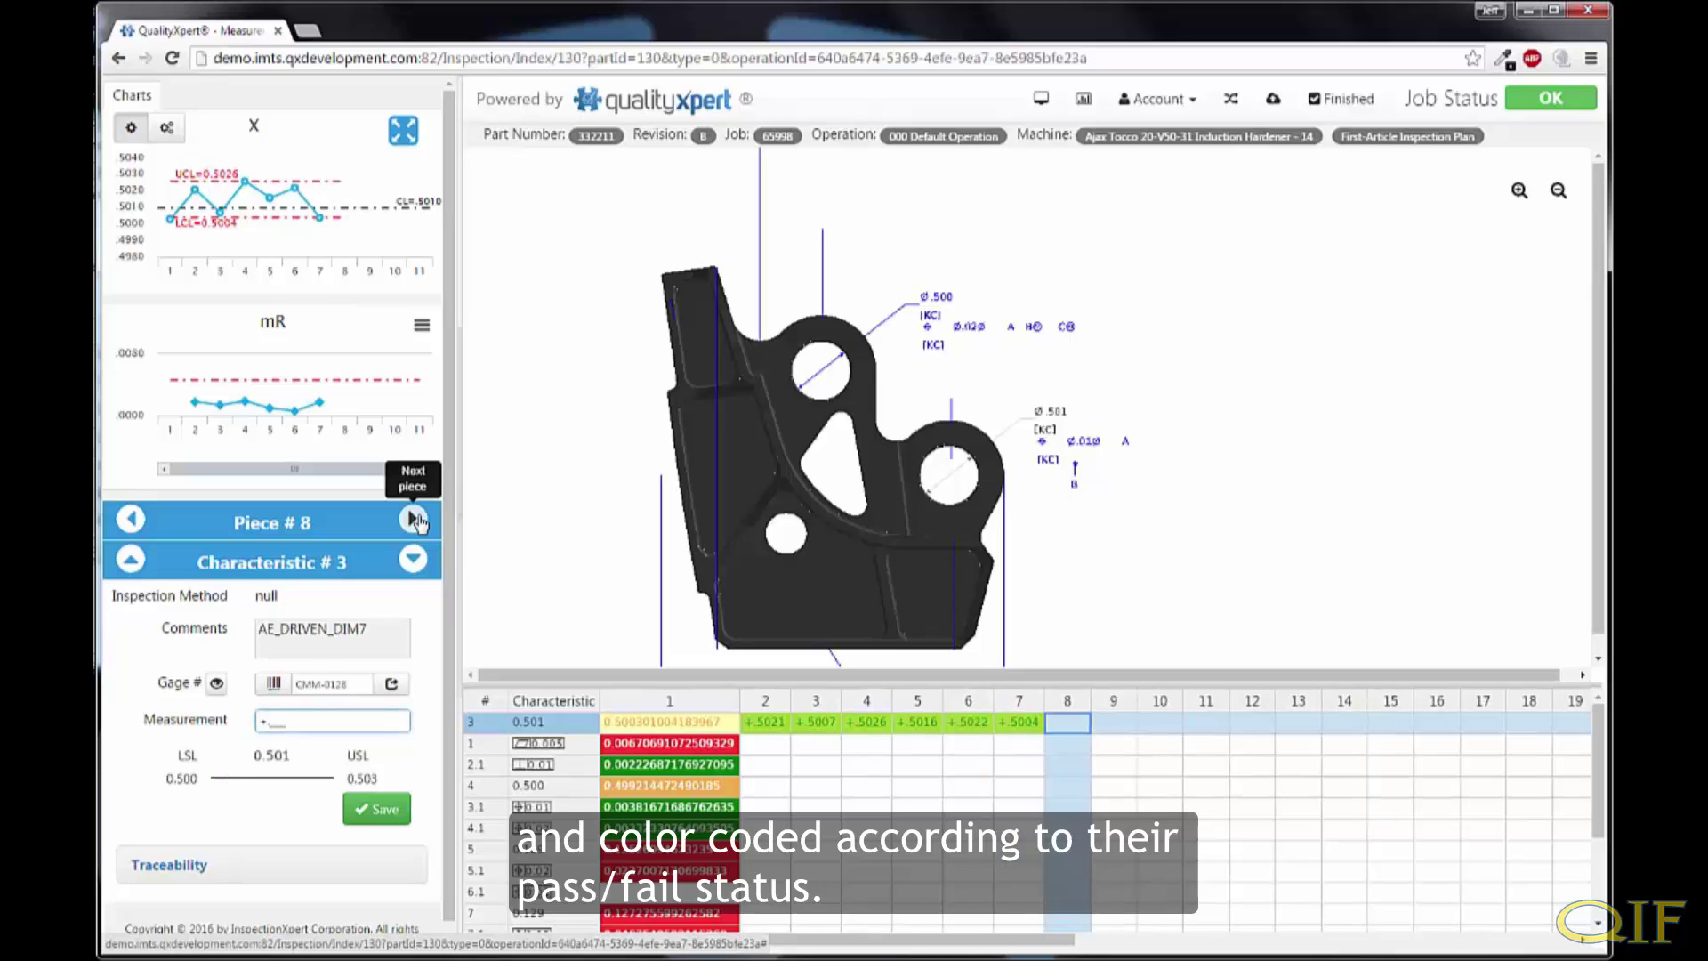
Enter characteristic 3's measurements for pieces 8 to 18: .5021, .5006, .5026, .5020, .5009, .5008, .5019, .5007, .5021, .5004 and .5019
type(".5021")
left_click(413, 520)
type(".5006")
left_click(413, 520)
type(".5026")
left_click(413, 520)
type(".5020")
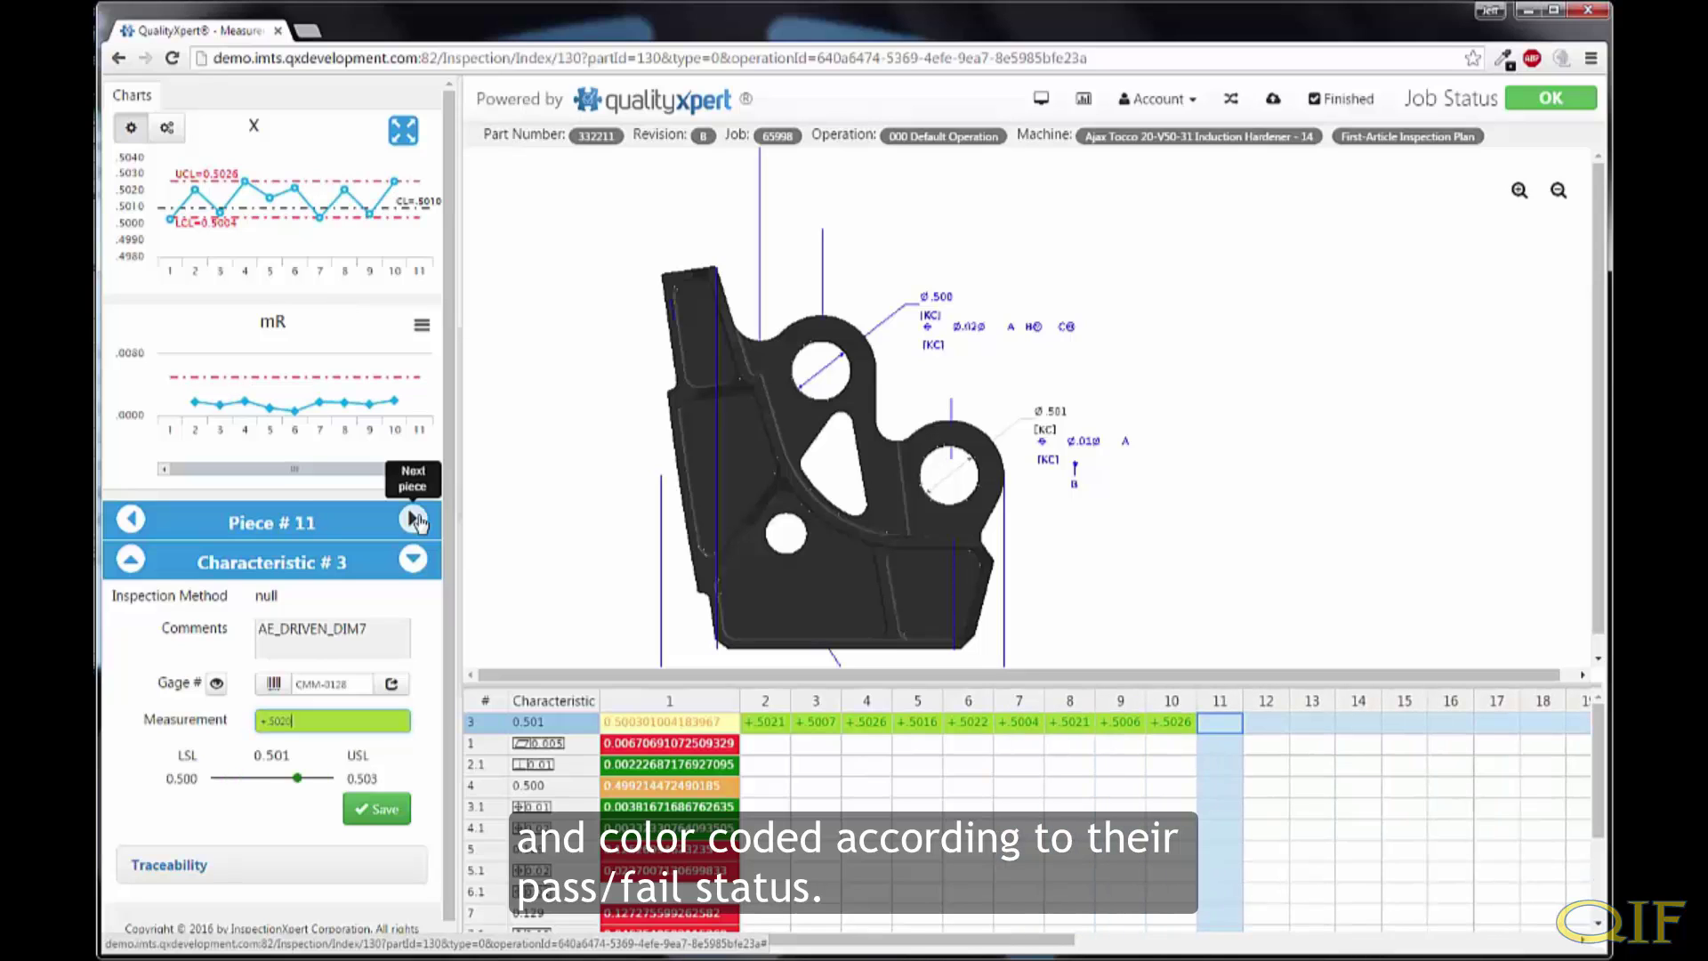
left_click(413, 520)
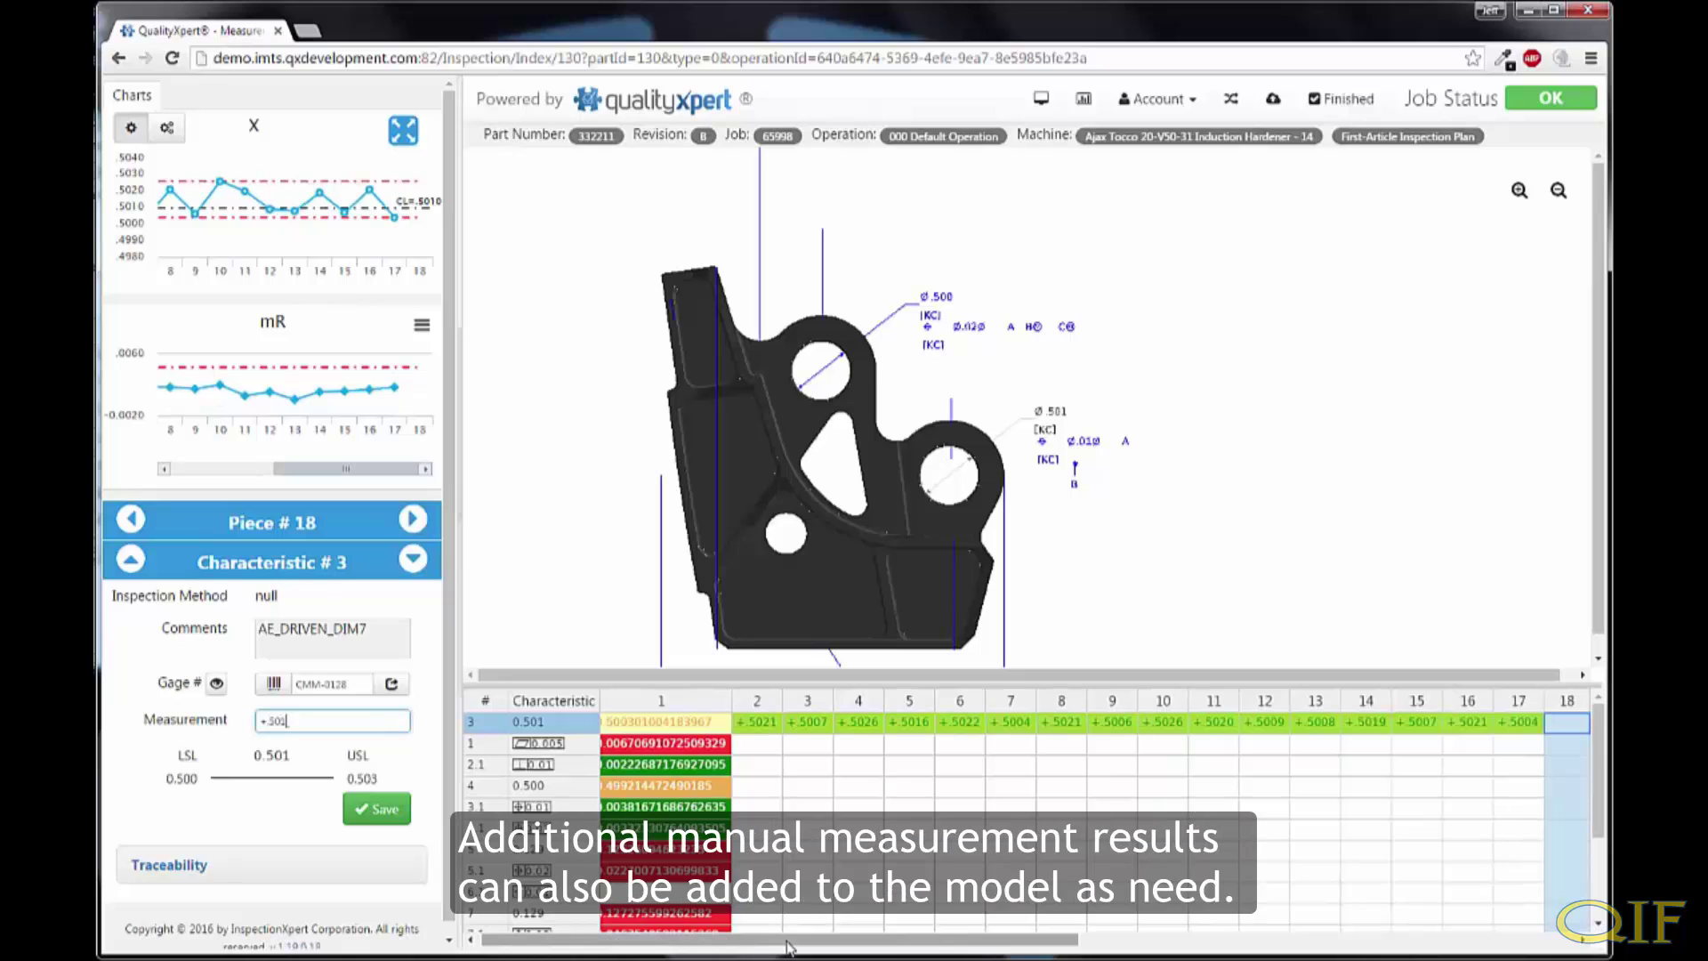
type(".5019")
left_click(413, 519)
Leave the inspection for the dashboard and open job 65998 from the jobs list
left_click(1039, 105)
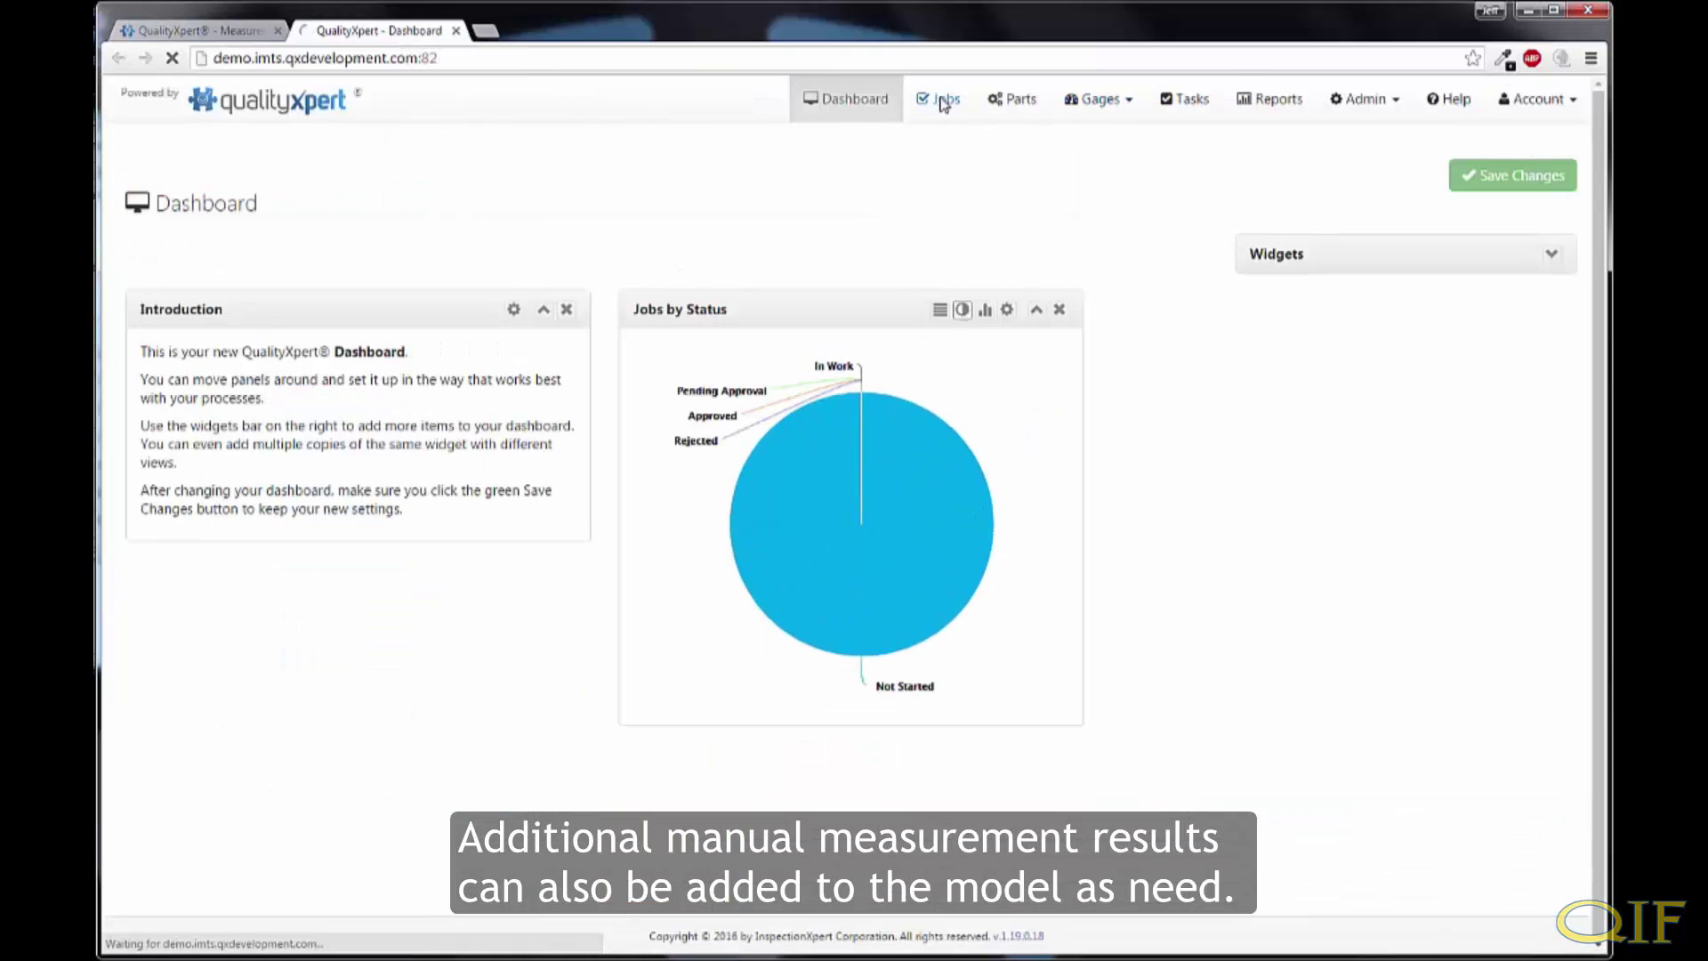
left_click(945, 99)
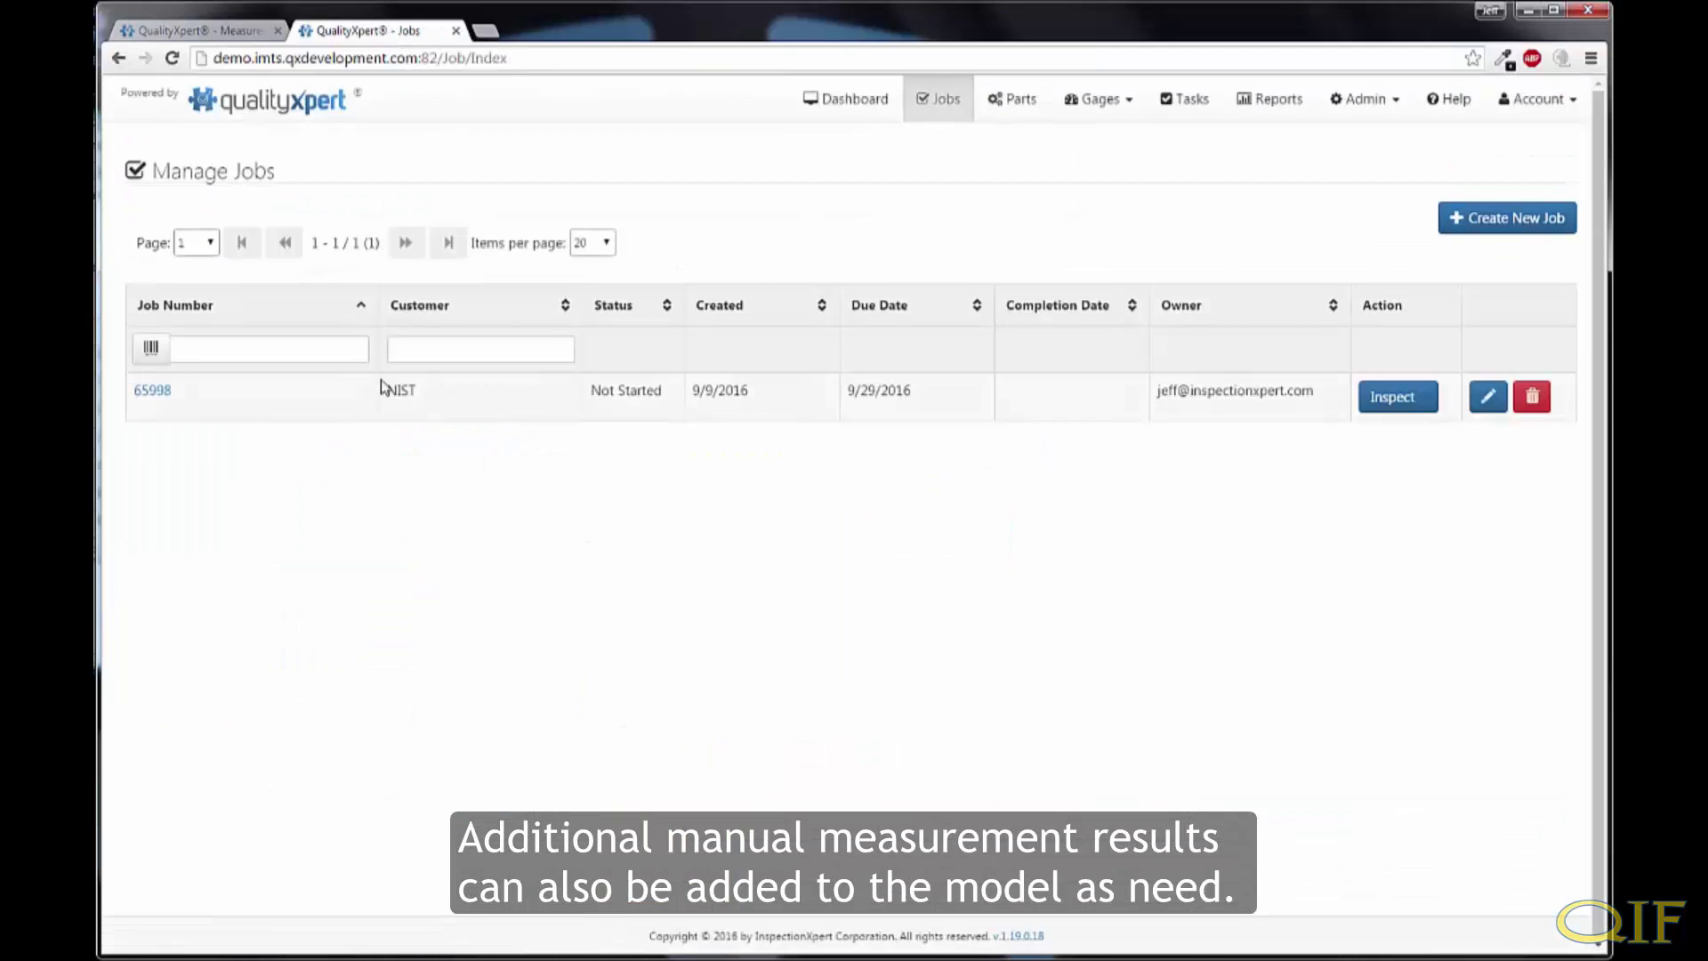
left_click(147, 389)
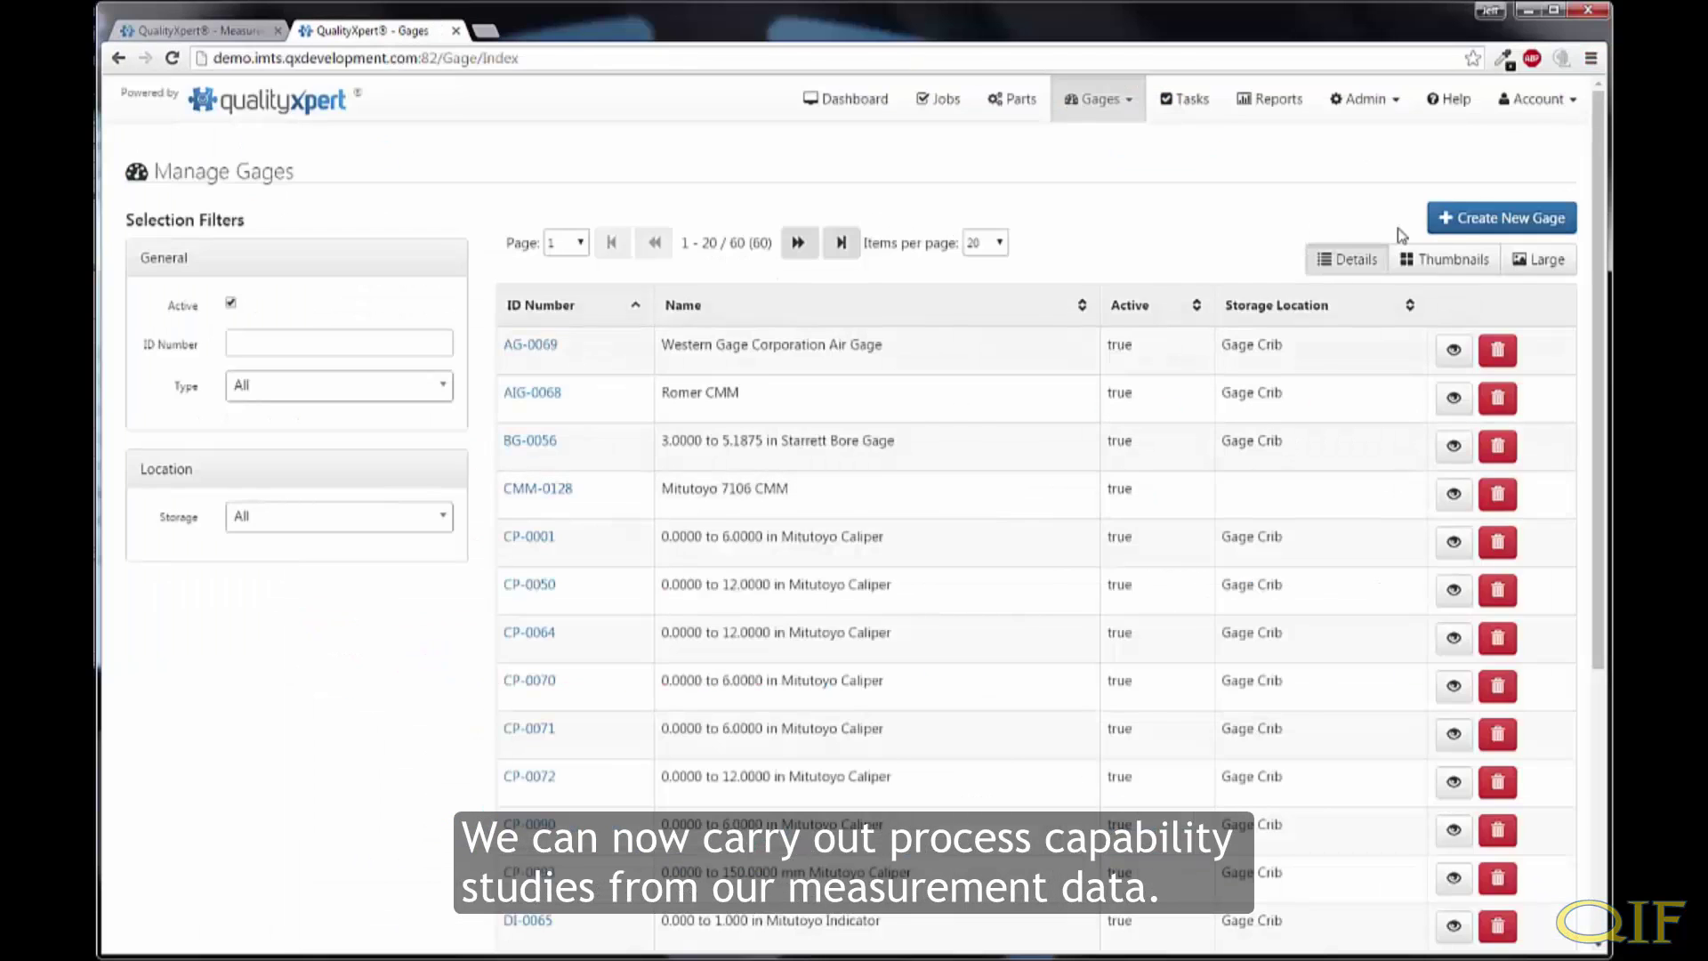
Browse the gages as large images, switch the list to thumbnails, and open the details of gage CMM-0128
left_click(1539, 259)
scroll(1242, 372, "down", 5)
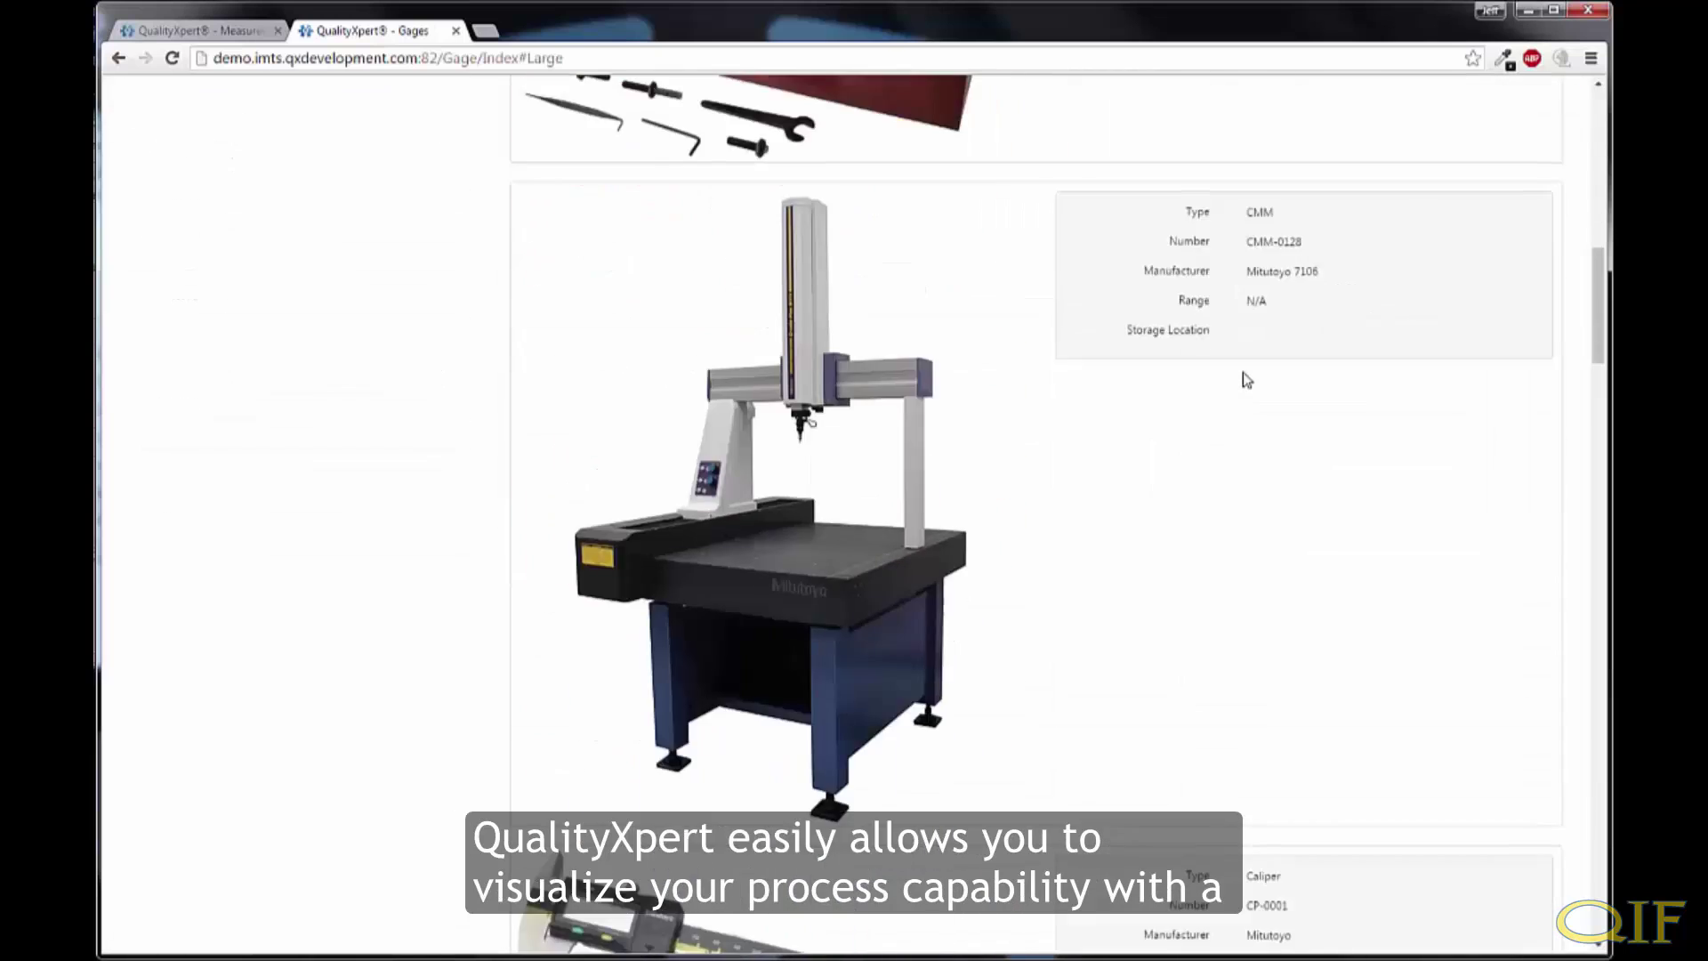
scroll(1370, 275, "up", 5)
left_click(1443, 259)
left_click(1205, 436)
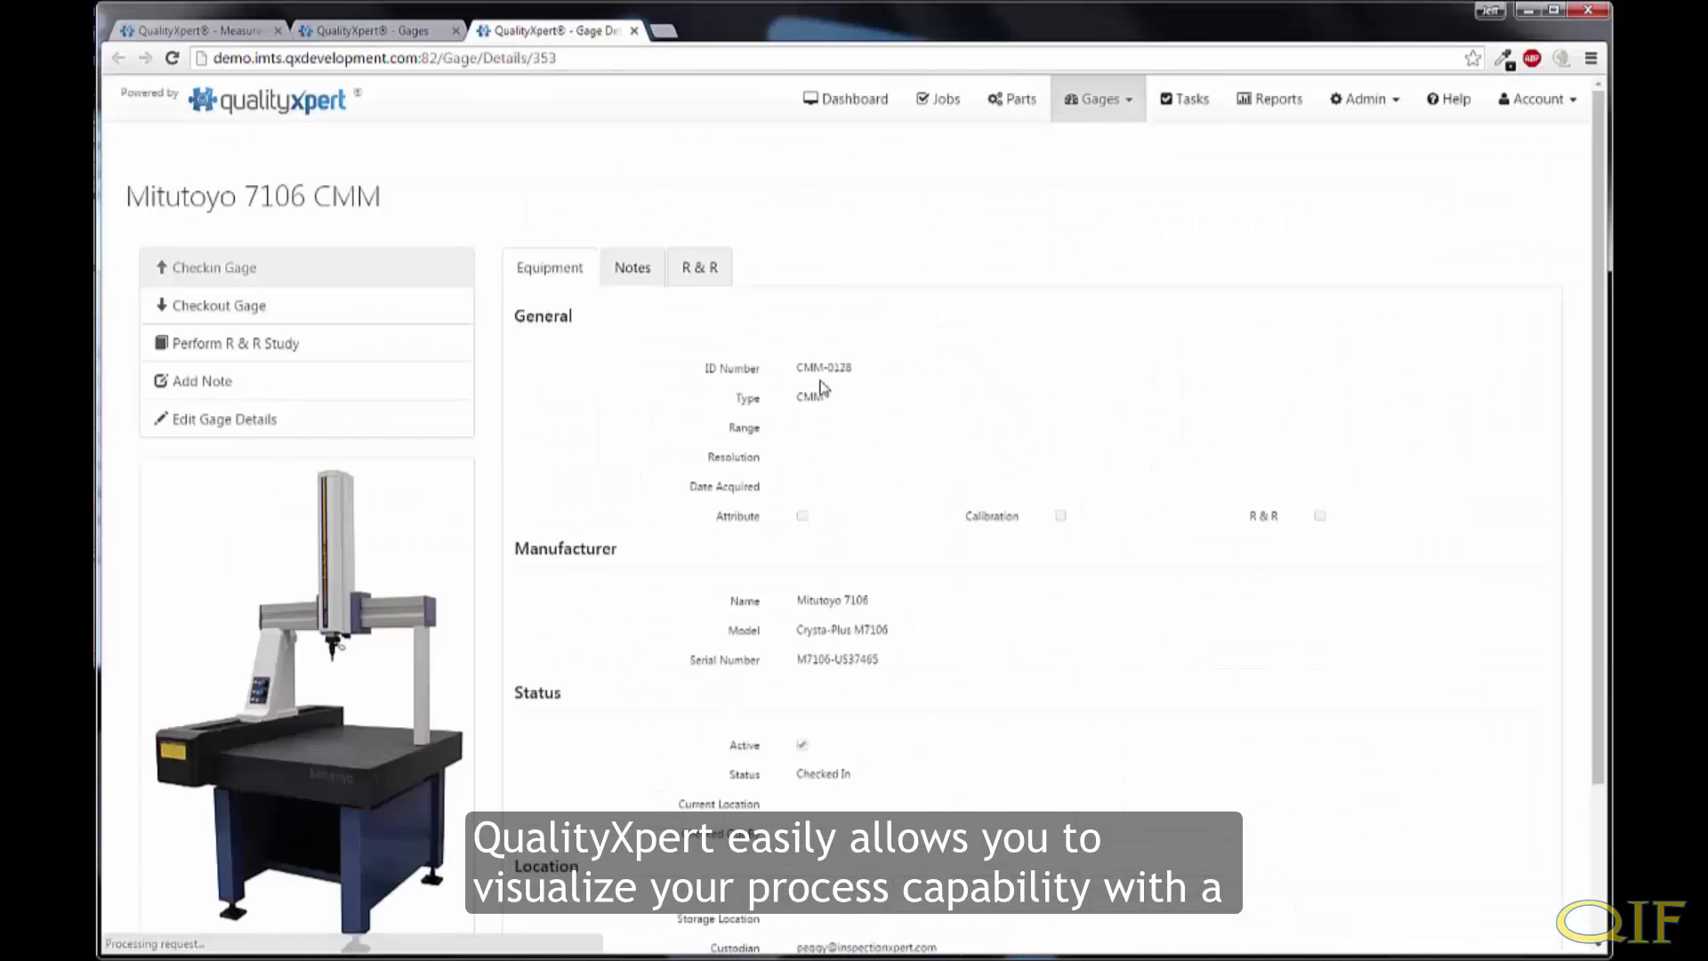
Create a new Mobile/Portable CMM R & R study for gage CMM-0128
left_click(709, 275)
left_click(1438, 374)
left_click(633, 359)
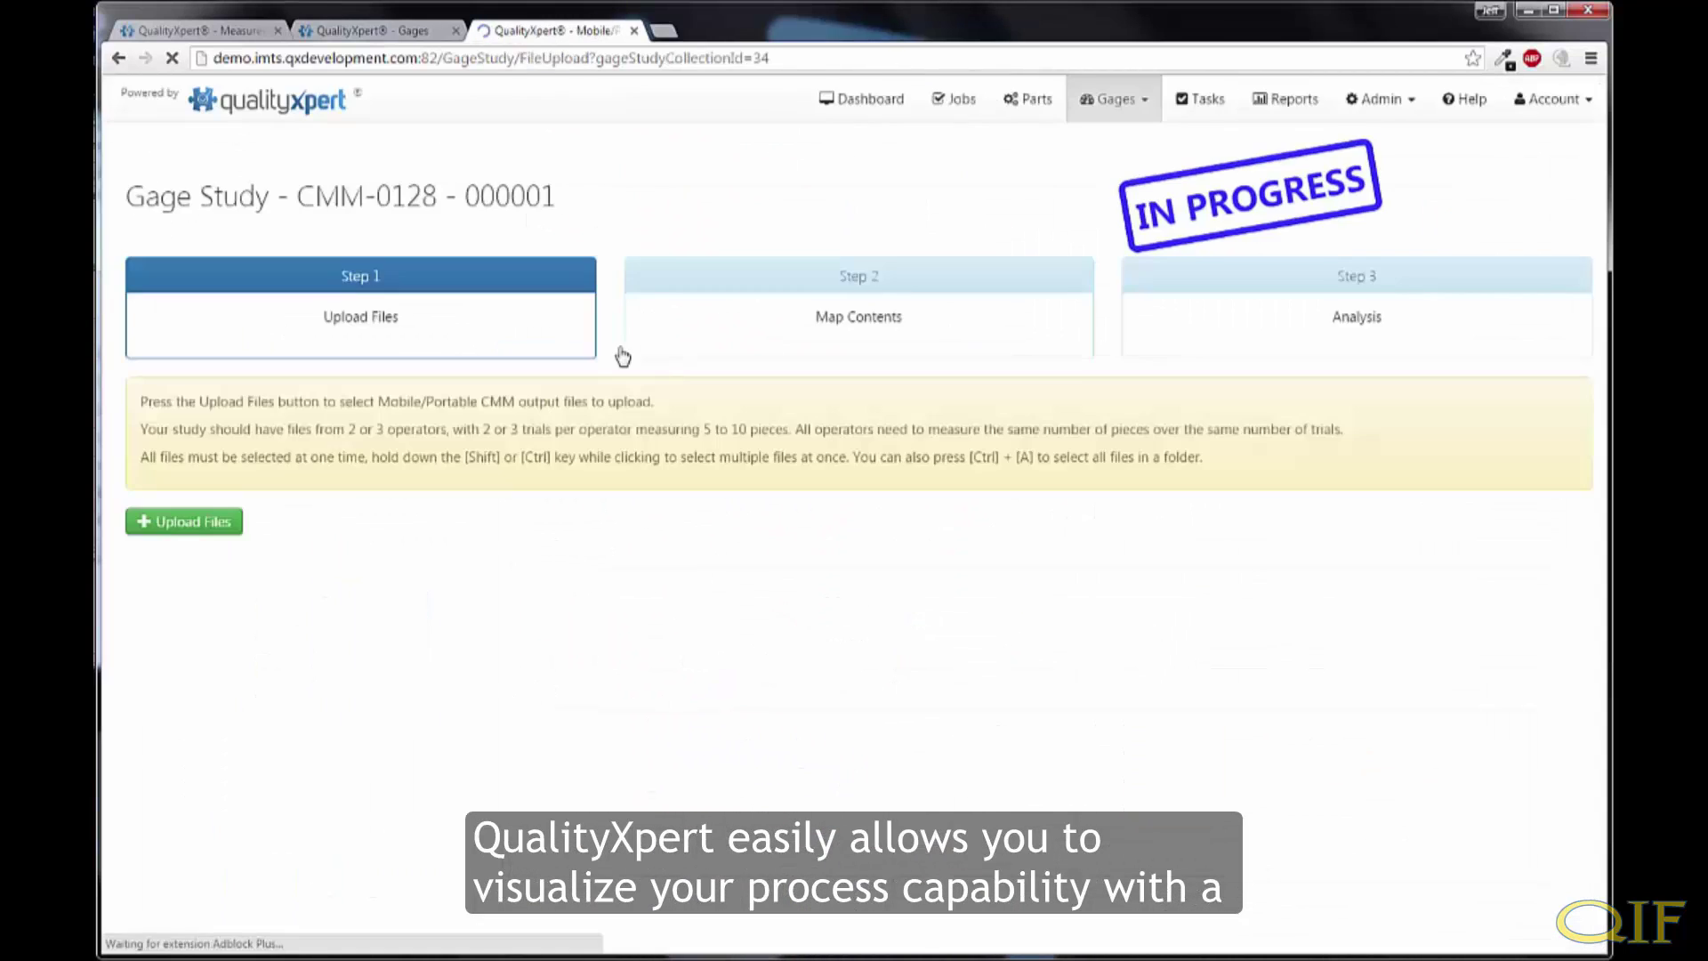
Upload the TMP output files from the CMM Results folder to the gage study, selecting the range that starts at 22073355.TMP
left_click(190, 521)
left_click(423, 43)
double_click(354, 125)
left_click(347, 167)
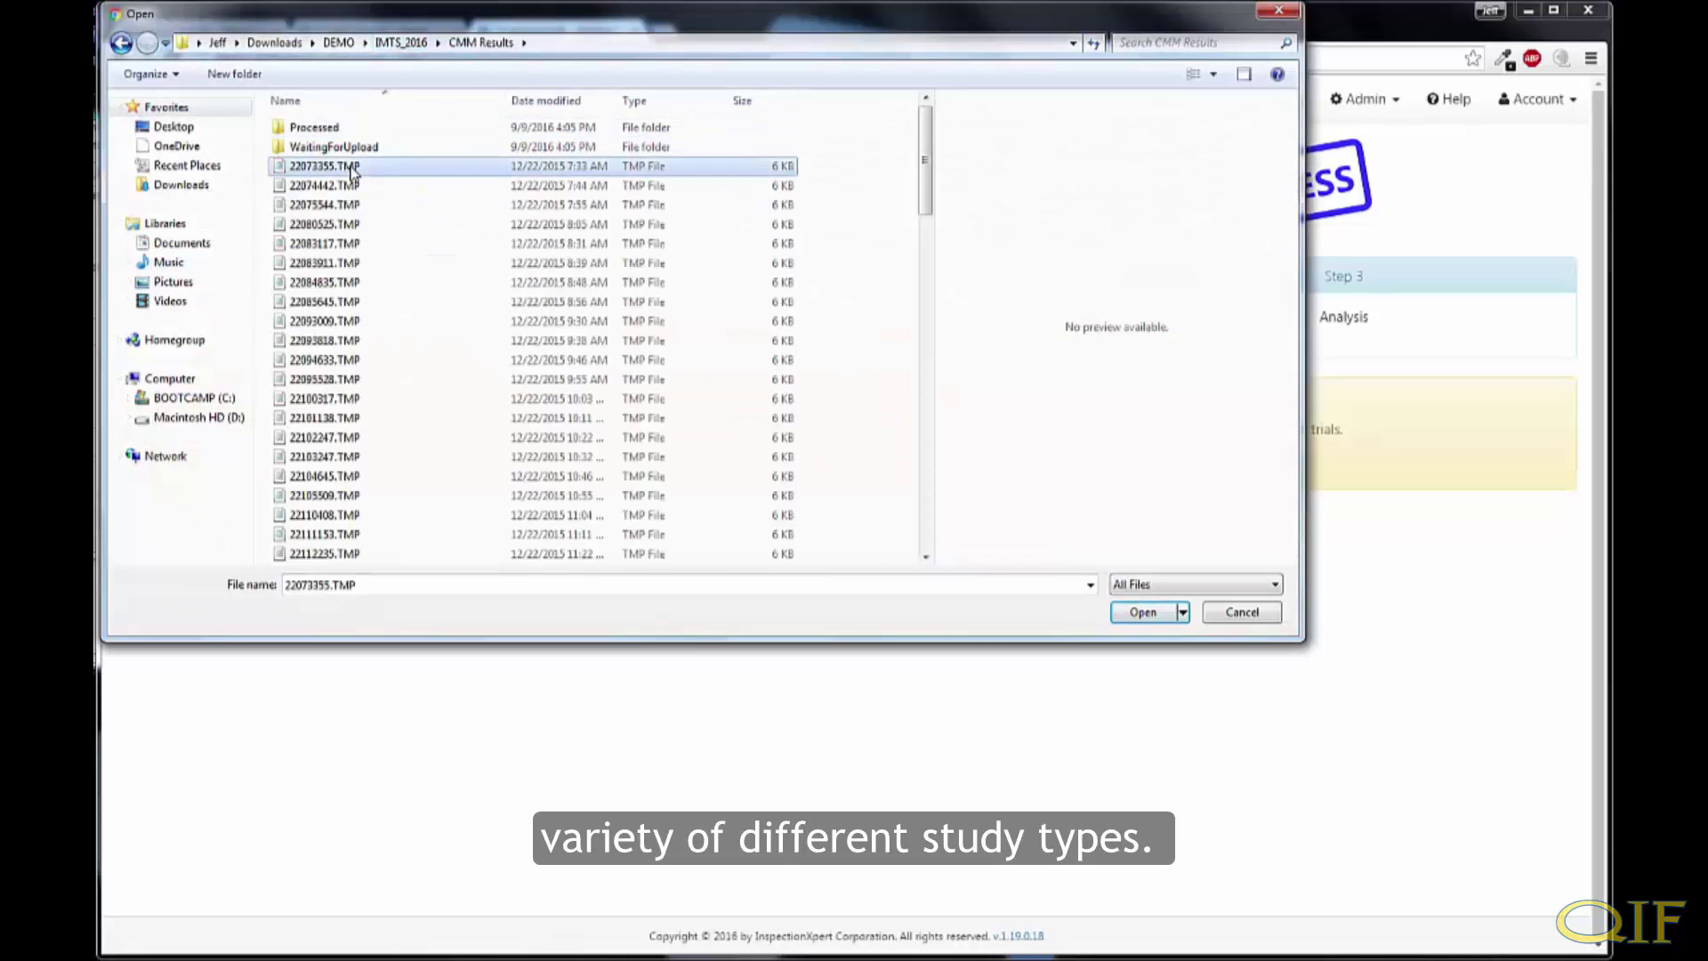
scroll(366, 461, "down", 20)
left_click(325, 554, "shift")
key("Return")
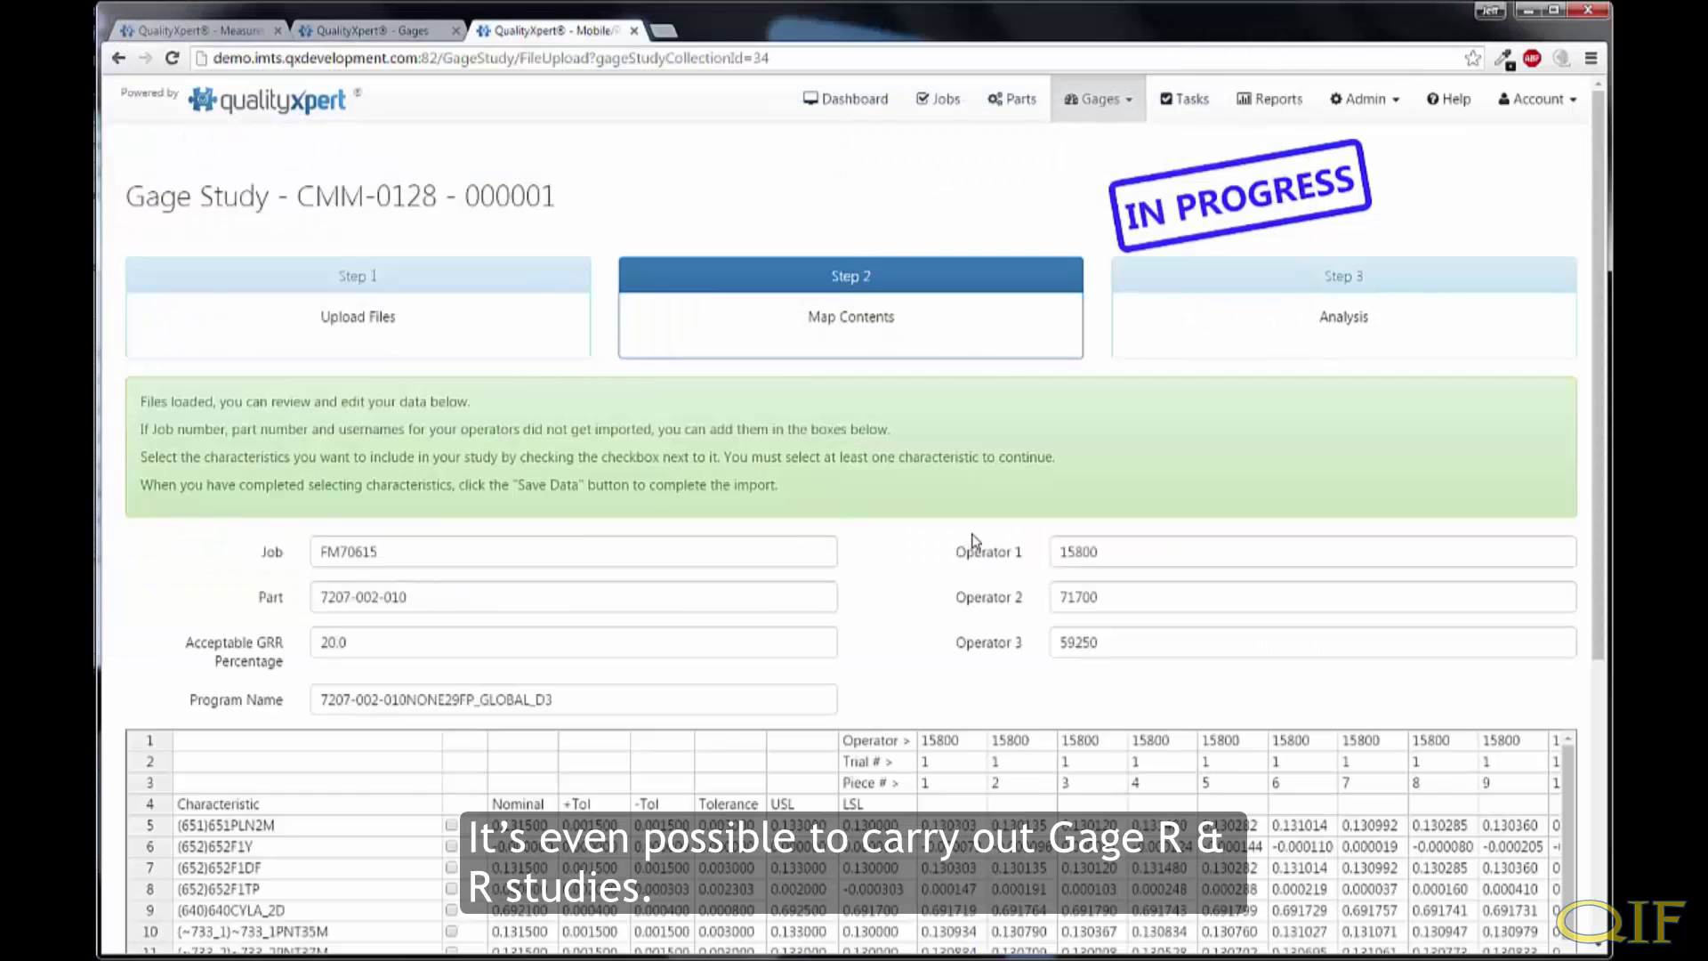
Review the gage study's analysis, going past the summary page to the first characteristic's results
scroll(561, 721, "down", 4)
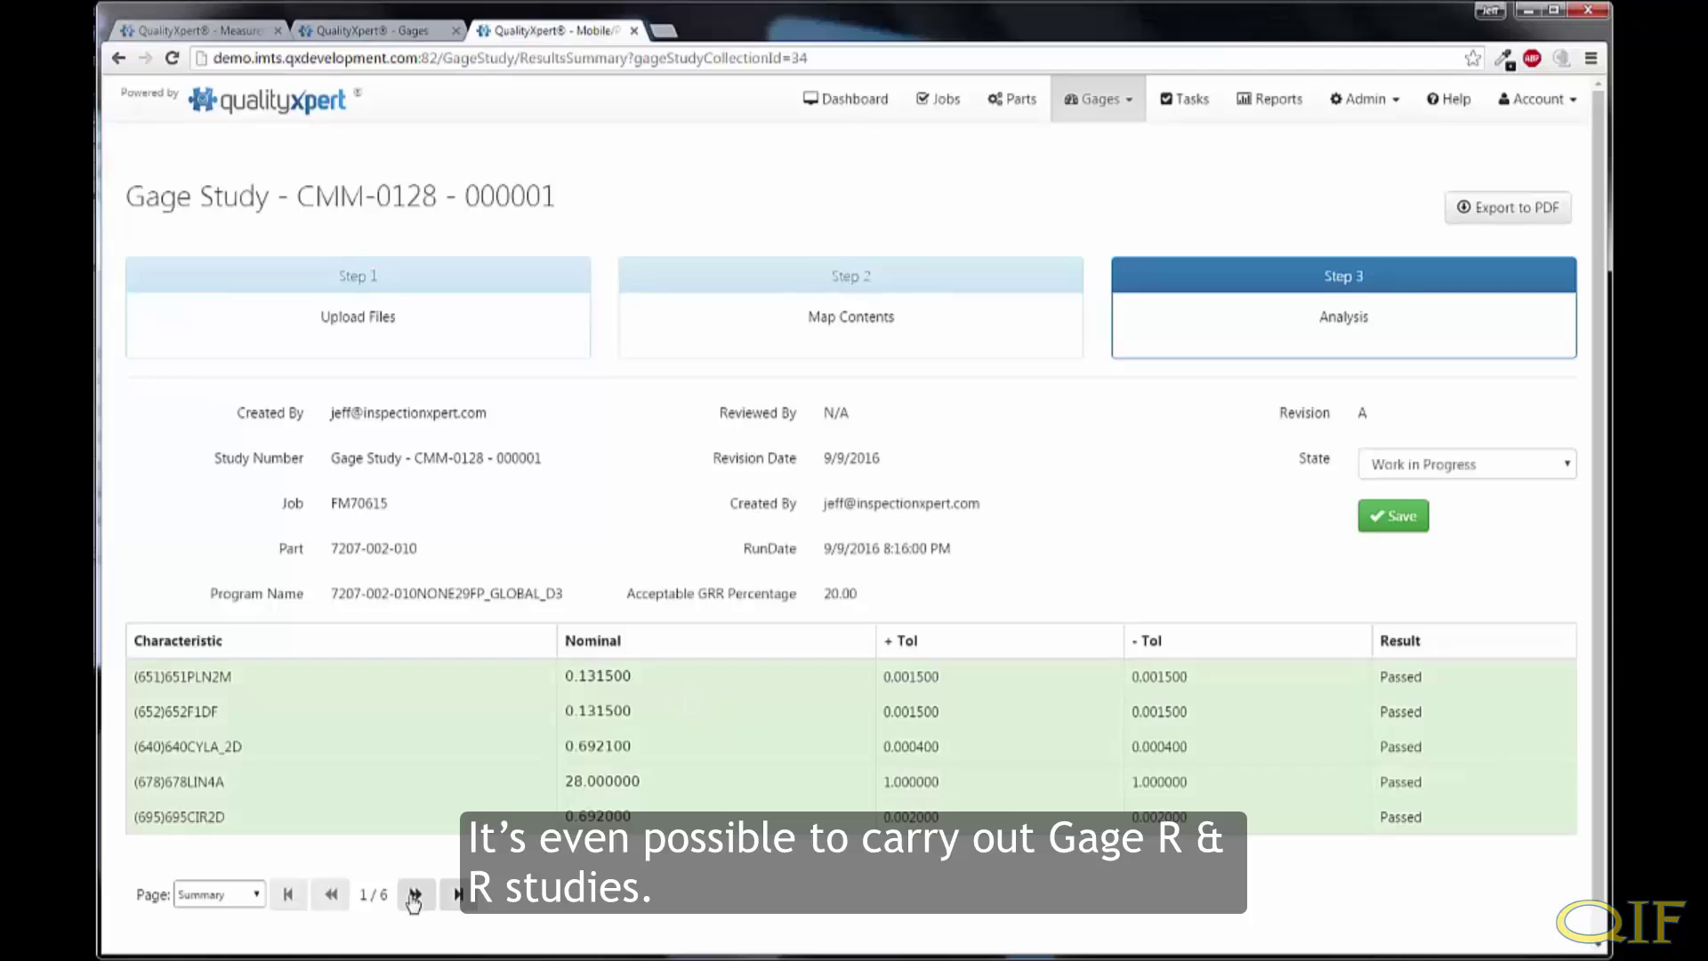
left_click(414, 895)
scroll(414, 890, "down", 10)
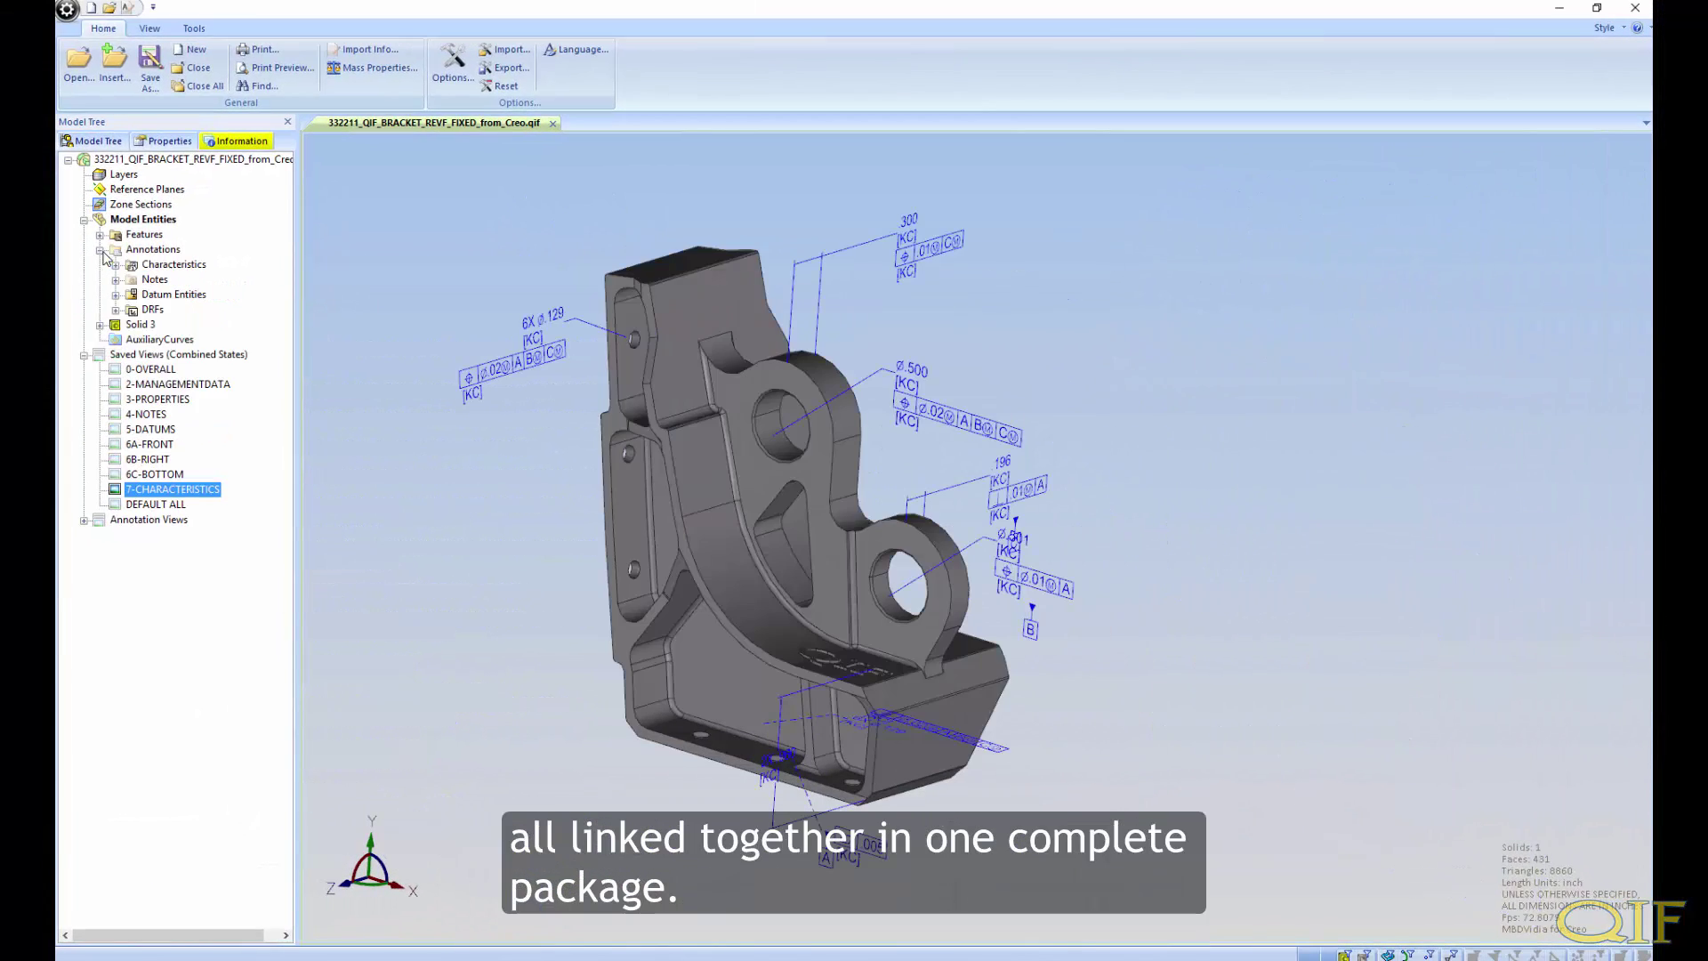
In MBDVidia, expand the bracket's annotation characteristics and its cylinder features down to the nominals of the 0.129 inch, H 0.075 inch group
left_click(116, 264)
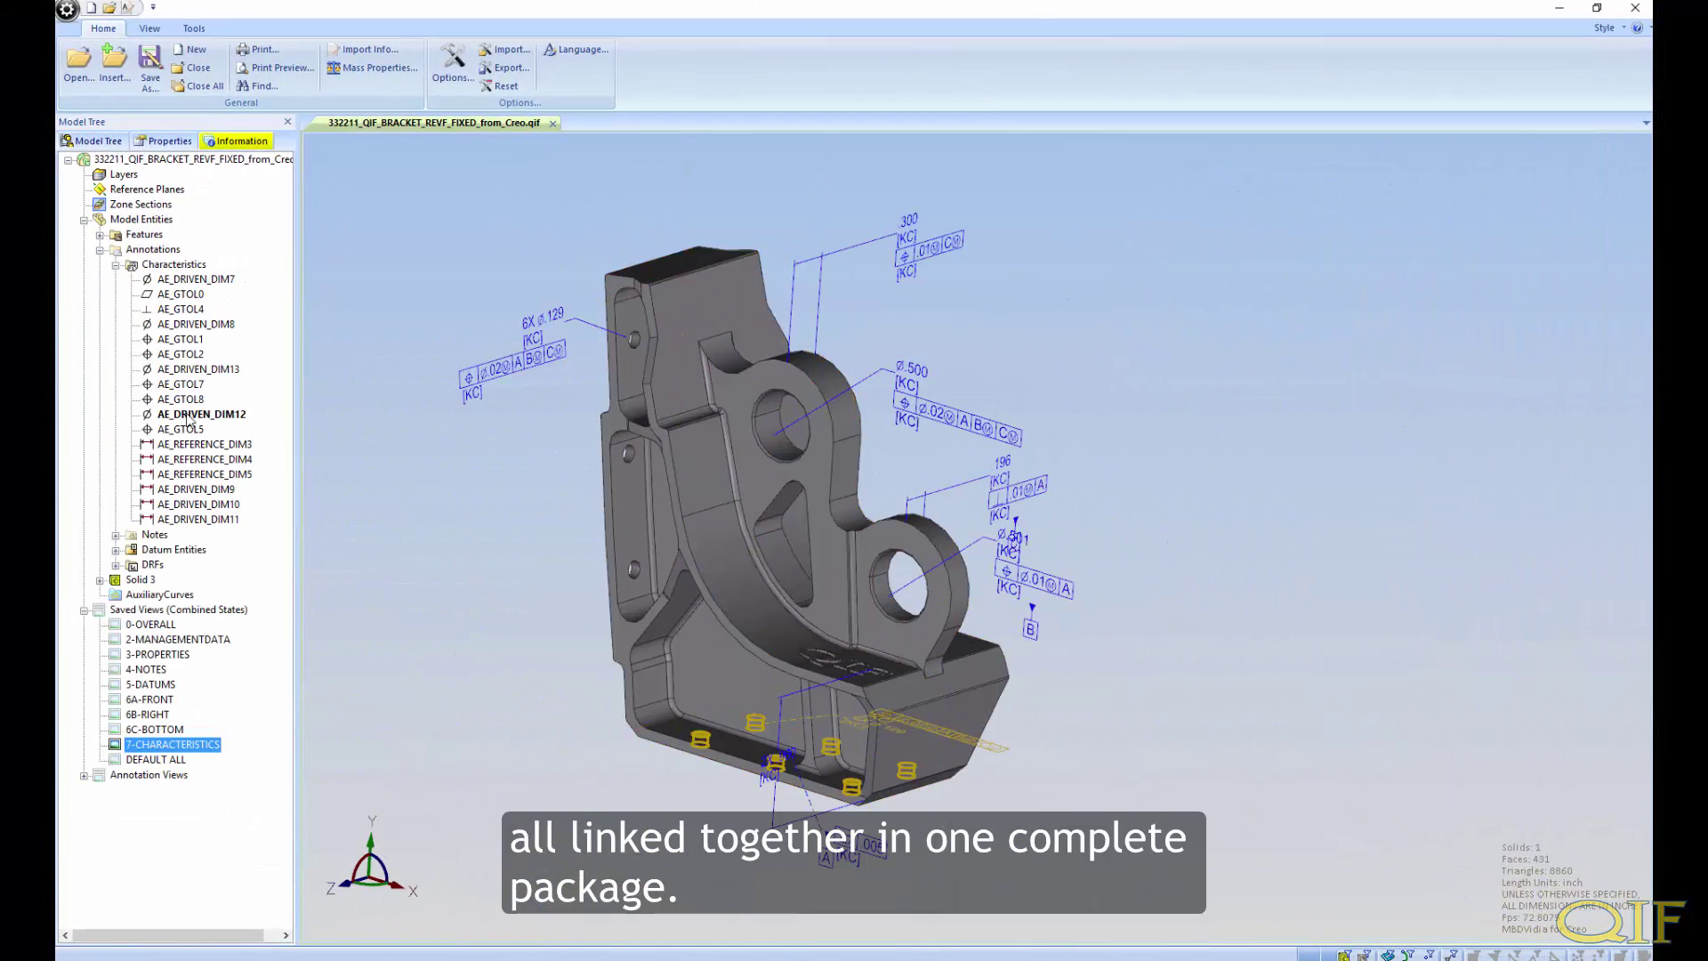
left_click(100, 235)
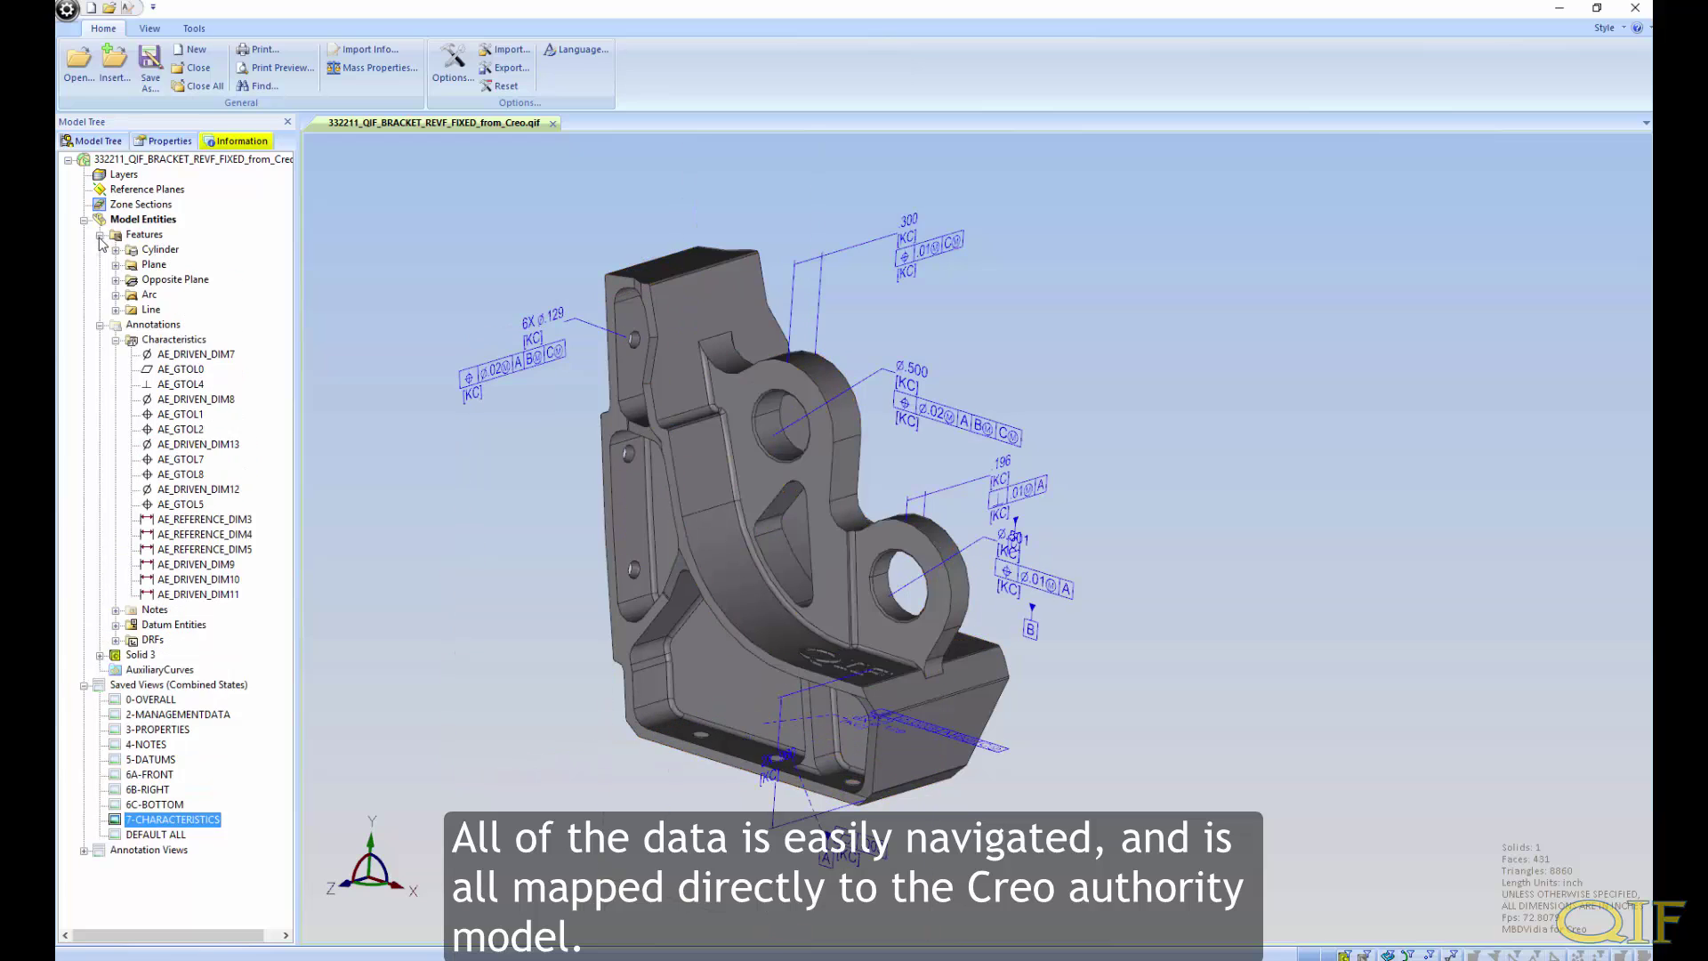
left_click(115, 251)
left_click(132, 264)
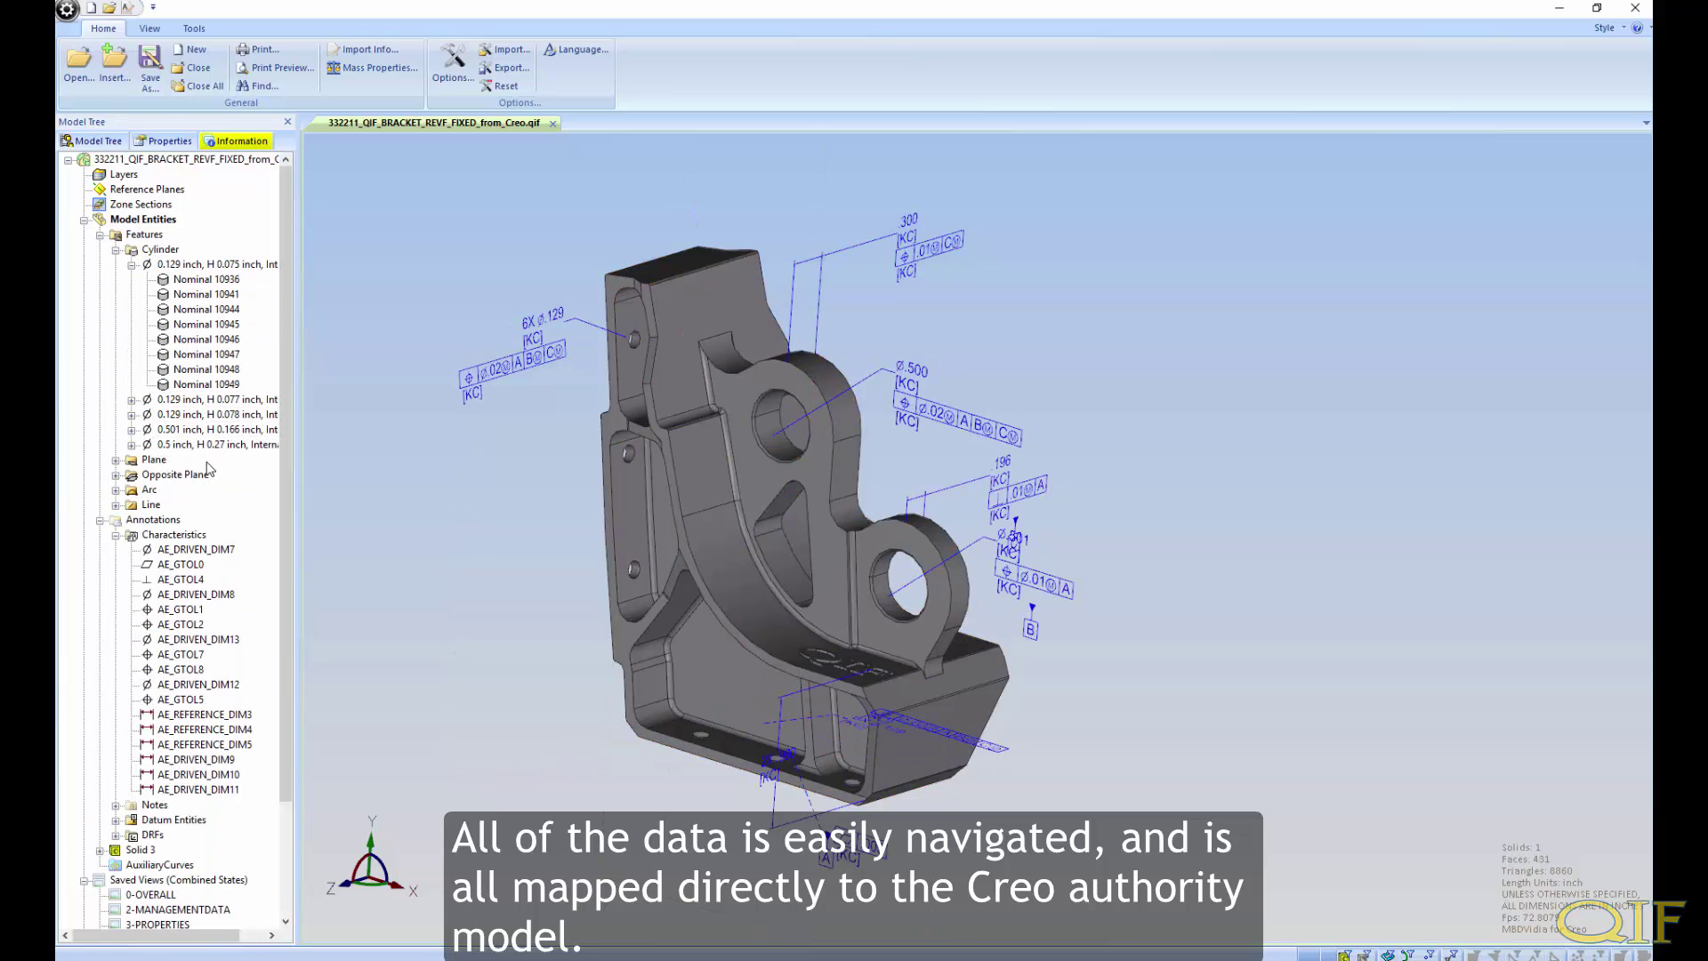
Display the Bill of Characteristics and step down its rows from 3.1.10956, selecting 5.0.10941 to examine its feature on the model
left_click(129, 9)
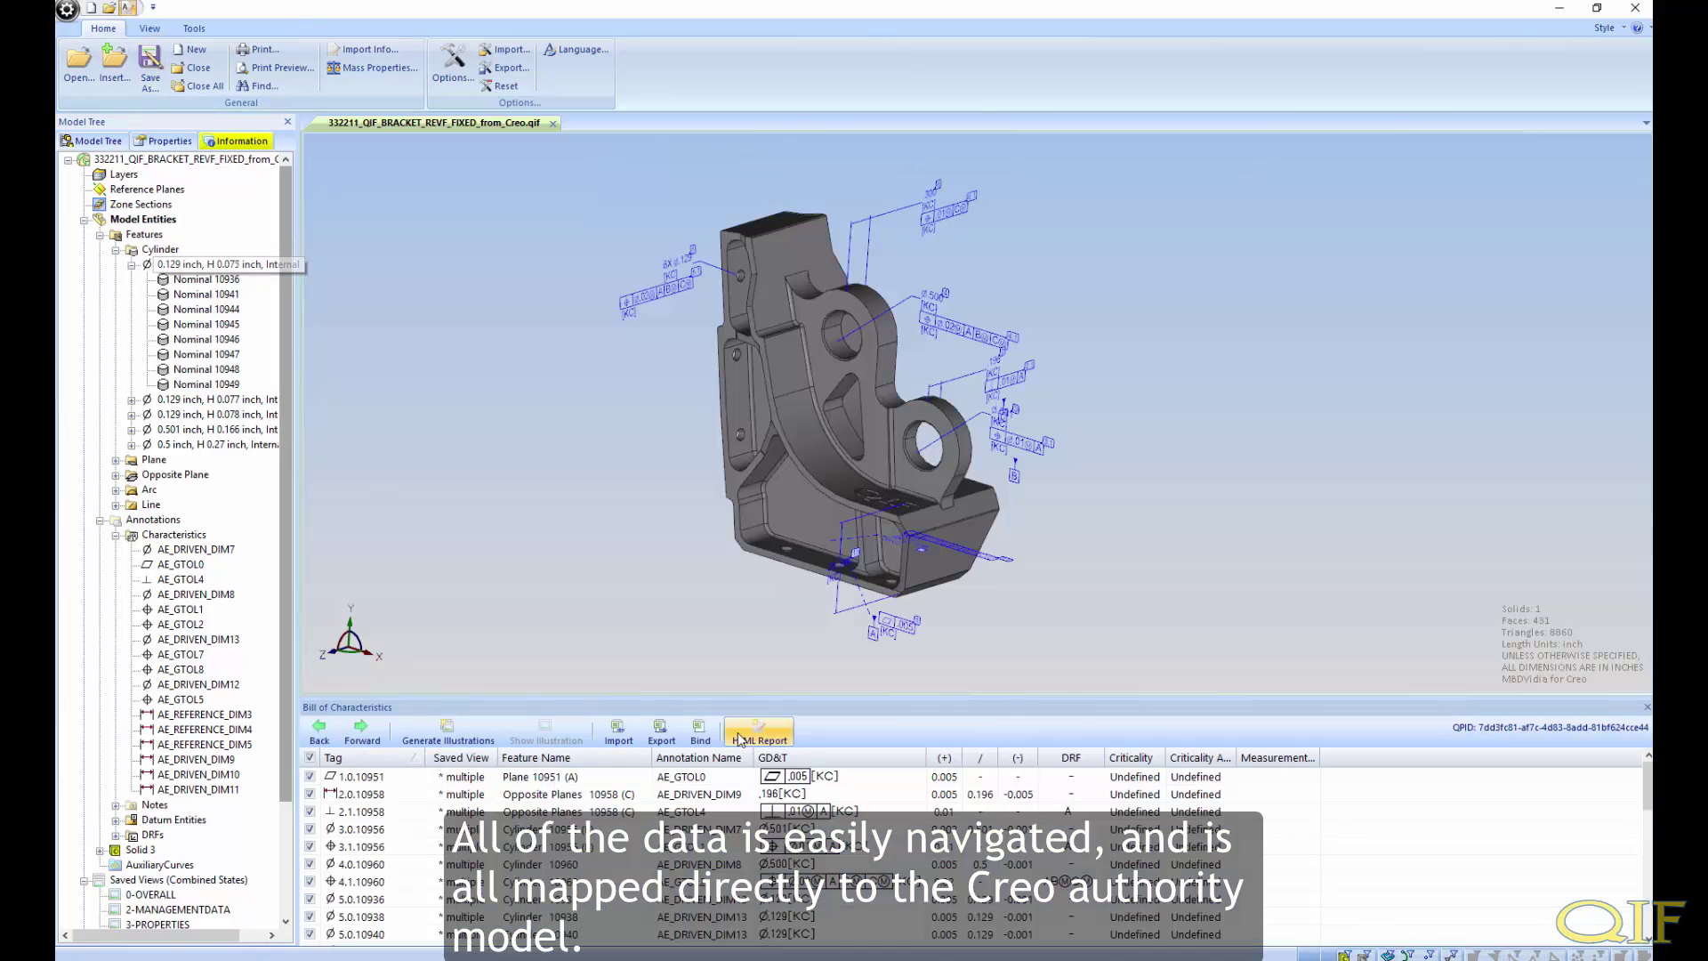
left_click(748, 846)
key("Down")
key("Down")
key("Down")
key("Down")
key("Down")
key("Down")
key("Down")
key("Down")
key("Down")
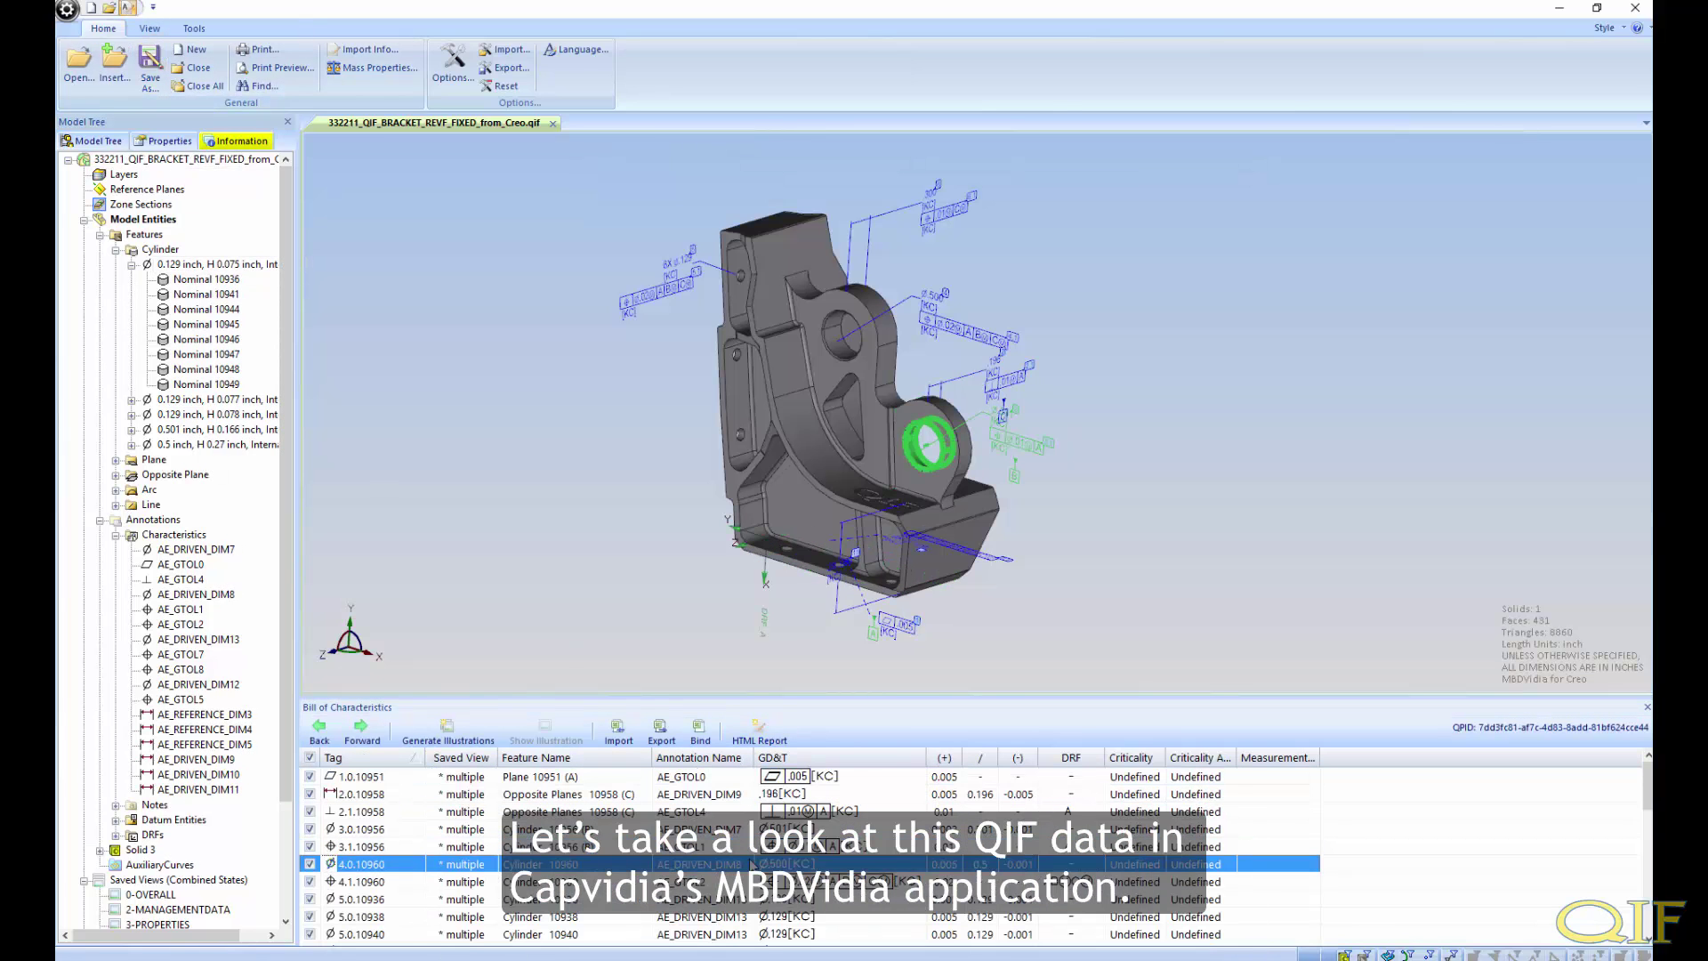
key("Down")
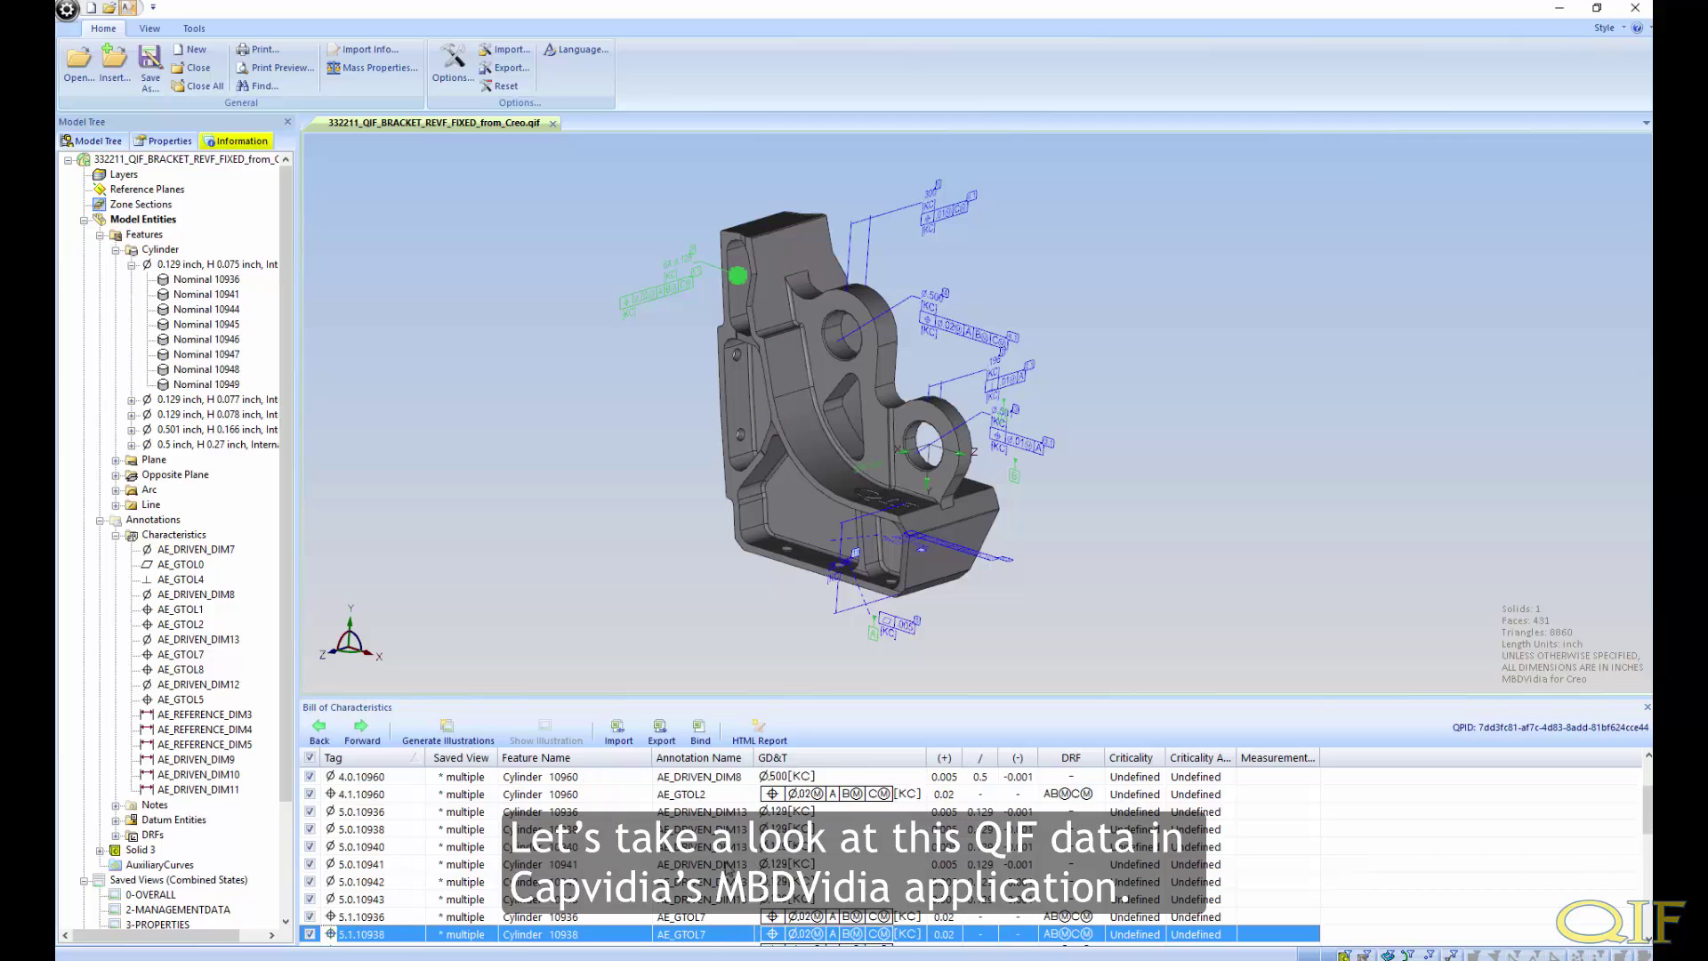
left_click(727, 865)
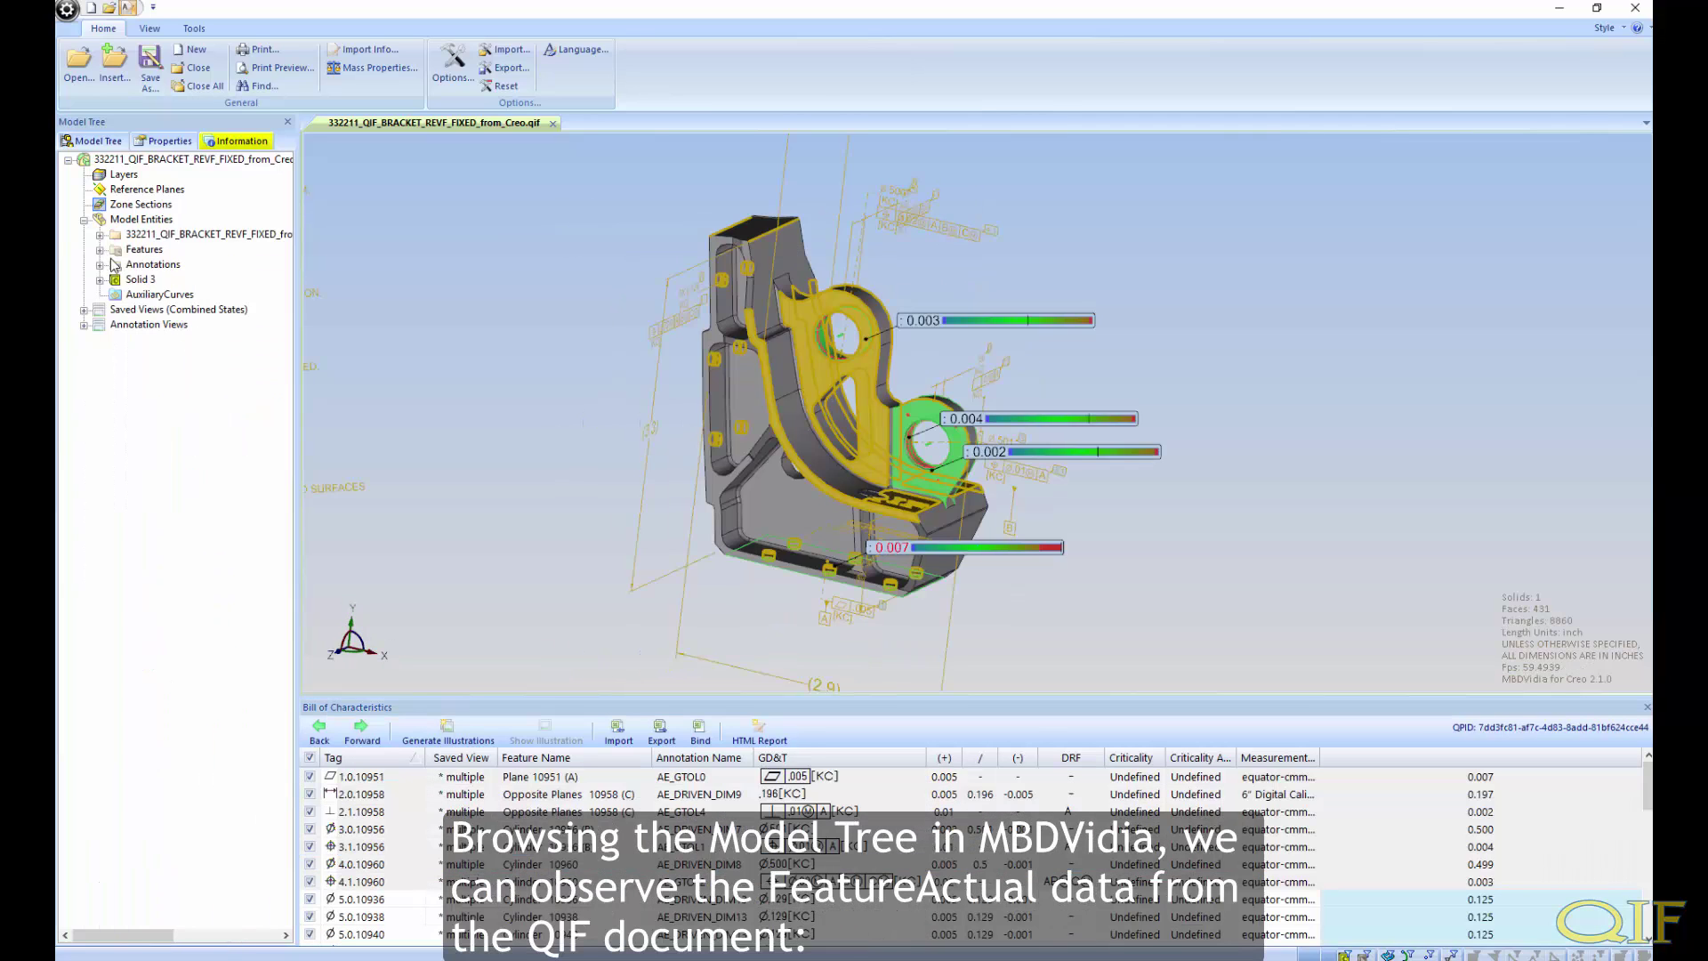
Expand the actuals of AE_DRIVEN_DIM7, AE_GTOL0, AE_DRIVEN_DIM8, AE_GTOL1 and AE_GTOL2 under the characteristics, and select AE_DRIVEN_DIM7
left_click(99, 265)
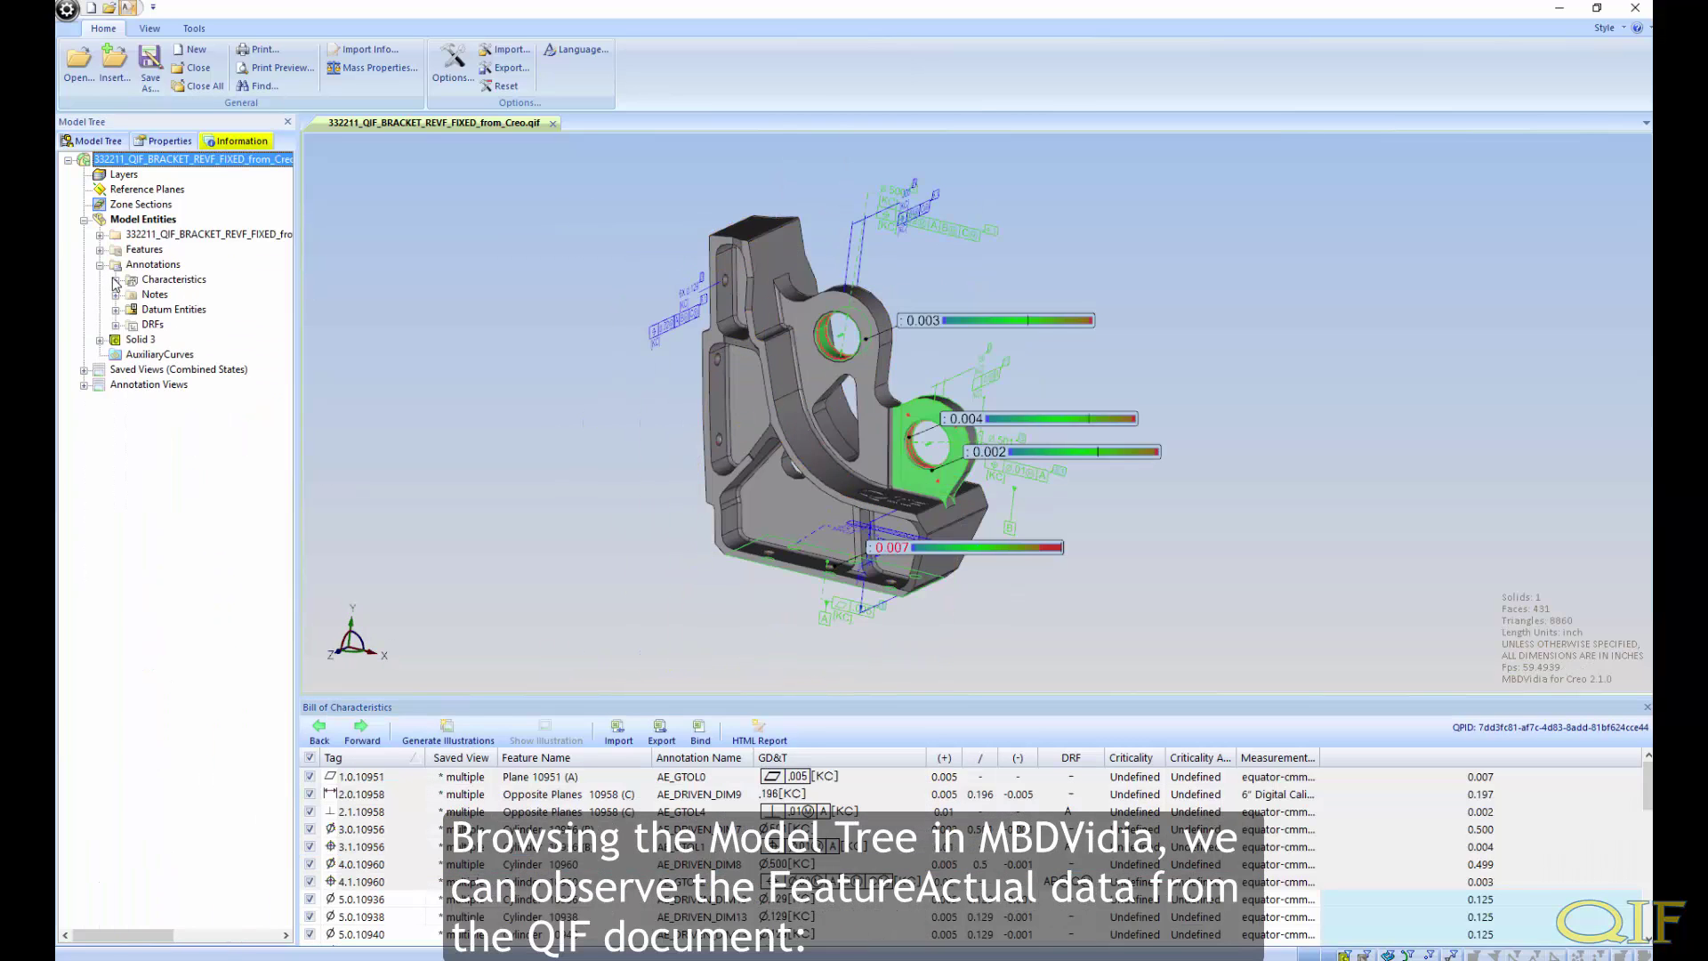
left_click(116, 279)
left_click(131, 294)
left_click(132, 323)
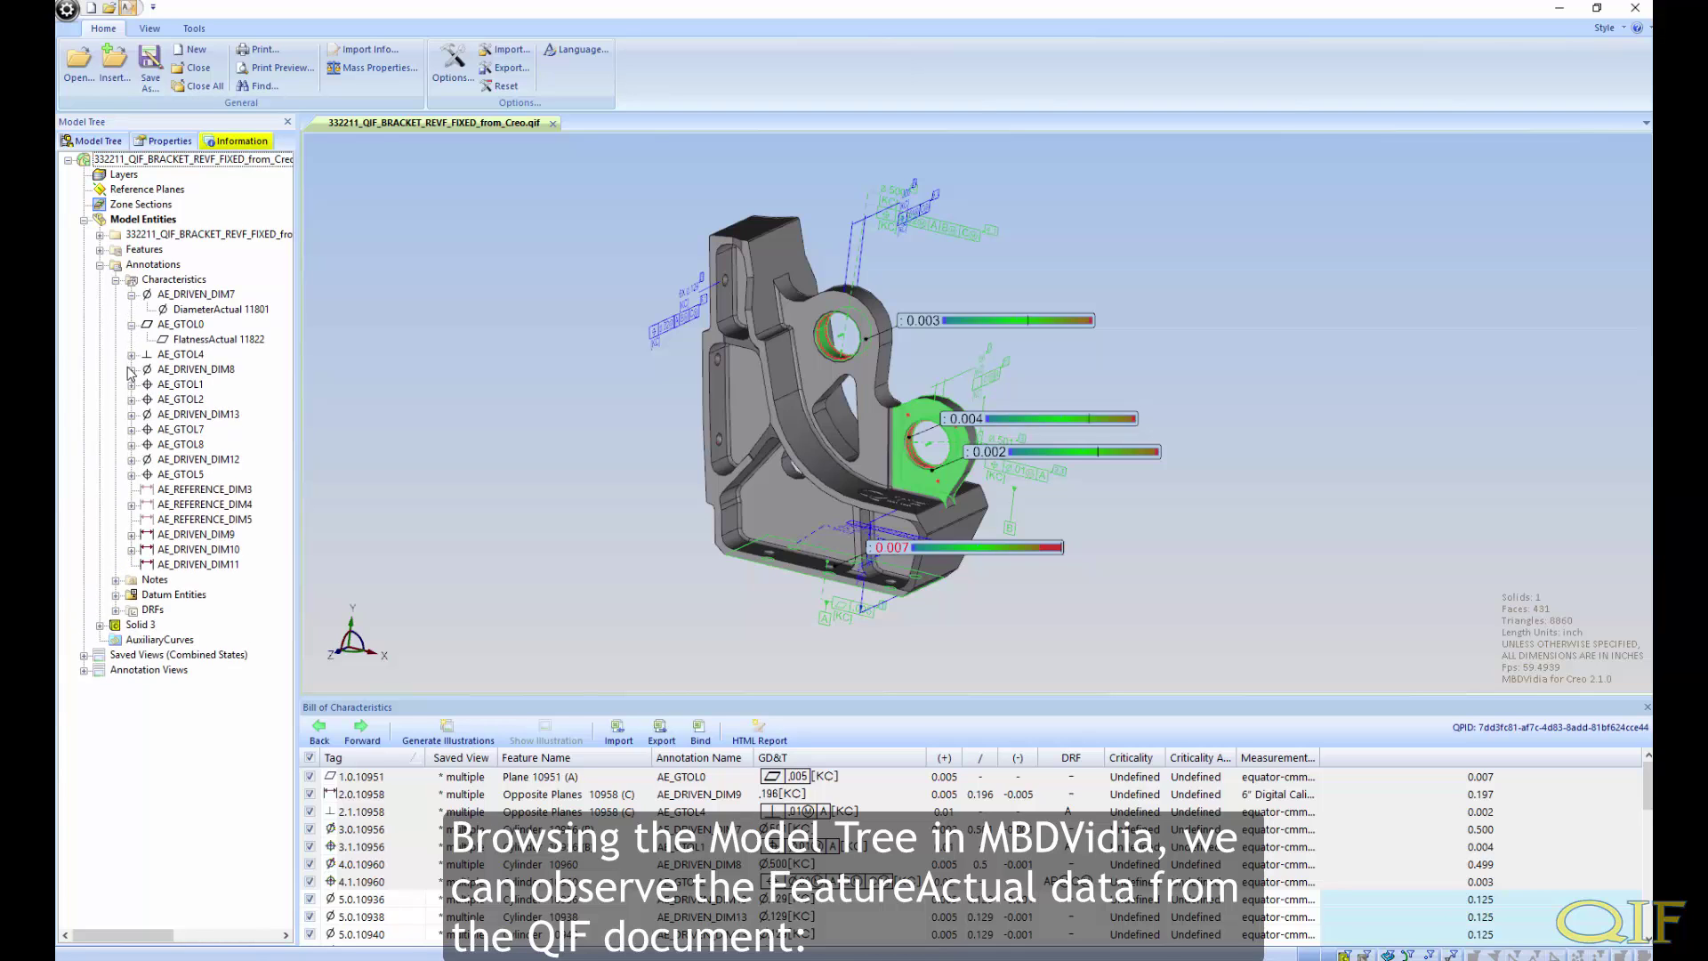
left_click(132, 370)
left_click(132, 399)
left_click(132, 429)
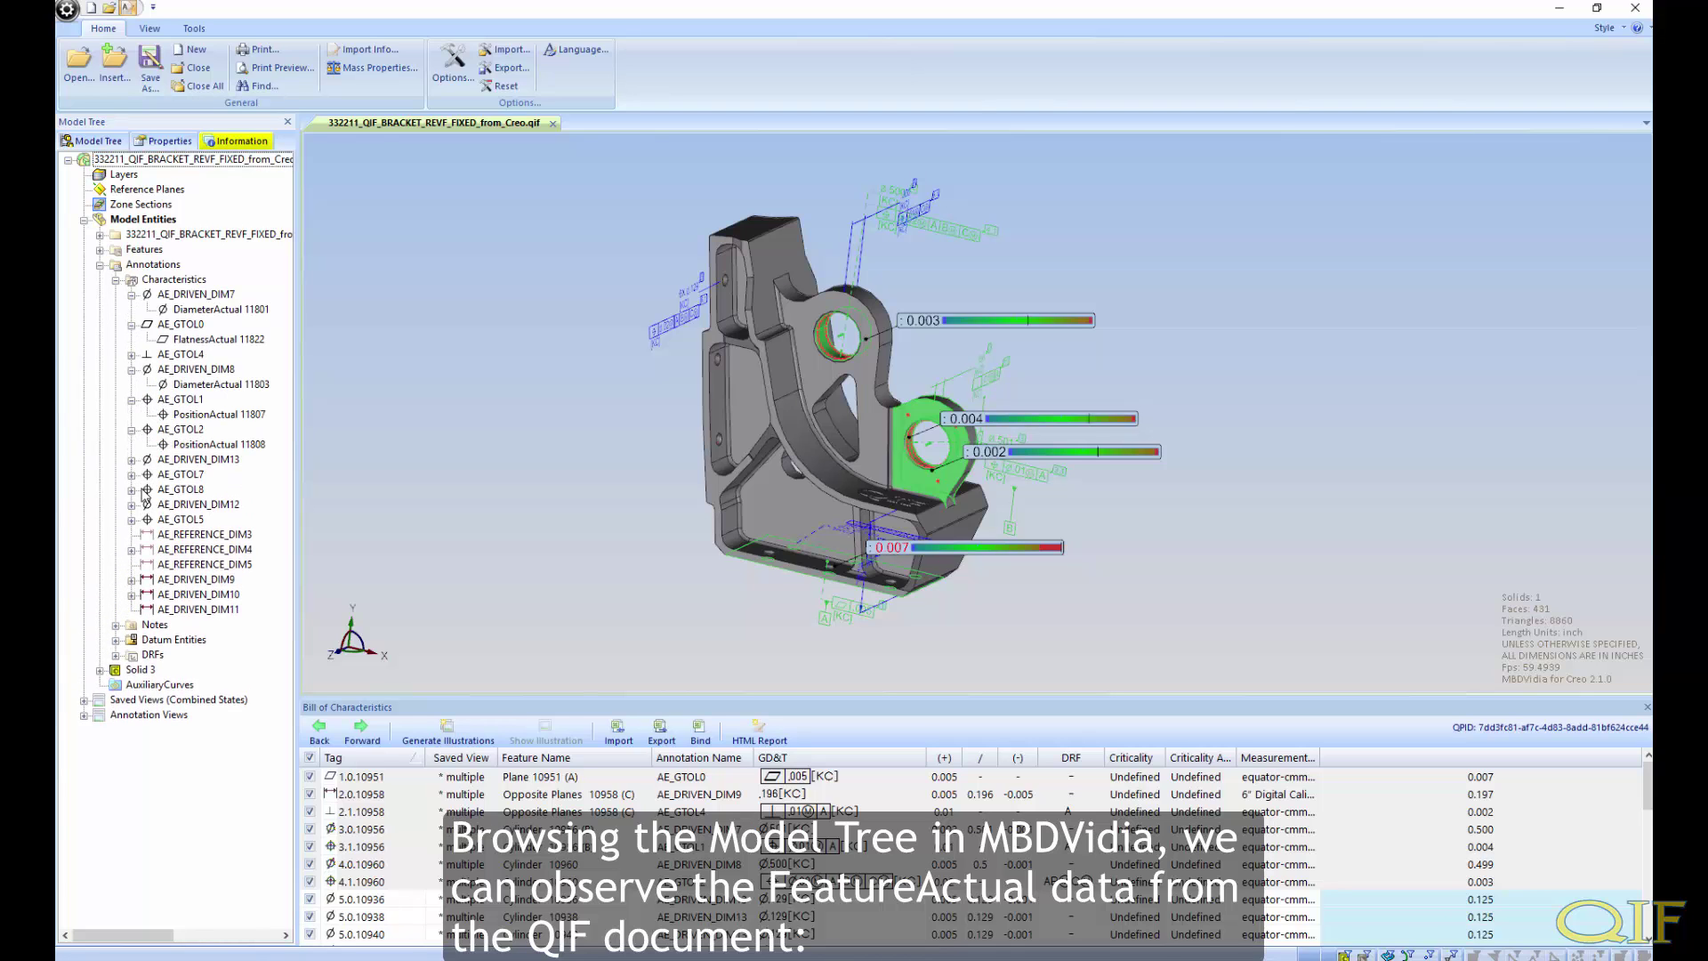
left_click(195, 295)
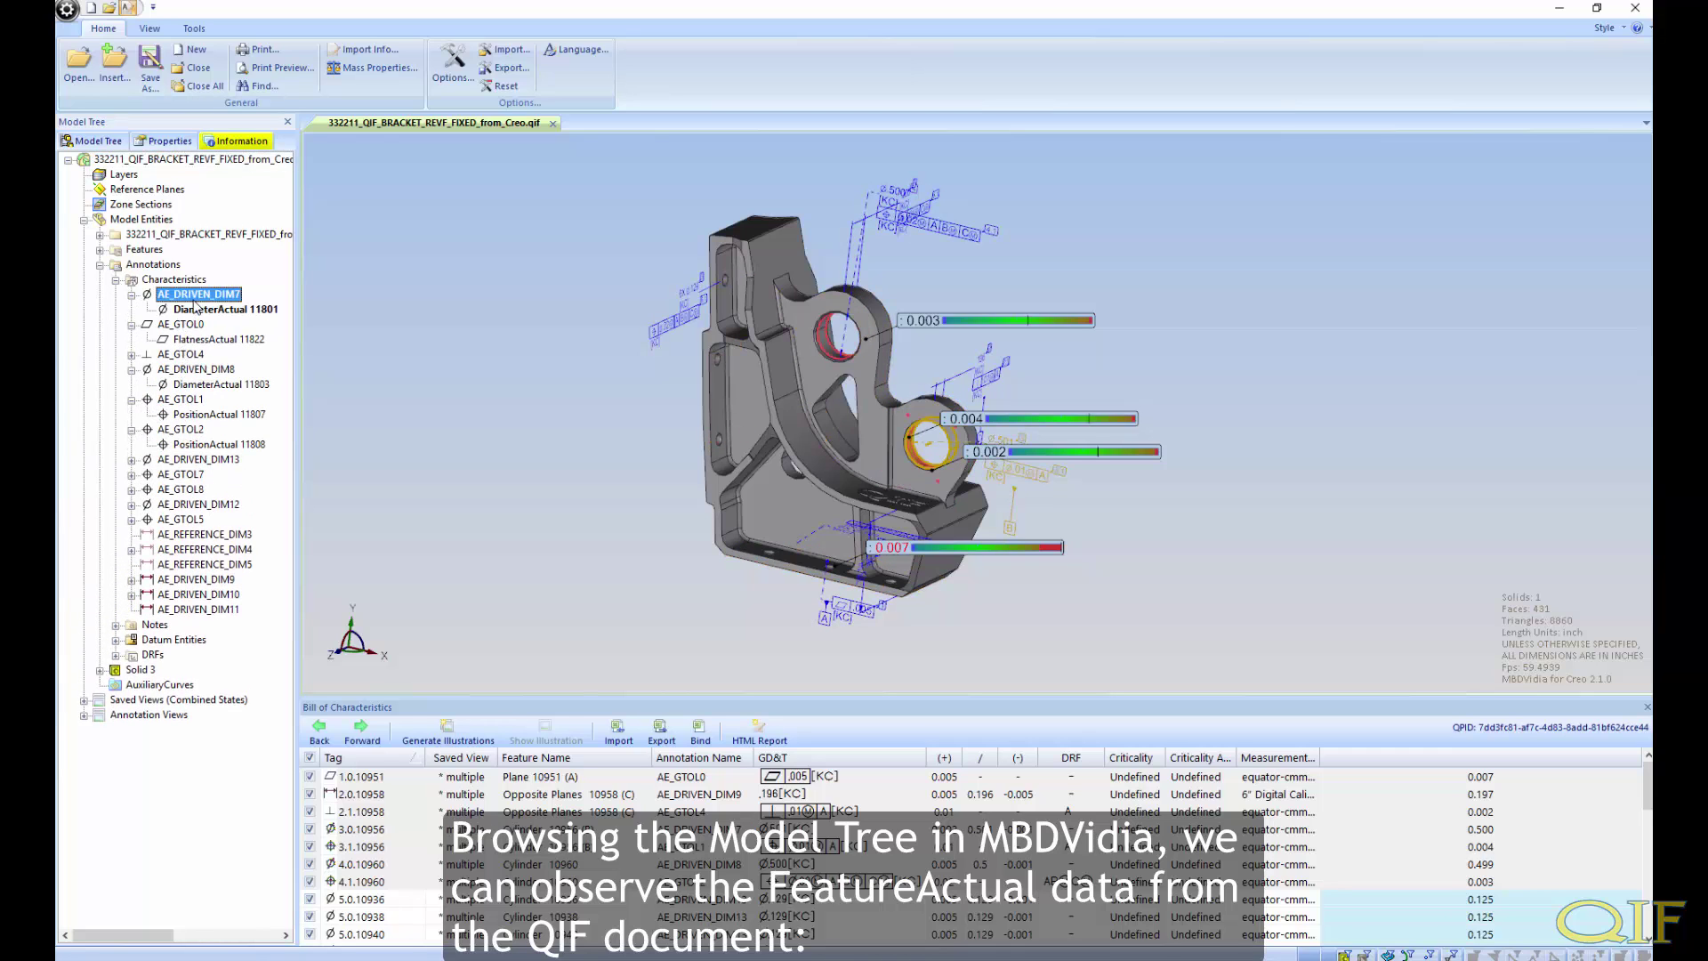
Expand the 0.129 inch, H 0.075 inch cylinder features to show the measured actuals of Nominal 10936, 10941 and 10944
left_click(99, 249)
left_click(115, 264)
left_click(131, 280)
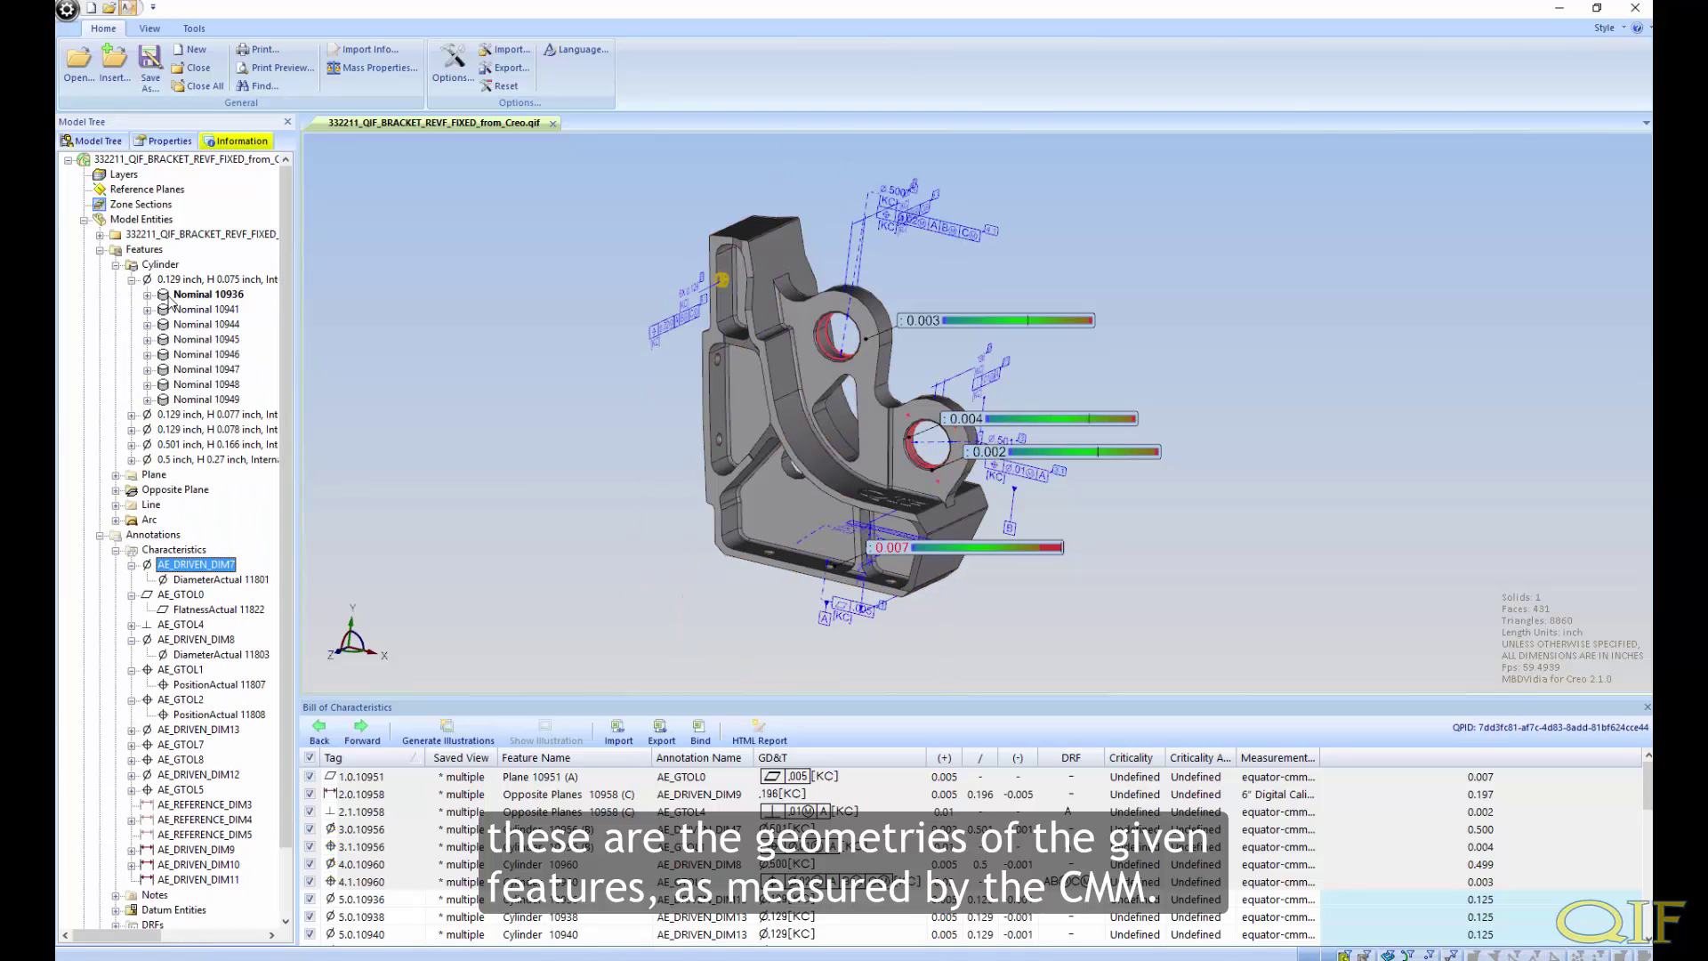
left_click(148, 295)
left_click(148, 324)
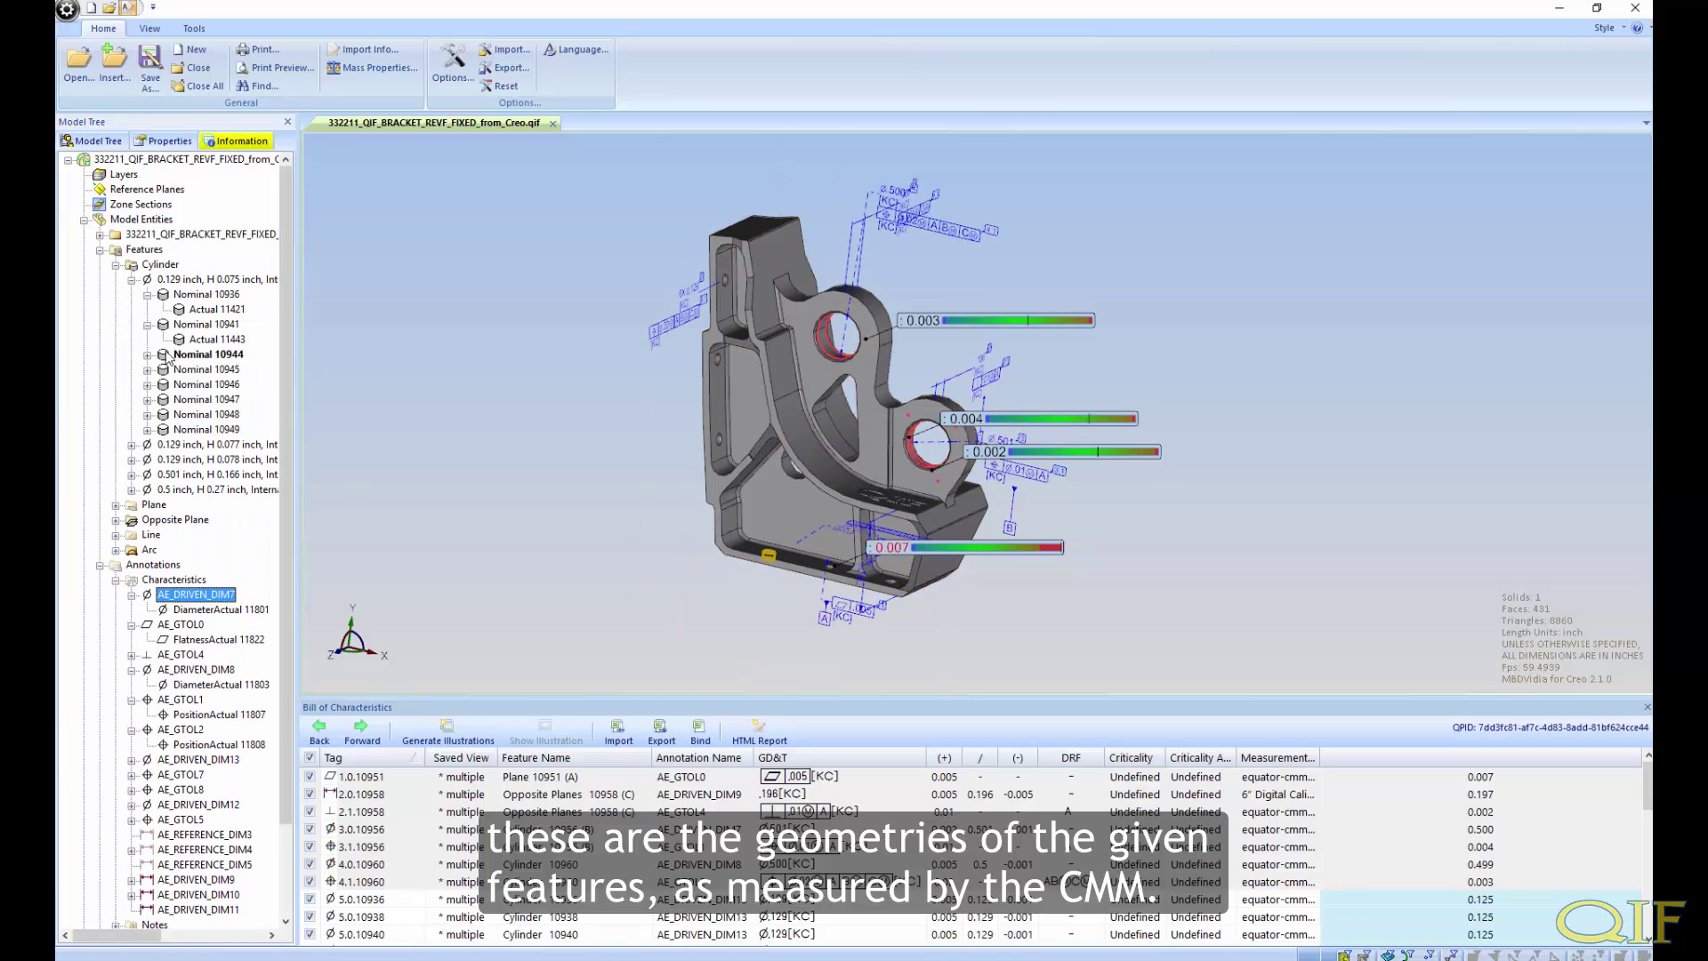
left_click(147, 354)
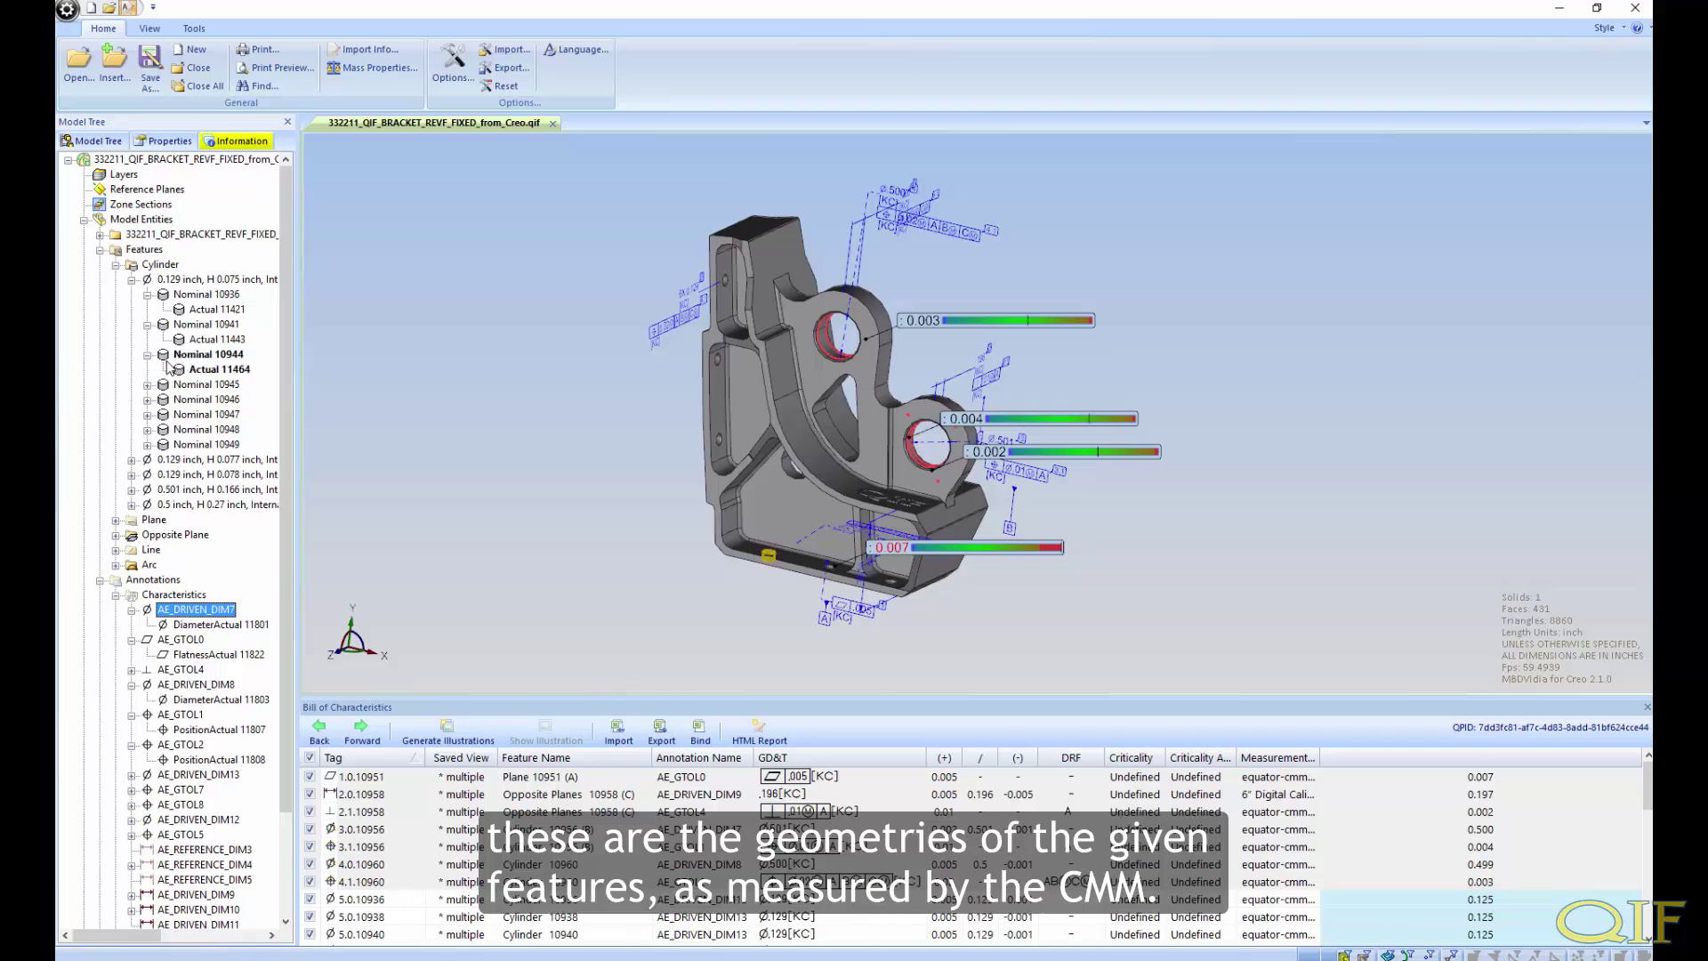
Open AE_DRIVEN_DIM7 in the Entity Navigator, move the window clear of the model, and expand the references of DiameterItem 11082
right_click(197, 612)
left_click(239, 772)
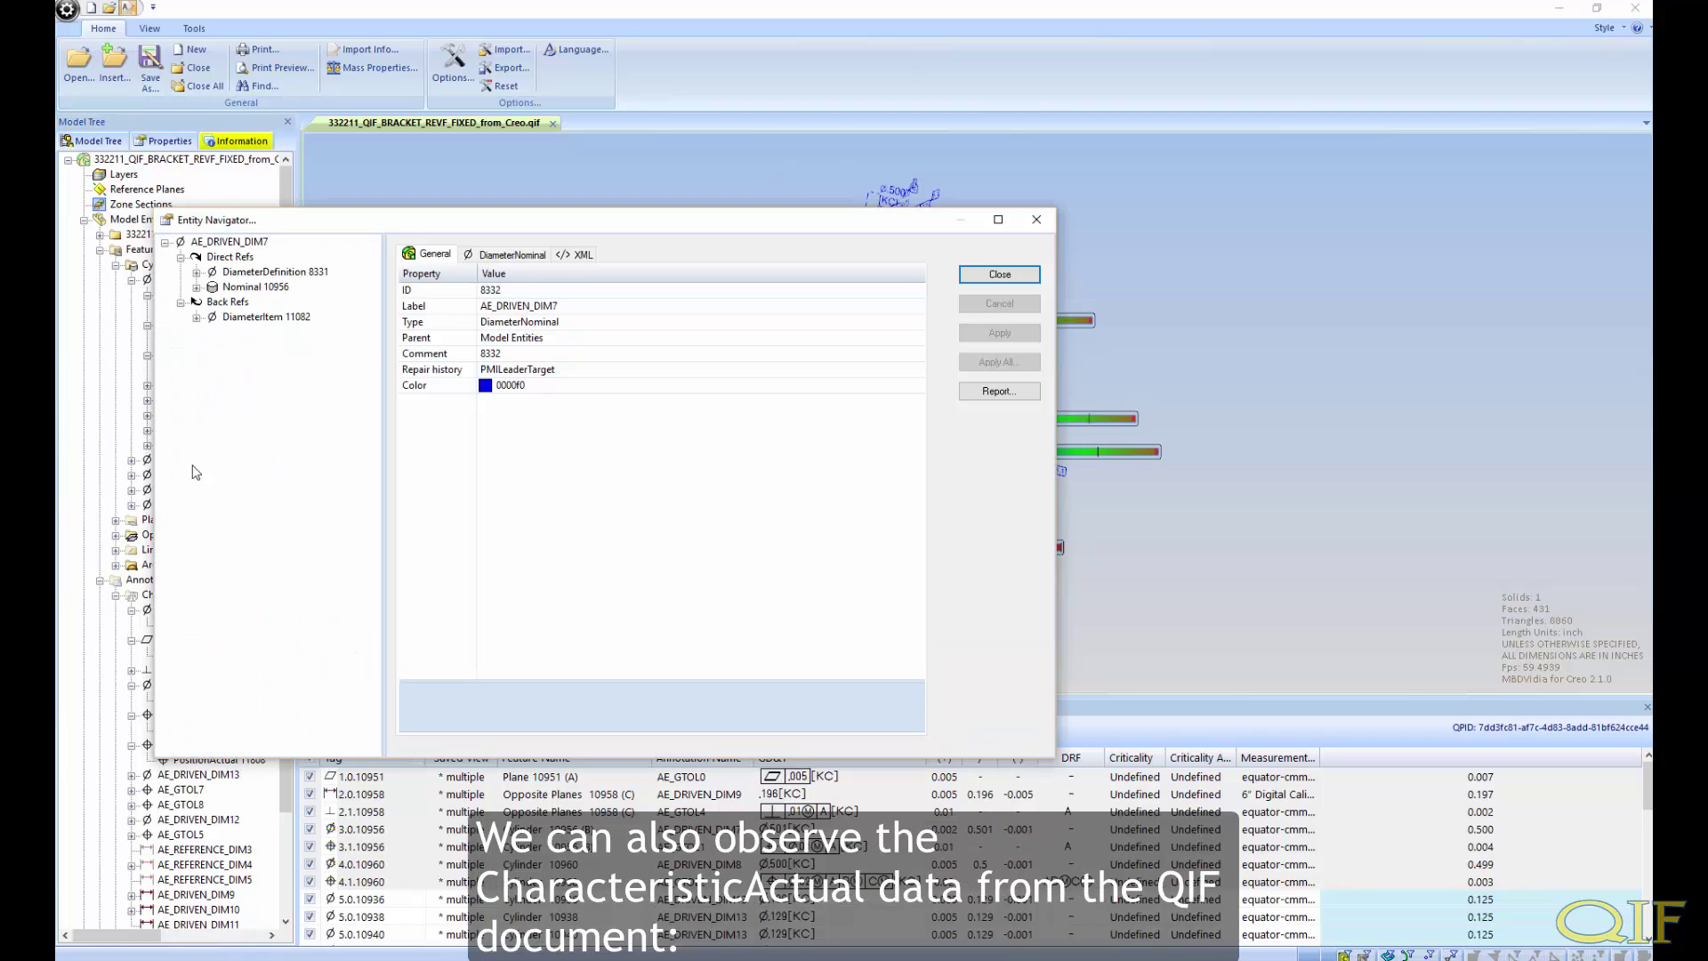
left_click_drag(230, 229, 372, 450)
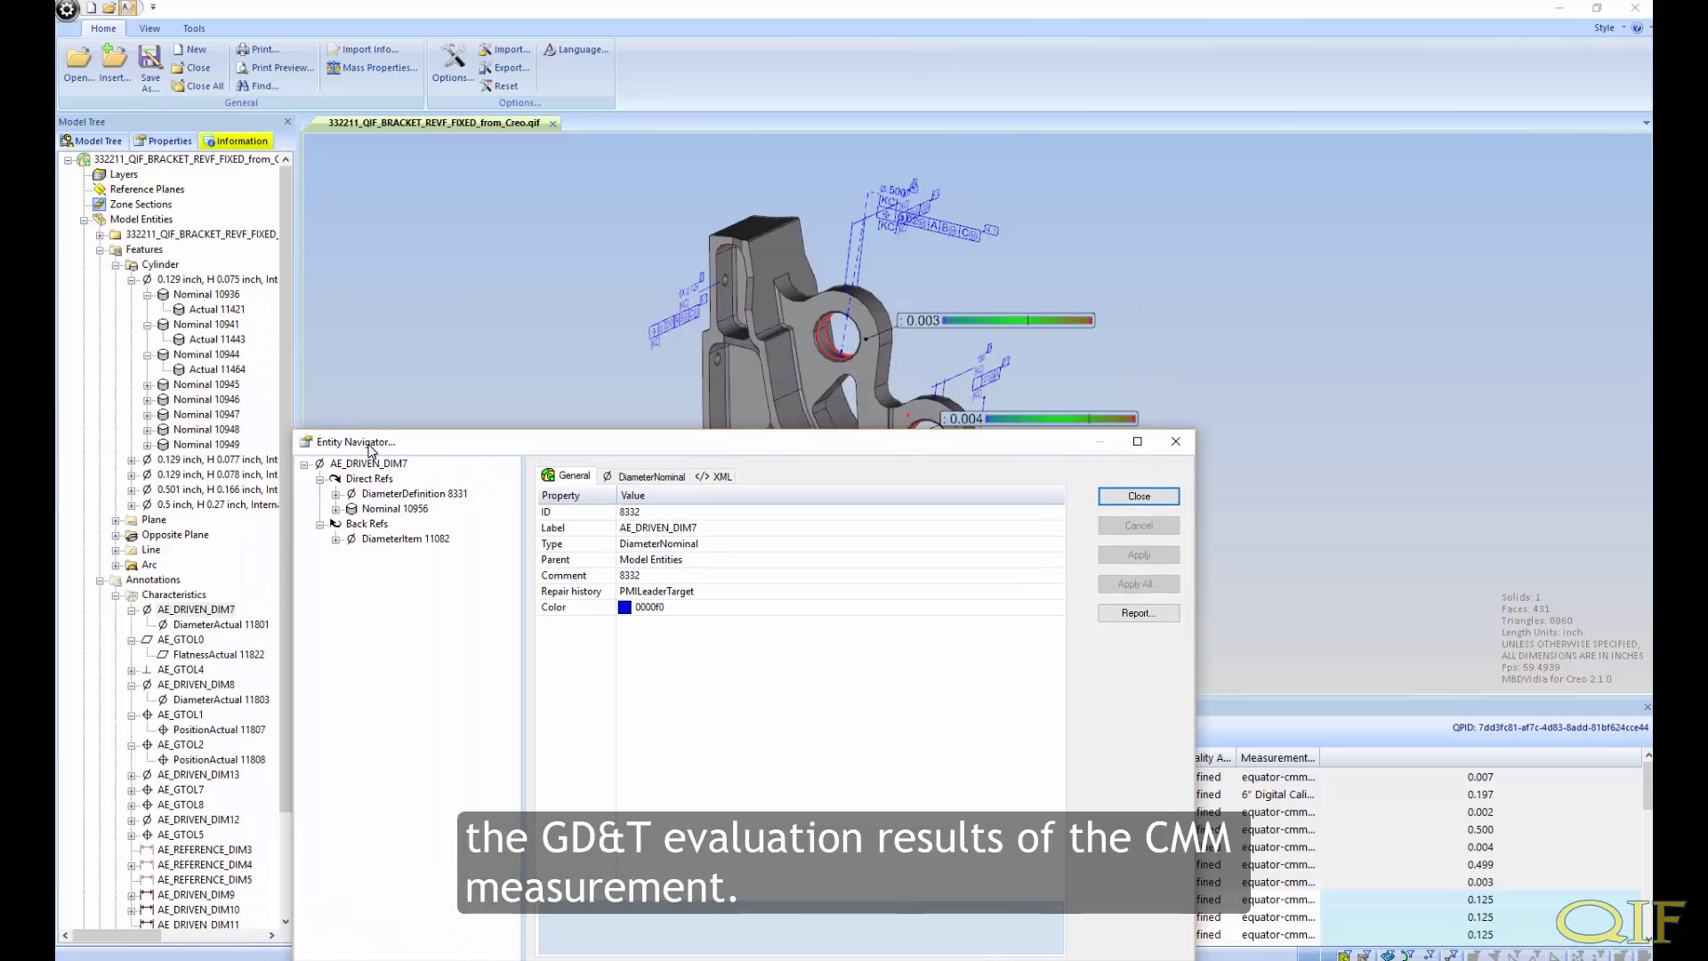
left_click(336, 540)
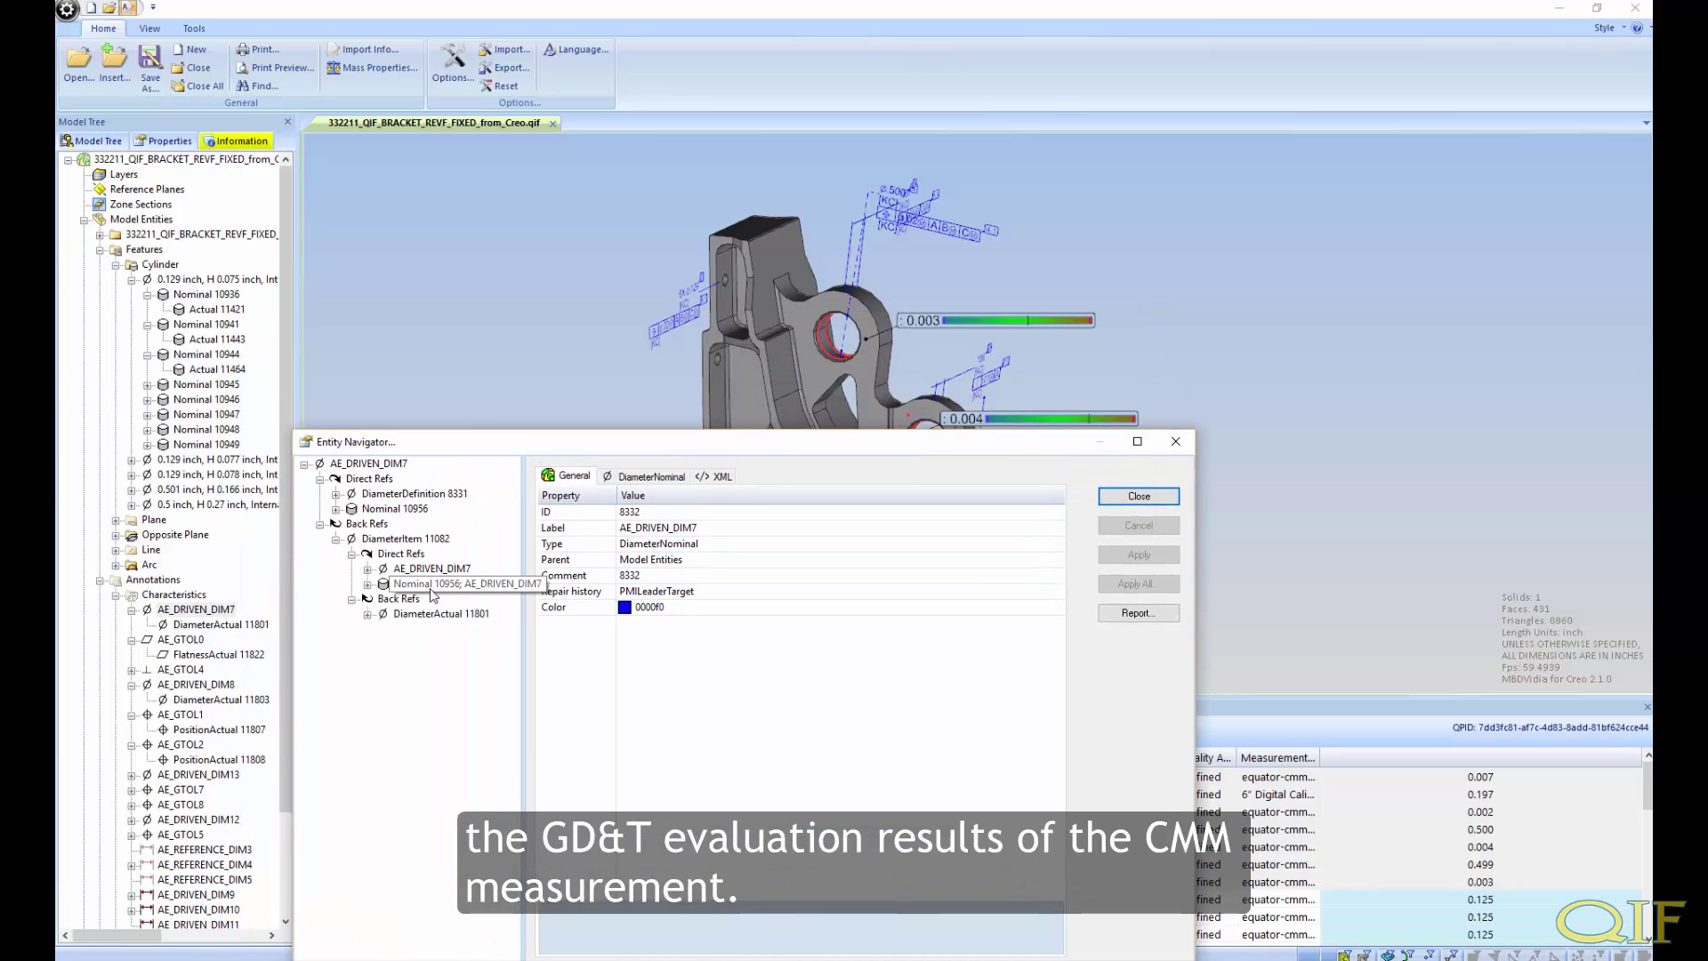
Examine CylinderActual 11608 under Nominal 10956 and DiameterActual 11801, and highlight the measured entry in DiameterActual 11801's XML
left_click(445, 615)
left_click(368, 584)
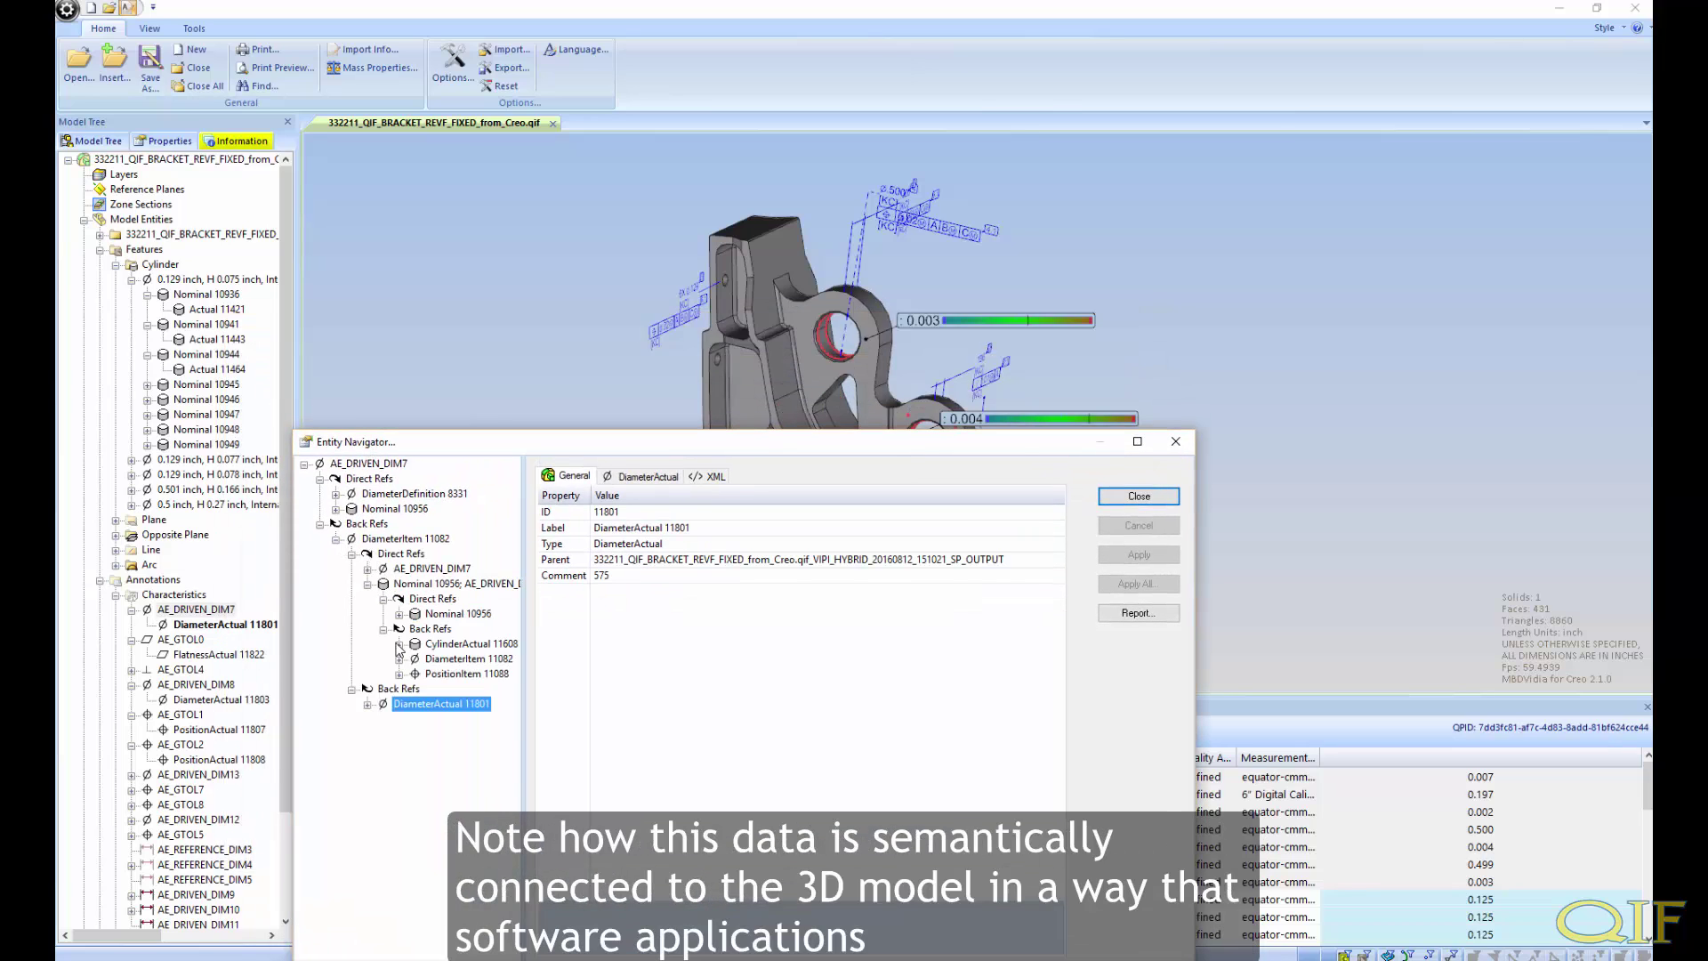
left_click(471, 644)
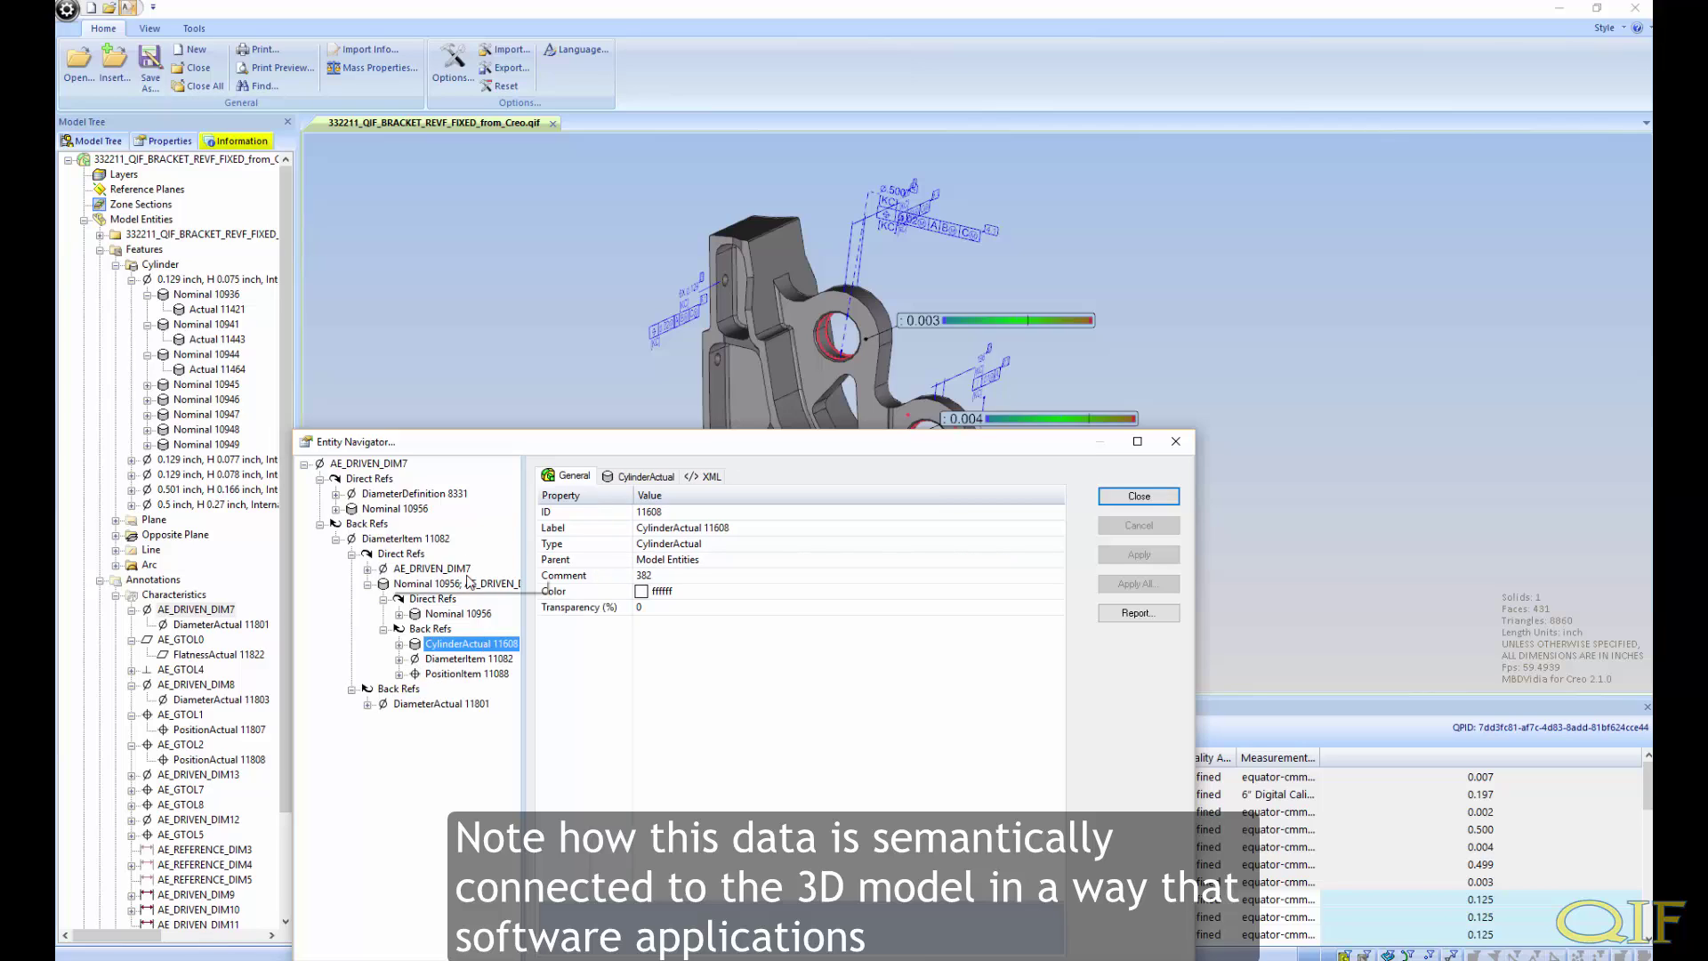
left_click(441, 704)
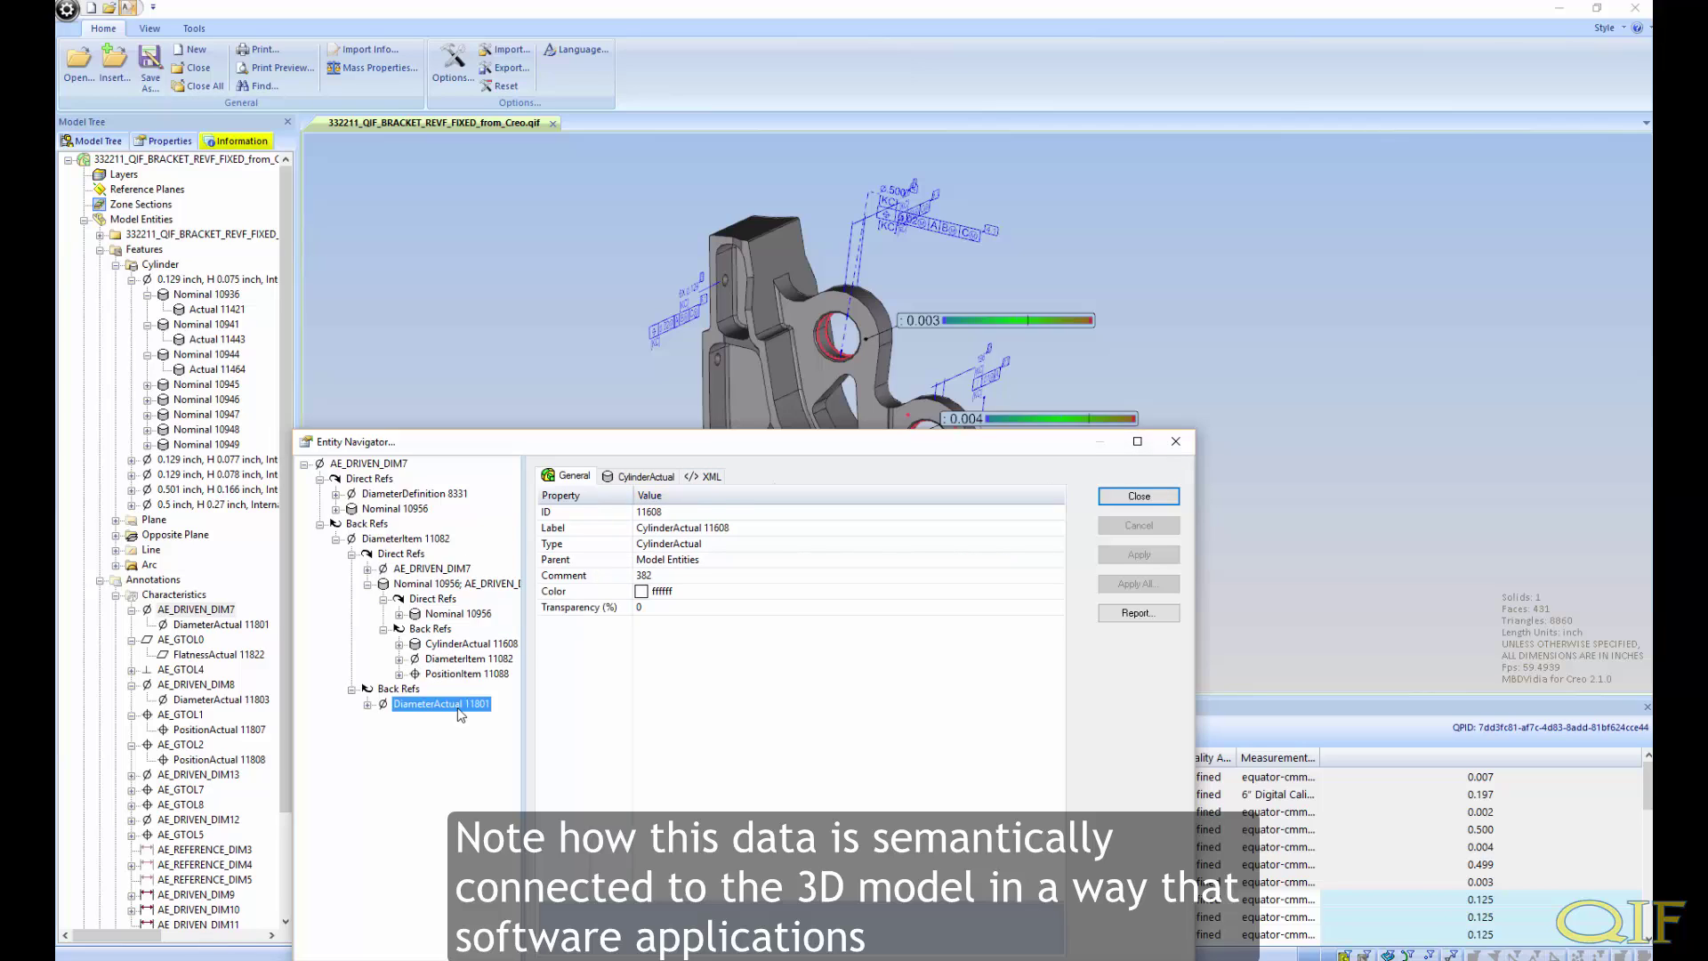
left_click(713, 476)
left_click_drag(627, 663, 750, 663)
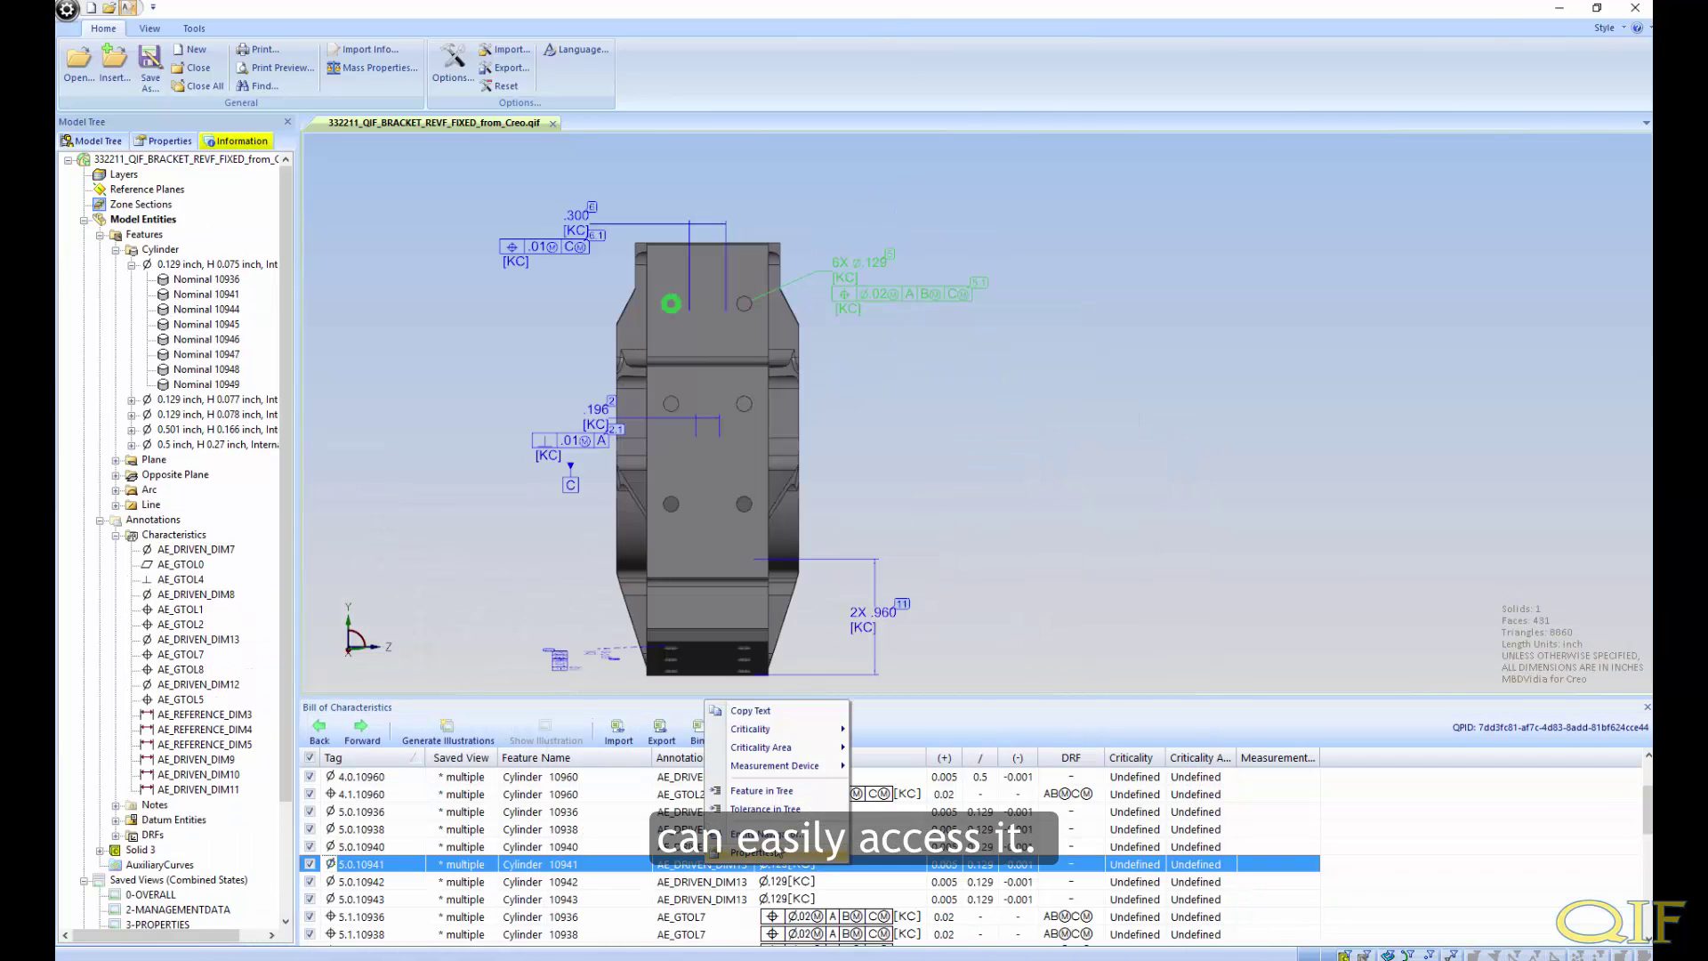
Locate the tolerance of Bill of Characteristics row 5.0.10941 in the model tree and clear the selection
right_click(719, 864)
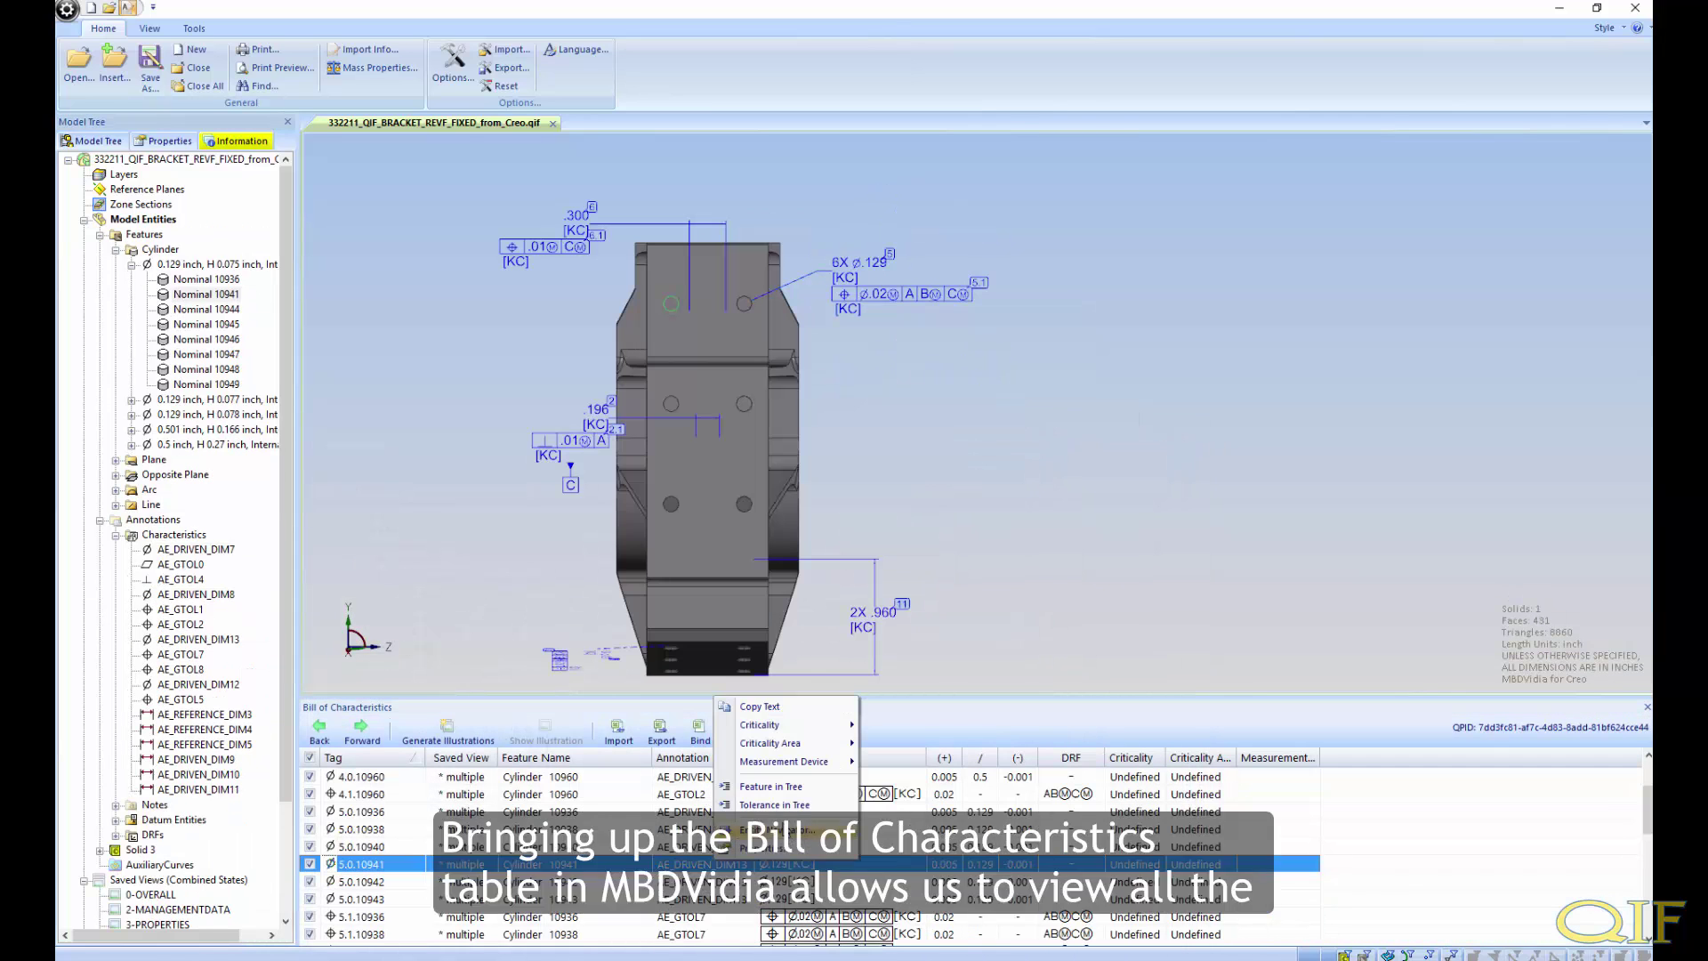
left_click(762, 814)
left_click(381, 321)
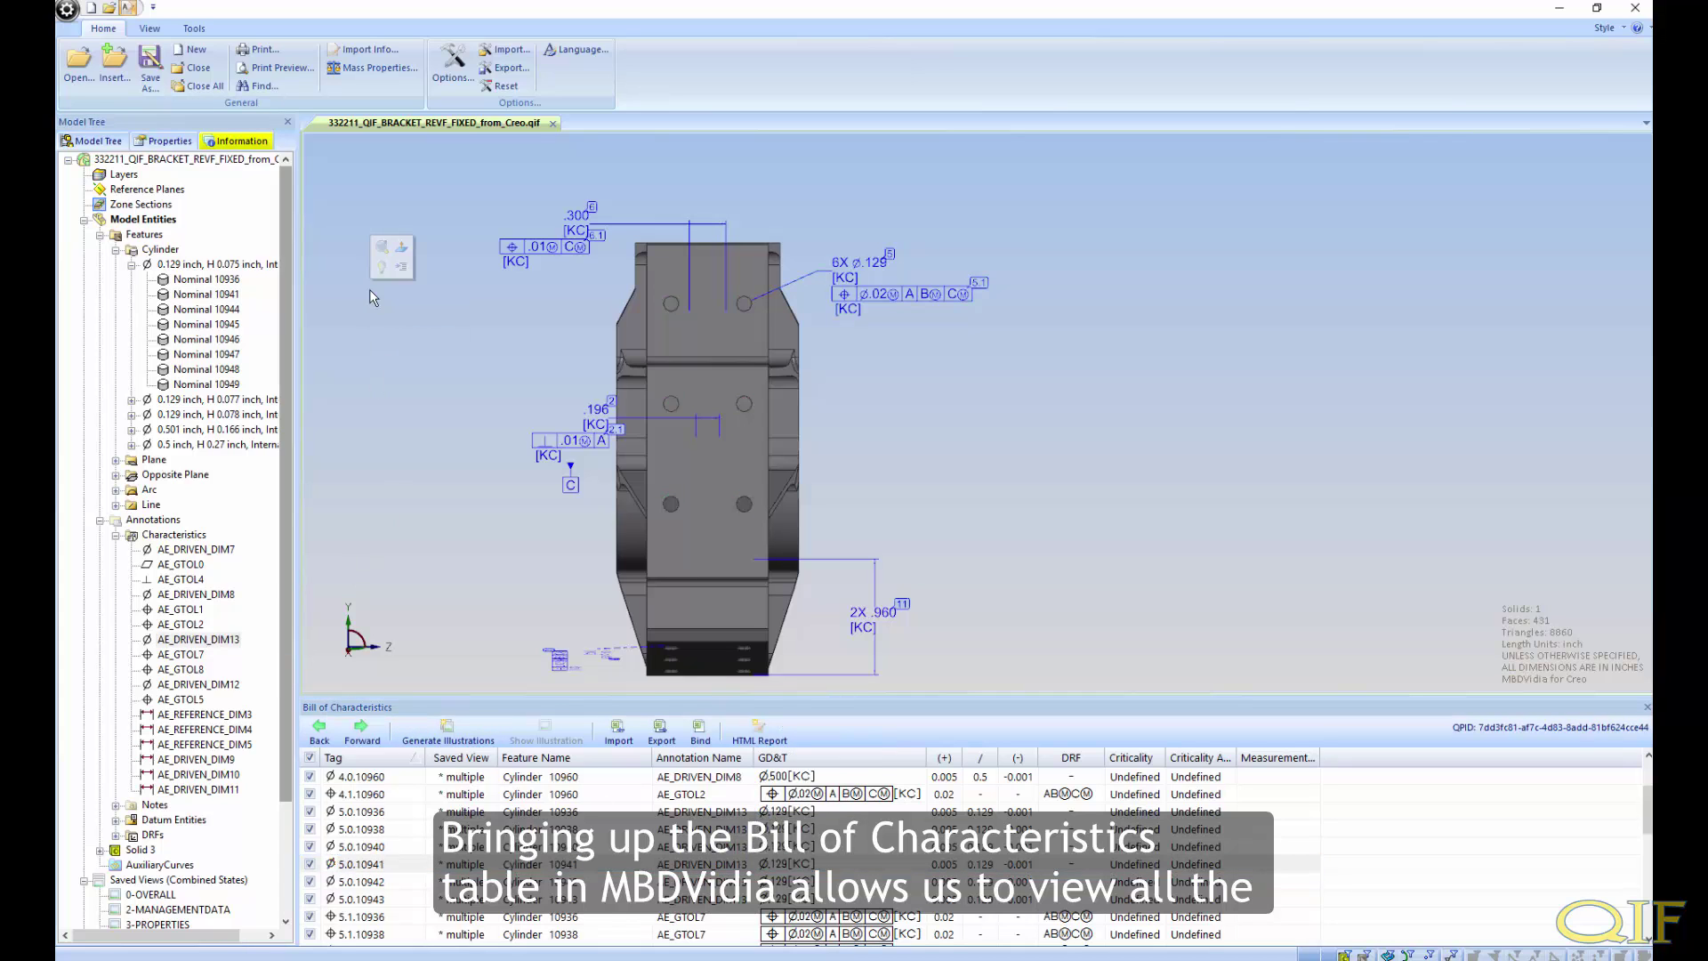
Insert the file 332211_QIF_BRACKET_REVF_FIXED_from_Creo.qif_VIPI.QIF from the IMTS folder into the open bracket model
left_click(116, 64)
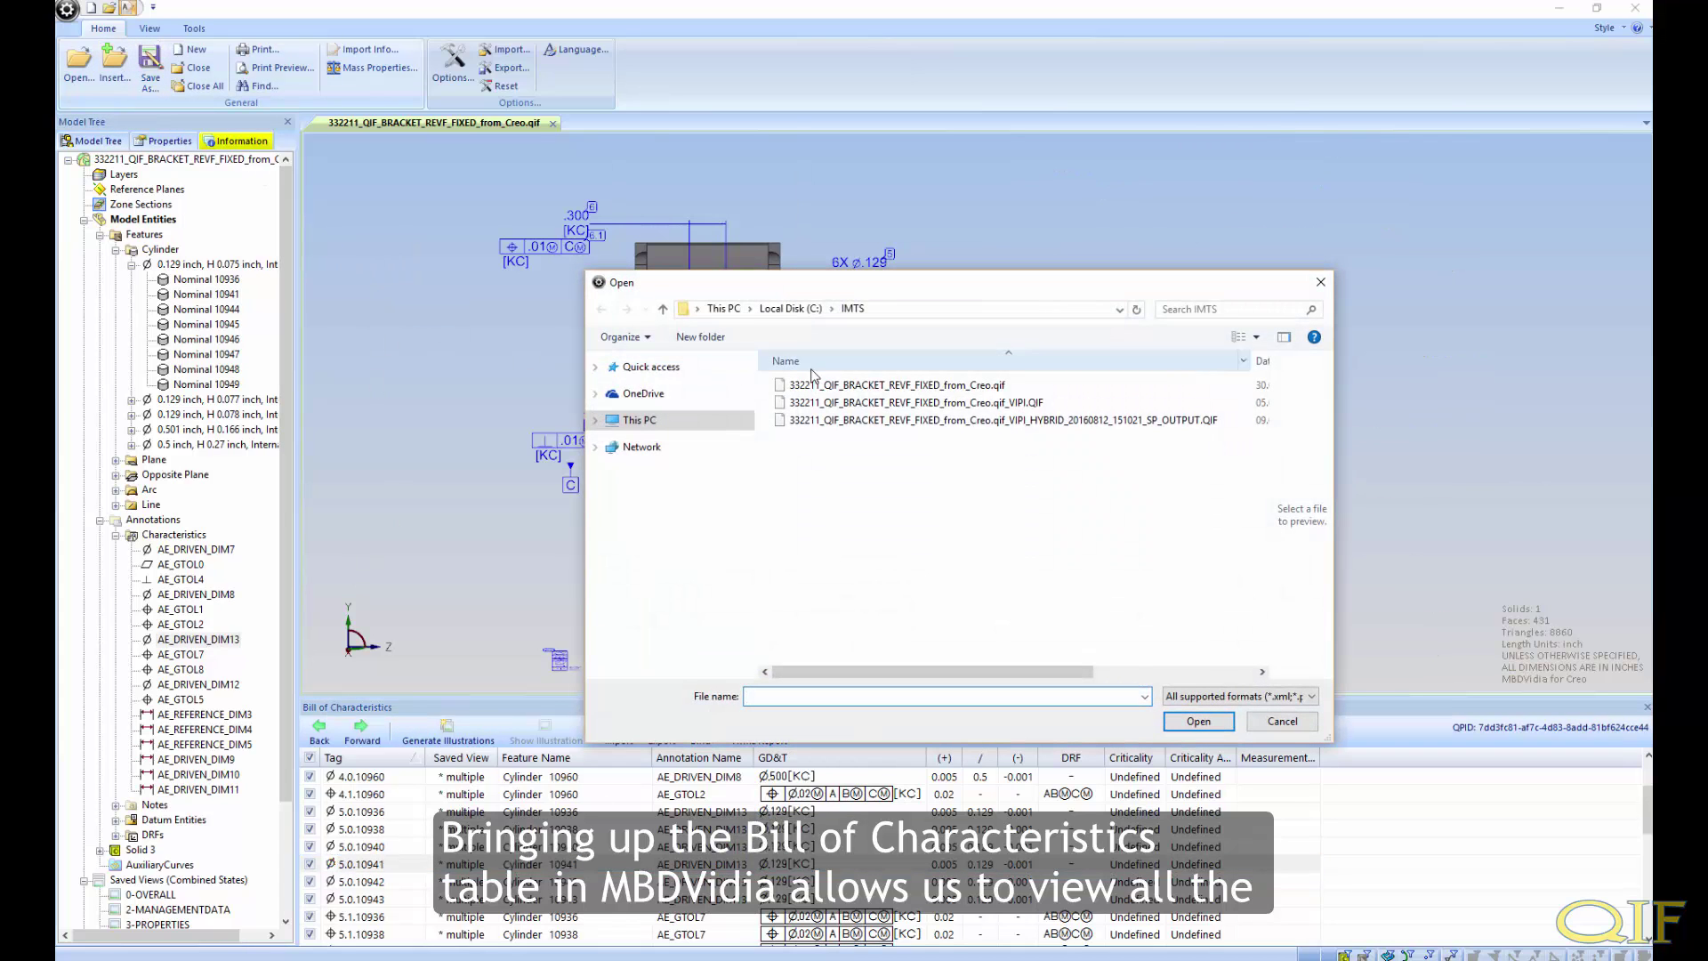
left_click(865, 402)
double_click(865, 402)
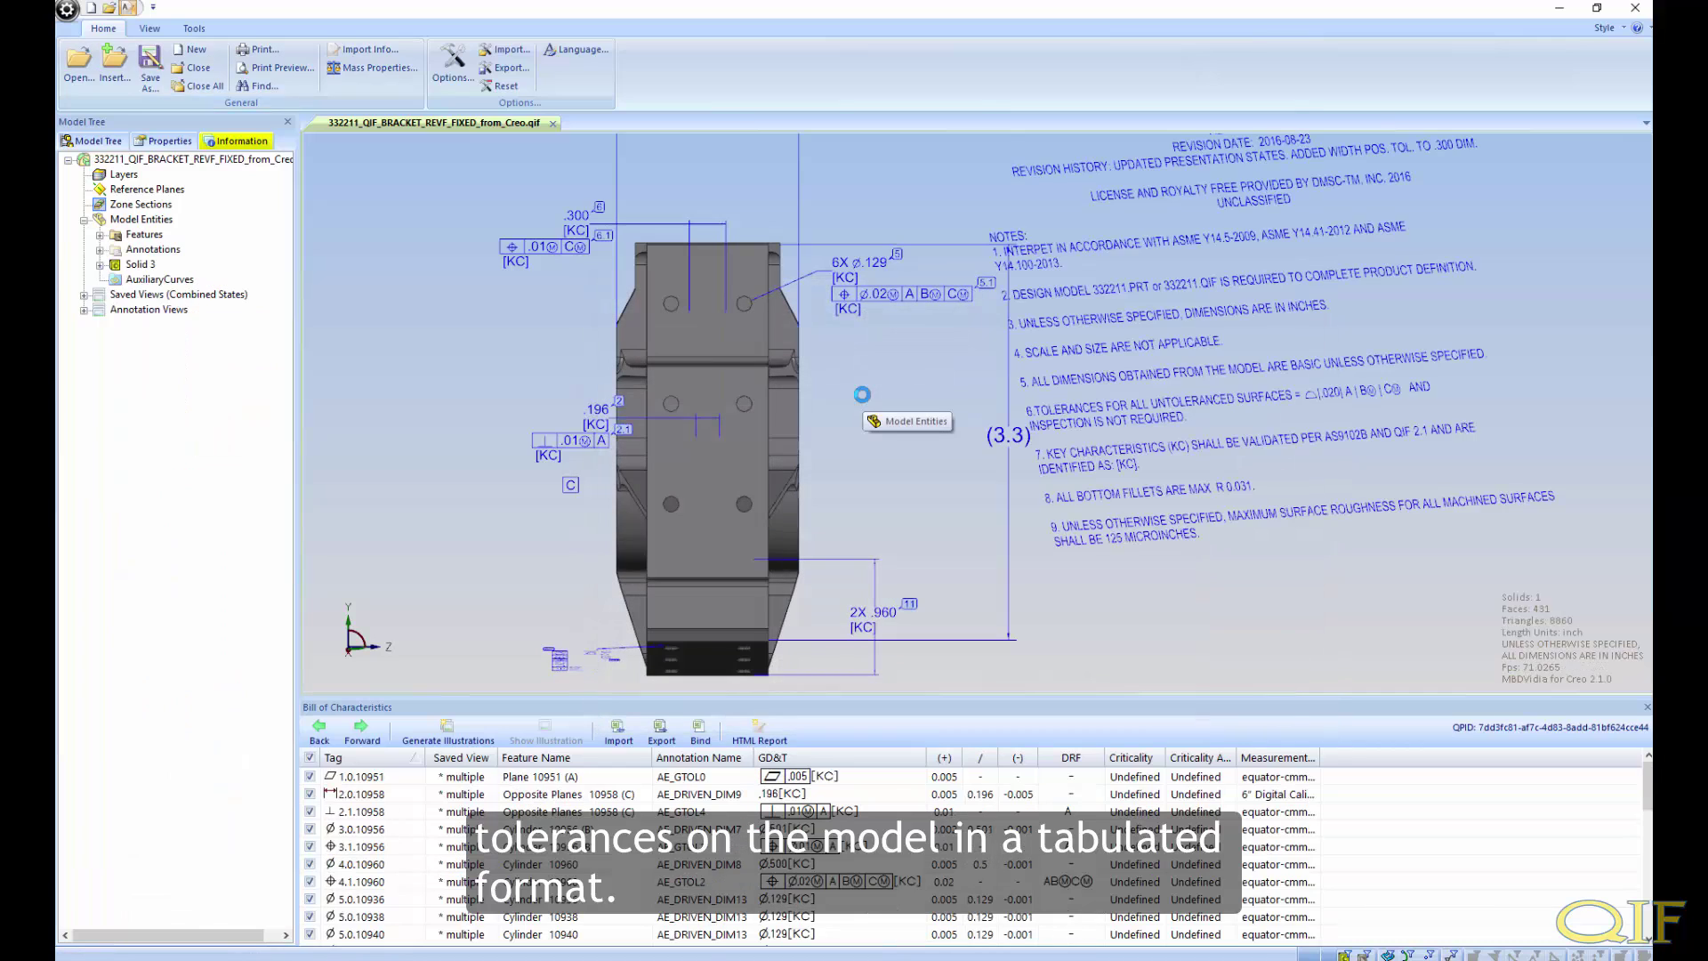
Show characteristic 4.1.10960 in the 7-CHARACTERISTICS saved view and fit the measurement device column of the Bill of Characteristics to its contents
left_click(482, 882)
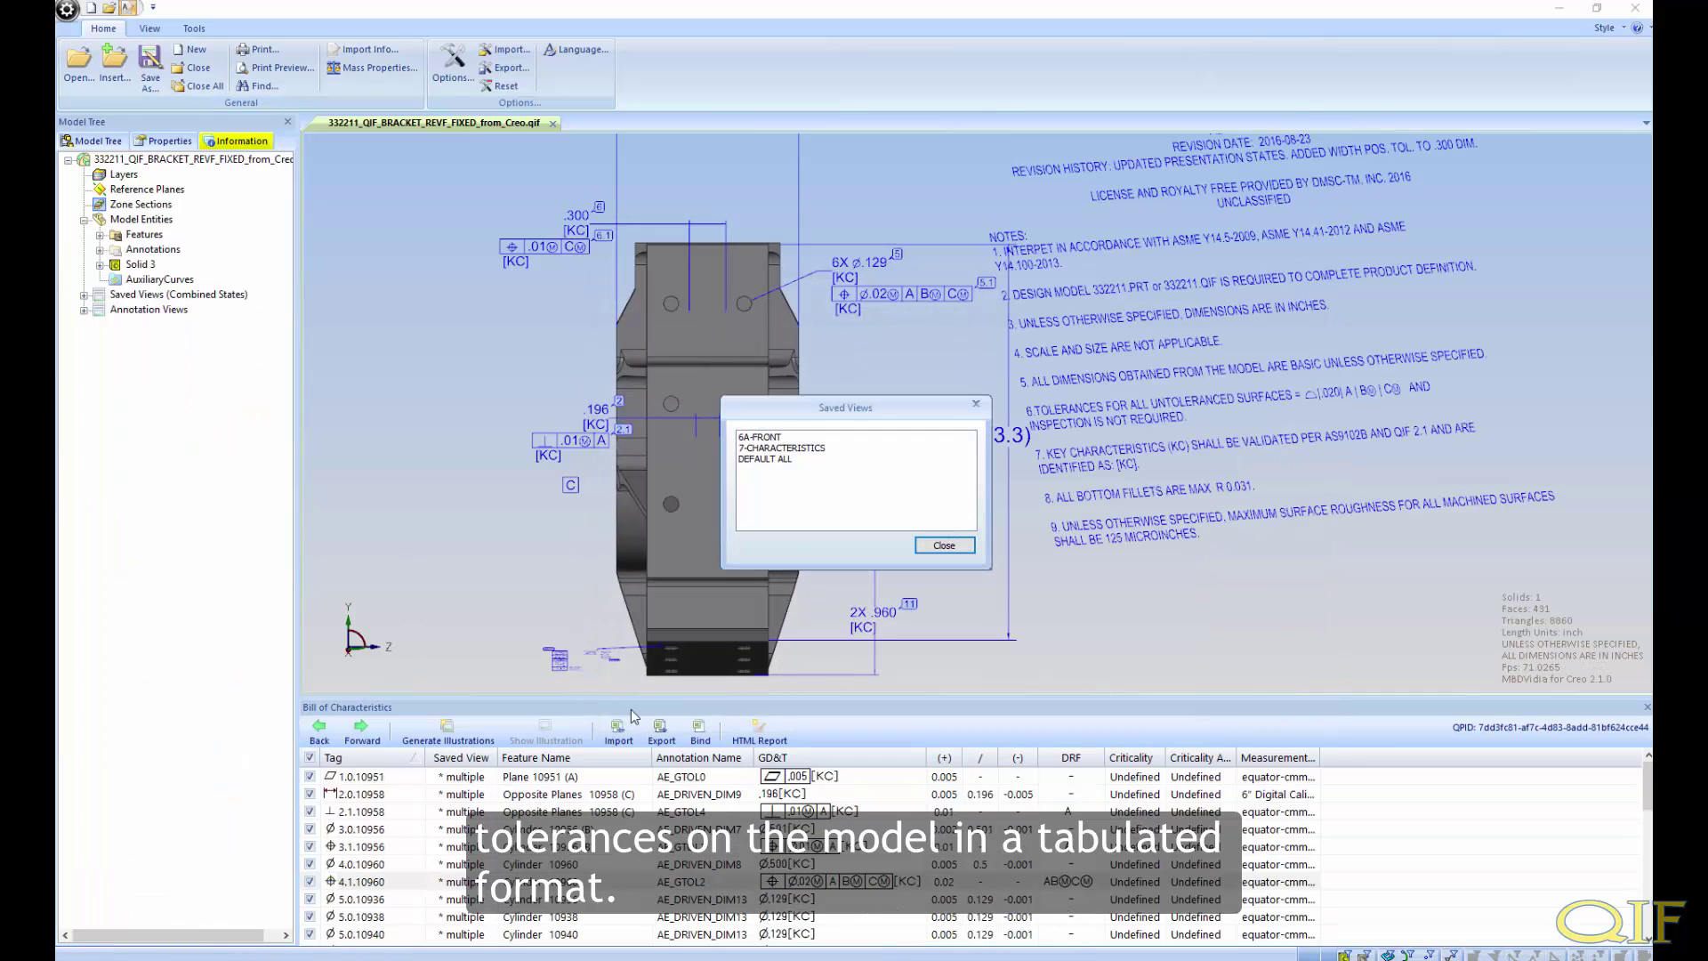
left_click(799, 449)
left_click(945, 547)
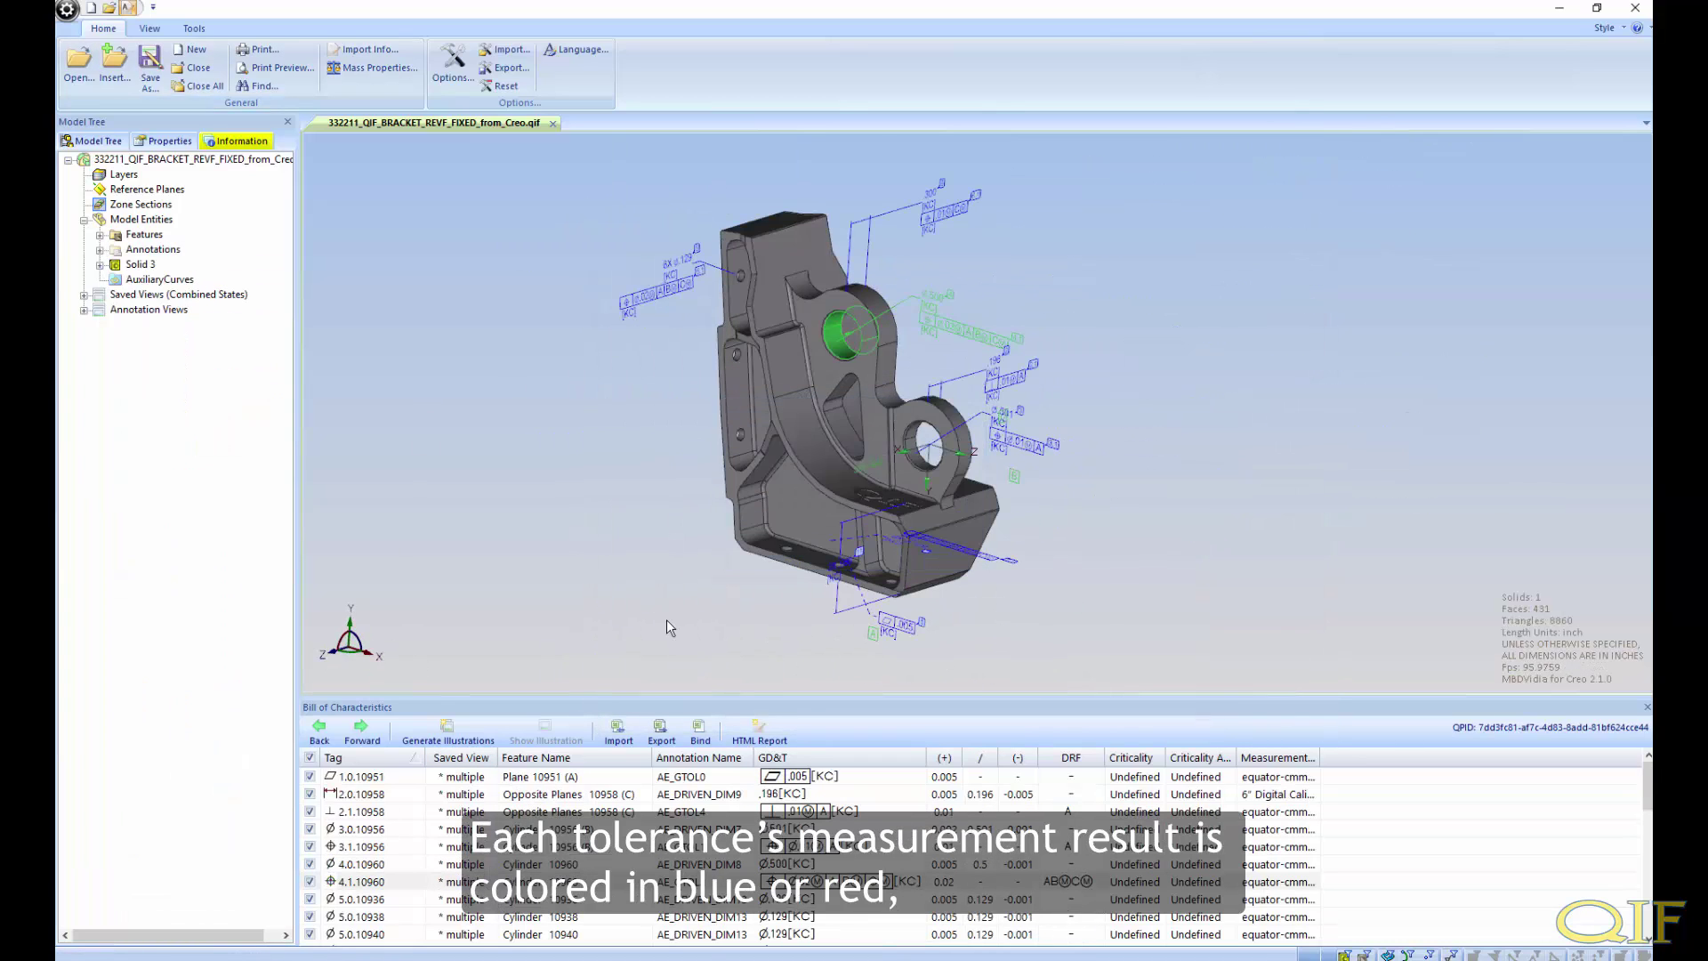
mouse_move(1650, 787)
left_mouse_down()
mouse_move(1649, 872)
mouse_move(1644, 791)
left_mouse_up()
double_click(1324, 755)
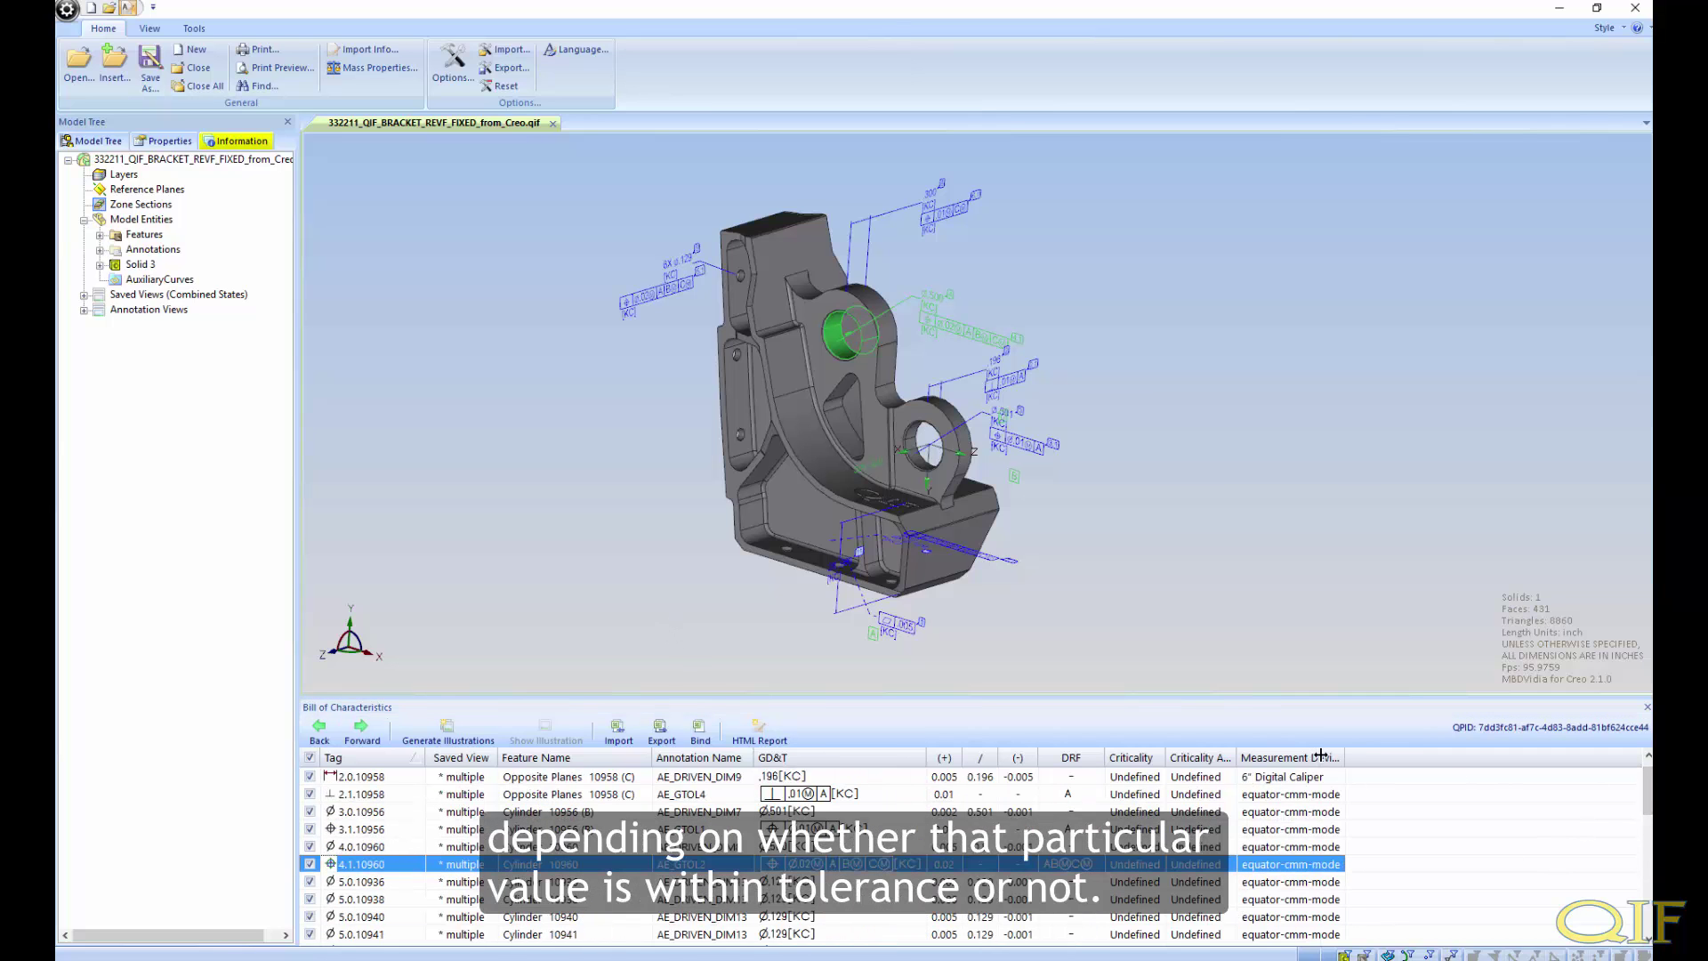
Inspect the references of AE_DRIVEN_DIM7 in the Entity Navigator, view the general properties of DiameterItem 11082, and close the window
left_click(100, 249)
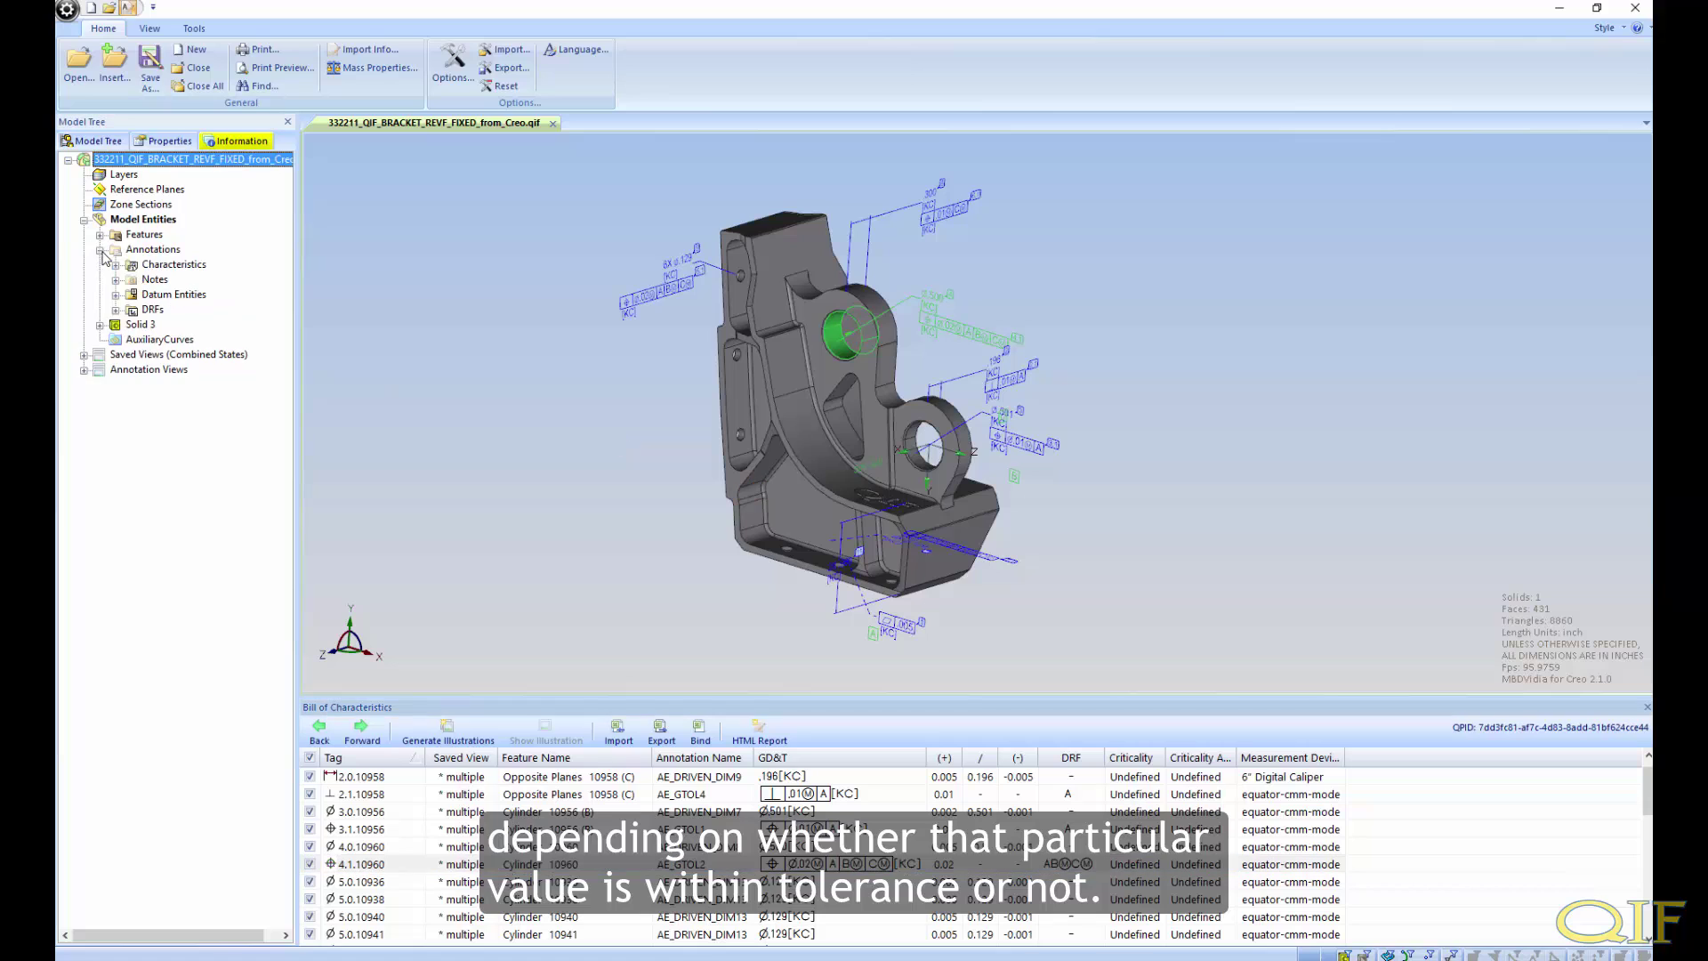
left_click(115, 264)
left_click(191, 279)
right_click(202, 283)
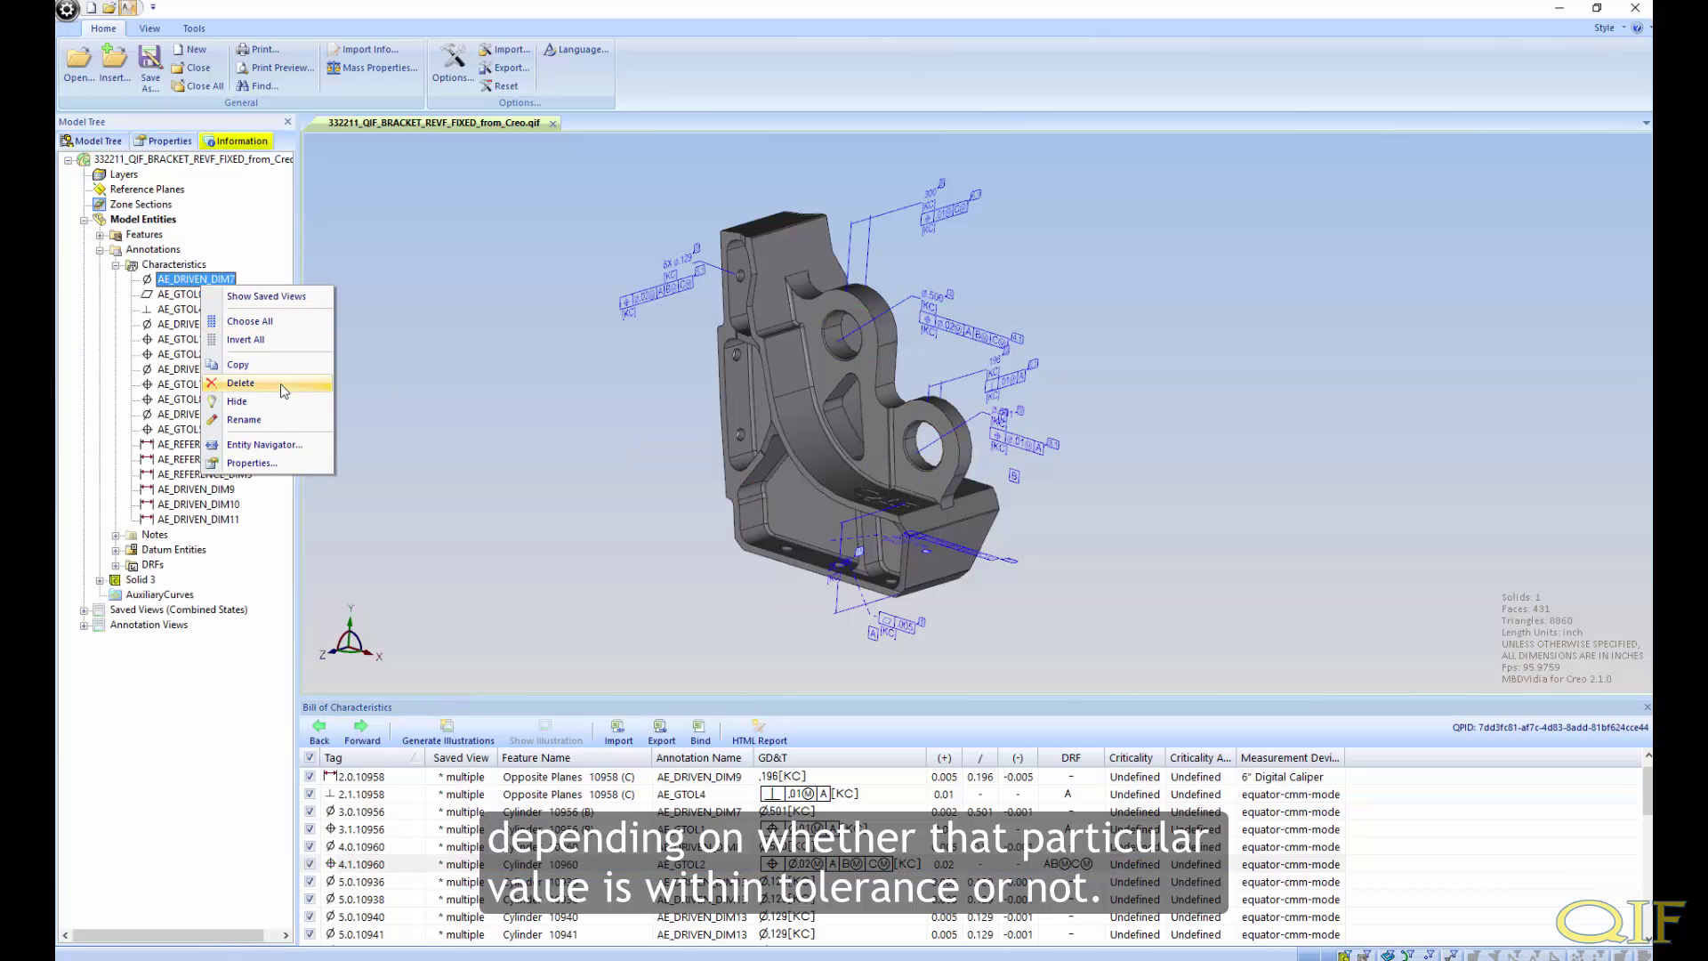
left_click(282, 444)
left_click(266, 318)
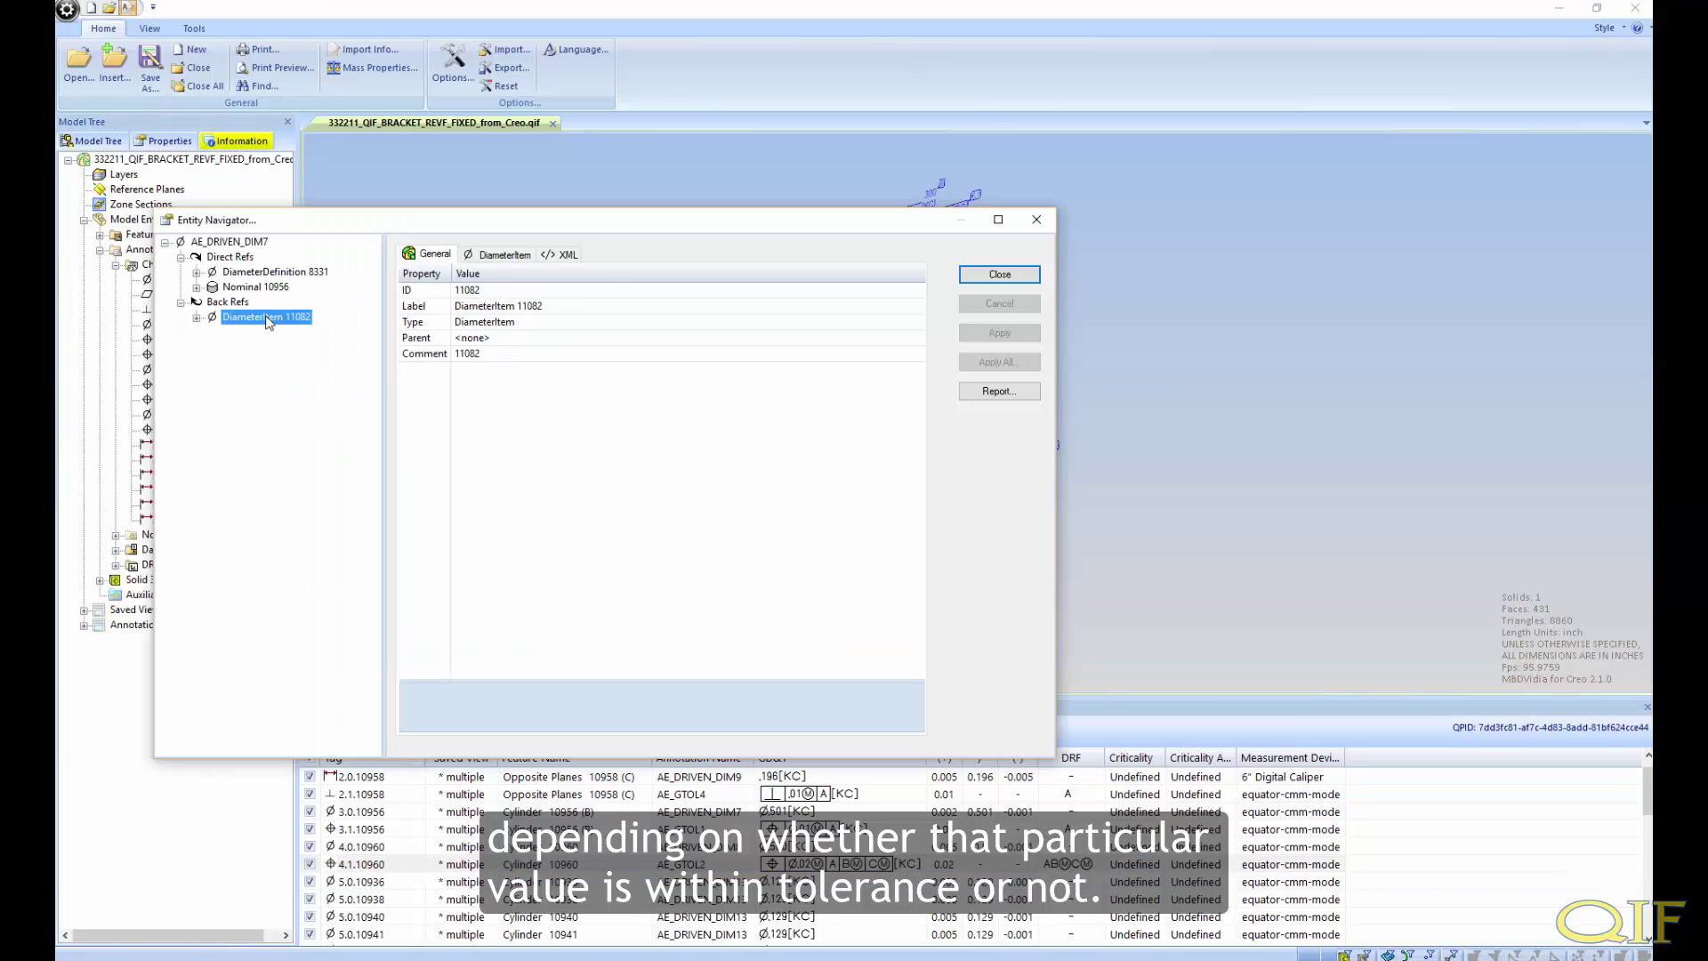
left_click(1037, 220)
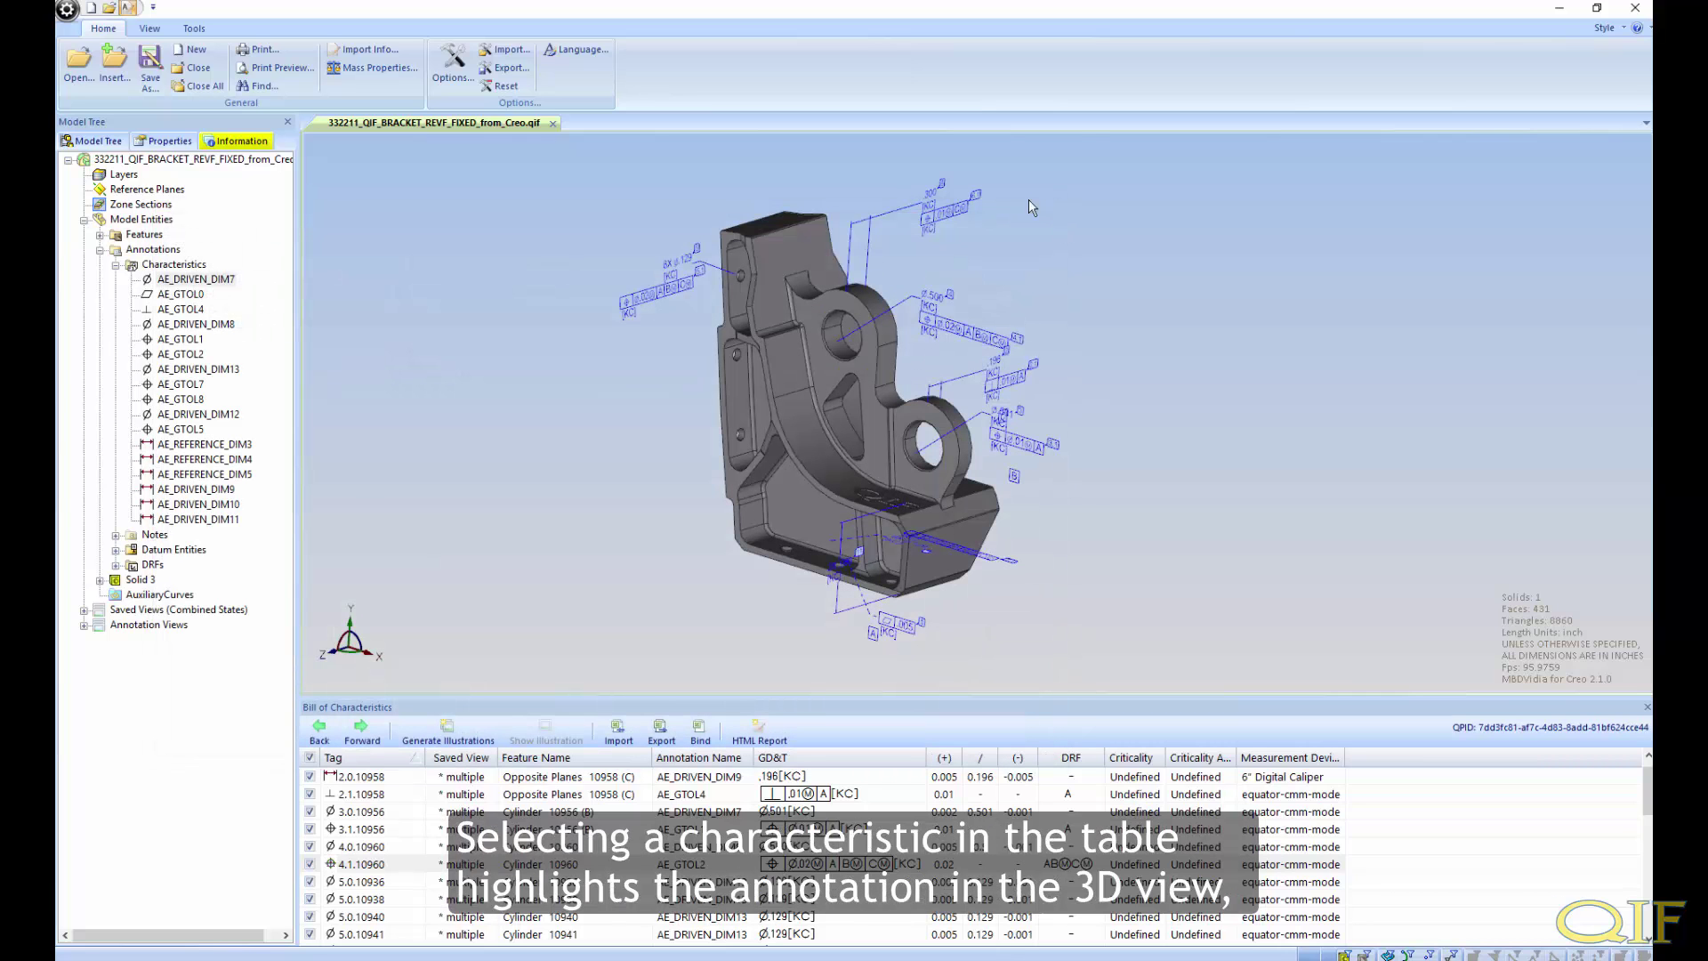
Insert the results file 332211_QIF_BRACKET_REVF_FIXED_from_Creo.qif_VIPI_HYBRID_20160812_151021_SP_OUTPUT.QIF from the IMTS folder into the open bracket model
left_click(114, 64)
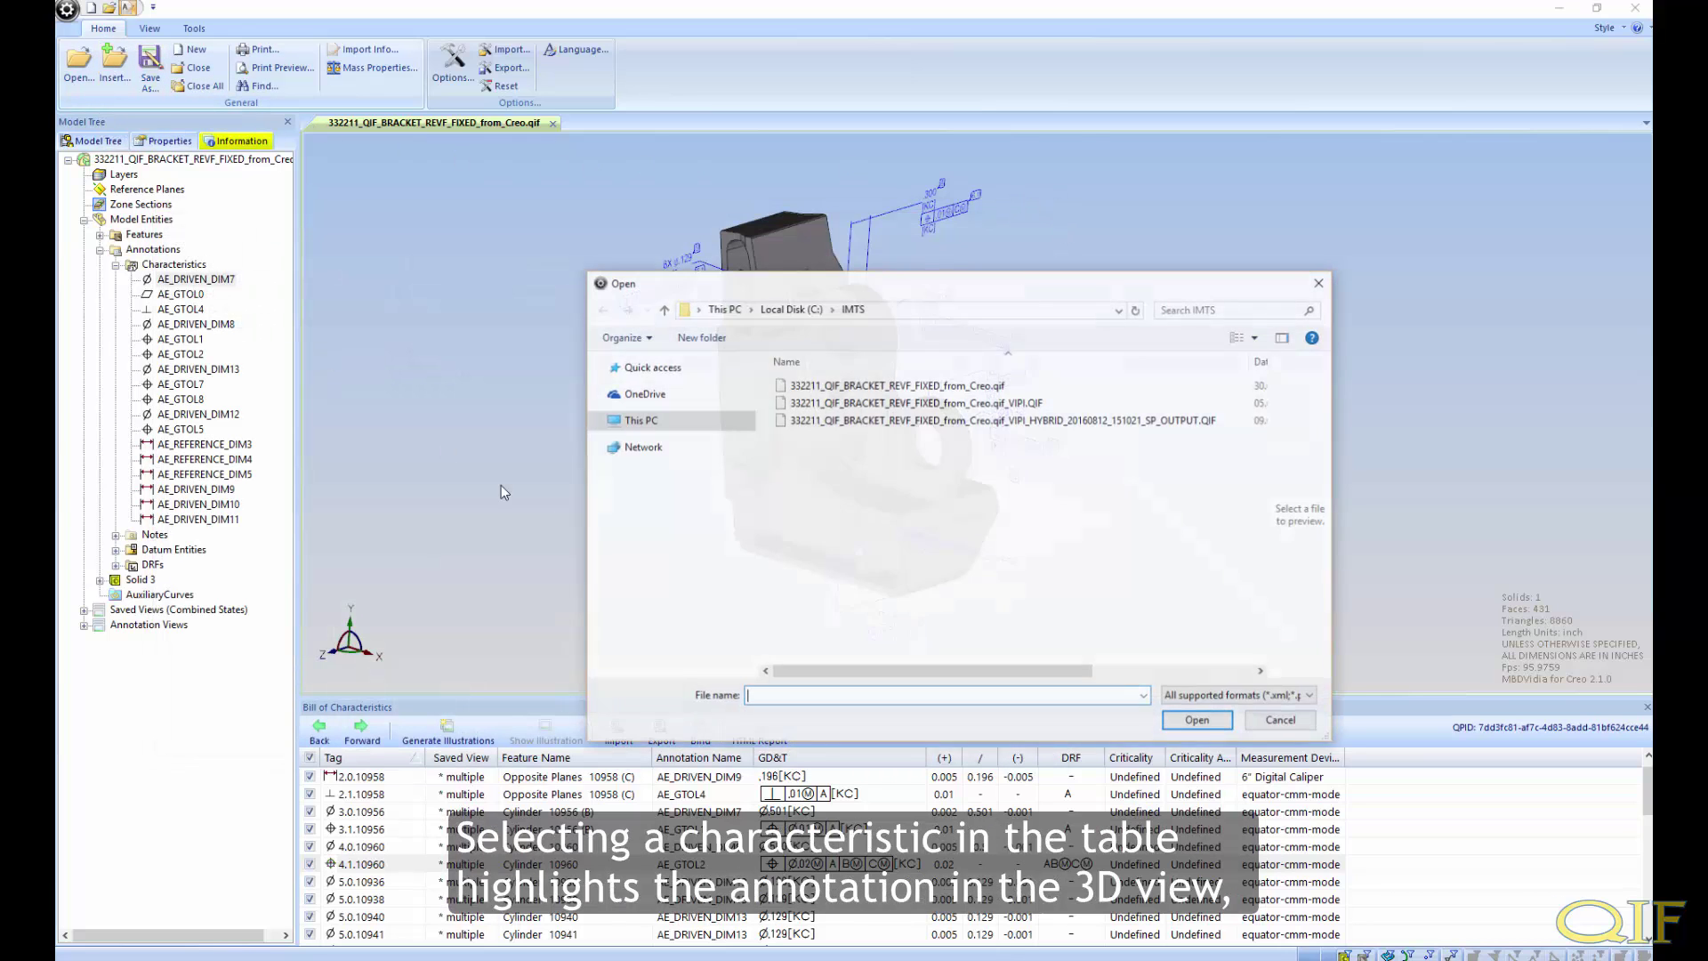
double_click(910, 423)
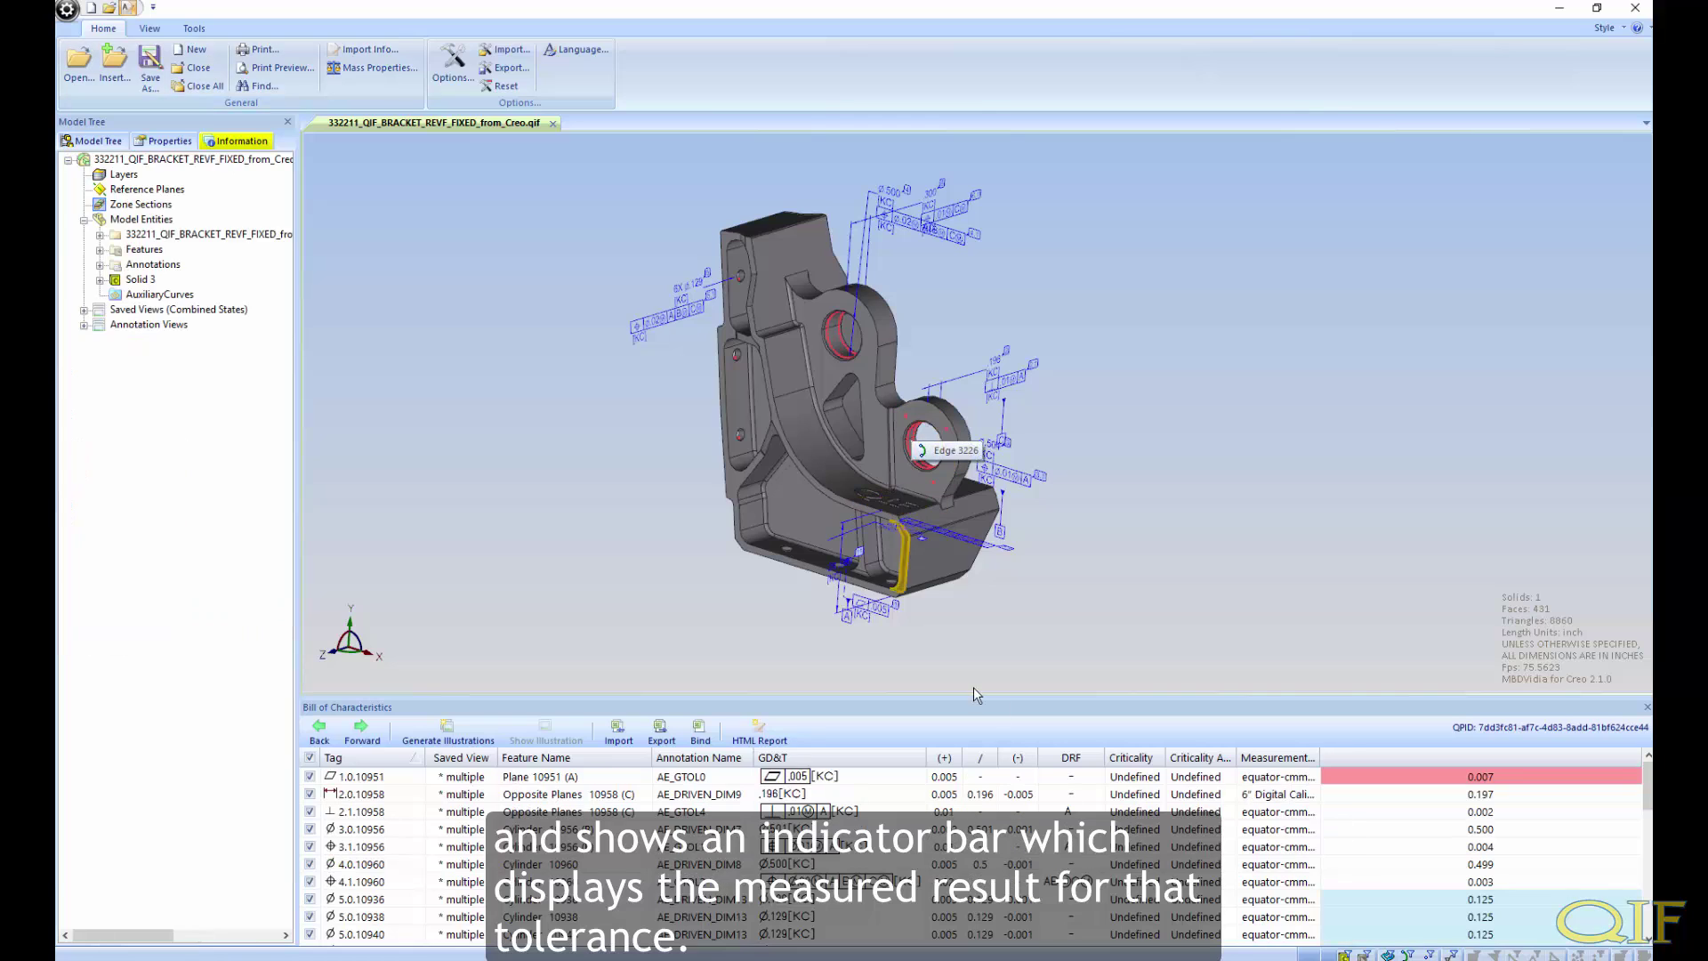
Go through the measured results of characteristics 1.0.10951 to 4.1.10960 one by one, and display their indicator bars together on the model
mouse_move(1648, 791)
left_mouse_down()
mouse_move(1652, 868)
mouse_move(1649, 783)
left_mouse_up()
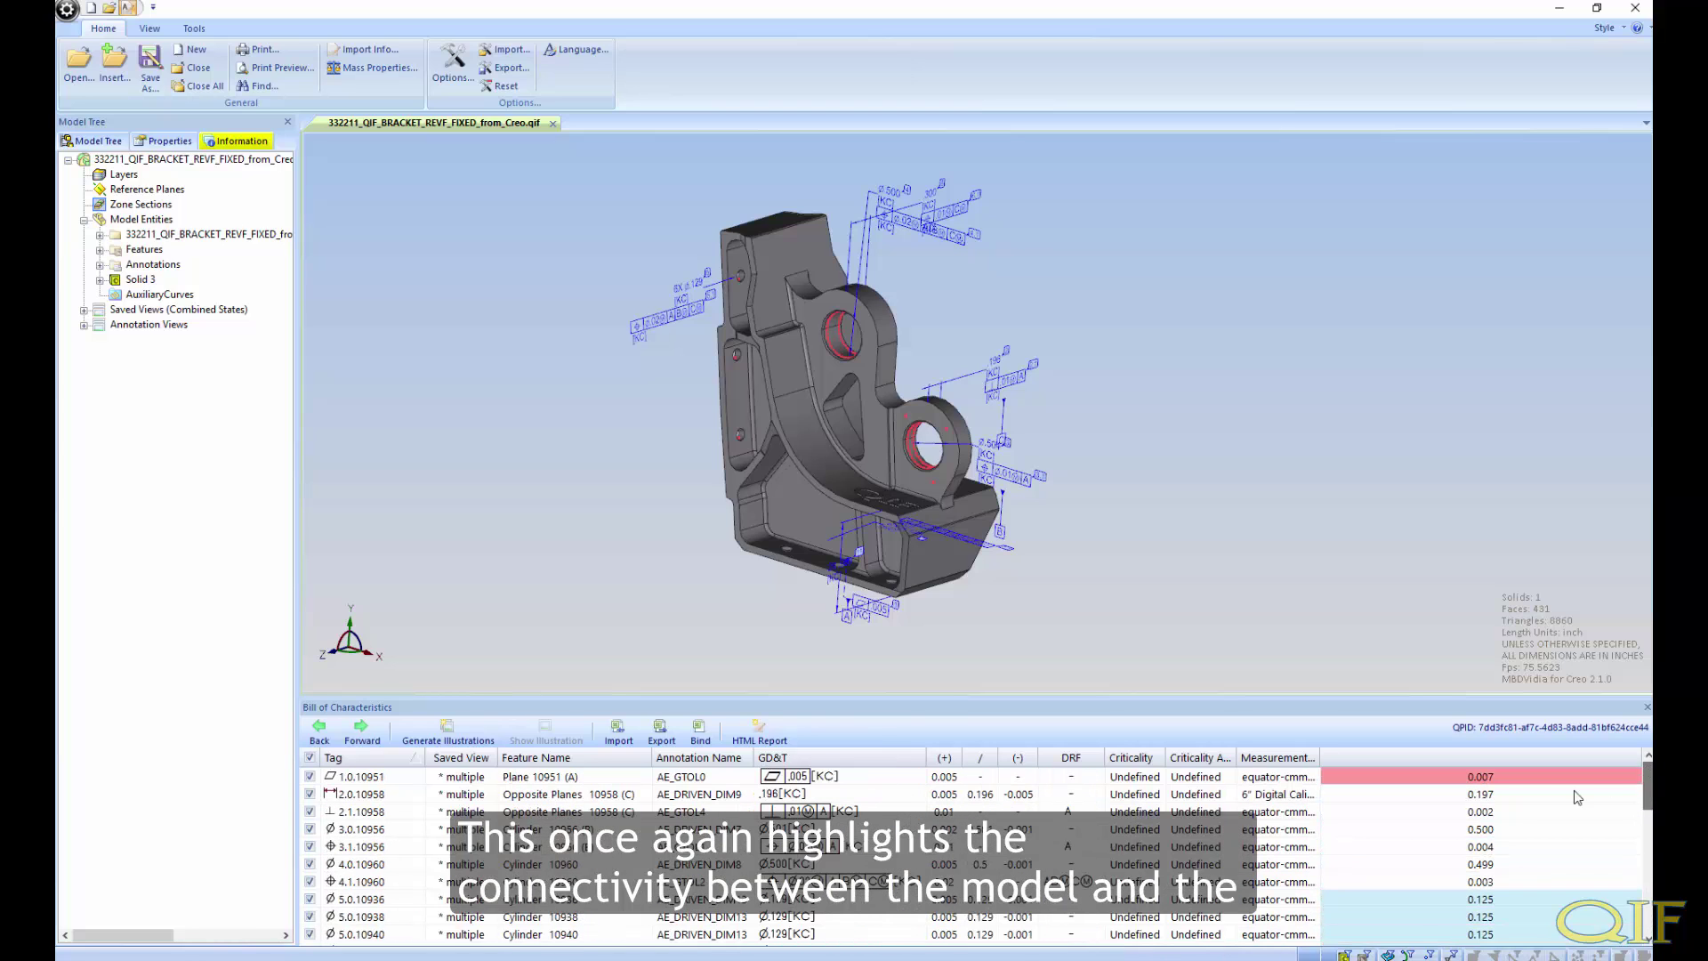
left_click(1493, 779)
key("Down")
key("Down")
key("Down")
key("Down")
key("Down")
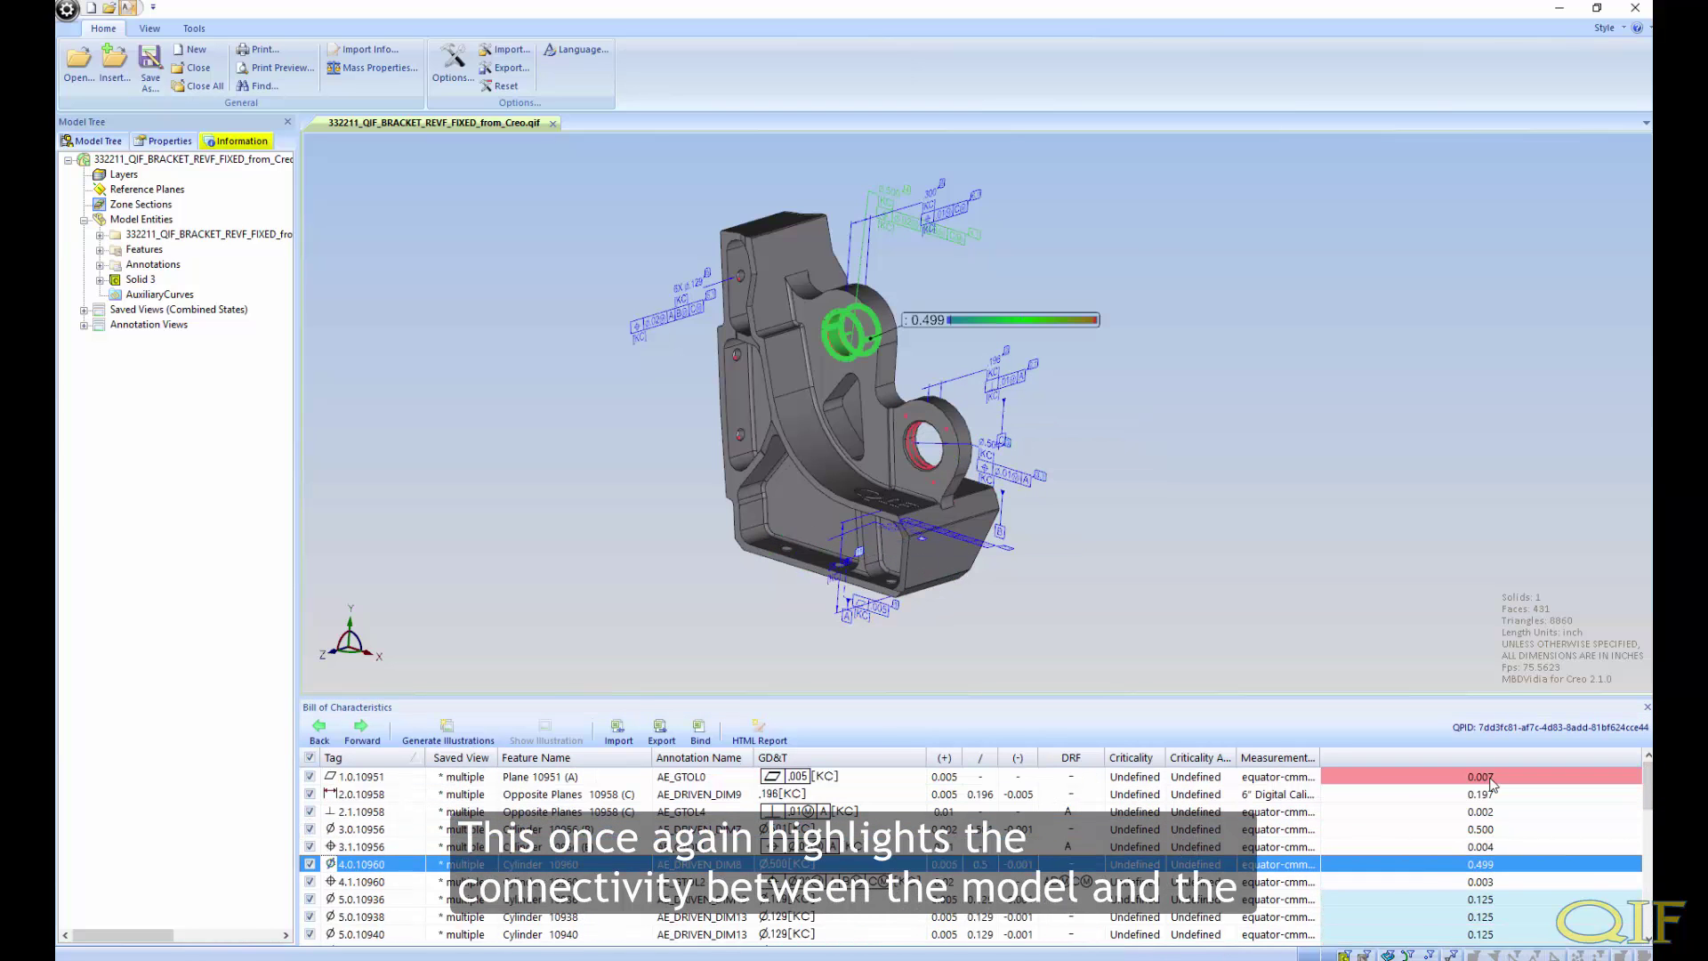
key("Down")
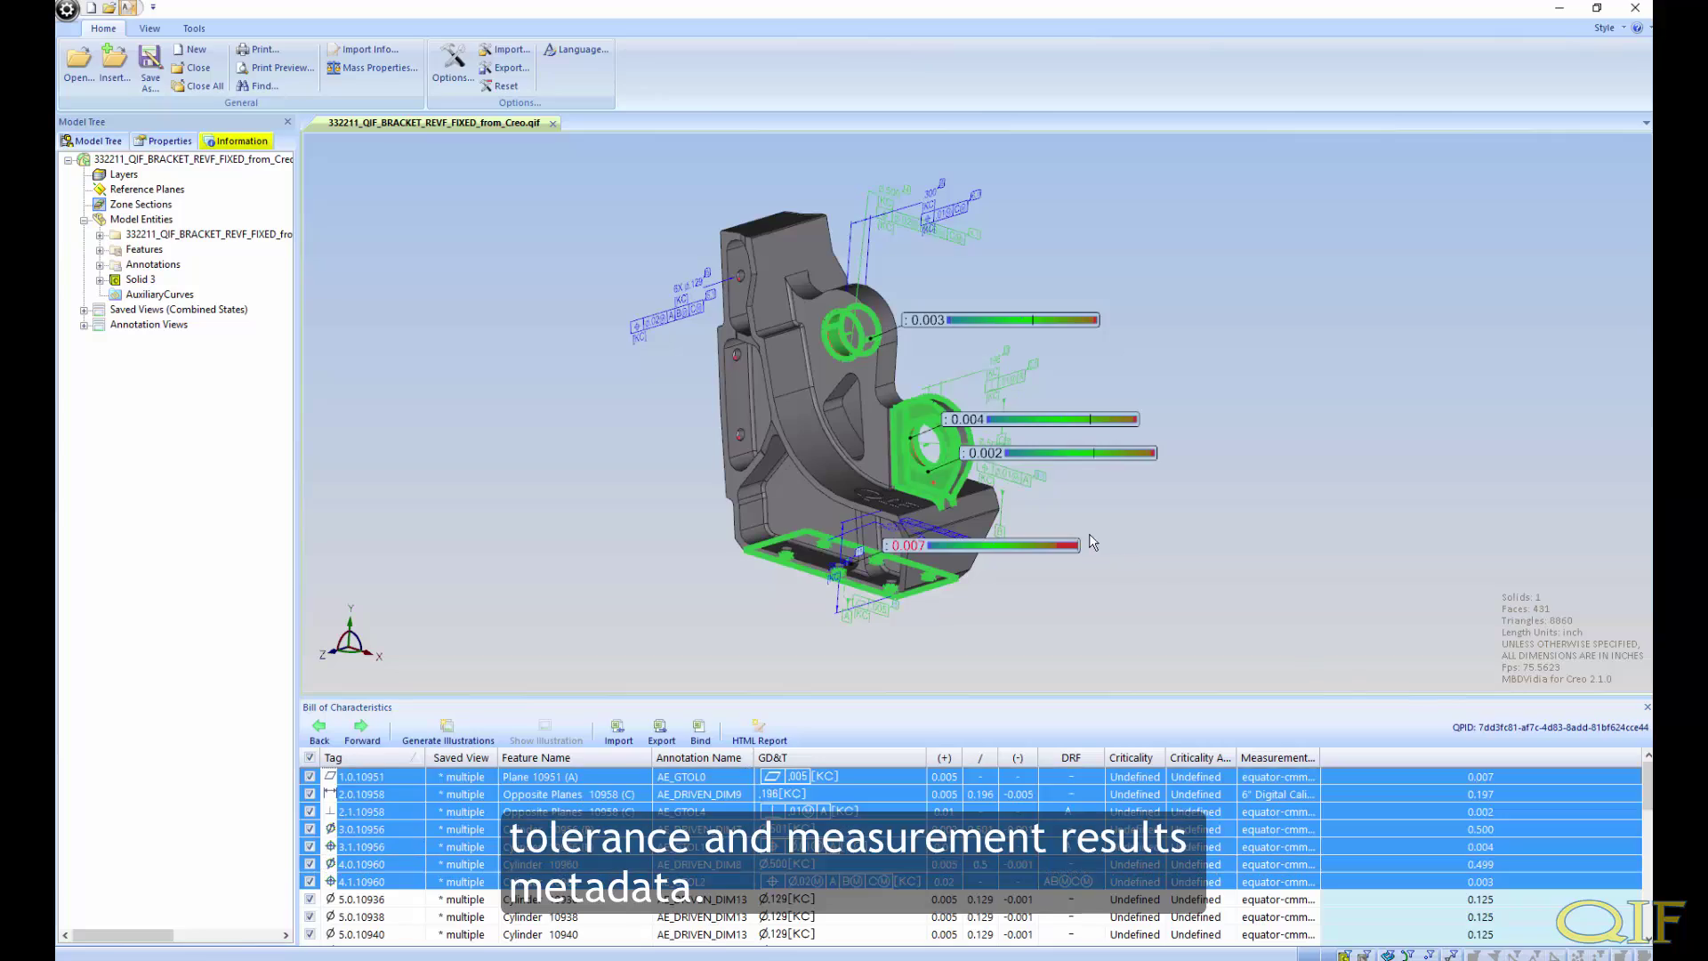